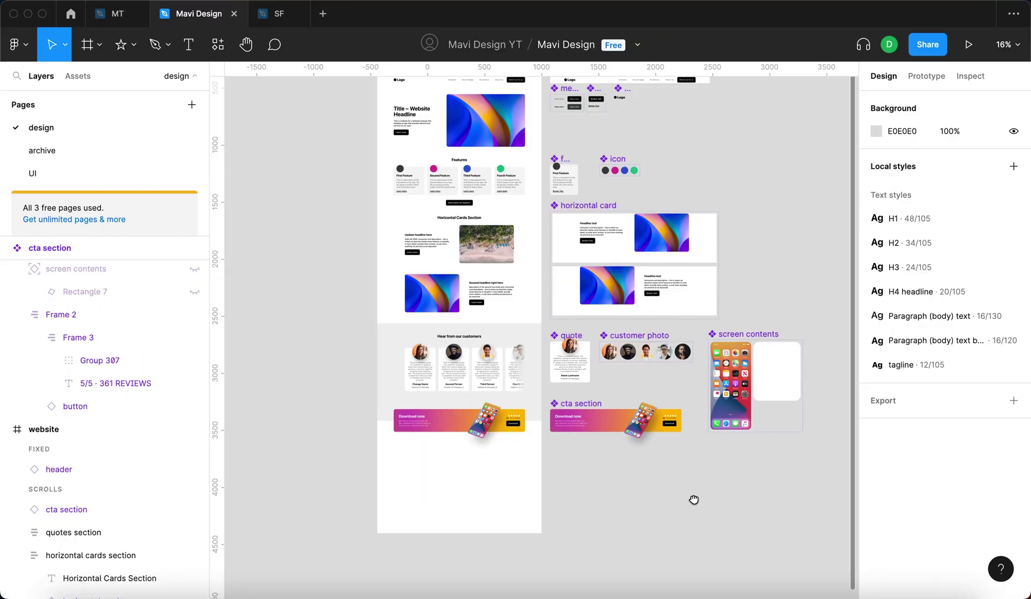
Pan the canvas to bring the website frame into view
{"action": "left_click_drag", "start_coordinate": [694, 500], "coordinate": [669, 535]}
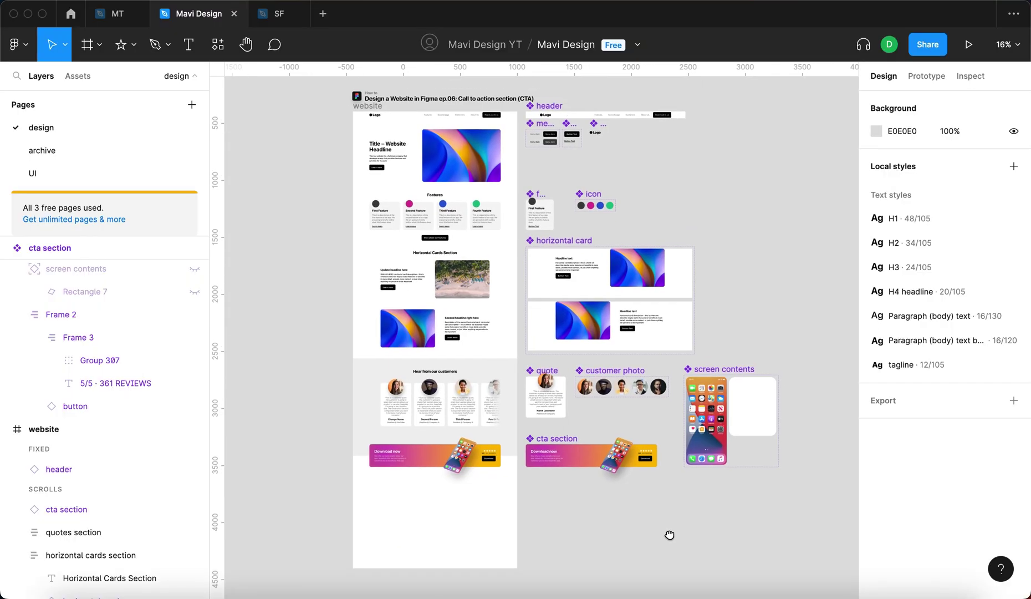
{"action": "left_click", "coordinate": [766, 298]}
{"action": "left_click_drag", "start_coordinate": [773, 314], "coordinate": [764, 307]}
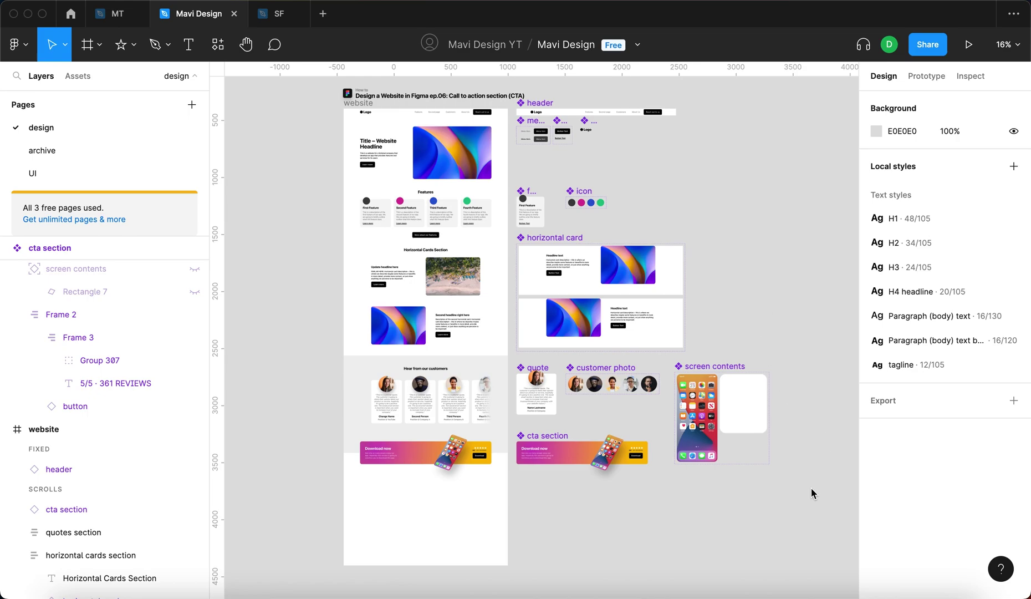
{"action": "left_click_drag", "start_coordinate": [812, 492], "coordinate": [803, 478]}
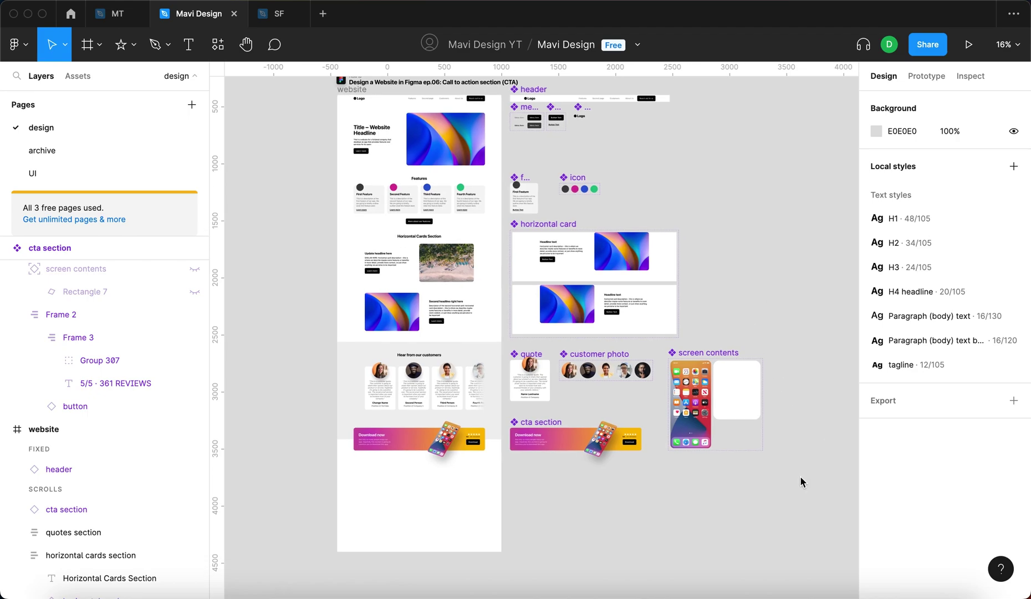
{"action": "scroll", "coordinate": [635, 509], "scroll_direction": "down", "scroll_amount": 2}
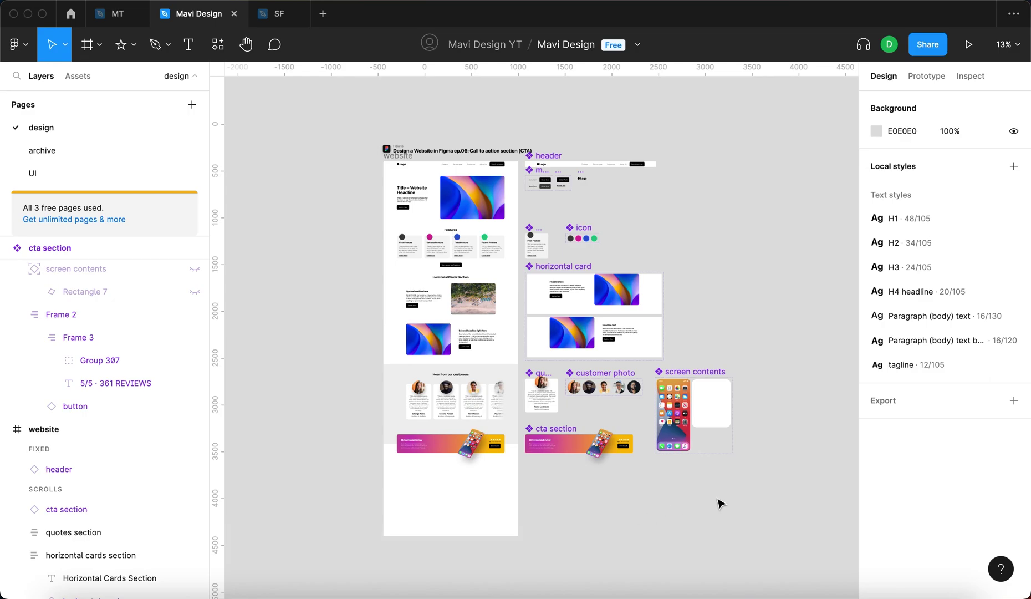
Select all the component masters together, then clear the selection
{"action": "left_click_drag", "start_coordinate": [773, 498], "coordinate": [801, 276]}
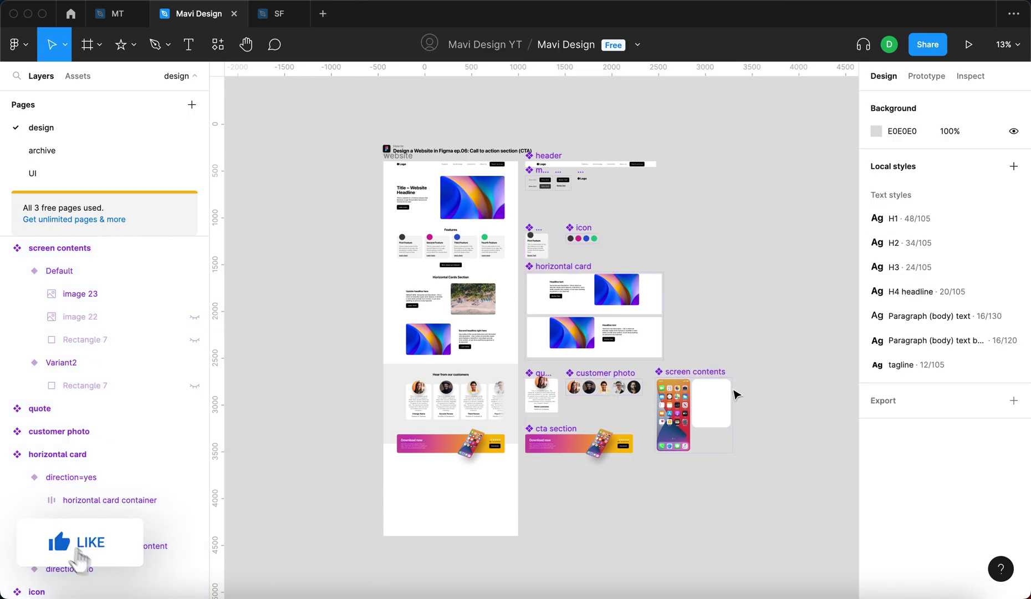
{"action": "scroll", "coordinate": [332, 416], "scroll_direction": "down", "scroll_amount": 2}
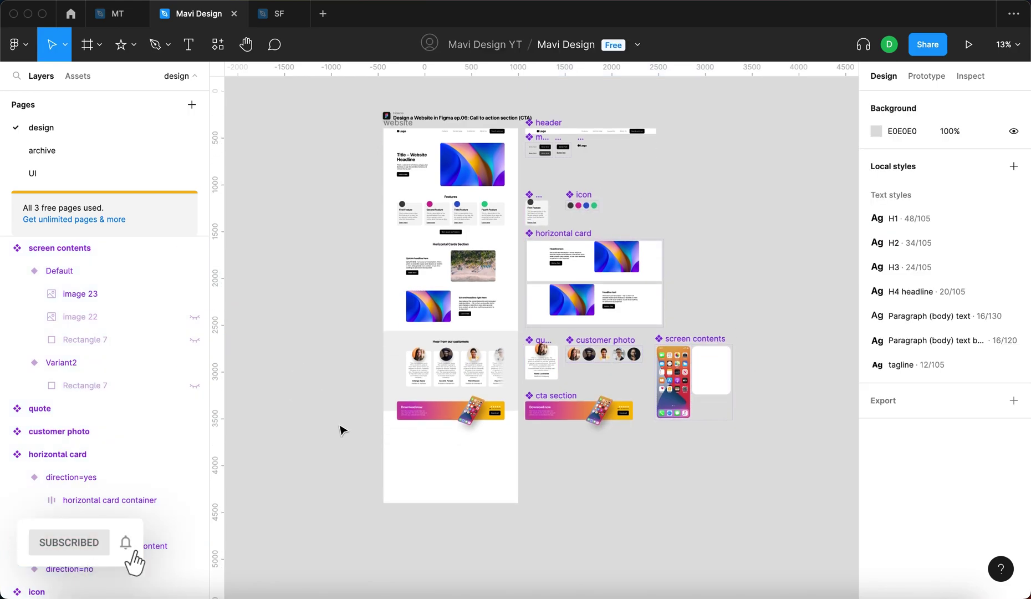
{"action": "scroll", "coordinate": [437, 252], "scroll_direction": "up", "scroll_amount": 3}
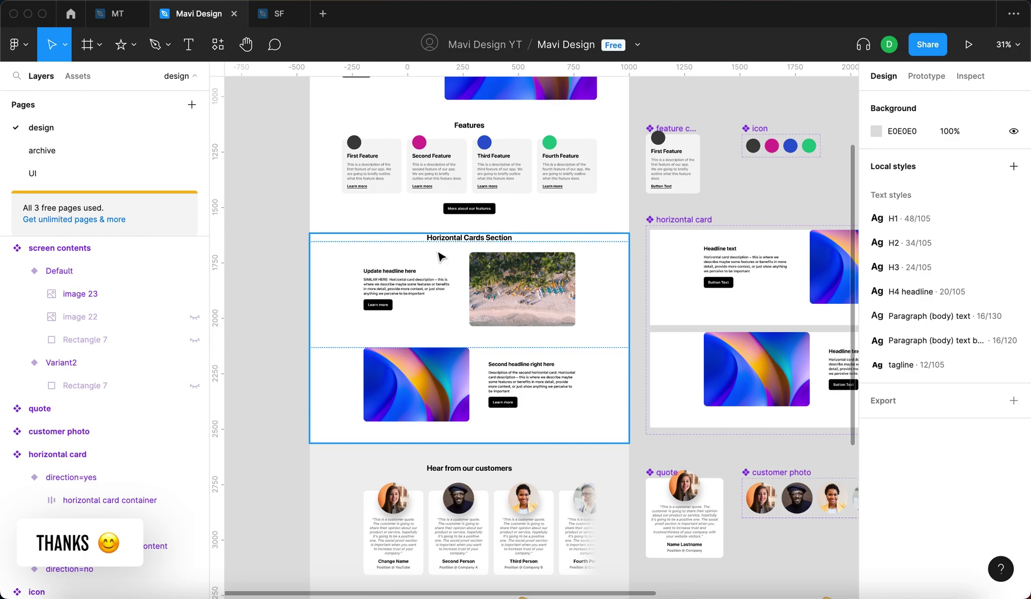
{"action": "scroll", "coordinate": [450, 331], "scroll_direction": "down", "scroll_amount": 3}
{"action": "left_click", "coordinate": [616, 475]}
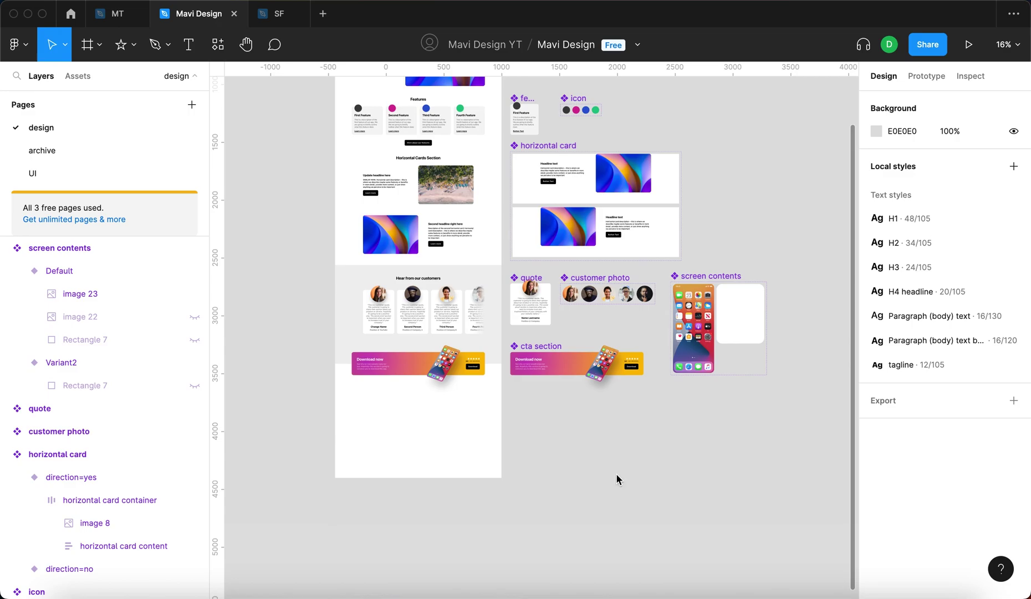
Scroll to the empty canvas area below the cta section component
{"action": "scroll", "coordinate": [617, 478], "scroll_direction": "down", "scroll_amount": 3}
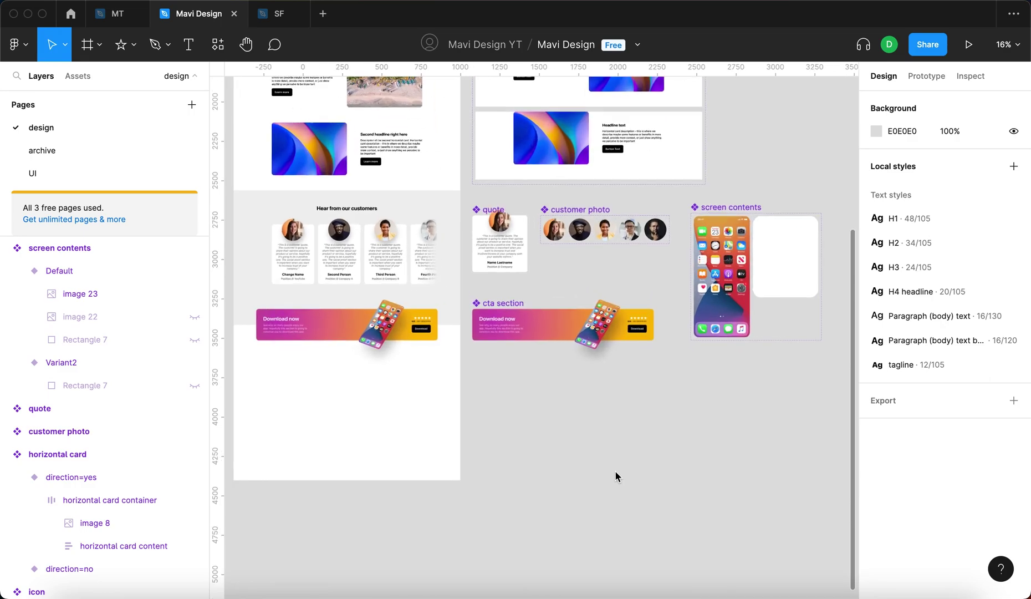
{"action": "scroll", "coordinate": [615, 473], "scroll_direction": "up", "scroll_amount": 5}
{"action": "scroll", "coordinate": [532, 377], "scroll_direction": "left", "scroll_amount": 2}
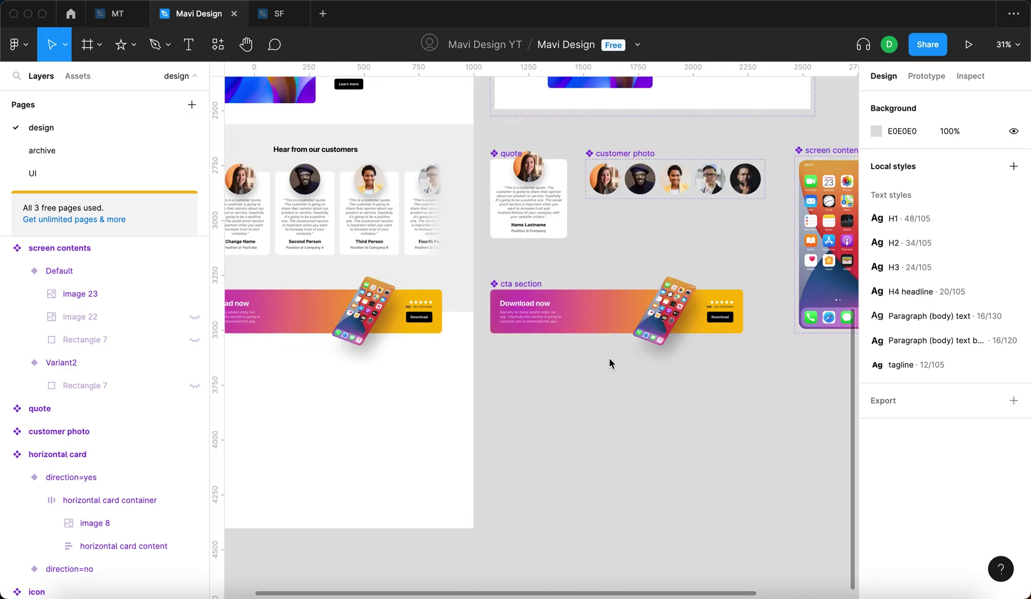
{"action": "scroll", "coordinate": [597, 448], "scroll_direction": "left", "scroll_amount": 2}
{"action": "scroll", "coordinate": [598, 449], "scroll_direction": "down", "scroll_amount": 1}
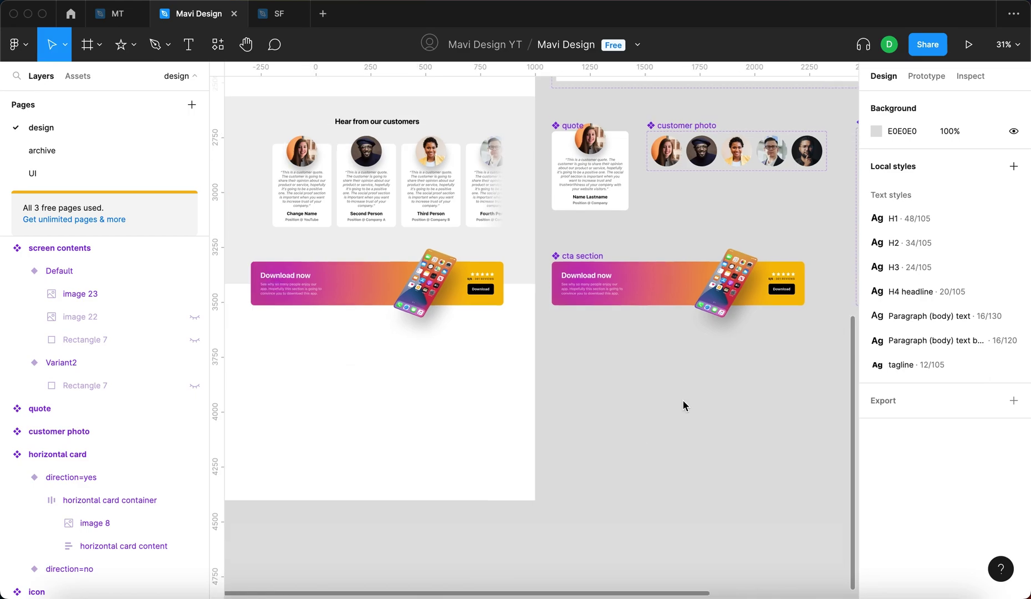
{"action": "scroll", "coordinate": [683, 399], "scroll_direction": "down", "scroll_amount": 3}
{"action": "scroll", "coordinate": [683, 399], "scroll_direction": "right", "scroll_amount": 3}
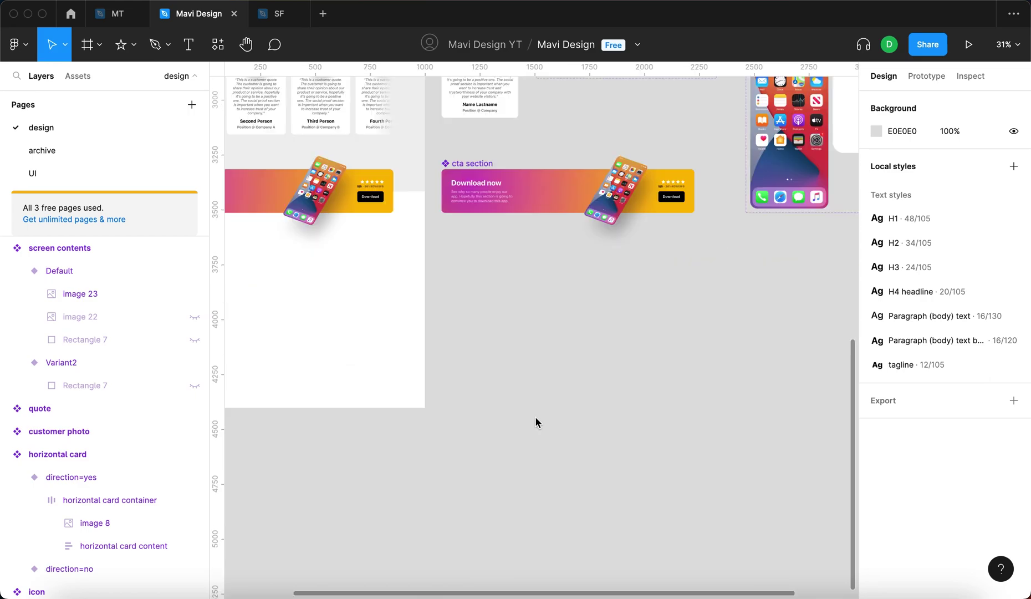
Add an 'Accordion – FAQs' text layer below the cta section
{"action": "key", "text": "t"}
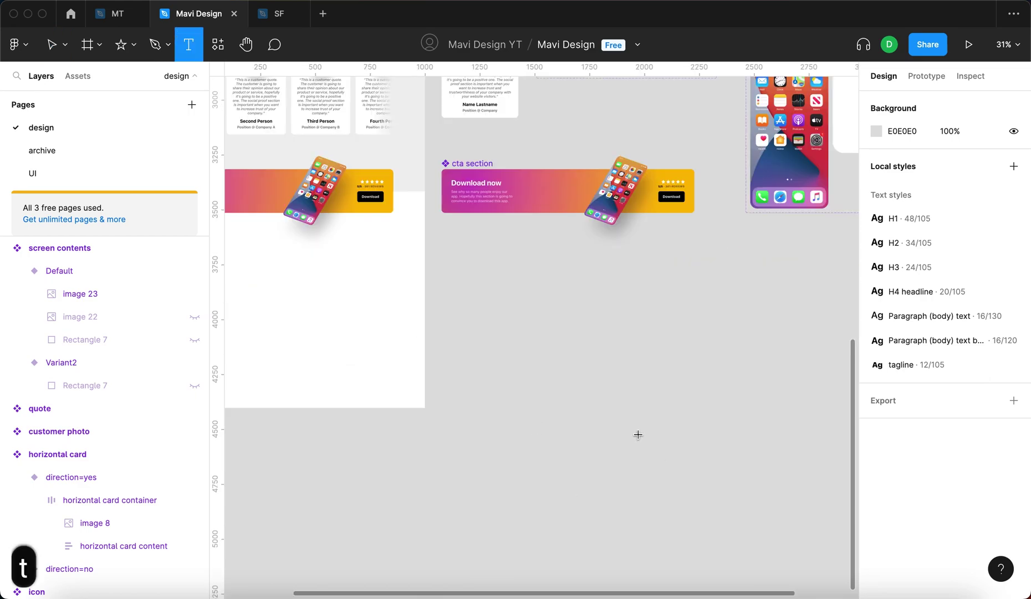
{"action": "scroll", "coordinate": [574, 372], "scroll_direction": "up", "scroll_amount": 2}
{"action": "left_click", "coordinate": [556, 342]}
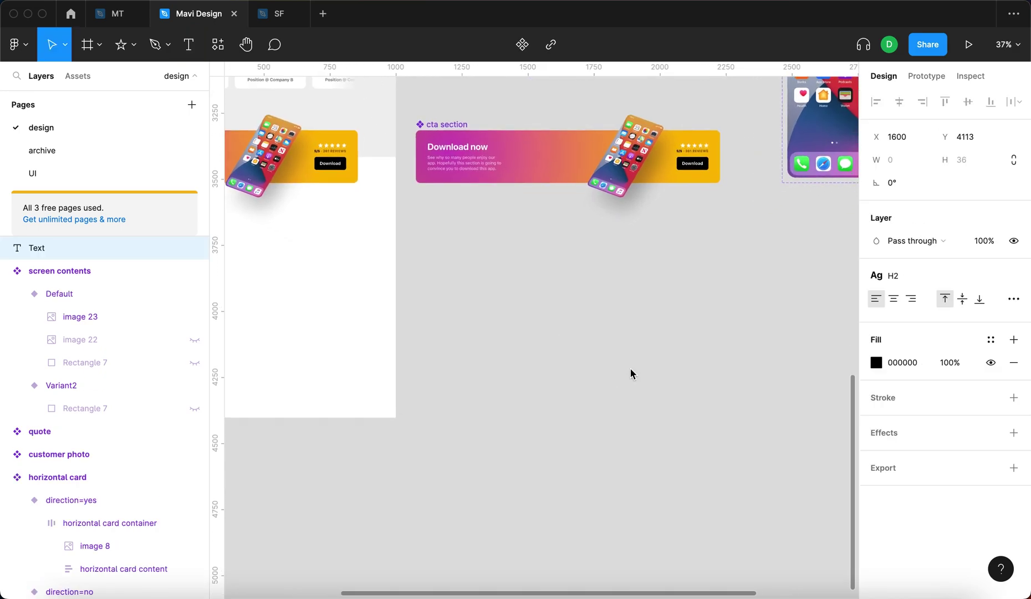
{"action": "type", "text": "Accordion –"}
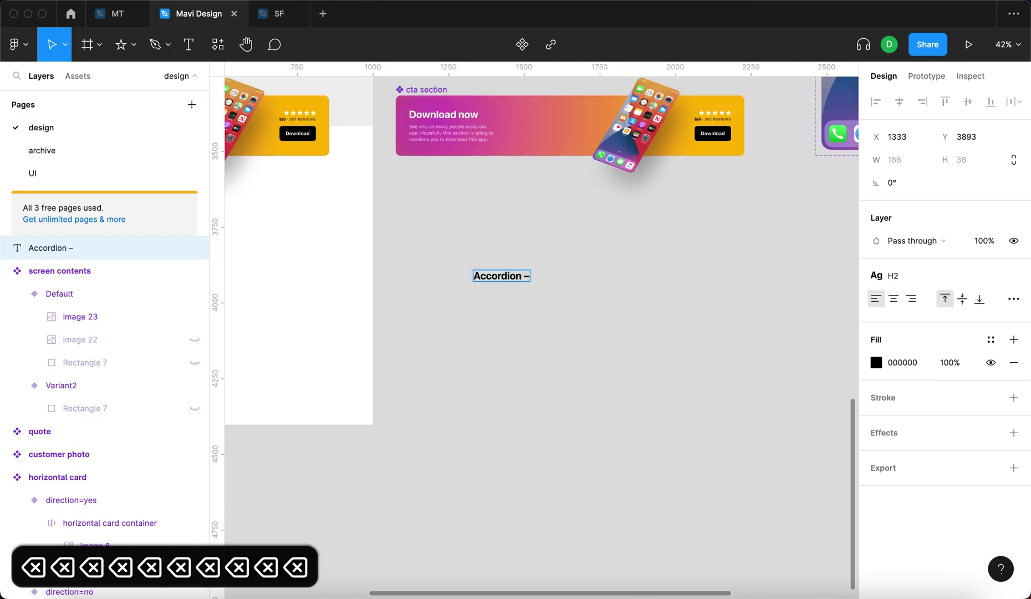
{"action": "type", "text": "FAQs"}
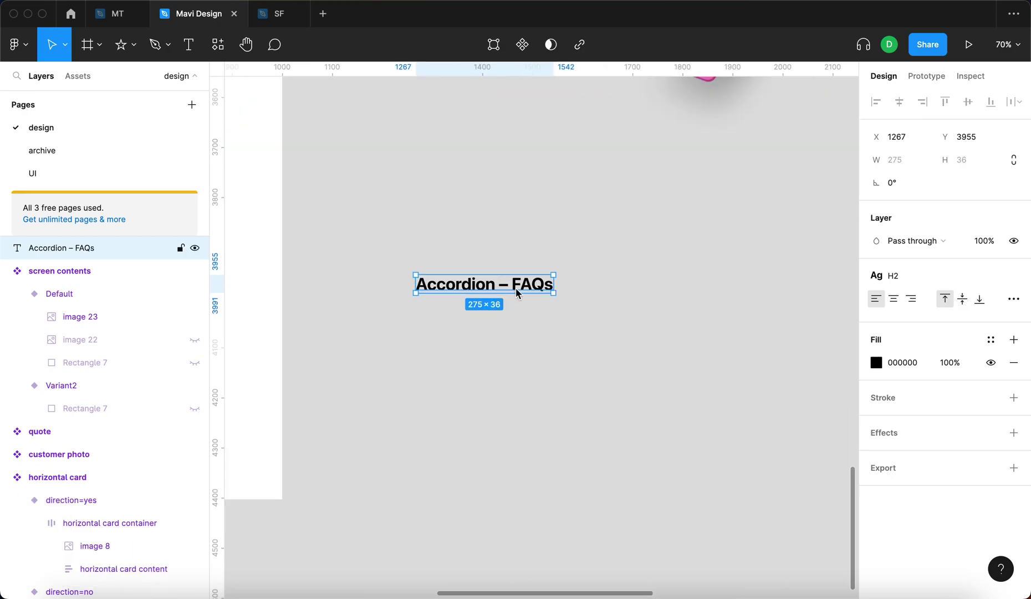
Duplicate the heading above the original and retype the copy as 'FAQ'
{"action": "left_click_drag", "start_coordinate": [516, 293], "coordinate": [520, 218]}
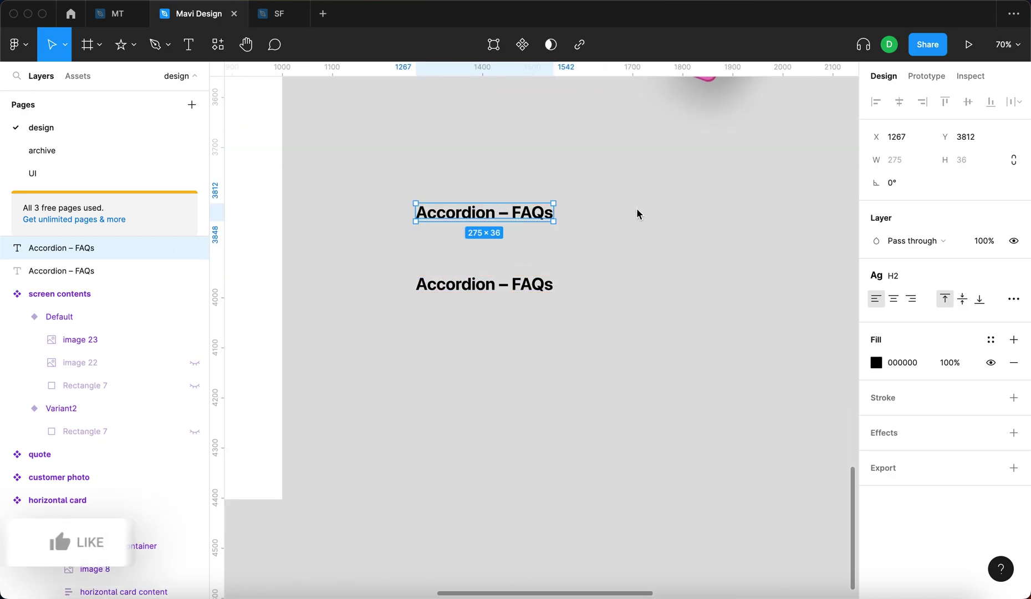
{"action": "double_click", "coordinate": [539, 221]}
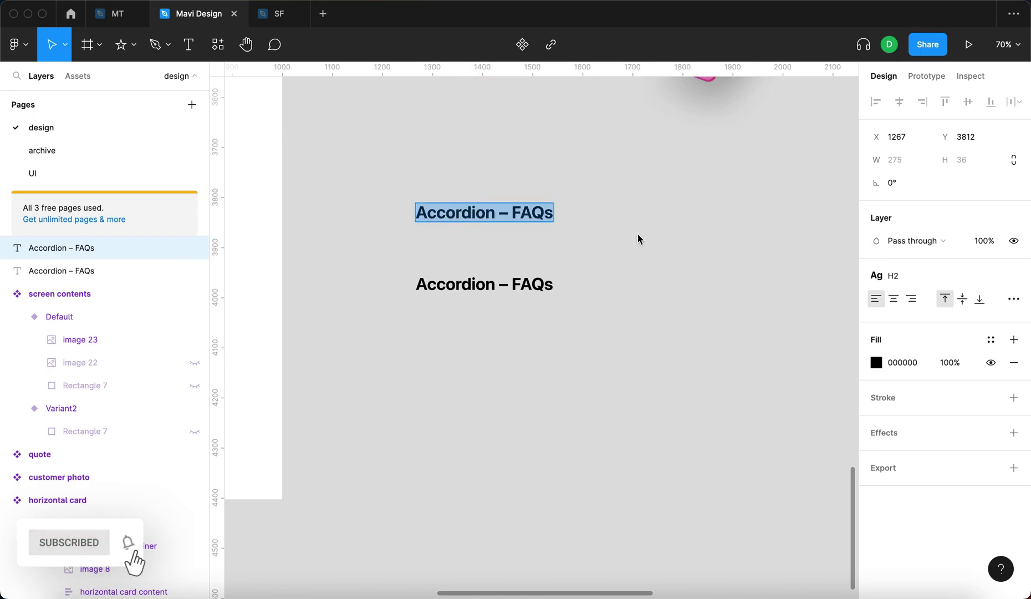
{"action": "type", "text": "FAQ"}
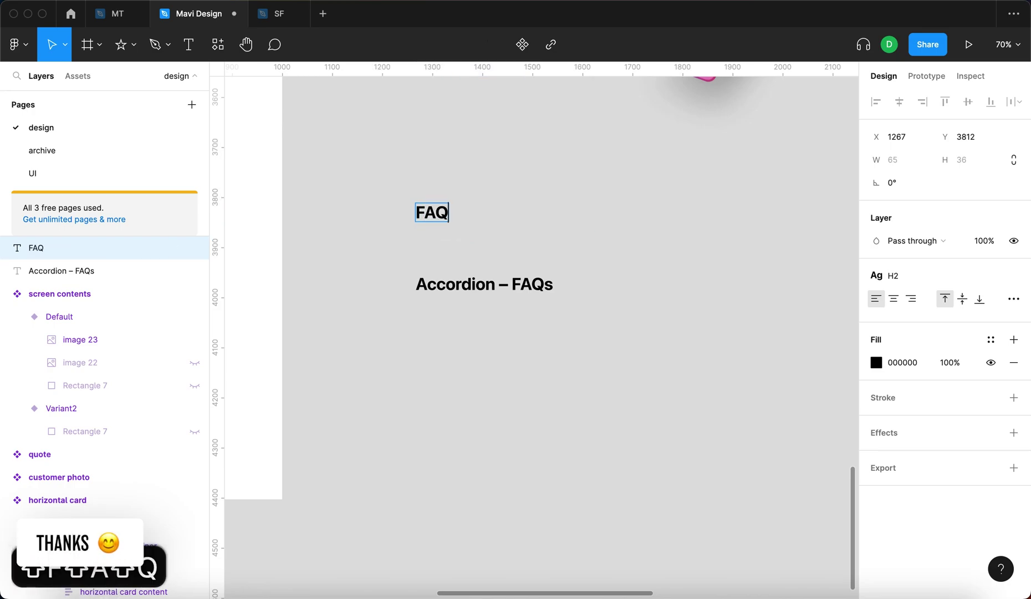
{"action": "key", "text": "Escape"}
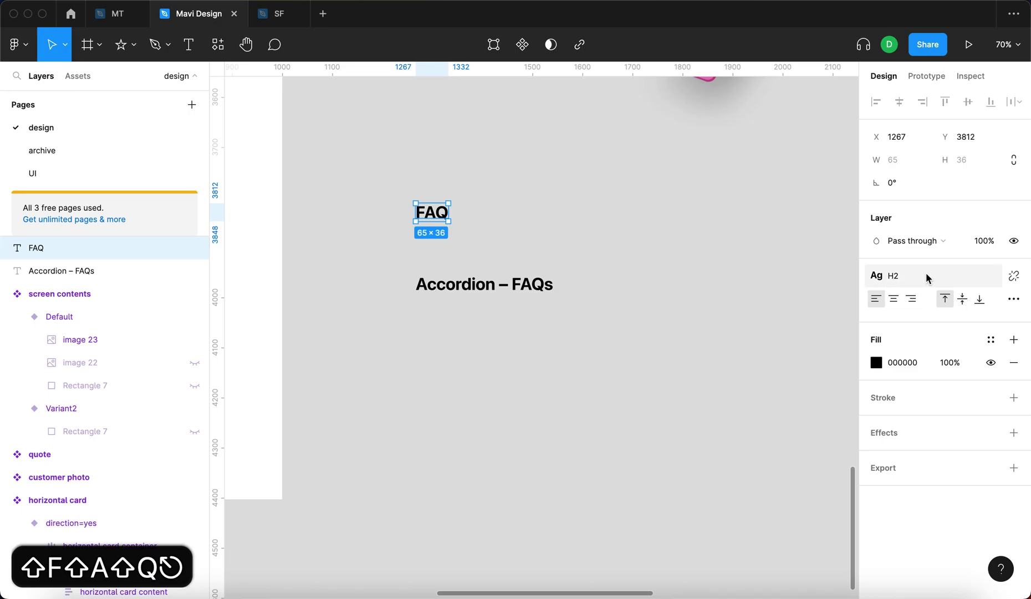
{"action": "left_click", "coordinate": [702, 306]}
{"action": "scroll", "coordinate": [700, 306], "scroll_direction": "down", "scroll_amount": 3}
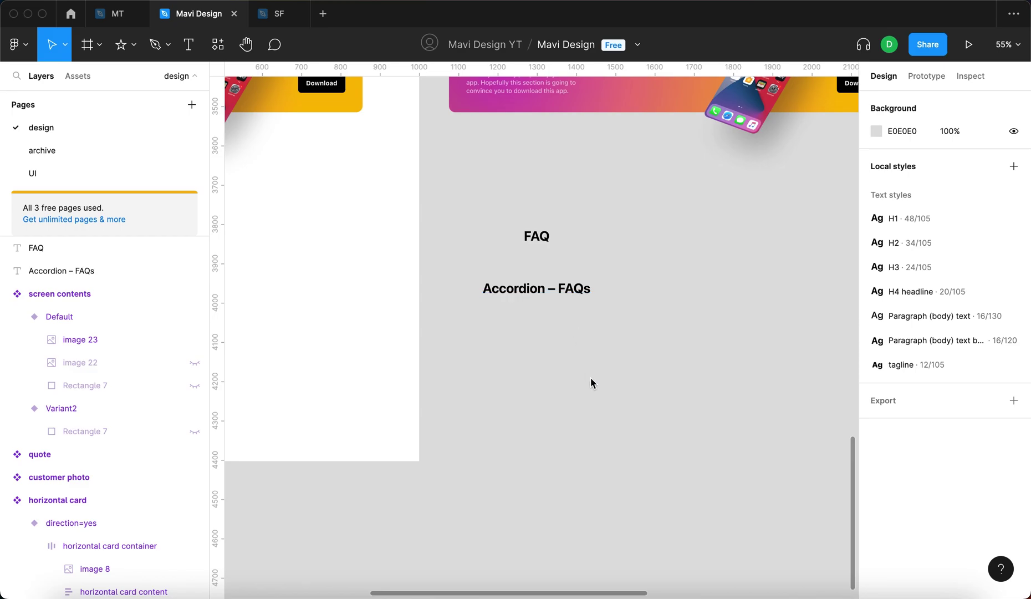
Apply the H3 text style to the Accordion – FAQs heading and shift it up-left
{"action": "left_click", "coordinate": [564, 297]}
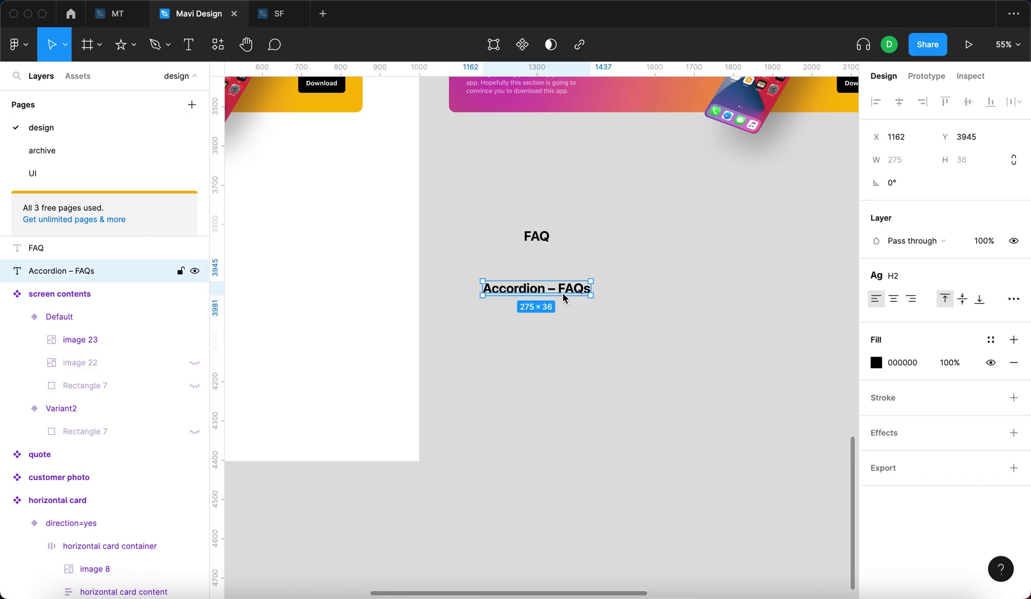
{"action": "left_click", "coordinate": [898, 281]}
{"action": "left_click", "coordinate": [920, 406]}
{"action": "left_click", "coordinate": [711, 382]}
{"action": "left_click_drag", "start_coordinate": [525, 283], "coordinate": [539, 283]}
{"action": "scroll", "coordinate": [539, 284], "scroll_direction": "up", "scroll_amount": 3}
{"action": "left_click", "coordinate": [532, 322]}
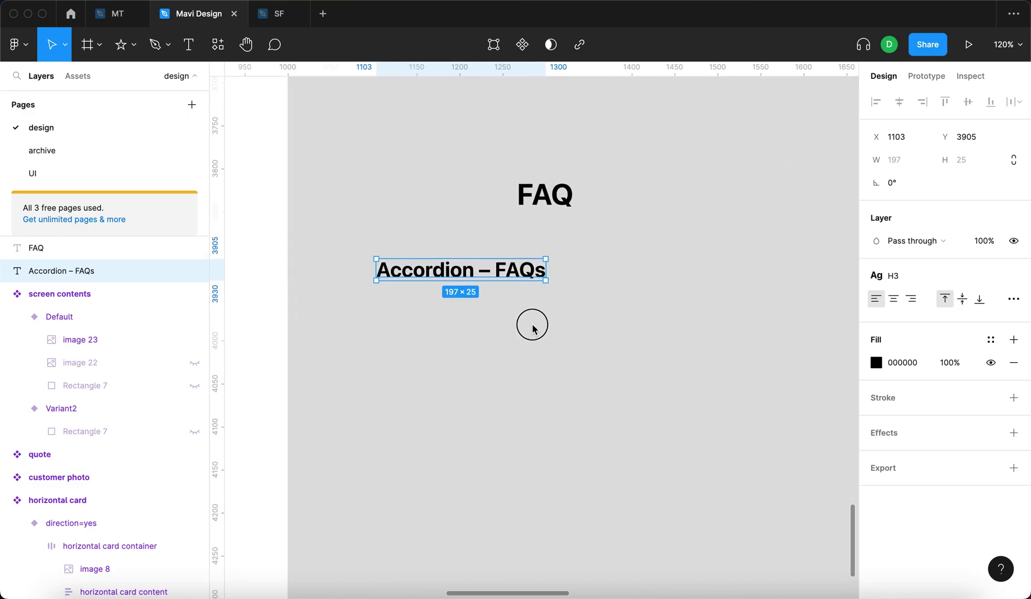
{"action": "scroll", "coordinate": [532, 322], "scroll_direction": "up", "scroll_amount": 3}
Duplicate the Accordion – FAQs heading just below the original
{"action": "left_click_drag", "start_coordinate": [674, 150], "coordinate": [476, 278]}
{"action": "left_click_drag", "start_coordinate": [363, 249], "coordinate": [655, 410]}
{"action": "left_click_drag", "start_coordinate": [556, 312], "coordinate": [580, 389]}
{"action": "key", "text": "Escape"}
Give the copy Paragraph (body) style and retype it 'This is an answer to a frequently asked question'
{"action": "scroll", "coordinate": [683, 381], "scroll_direction": "up", "scroll_amount": 2}
{"action": "left_click", "coordinate": [907, 281]}
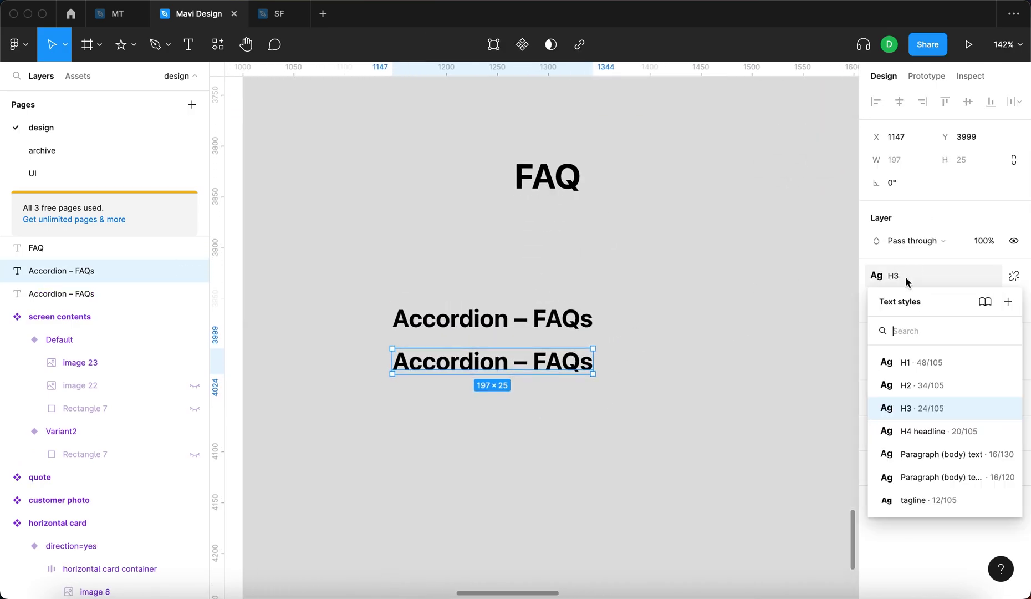
{"action": "left_click", "coordinate": [908, 461]}
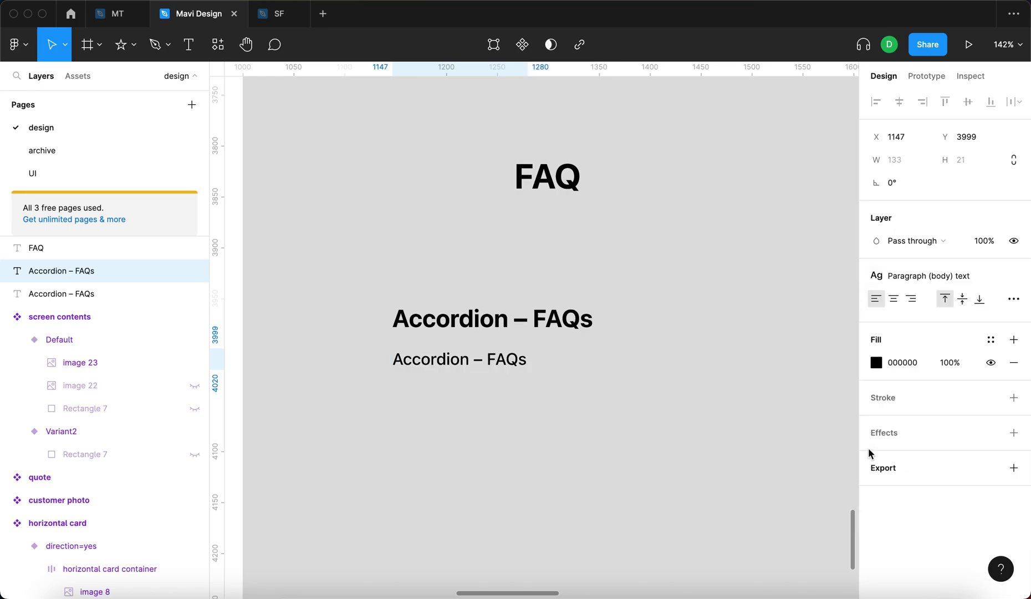
{"action": "key", "text": "Return"}
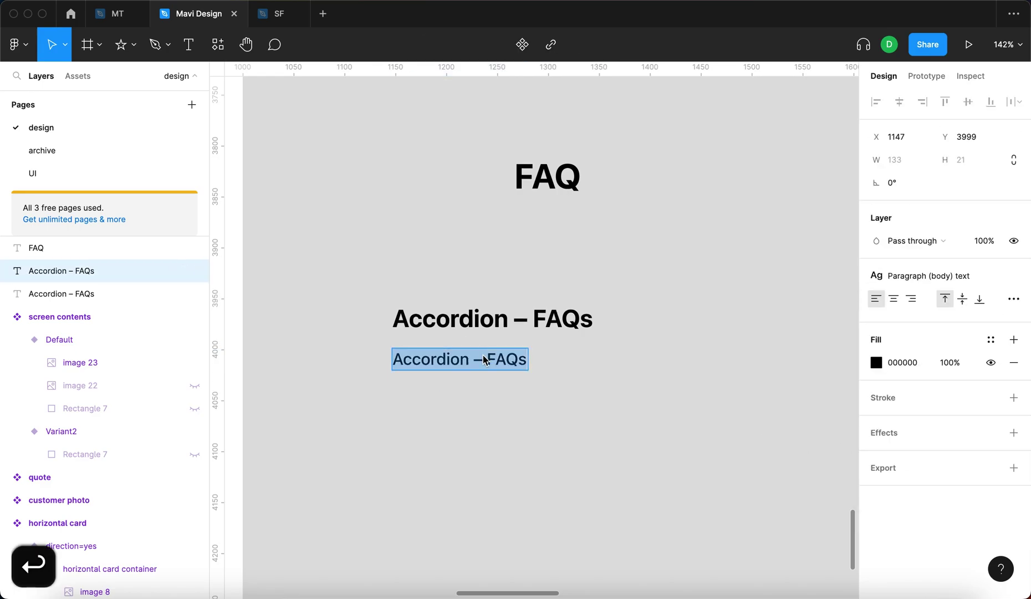
{"action": "type", "text": "This"}
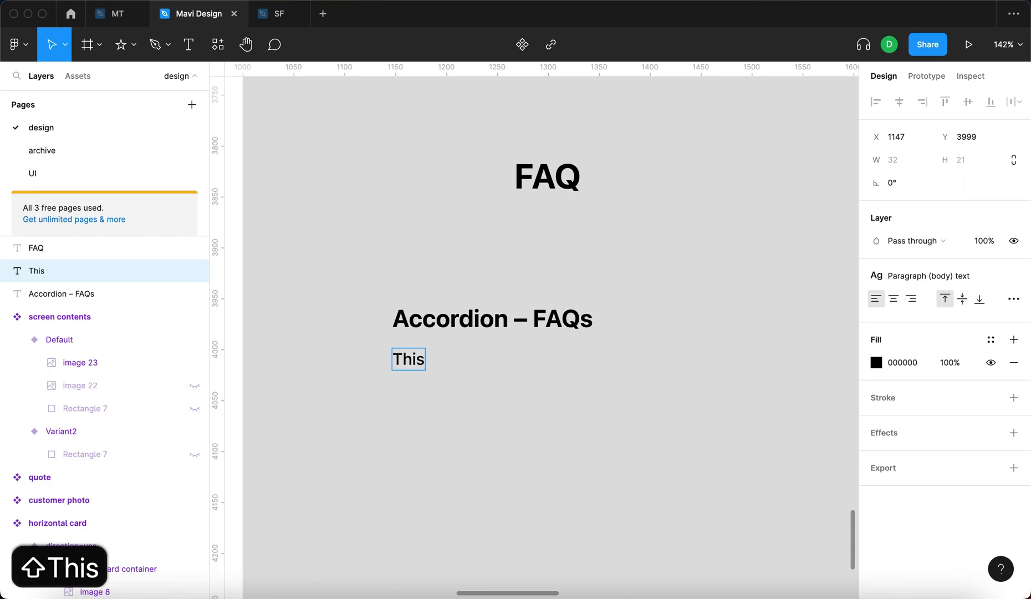
{"action": "type", "text": " is an answer to a"}
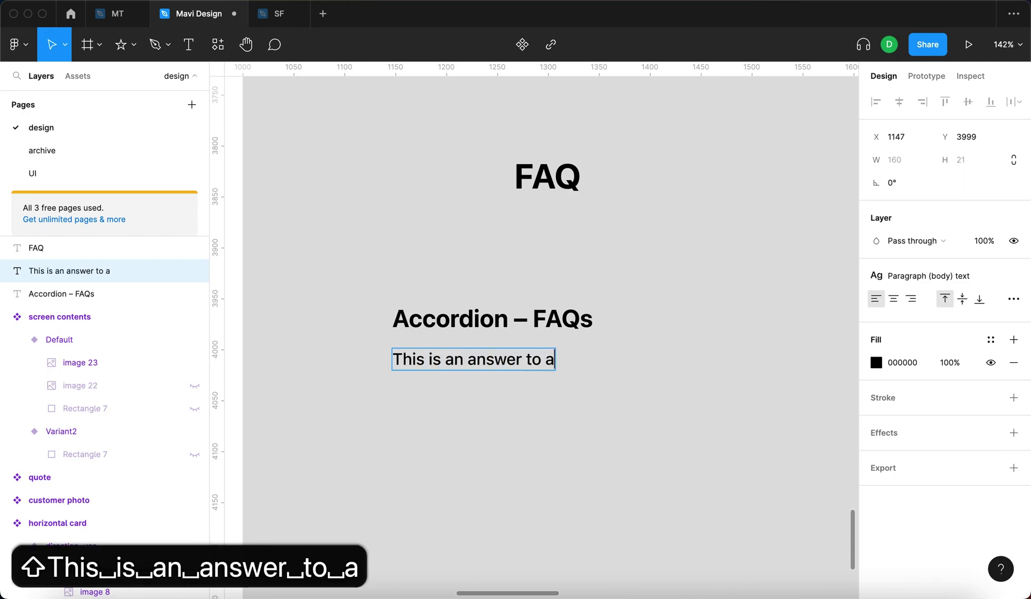
{"action": "type", "text": " frequently asked"}
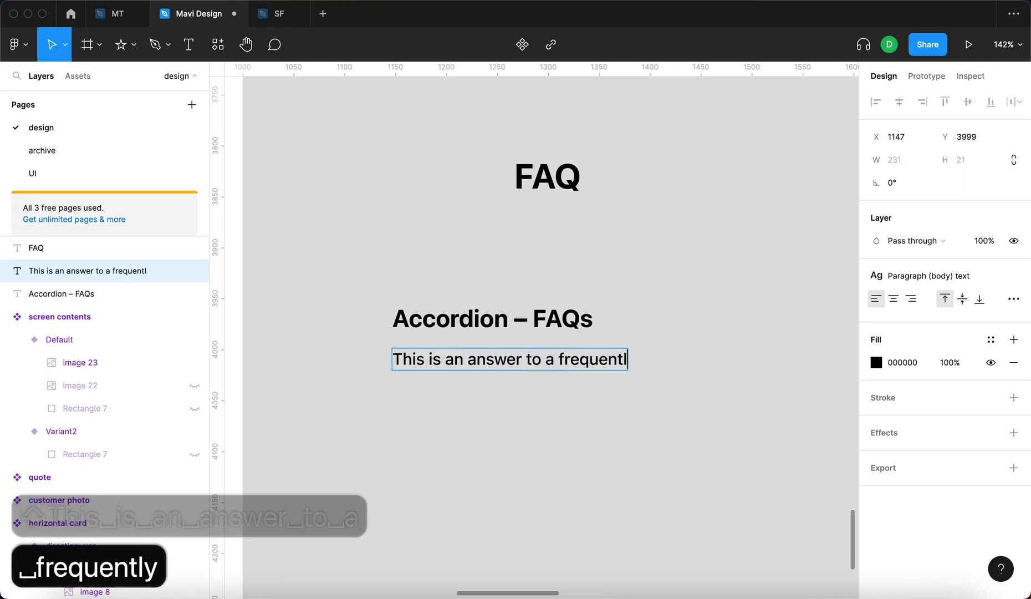
{"action": "type", "text": " question"}
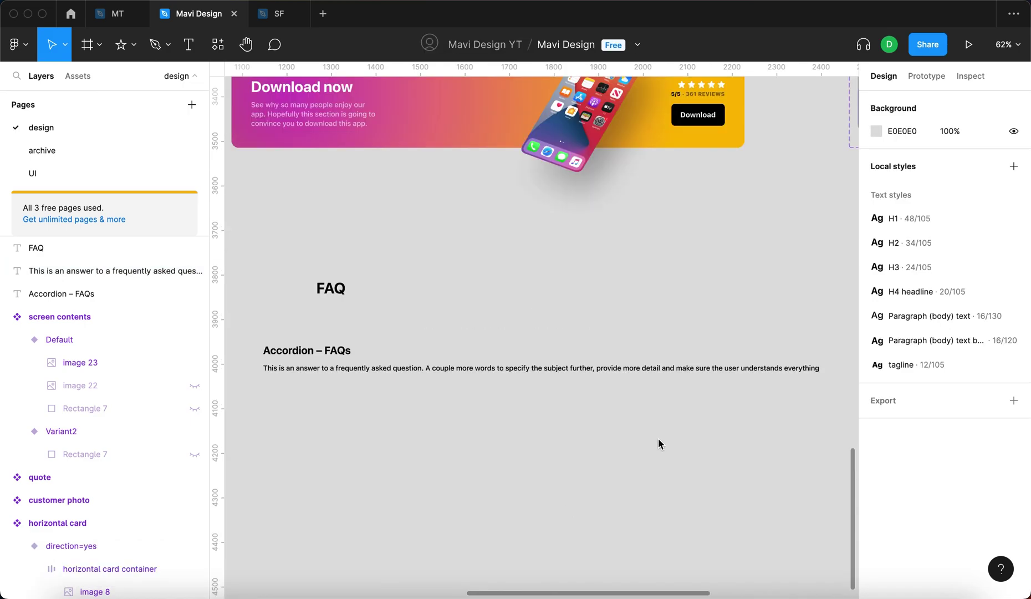
Narrow the answer paragraph so it wraps onto three lines
{"action": "left_click", "coordinate": [706, 372]}
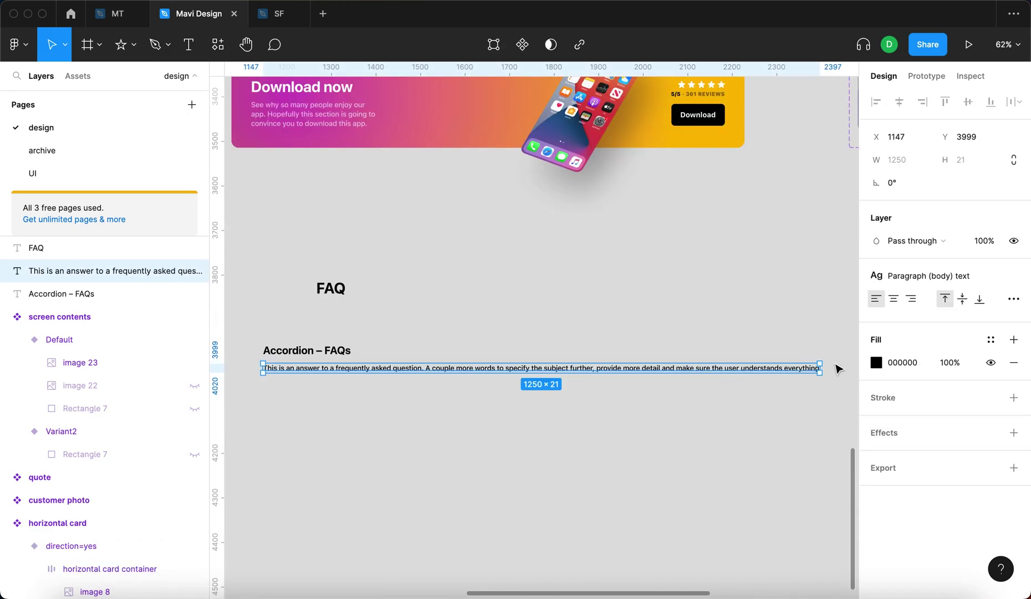
{"action": "left_click_drag", "start_coordinate": [825, 368], "coordinate": [472, 391]}
{"action": "left_click", "coordinate": [504, 375]}
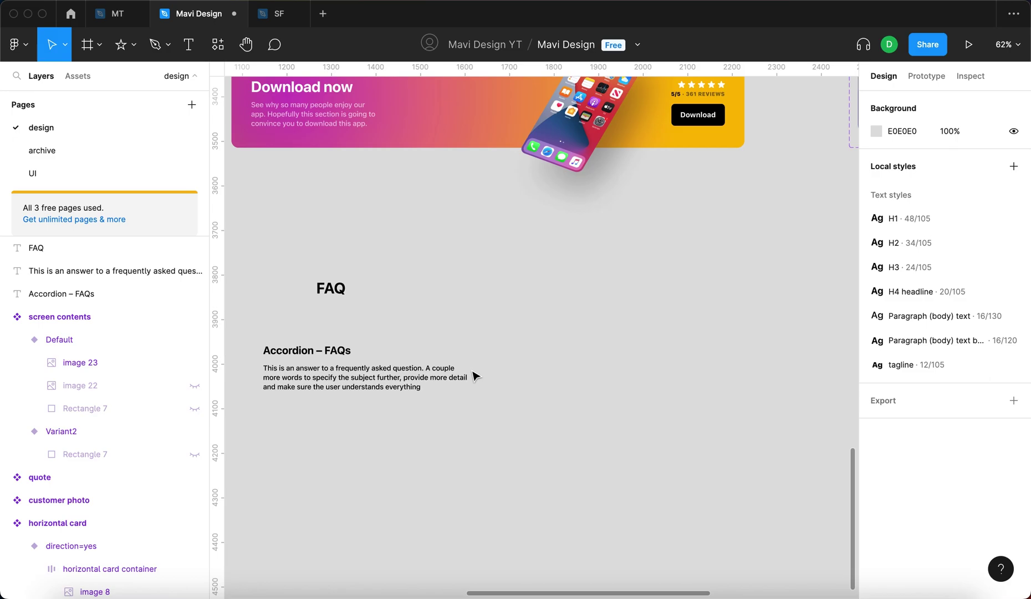
{"action": "scroll", "coordinate": [306, 366], "scroll_direction": "up", "scroll_amount": 5}
{"action": "scroll", "coordinate": [310, 461], "scroll_direction": "left", "scroll_amount": 5}
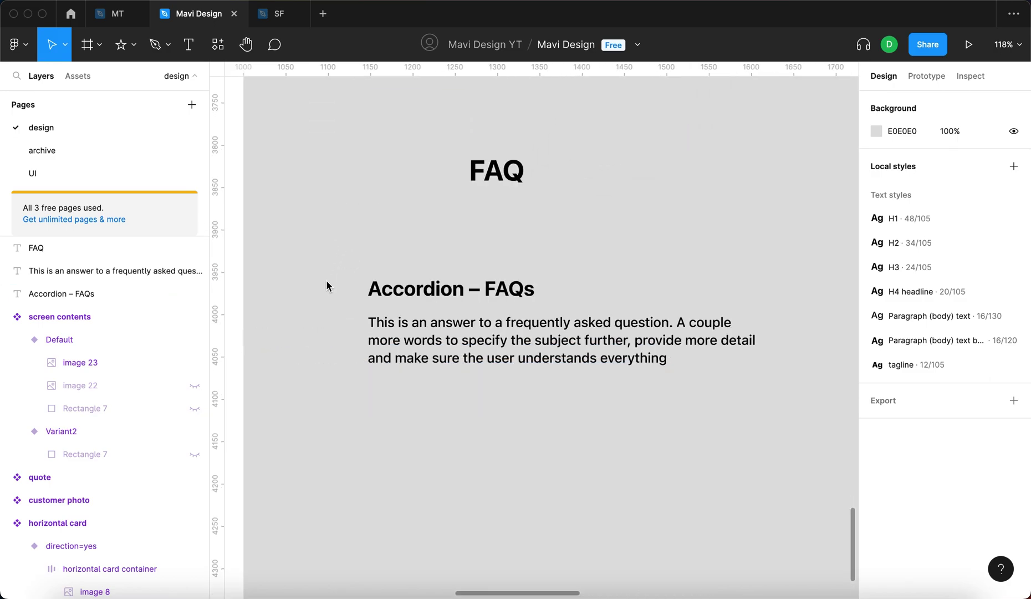
Check the text styles of the Accordion – FAQs heading and the answer paragraph
{"action": "left_click", "coordinate": [374, 285]}
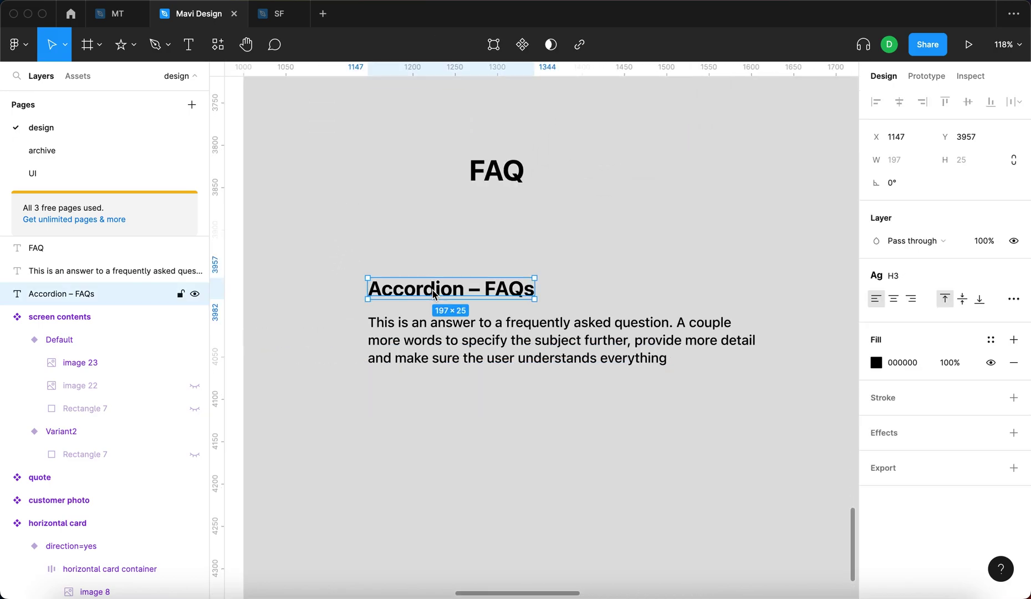
{"action": "left_click", "coordinate": [627, 358]}
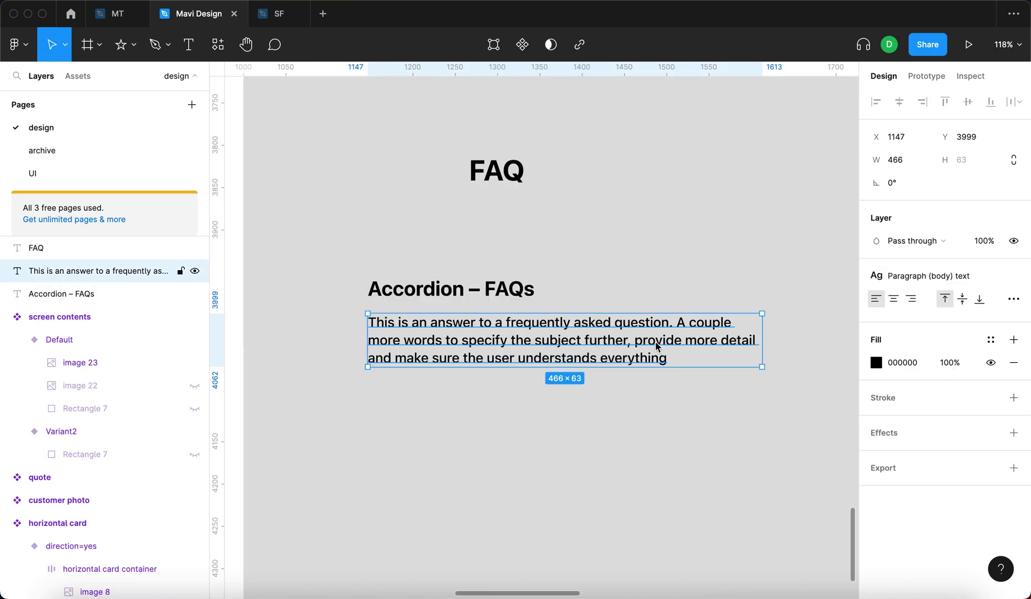
{"action": "left_click", "coordinate": [776, 393]}
{"action": "scroll", "coordinate": [830, 362], "scroll_direction": "down", "scroll_amount": 5}
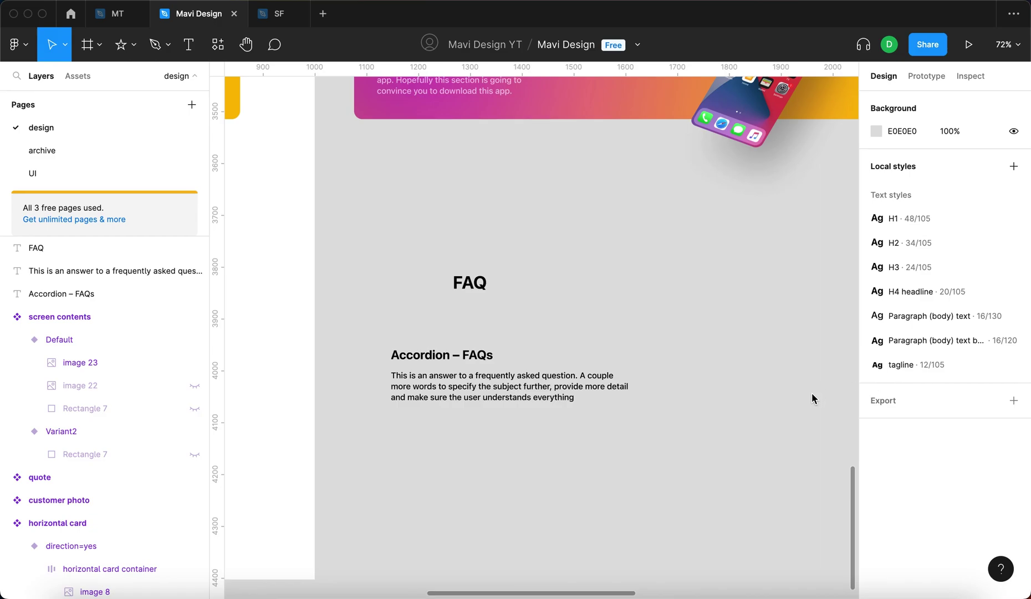
{"action": "scroll", "coordinate": [771, 451], "scroll_direction": "down", "scroll_amount": 5}
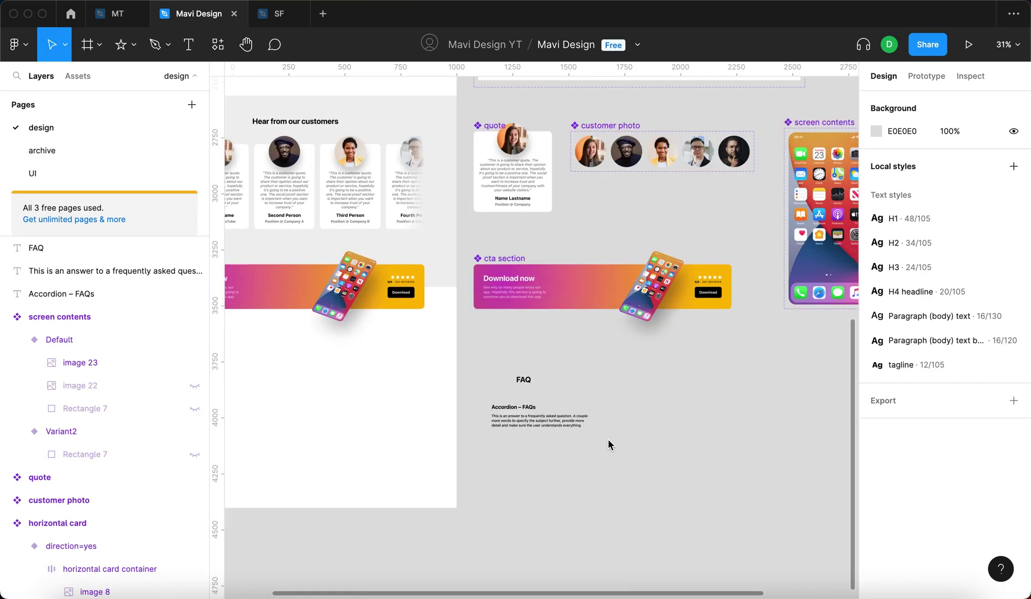
{"action": "scroll", "coordinate": [609, 439], "scroll_direction": "up", "scroll_amount": 5}
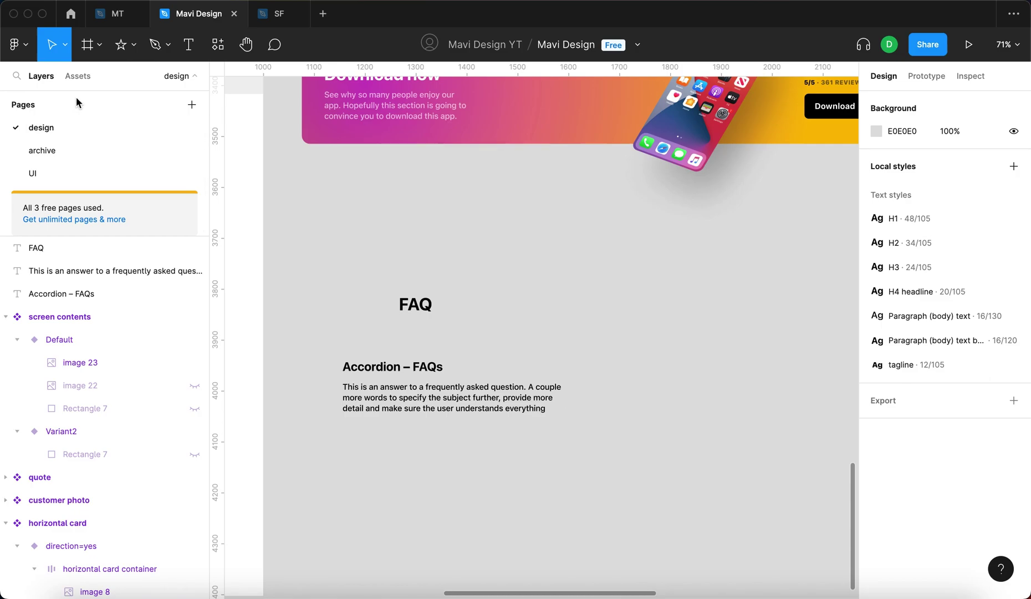
Place a Button Text button from the Assets to the right of the FAQ text
{"action": "left_click", "coordinate": [69, 78]}
{"action": "left_click_drag", "start_coordinate": [49, 246], "coordinate": [698, 387]}
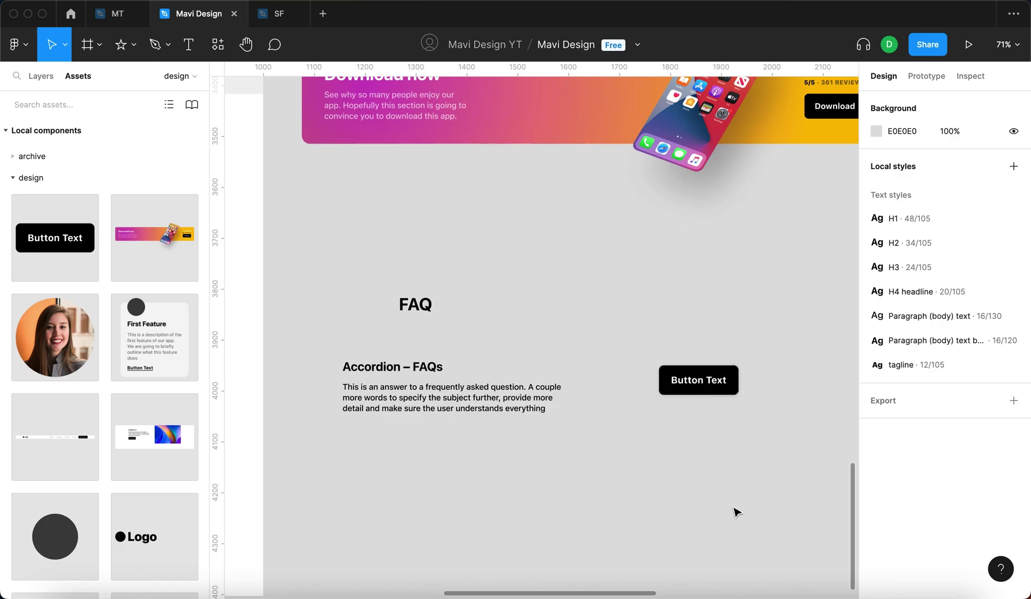
{"action": "scroll", "coordinate": [718, 463], "scroll_direction": "right", "scroll_amount": 5}
{"action": "left_click_drag", "start_coordinate": [548, 361], "coordinate": [599, 365]}
{"action": "left_click", "coordinate": [680, 315]}
Detach the Button Text button from its main component with ⌥⌘B
{"action": "left_click_drag", "start_coordinate": [733, 254], "coordinate": [512, 439]}
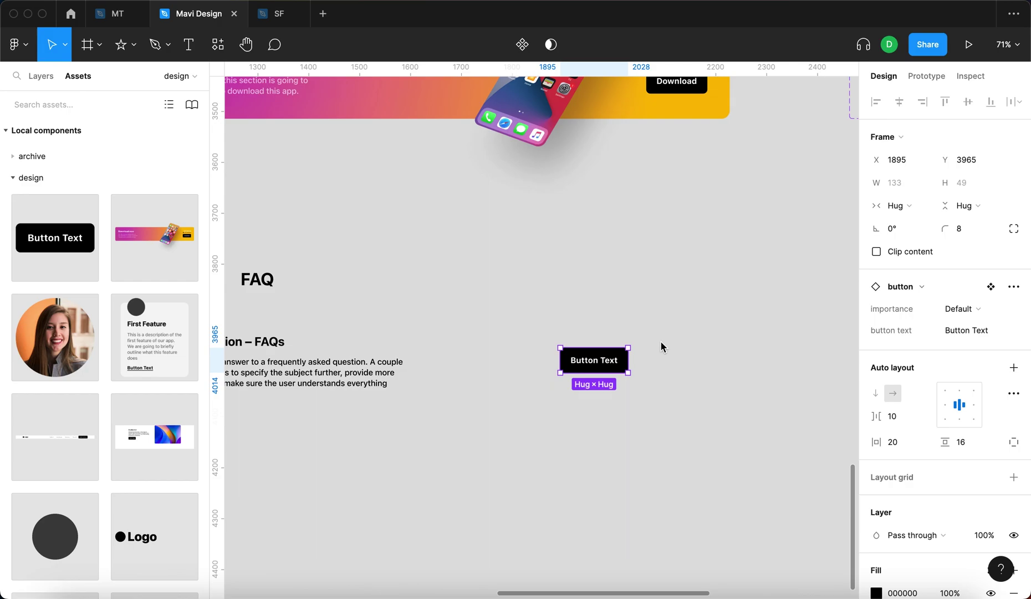
{"action": "key", "text": "alt+super+b"}
{"action": "left_click", "coordinate": [690, 418]}
{"action": "left_click_drag", "start_coordinate": [693, 290], "coordinate": [515, 432]}
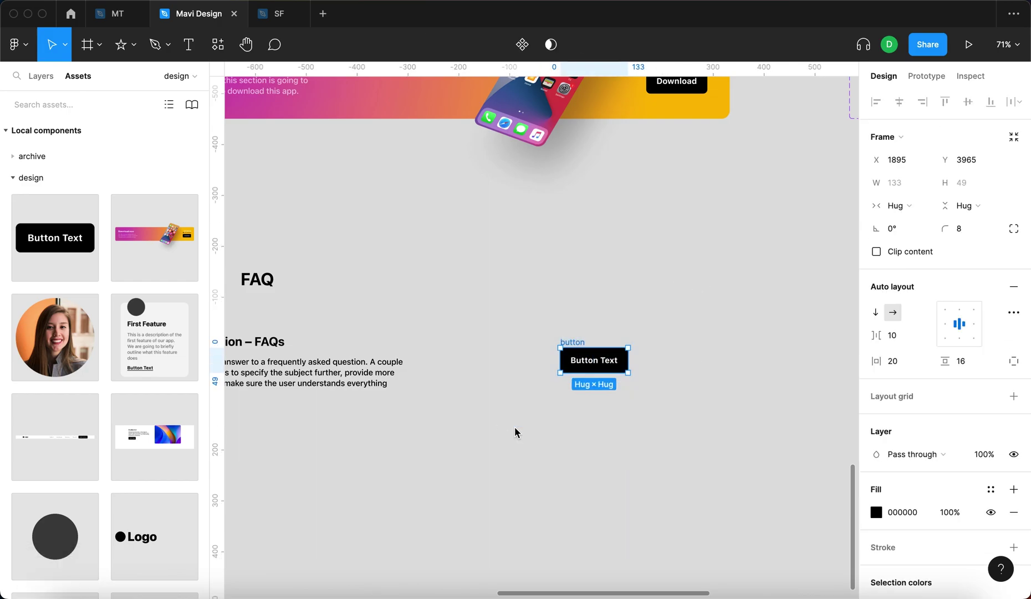
{"action": "scroll", "coordinate": [575, 409], "scroll_direction": "up", "scroll_amount": 5}
{"action": "left_click", "coordinate": [41, 76]}
Inspect the detached button frame and its Button Text label
{"action": "left_click", "coordinate": [518, 157]}
{"action": "scroll", "coordinate": [607, 254], "scroll_direction": "down", "scroll_amount": 5}
{"action": "left_click", "coordinate": [608, 253]}
{"action": "scroll", "coordinate": [604, 286], "scroll_direction": "up", "scroll_amount": 5}
{"action": "left_click", "coordinate": [610, 303]}
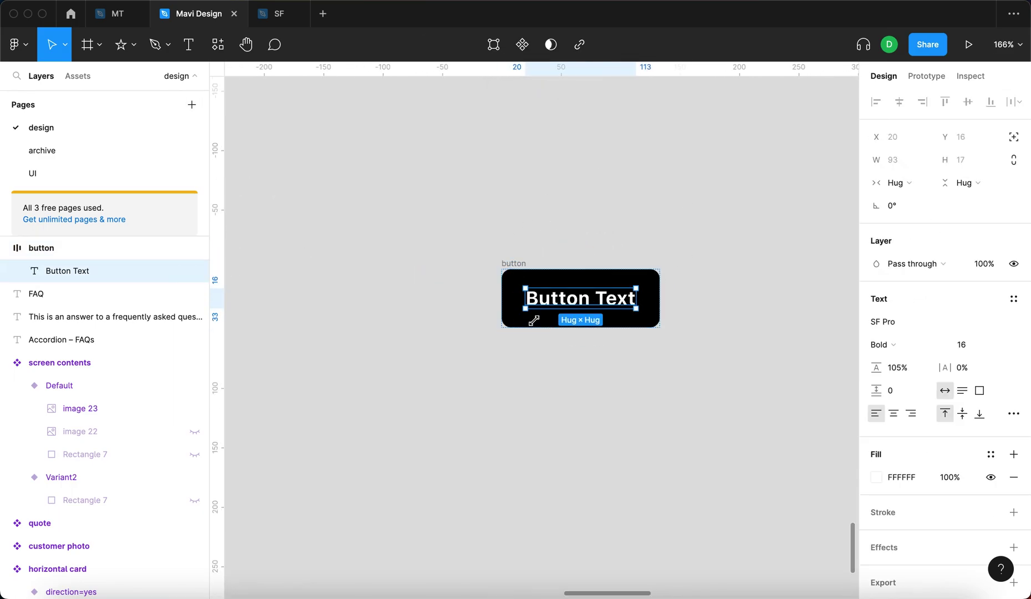
{"action": "left_click", "coordinate": [673, 343]}
{"action": "scroll", "coordinate": [737, 318], "scroll_direction": "down", "scroll_amount": 5}
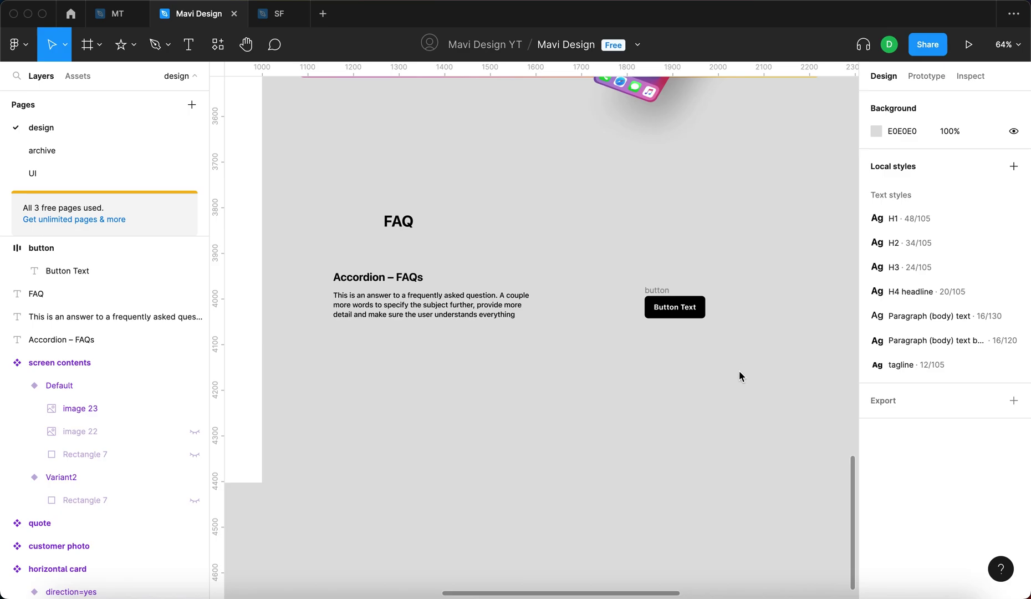
{"action": "scroll", "coordinate": [714, 343], "scroll_direction": "up", "scroll_amount": 5}
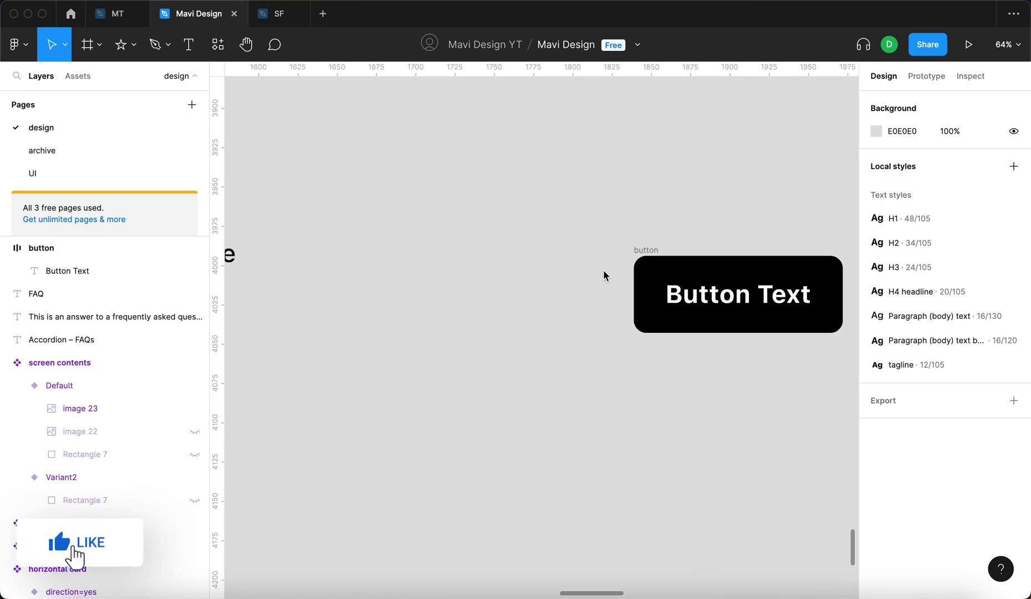
{"action": "scroll", "coordinate": [604, 275], "scroll_direction": "up", "scroll_amount": 5}
Draw a small three-point V-shaped chevron vector beside the button with the Pen tool
{"action": "key", "text": "p"}
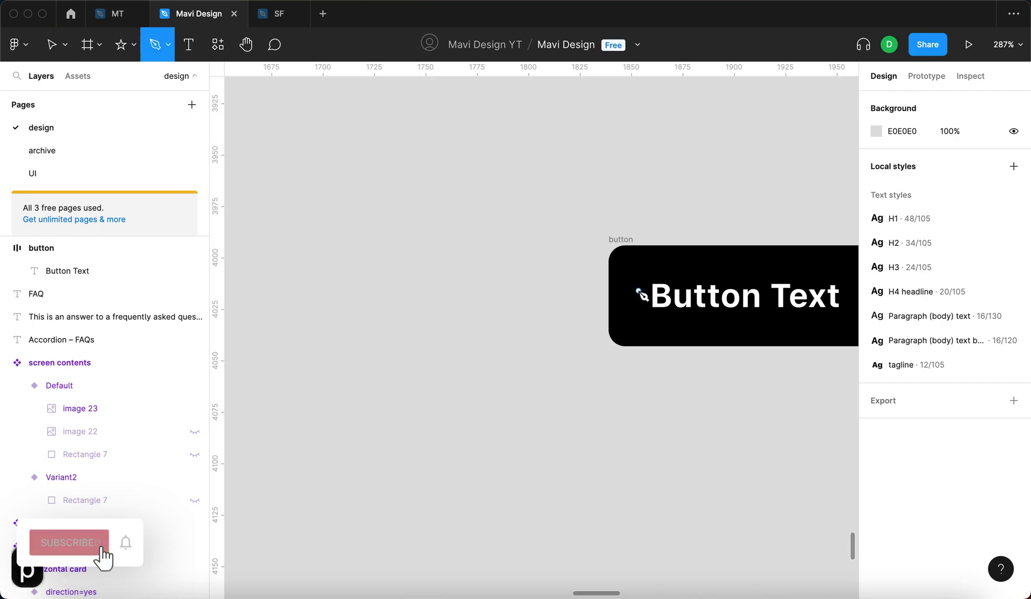
{"action": "scroll", "coordinate": [524, 302], "scroll_direction": "up", "scroll_amount": 10}
{"action": "left_click", "coordinate": [527, 297]}
{"action": "left_click", "coordinate": [543, 314]}
{"action": "left_click", "coordinate": [560, 298]}
{"action": "key", "text": "Return"}
{"action": "left_click", "coordinate": [899, 161]}
Resize the chevron vector to 10×5
{"action": "left_click", "coordinate": [971, 160]}
{"action": "left_click", "coordinate": [692, 334]}
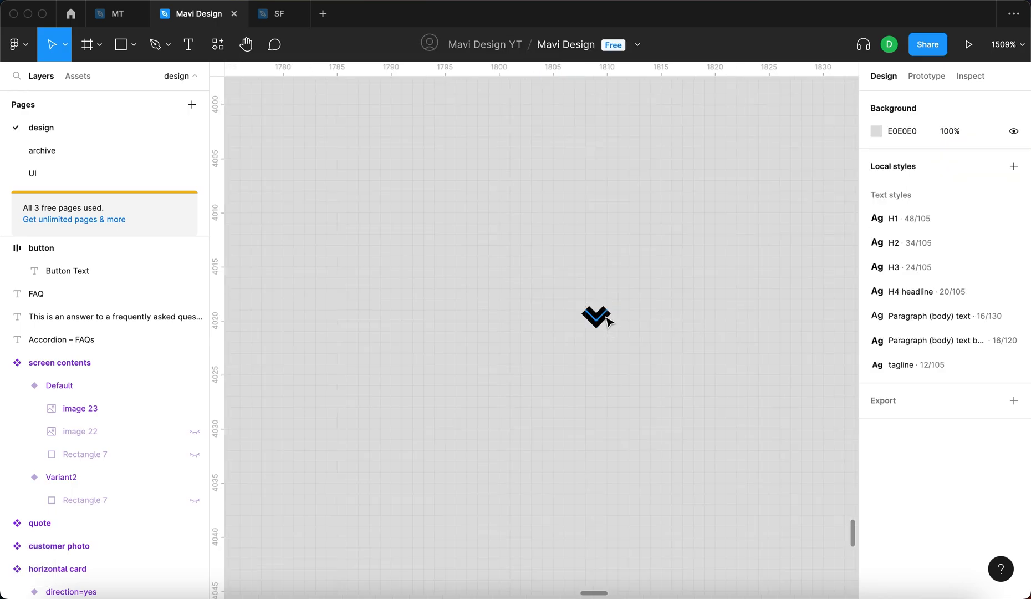
{"action": "scroll", "coordinate": [610, 323], "scroll_direction": "down", "scroll_amount": 5}
{"action": "left_click", "coordinate": [605, 323]}
{"action": "scroll", "coordinate": [608, 322], "scroll_direction": "right", "scroll_amount": 5}
{"action": "scroll", "coordinate": [609, 322], "scroll_direction": "down", "scroll_amount": 2}
{"action": "key", "text": "shift+Up"}
{"action": "key", "text": "Down"}
{"action": "key", "text": "Down"}
{"action": "key", "text": "Tab"}
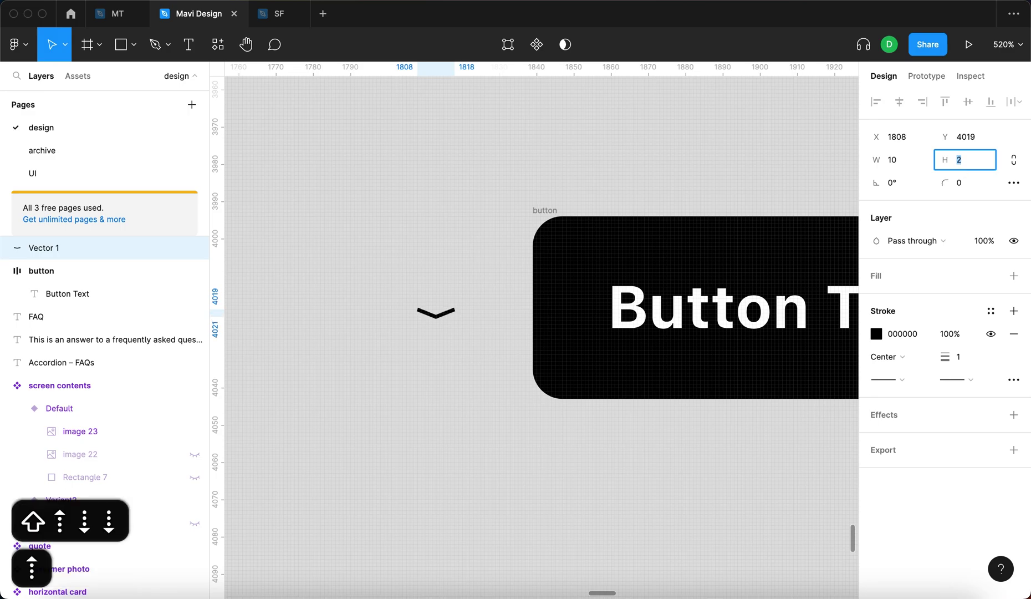
{"action": "key", "text": "Up"}
{"action": "key", "text": "Up"}
{"action": "key", "text": "Up"}
{"action": "key", "text": "Up"}
{"action": "key", "text": "Return"}
Set the chevron's stroke colour to white FFFFFF
{"action": "left_click", "coordinate": [895, 334]}
{"action": "type", "text": "f"}
{"action": "key", "text": "Return"}
{"action": "left_click", "coordinate": [472, 281]}
{"action": "left_click_drag", "start_coordinate": [472, 281], "coordinate": [380, 378]}
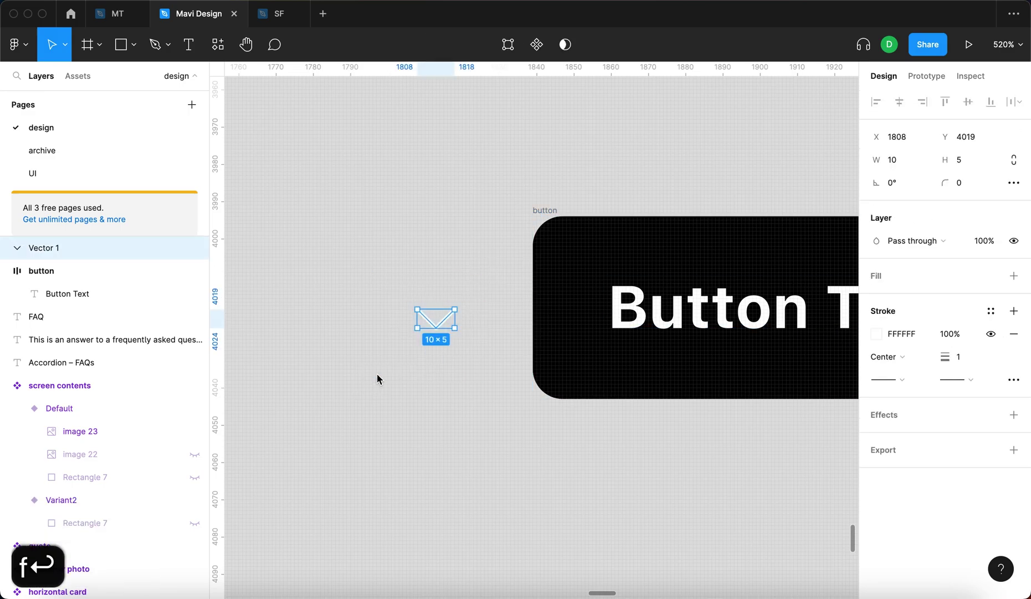
{"action": "left_click", "coordinate": [488, 334]}
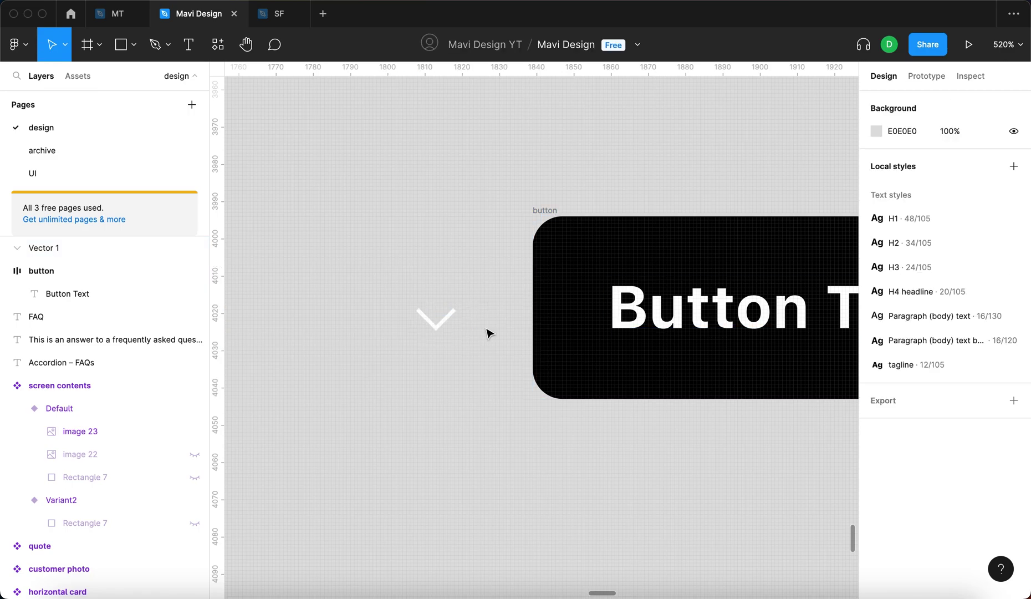
{"action": "left_click_drag", "start_coordinate": [480, 285], "coordinate": [377, 369]}
{"action": "left_click", "coordinate": [512, 322]}
{"action": "scroll", "coordinate": [512, 322], "scroll_direction": "down", "scroll_amount": 5}
{"action": "scroll", "coordinate": [422, 274], "scroll_direction": "up", "scroll_amount": 5}
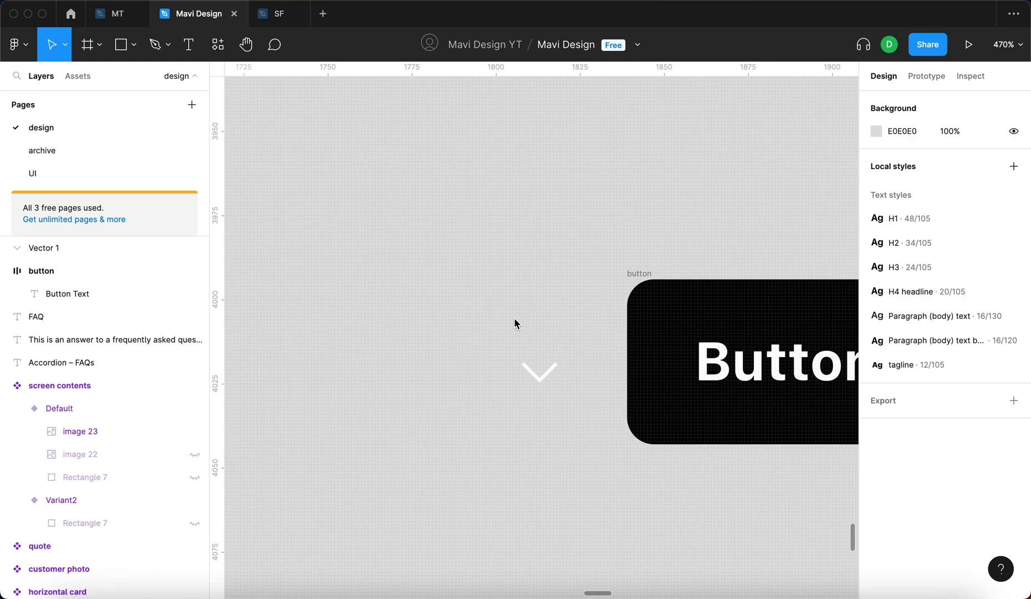
{"action": "scroll", "coordinate": [514, 318], "scroll_direction": "down", "scroll_amount": 3}
{"action": "scroll", "coordinate": [514, 318], "scroll_direction": "right", "scroll_amount": 3}
Set the chevron's stroke weight to 2
{"action": "left_click", "coordinate": [456, 277]}
{"action": "left_click", "coordinate": [956, 357]}
{"action": "key", "text": "Up"}
{"action": "key", "text": "Up"}
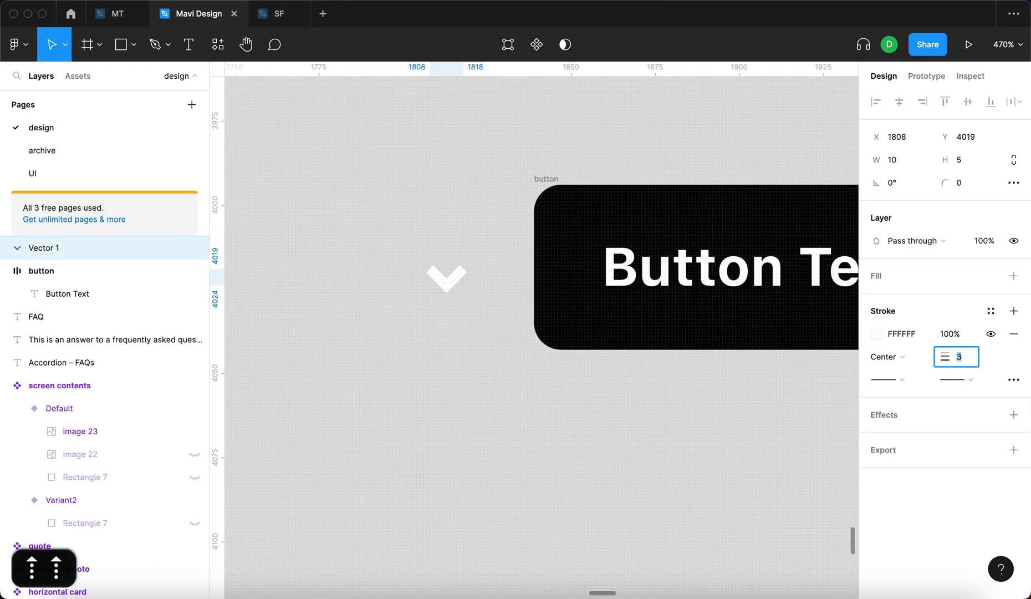
{"action": "key", "text": "Down"}
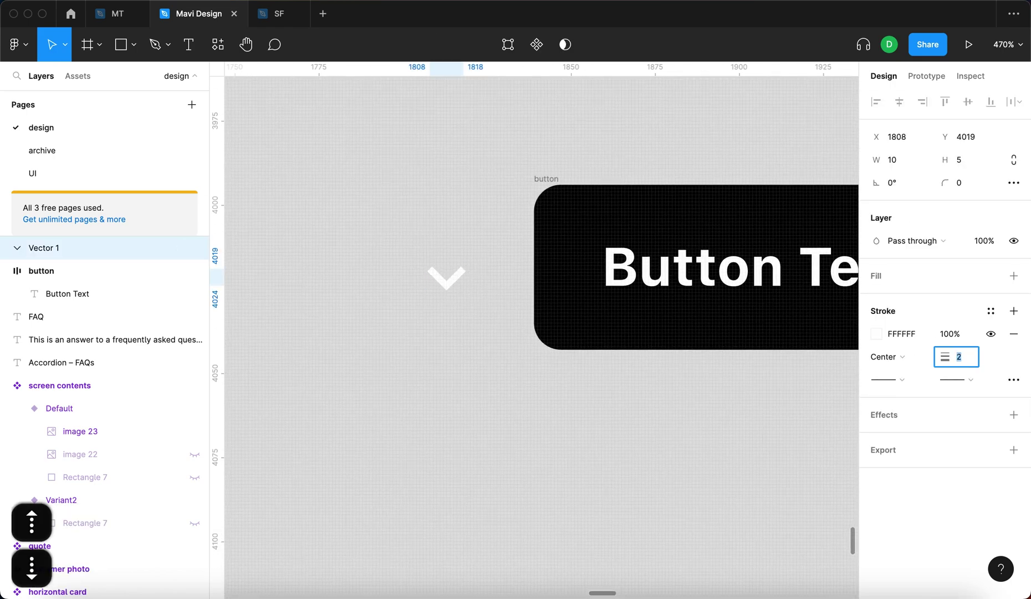
{"action": "key", "text": "Return"}
Nudge the chevron slightly left and delete the button's Button Text label
{"action": "left_click", "coordinate": [641, 448]}
{"action": "left_click_drag", "start_coordinate": [447, 281], "coordinate": [417, 282]}
{"action": "scroll", "coordinate": [417, 282], "scroll_direction": "down", "scroll_amount": 5}
{"action": "left_click", "coordinate": [415, 244]}
{"action": "scroll", "coordinate": [434, 267], "scroll_direction": "up", "scroll_amount": 5}
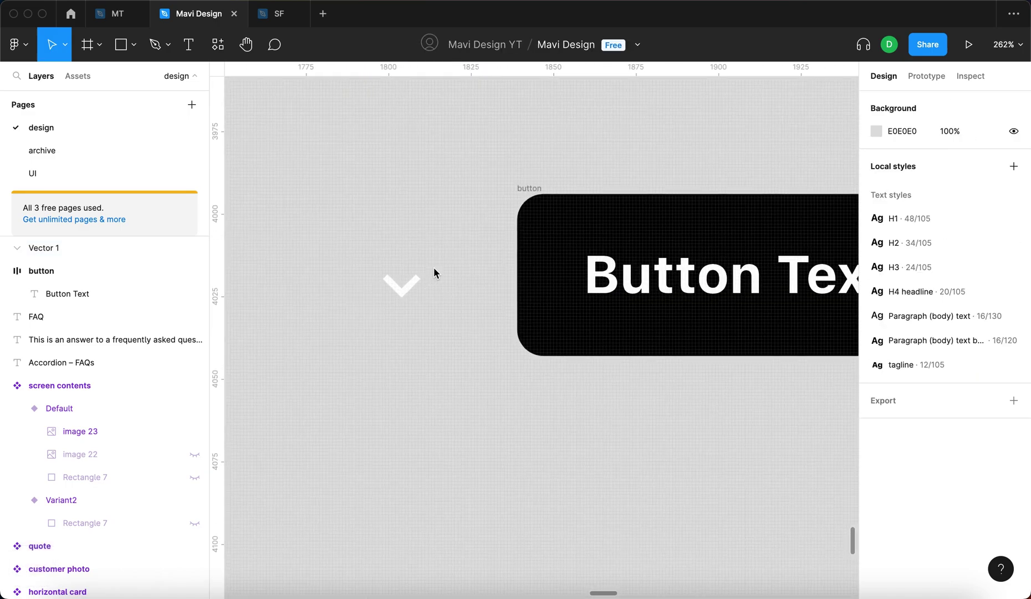
{"action": "left_click", "coordinate": [616, 274]}
{"action": "key", "text": "BackSpace"}
{"action": "scroll", "coordinate": [428, 187], "scroll_direction": "down", "scroll_amount": 5}
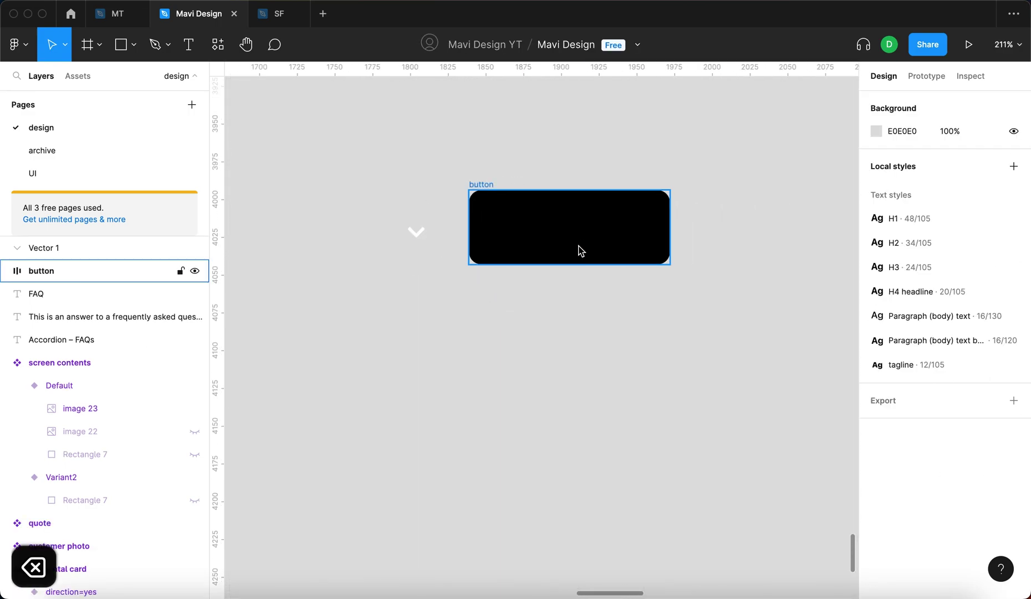
{"action": "left_click", "coordinate": [574, 254]}
{"action": "left_click", "coordinate": [416, 230]}
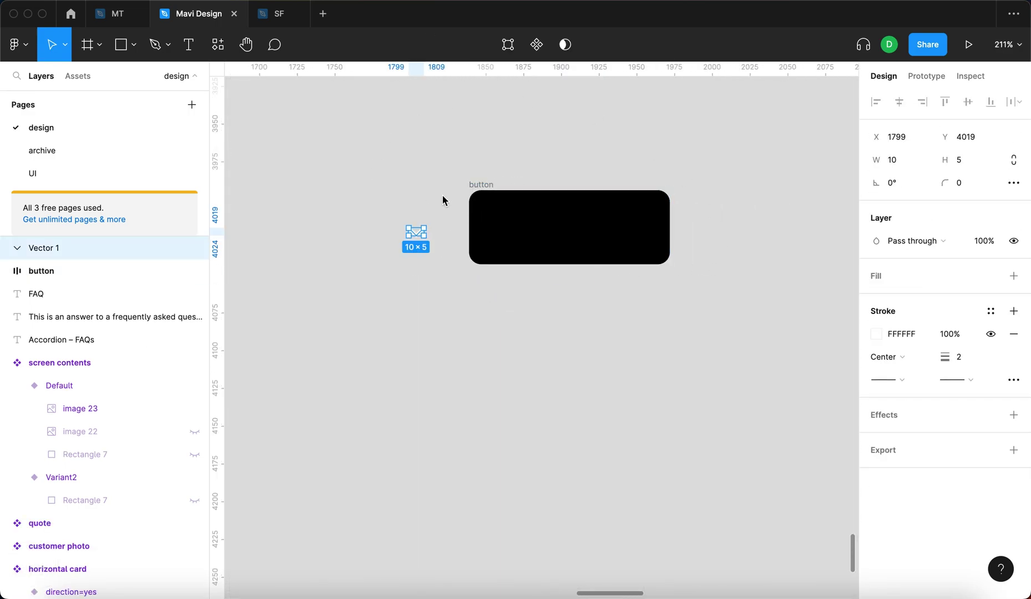
{"action": "key", "text": "super+x"}
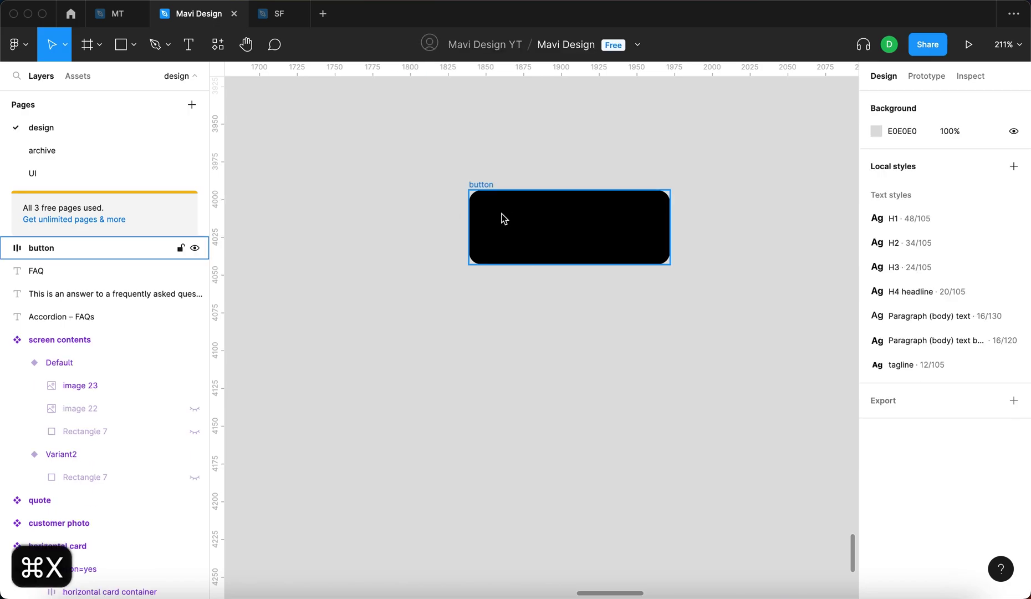
{"action": "left_click", "coordinate": [511, 218]}
{"action": "key", "text": "super+v"}
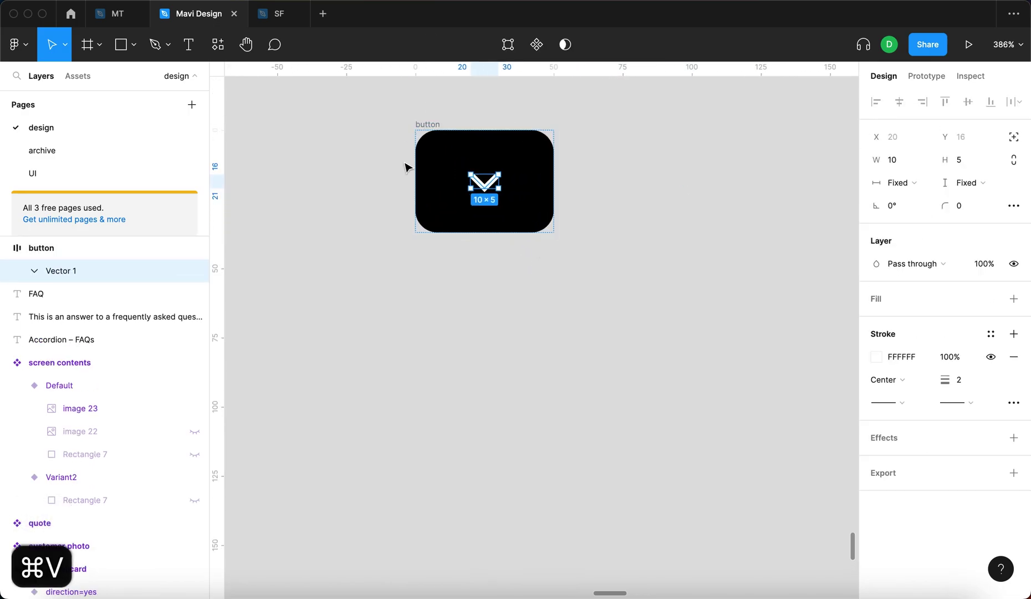
{"action": "key", "text": "shift+super+z"}
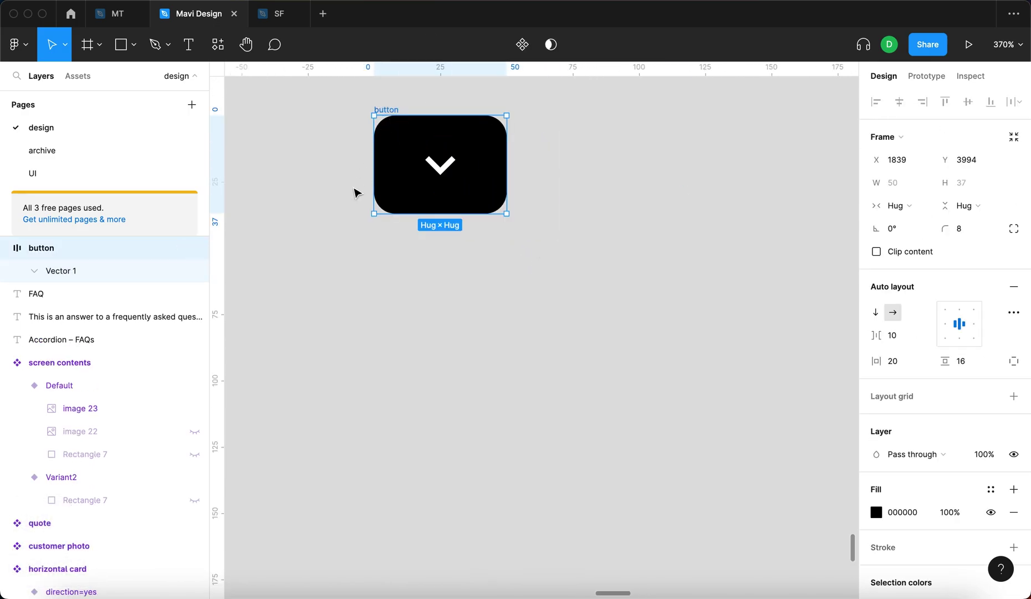
{"action": "scroll", "coordinate": [355, 192], "scroll_direction": "down", "scroll_amount": 10}
Raise the button's vertical padding to 22 and make its height fixed
{"action": "scroll", "coordinate": [353, 192], "scroll_direction": "left", "scroll_amount": 5}
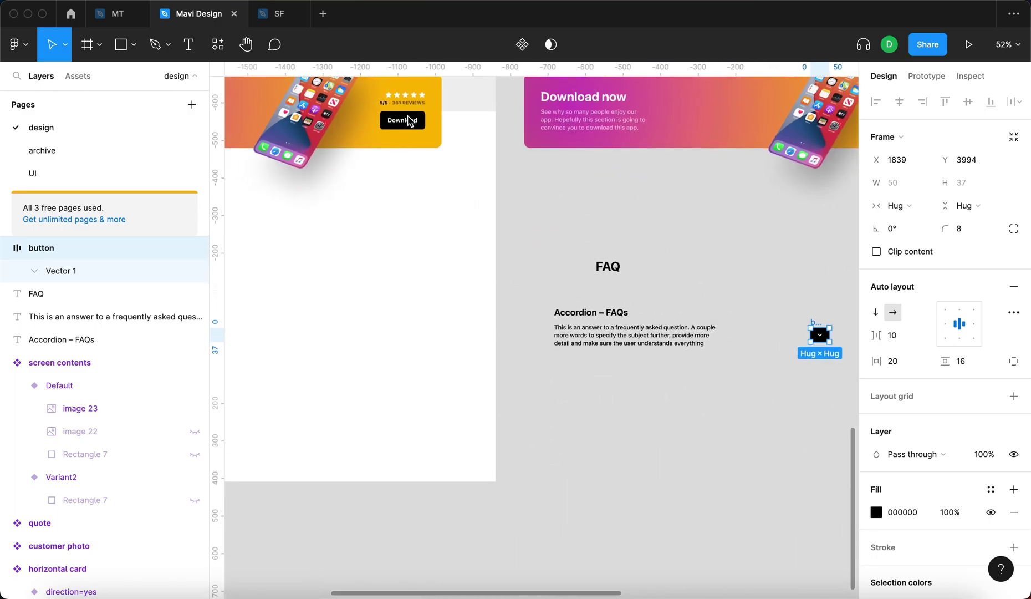
{"action": "scroll", "coordinate": [756, 299], "scroll_direction": "up", "scroll_amount": 10}
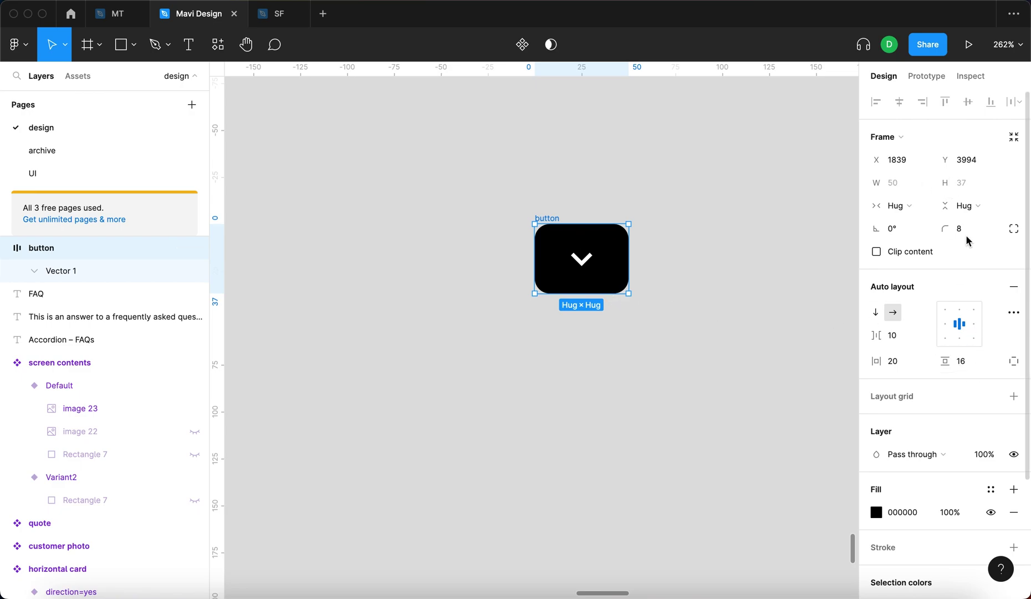
{"action": "key", "text": "Up"}
{"action": "key", "text": "Up"}
{"action": "key", "text": "Up"}
{"action": "key", "text": "Up"}
{"action": "key", "text": "Up"}
{"action": "key", "text": "Up"}
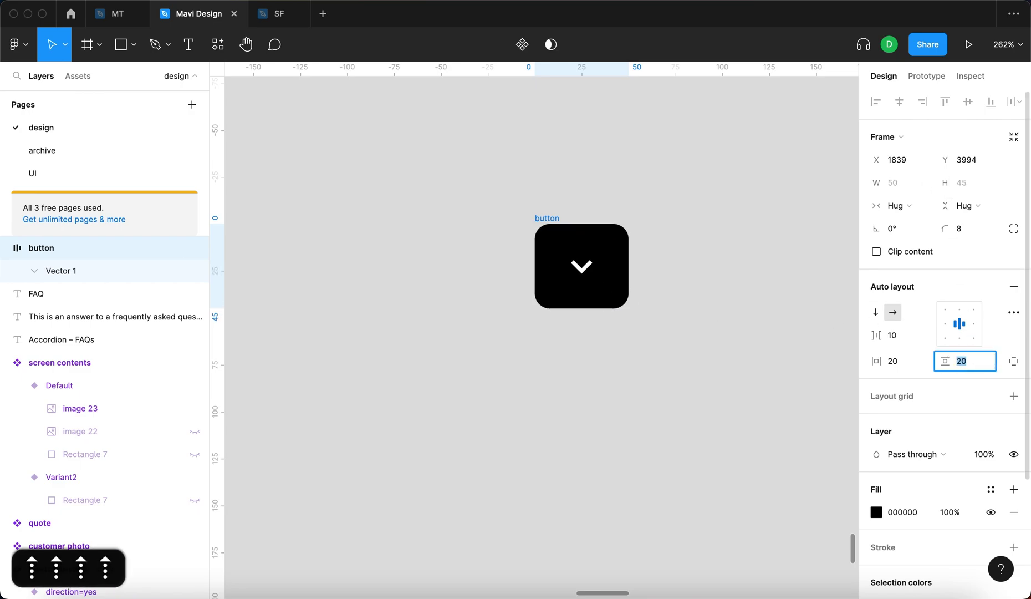
{"action": "left_click", "coordinate": [962, 206]}
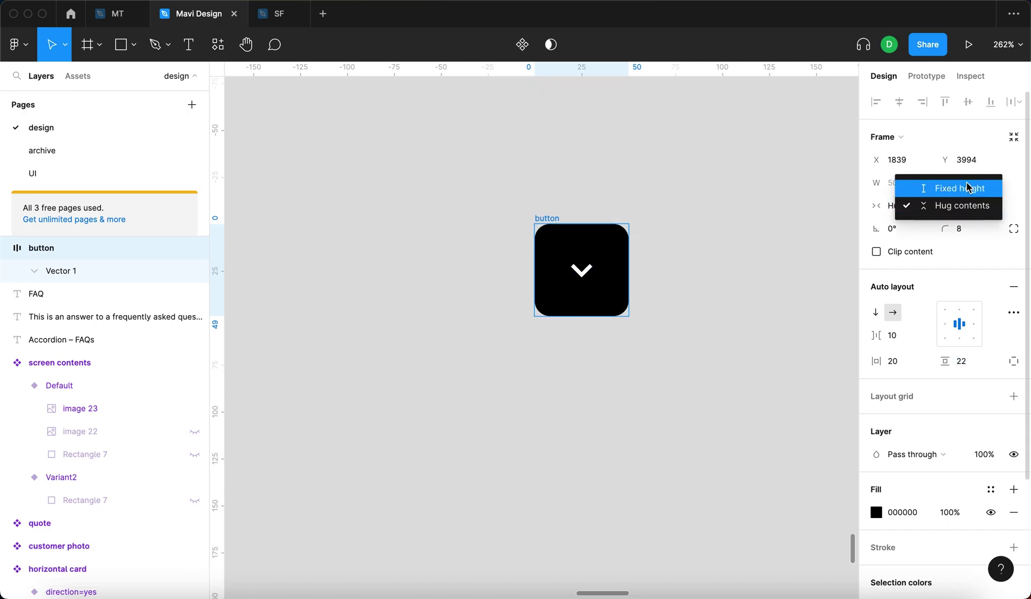
{"action": "left_click", "coordinate": [969, 188]}
{"action": "left_click", "coordinate": [970, 188]}
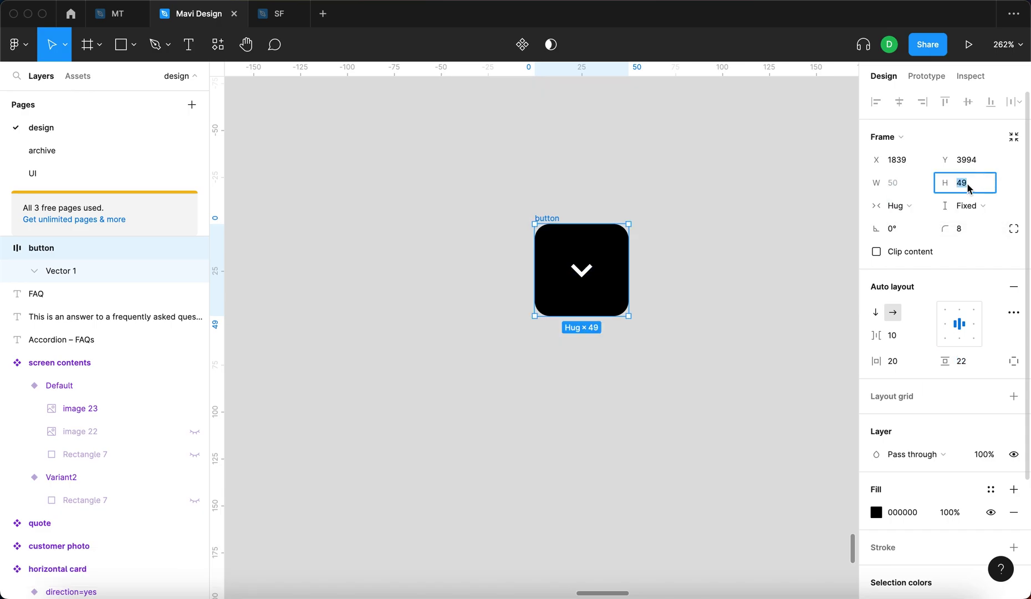
{"action": "type", "text": "49"}
{"action": "key", "text": "Return"}
Make the button's width fixed as well and size it 50×50
{"action": "left_click", "coordinate": [901, 205]}
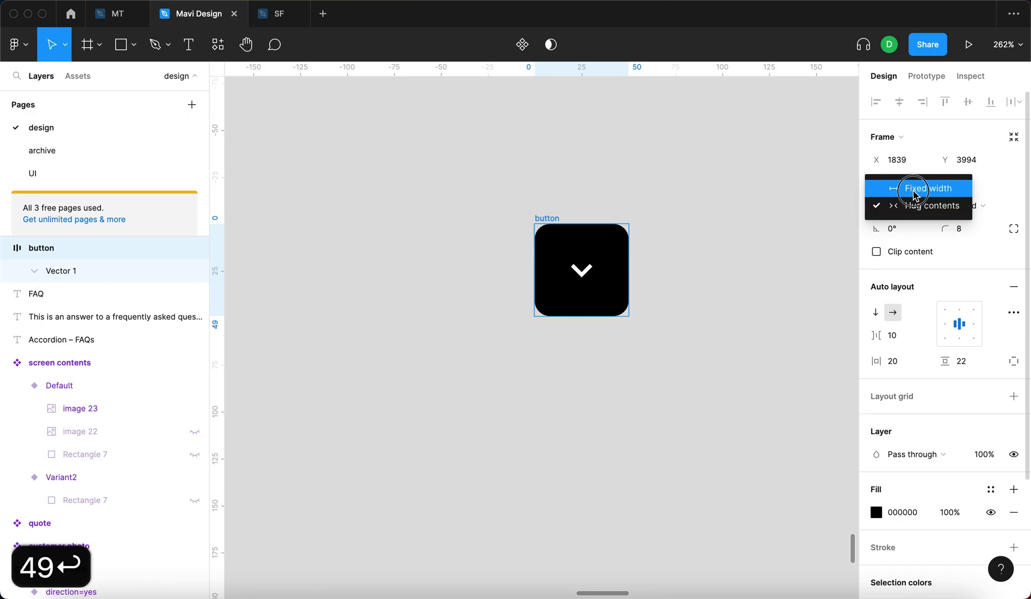
{"action": "left_click", "coordinate": [914, 190]}
{"action": "left_click", "coordinate": [914, 185]}
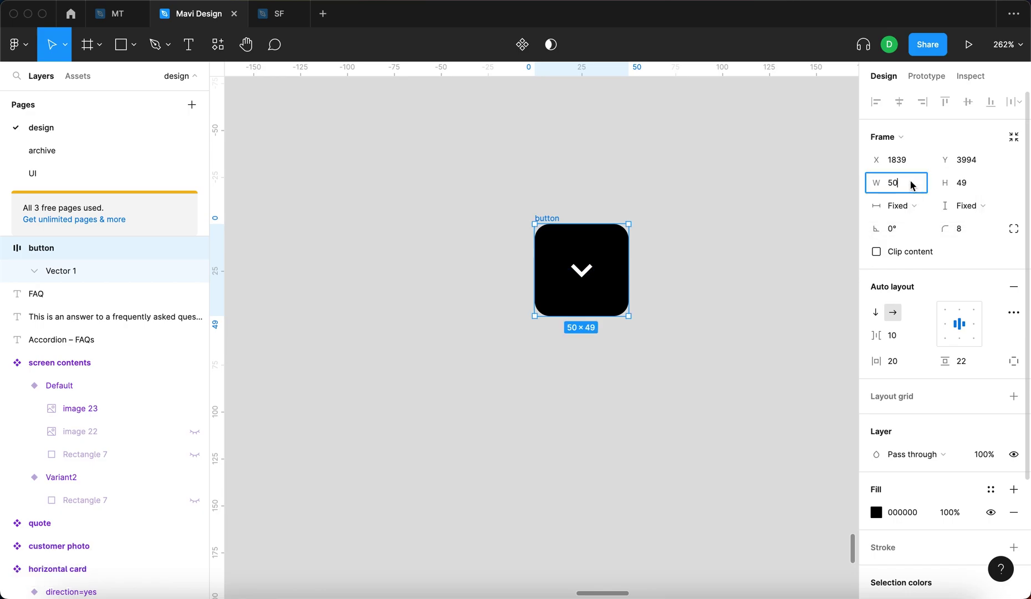
{"action": "key", "text": "Tab"}
{"action": "type", "text": "50"}
{"action": "key", "text": "Return"}
{"action": "left_click", "coordinate": [585, 211]}
{"action": "left_click", "coordinate": [566, 216]}
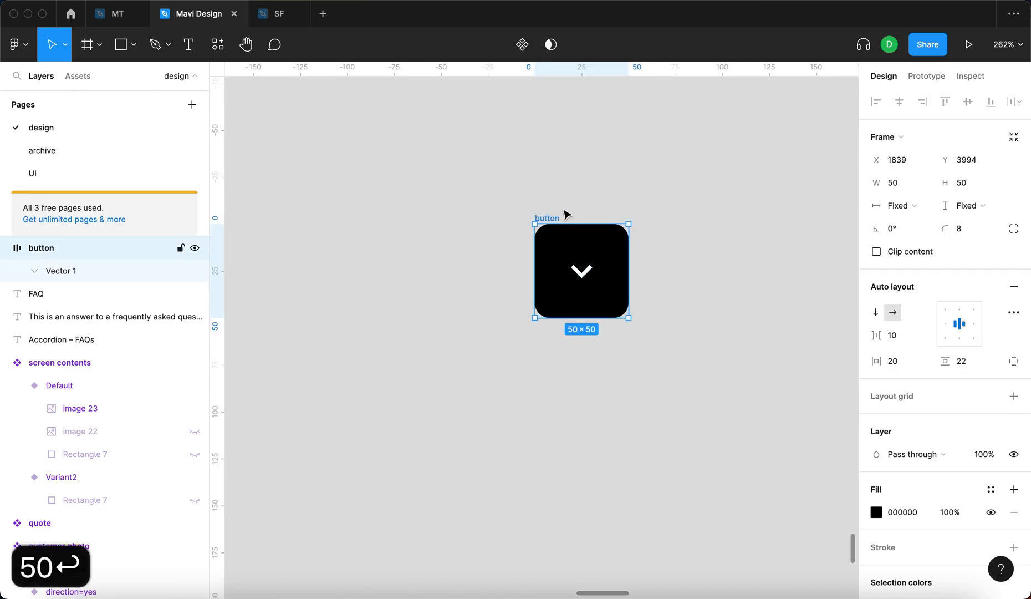
Raise the corner radius to 25 so the black button becomes a circle
{"action": "left_click", "coordinate": [957, 230]}
{"action": "key", "text": "Up"}
{"action": "key", "text": "Up"}
{"action": "key", "text": "Up"}
{"action": "key", "text": "Up"}
{"action": "key", "text": "Up"}
{"action": "key", "text": "Up"}
{"action": "key", "text": "Up"}
{"action": "key", "text": "Up"}
{"action": "key", "text": "Up"}
{"action": "key", "text": "Up"}
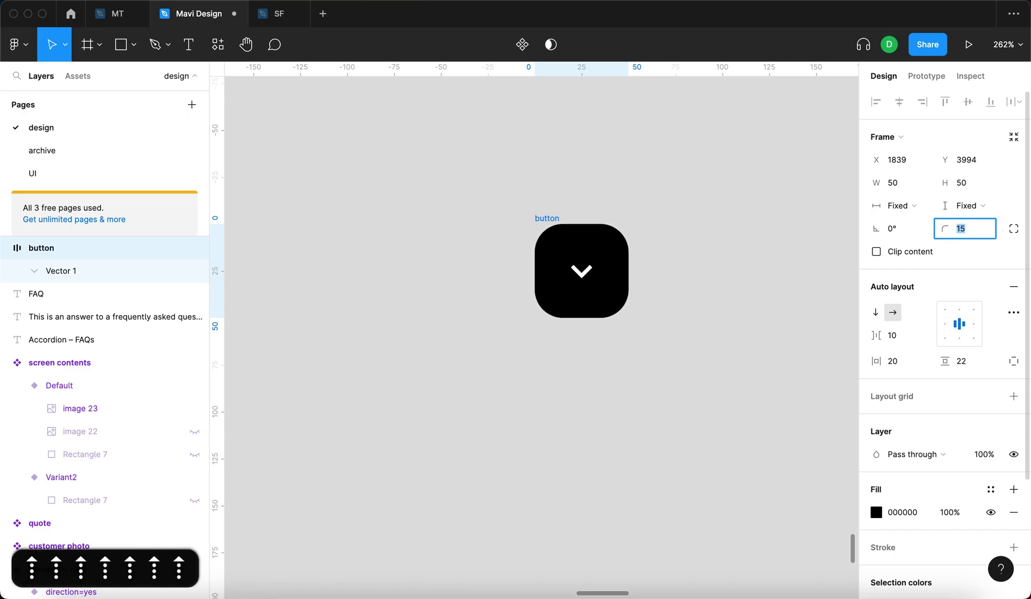
{"action": "key", "text": "Up"}
{"action": "key", "text": "Up"}
{"action": "key", "text": "Up"}
{"action": "key", "text": "Up"}
{"action": "key", "text": "Up"}
{"action": "key", "text": "Up"}
{"action": "key", "text": "Up"}
{"action": "key", "text": "Up"}
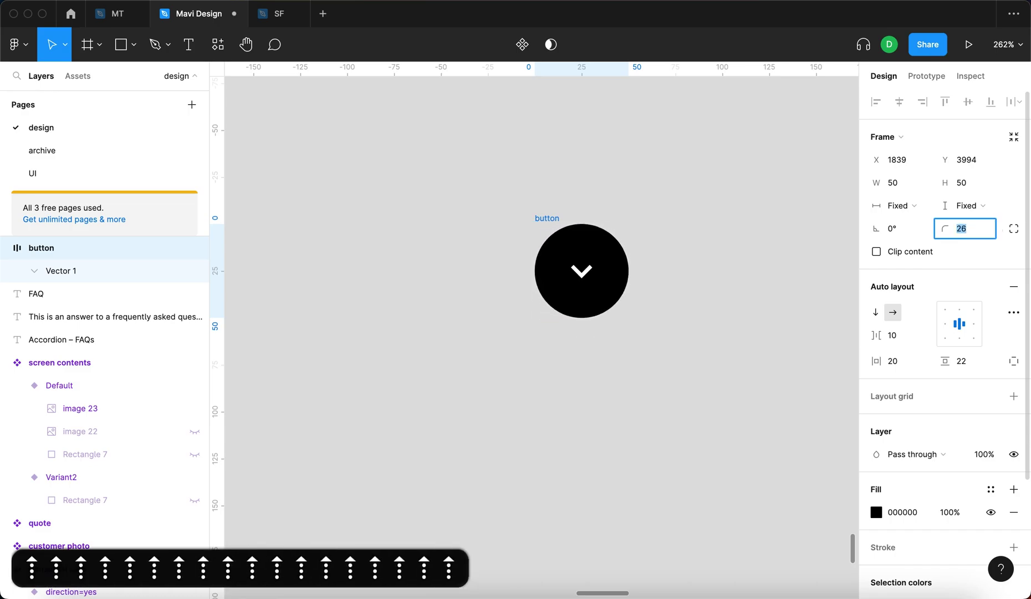
{"action": "key", "text": "Down"}
{"action": "key", "text": "Return"}
{"action": "left_click", "coordinate": [774, 299]}
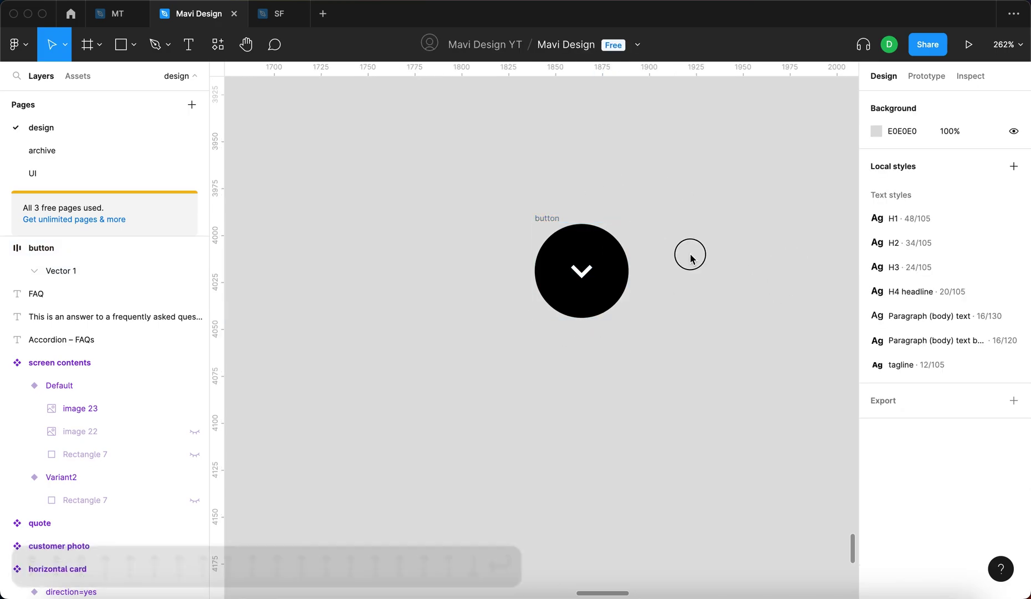
Scale the chevron symmetrically around its centre to about 18×9
{"action": "left_click", "coordinate": [581, 271]}
{"action": "scroll", "coordinate": [586, 280], "scroll_direction": "up", "scroll_amount": 10}
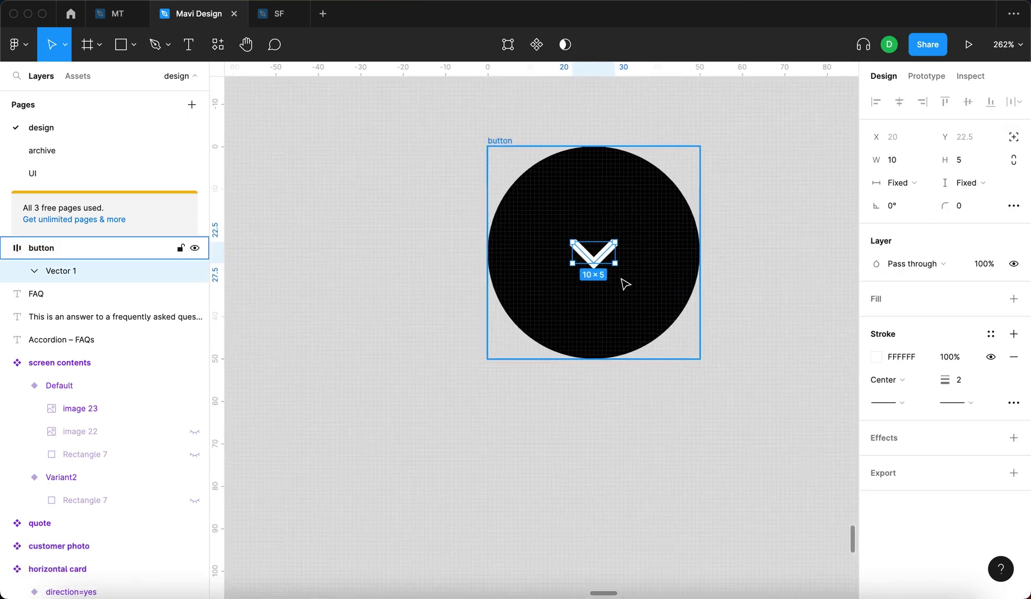
{"action": "left_click_drag", "start_coordinate": [612, 234], "coordinate": [658, 225]}
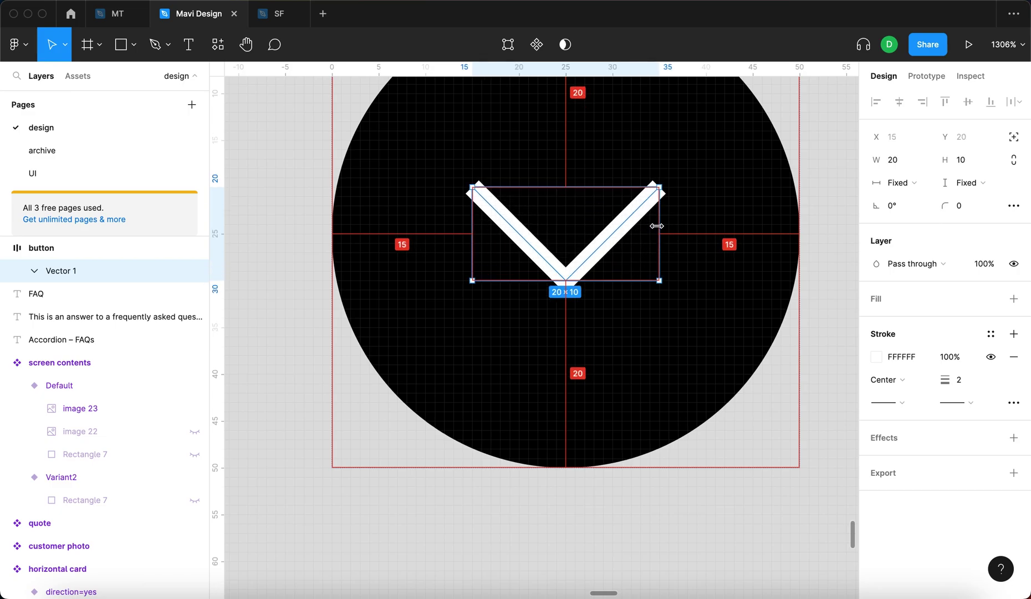
{"action": "scroll", "coordinate": [633, 207], "scroll_direction": "down", "scroll_amount": 5}
{"action": "key", "text": "Escape"}
{"action": "left_click", "coordinate": [649, 205]}
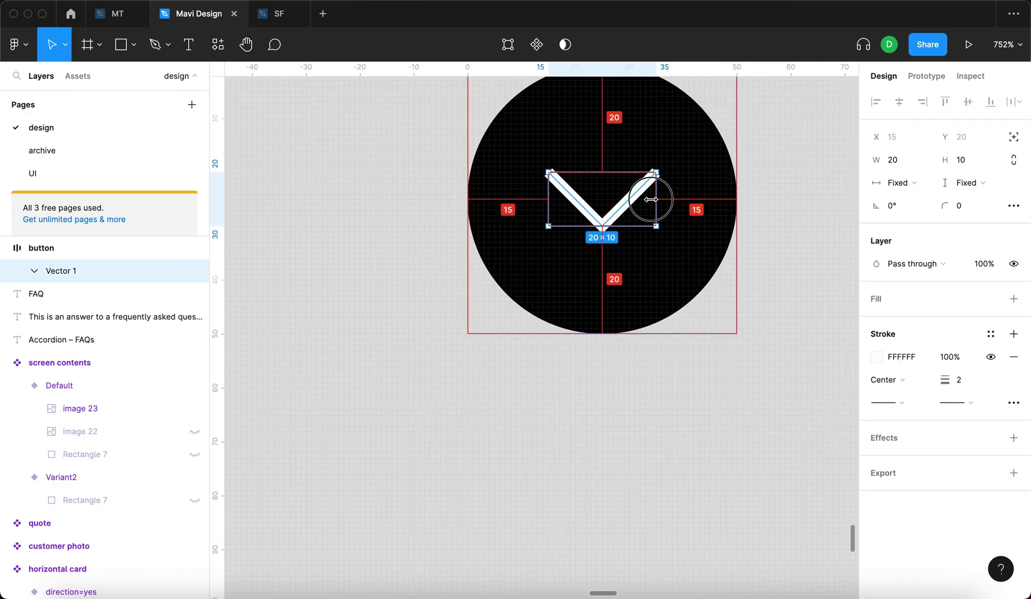
{"action": "left_click", "coordinate": [750, 384]}
{"action": "left_click", "coordinate": [643, 217]}
{"action": "scroll", "coordinate": [735, 270], "scroll_direction": "down", "scroll_amount": 8}
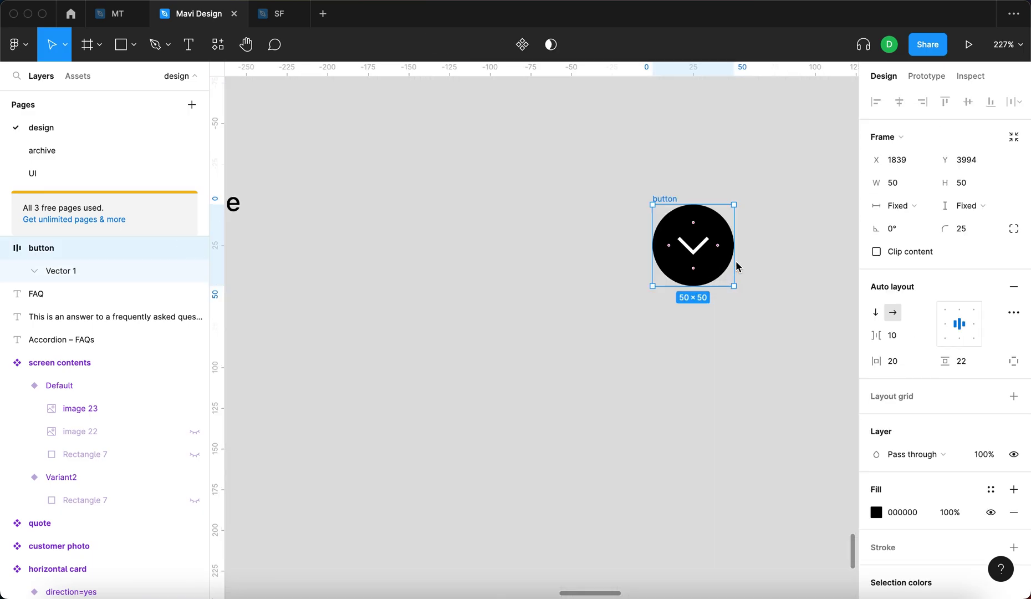
{"action": "left_click", "coordinate": [775, 327]}
{"action": "scroll", "coordinate": [721, 311], "scroll_direction": "up", "scroll_amount": 2}
{"action": "scroll", "coordinate": [721, 311], "scroll_direction": "left", "scroll_amount": 2}
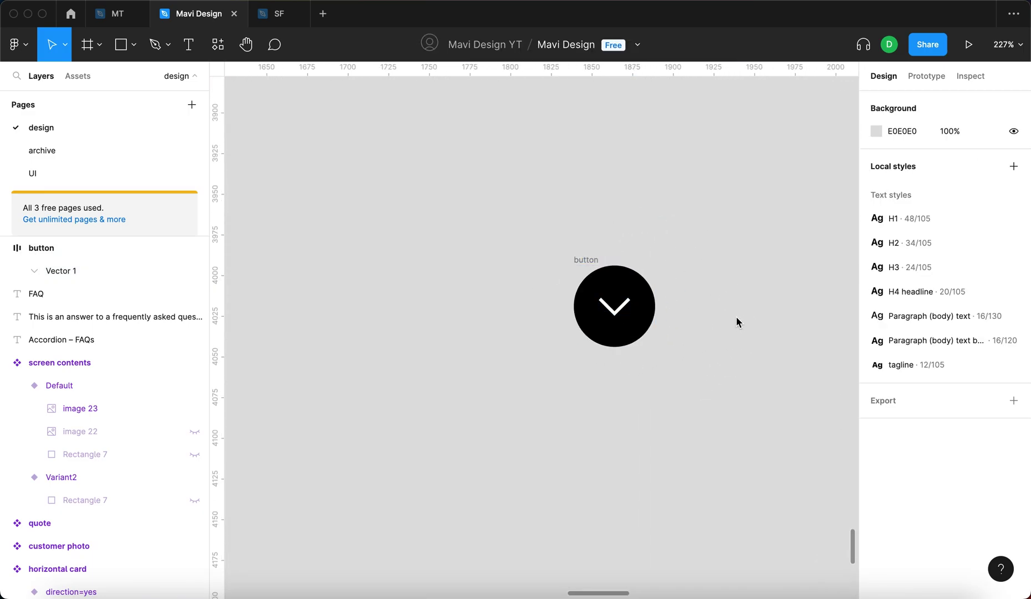
{"action": "scroll", "coordinate": [737, 321], "scroll_direction": "up", "scroll_amount": 1}
Set the chevron's stroke weight to 3
{"action": "left_click", "coordinate": [607, 325]}
{"action": "scroll", "coordinate": [607, 325], "scroll_direction": "up", "scroll_amount": 3}
{"action": "left_click", "coordinate": [977, 379]}
{"action": "type", "text": "3"}
{"action": "key", "text": "Return"}
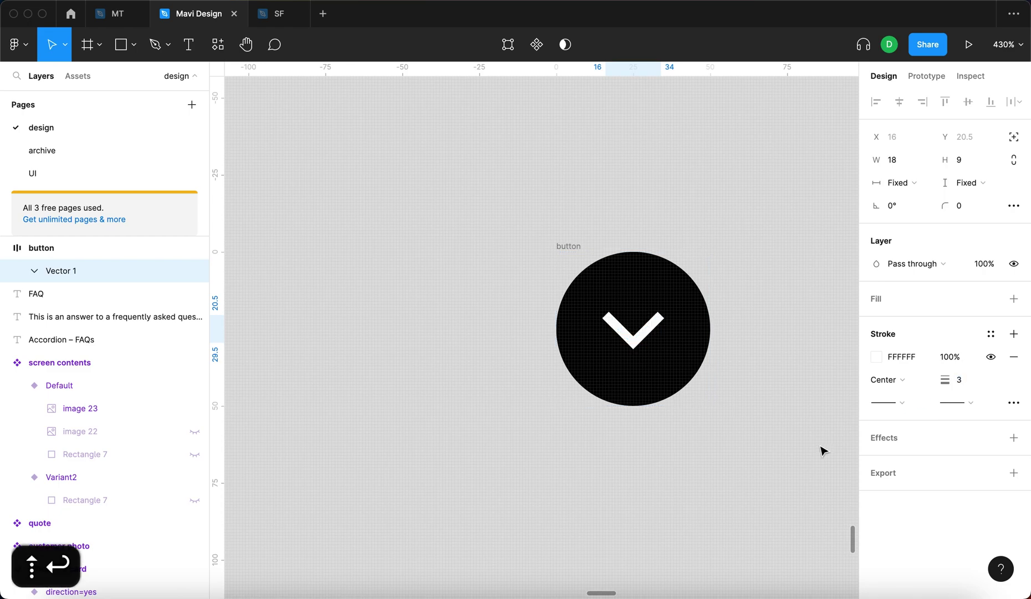
{"action": "left_click", "coordinate": [803, 467]}
{"action": "scroll", "coordinate": [801, 461], "scroll_direction": "down", "scroll_amount": 5}
Move the circular button up and left, just right of the FAQ answer text
{"action": "left_click", "coordinate": [737, 391]}
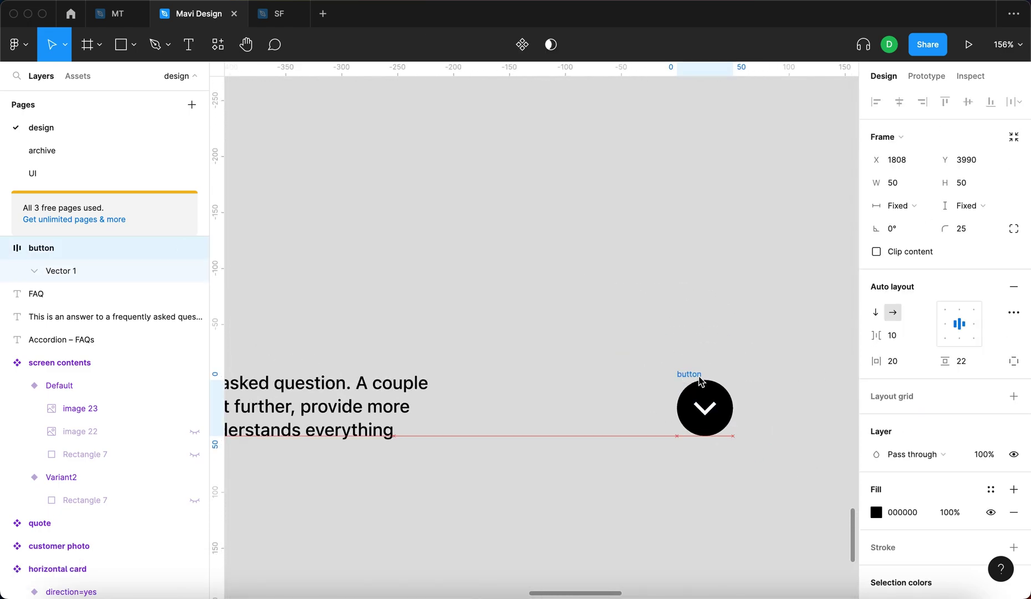
{"action": "scroll", "coordinate": [700, 374], "scroll_direction": "down", "scroll_amount": 4}
{"action": "left_click_drag", "start_coordinate": [700, 371], "coordinate": [668, 348]}
{"action": "scroll", "coordinate": [717, 389], "scroll_direction": "up", "scroll_amount": 5}
Turn the button into a component and rename it button_dropdown
{"action": "left_click", "coordinate": [566, 317]}
{"action": "left_click", "coordinate": [523, 46]}
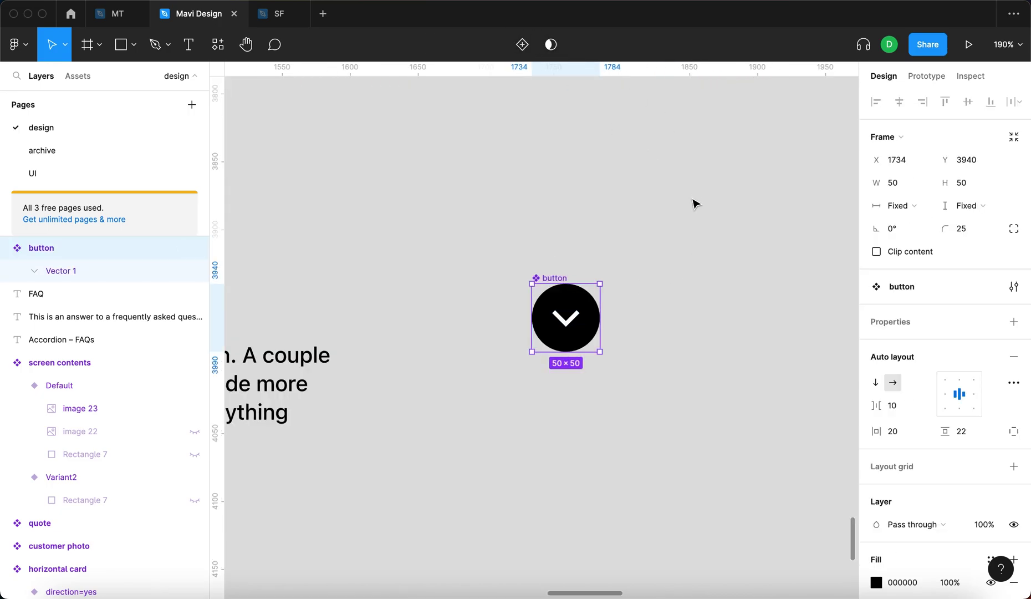
{"action": "key", "text": "super+r"}
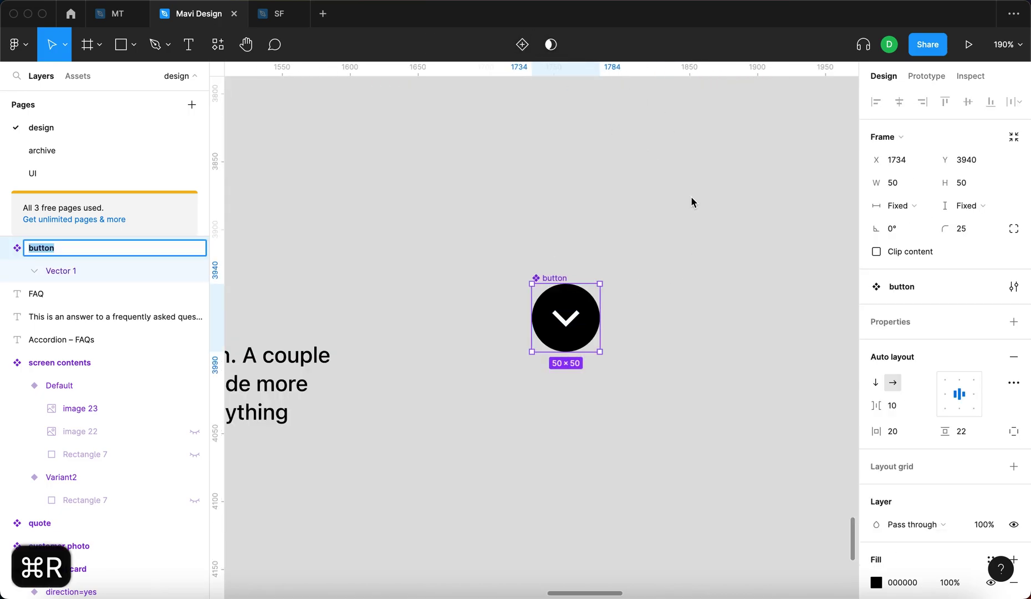
{"action": "key", "text": "Right"}
{"action": "type", "text": "_dropdown"}
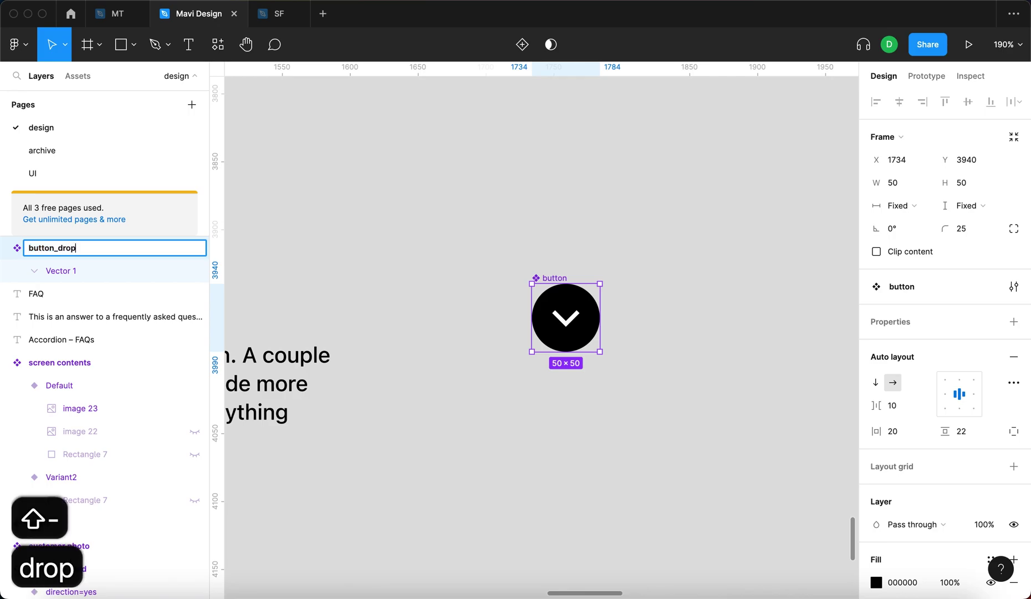
{"action": "key", "text": "Return"}
{"action": "left_click", "coordinate": [654, 219]}
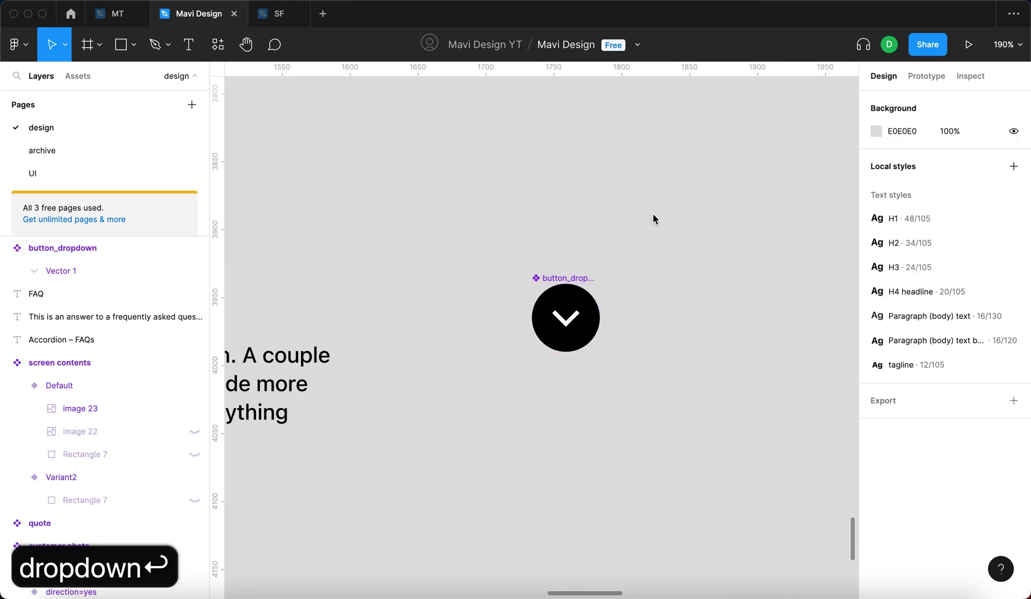
Carry button_dropdown up toward the components area
{"action": "scroll", "coordinate": [596, 248], "scroll_direction": "down", "scroll_amount": 5}
{"action": "left_click_drag", "start_coordinate": [592, 253], "coordinate": [494, 291]}
{"action": "scroll", "coordinate": [687, 214], "scroll_direction": "up", "scroll_amount": 20}
{"action": "scroll", "coordinate": [718, 188], "scroll_direction": "up", "scroll_amount": 5}
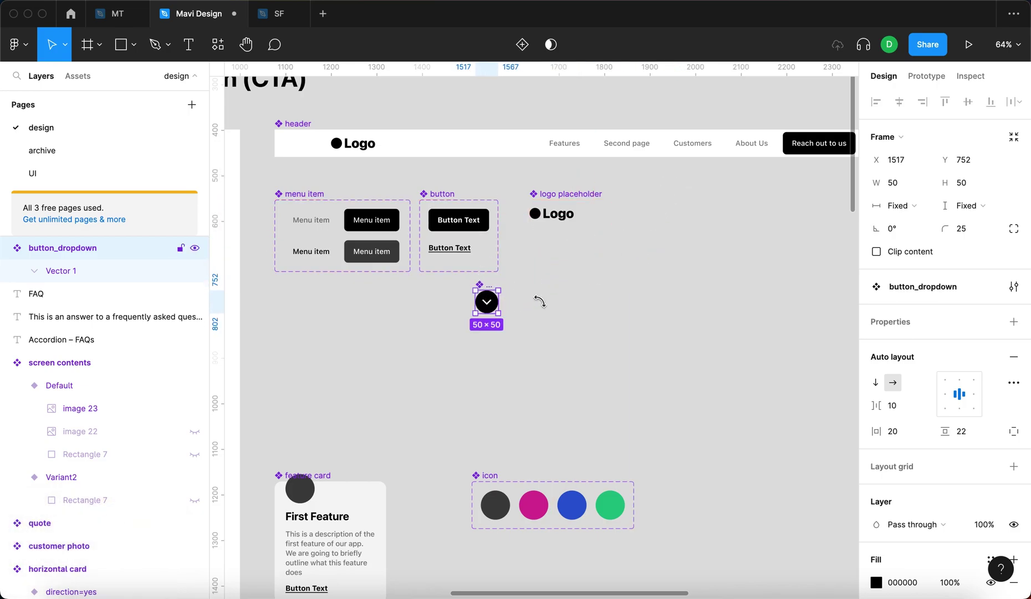
{"action": "left_click", "coordinate": [510, 344]}
{"action": "scroll", "coordinate": [416, 322], "scroll_direction": "up", "scroll_amount": 5}
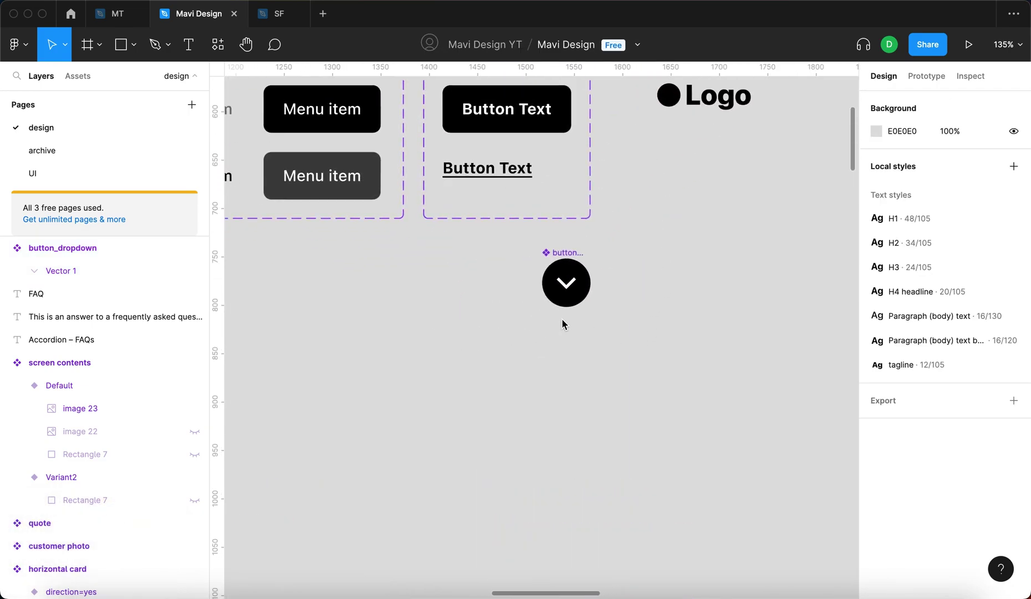
{"action": "scroll", "coordinate": [562, 320], "scroll_direction": "up", "scroll_amount": 4}
Shift the logo placeholder right and place button_dropdown next to the button component
{"action": "left_click_drag", "start_coordinate": [582, 358], "coordinate": [677, 274]}
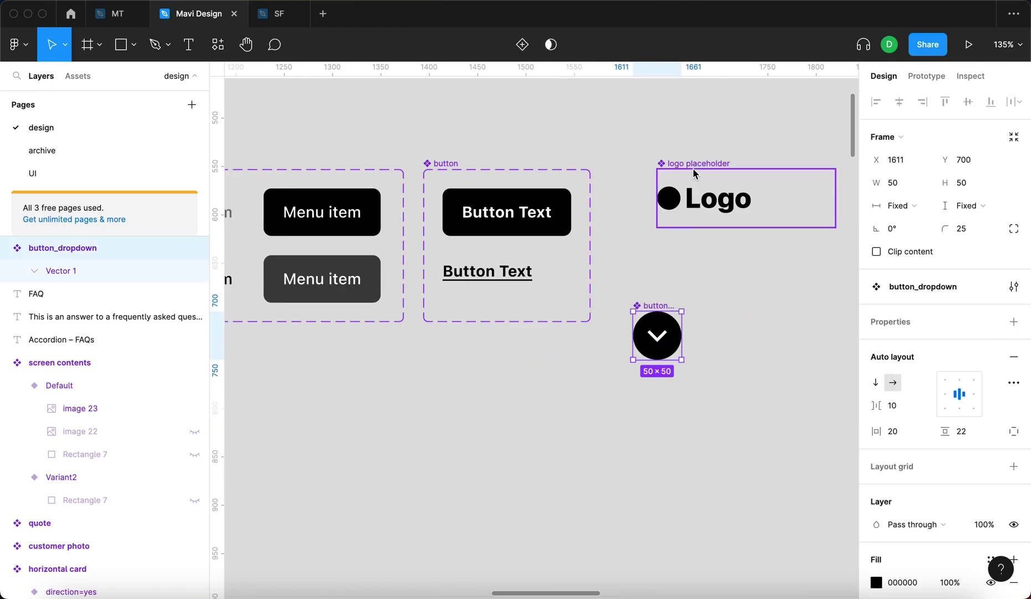
{"action": "left_click_drag", "start_coordinate": [693, 174], "coordinate": [792, 170]}
{"action": "left_click_drag", "start_coordinate": [657, 304], "coordinate": [631, 165]}
{"action": "left_click", "coordinate": [594, 253]}
{"action": "scroll", "coordinate": [593, 266], "scroll_direction": "down", "scroll_amount": 10}
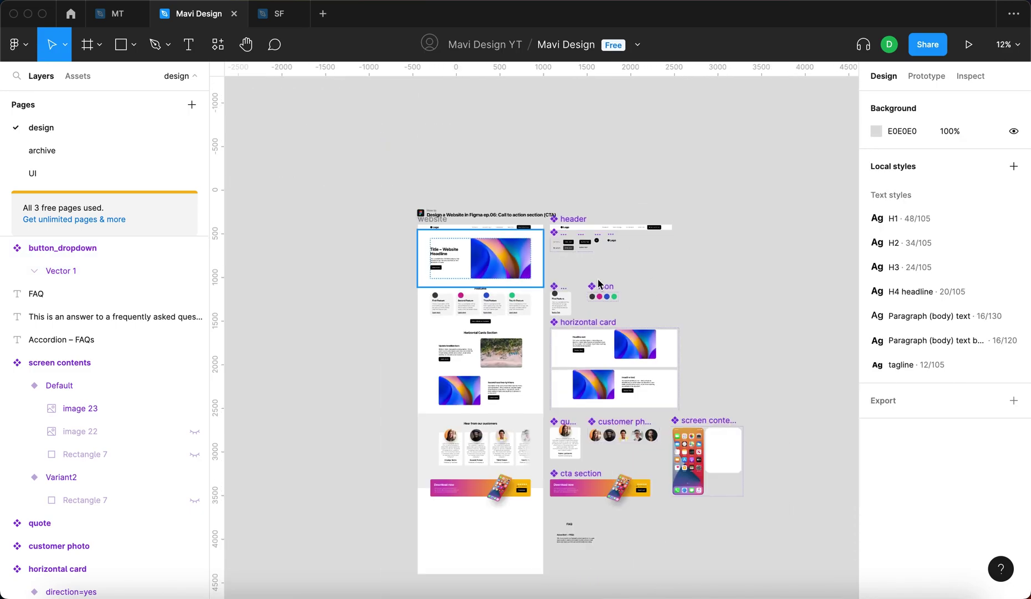
{"action": "scroll", "coordinate": [608, 249], "scroll_direction": "up", "scroll_amount": 2}
{"action": "scroll", "coordinate": [699, 352], "scroll_direction": "down", "scroll_amount": 3}
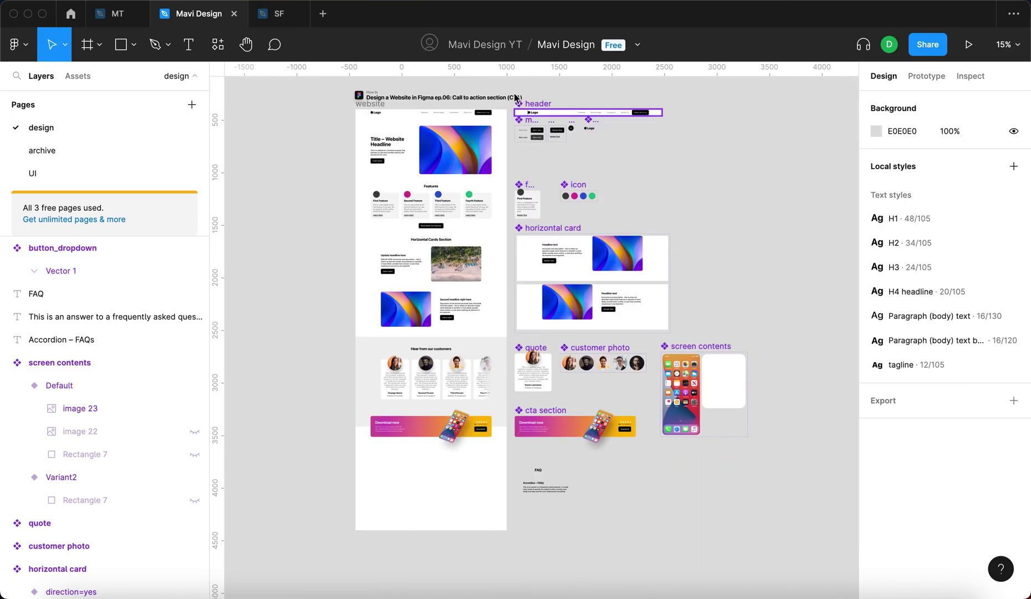
{"action": "scroll", "coordinate": [592, 417], "scroll_direction": "down", "scroll_amount": 3}
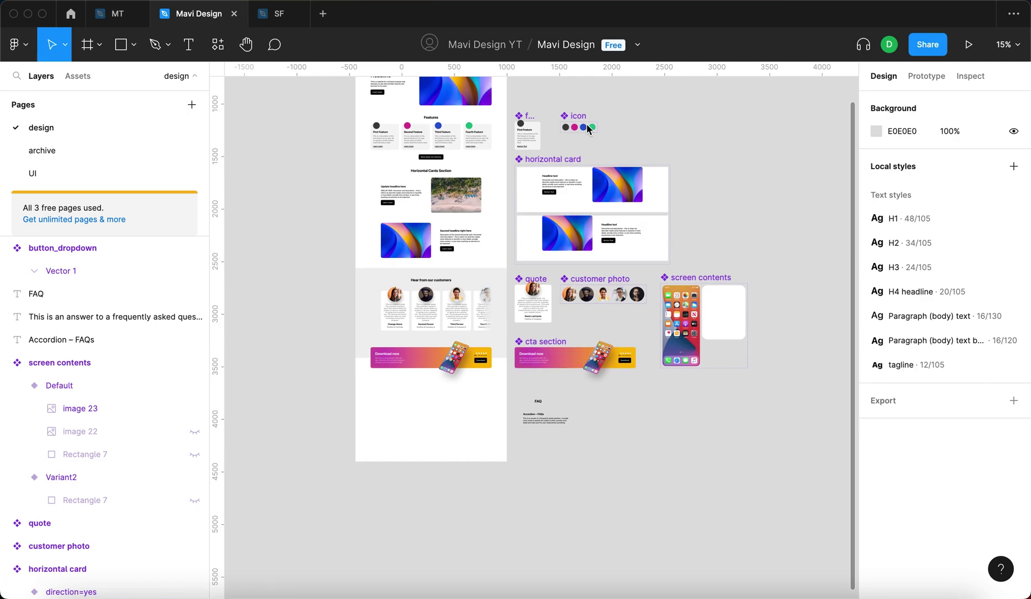
{"action": "left_click", "coordinate": [593, 361]}
{"action": "left_click", "coordinate": [601, 448]}
{"action": "scroll", "coordinate": [550, 433], "scroll_direction": "up", "scroll_amount": 5}
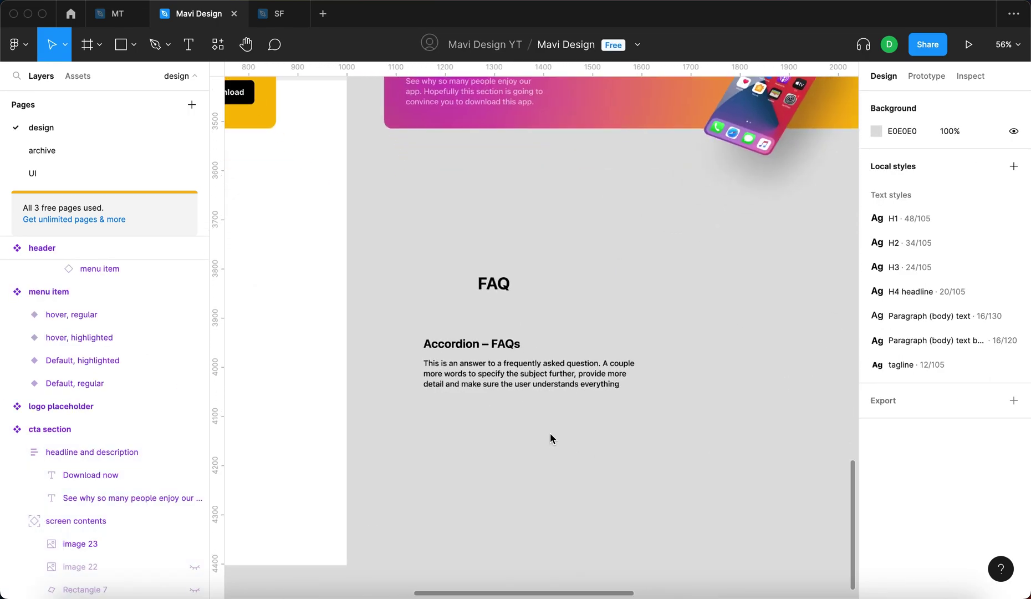
Place a button_dropdown instance from Assets beside the Accordion – FAQs heading, lined up
{"action": "scroll", "coordinate": [550, 438], "scroll_direction": "up", "scroll_amount": 5}
{"action": "left_click", "coordinate": [93, 77]}
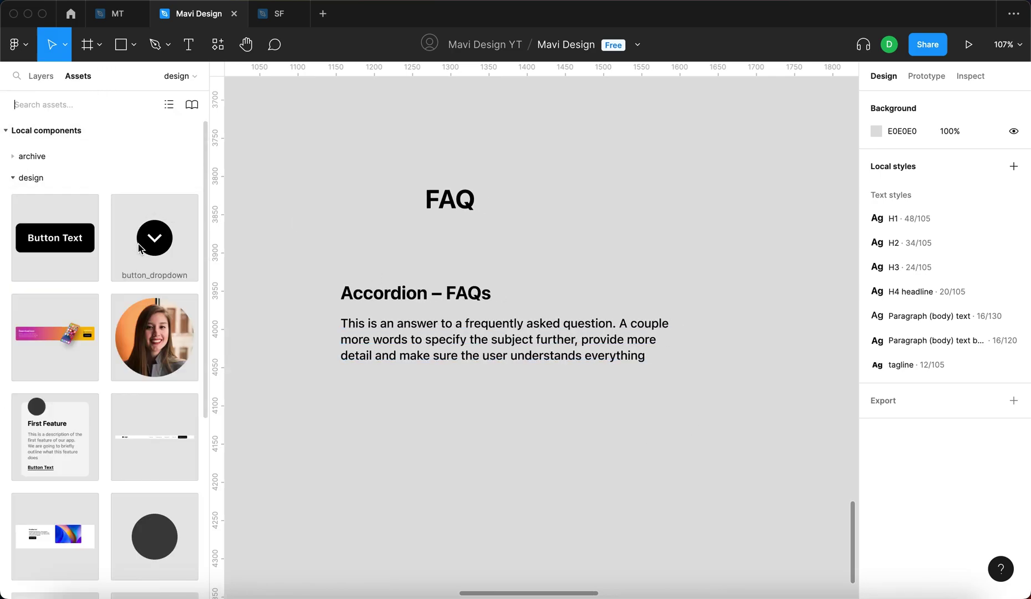
{"action": "left_click_drag", "start_coordinate": [138, 247], "coordinate": [763, 308]}
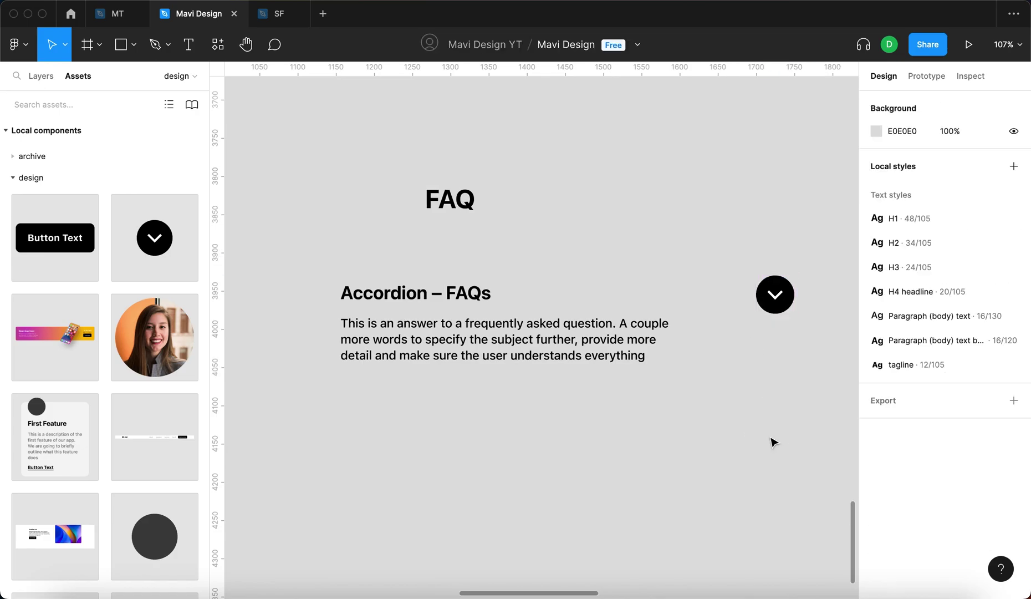
{"action": "scroll", "coordinate": [774, 442], "scroll_direction": "right", "scroll_amount": 3}
{"action": "left_click_drag", "start_coordinate": [675, 280], "coordinate": [694, 279]}
{"action": "left_click", "coordinate": [770, 336]}
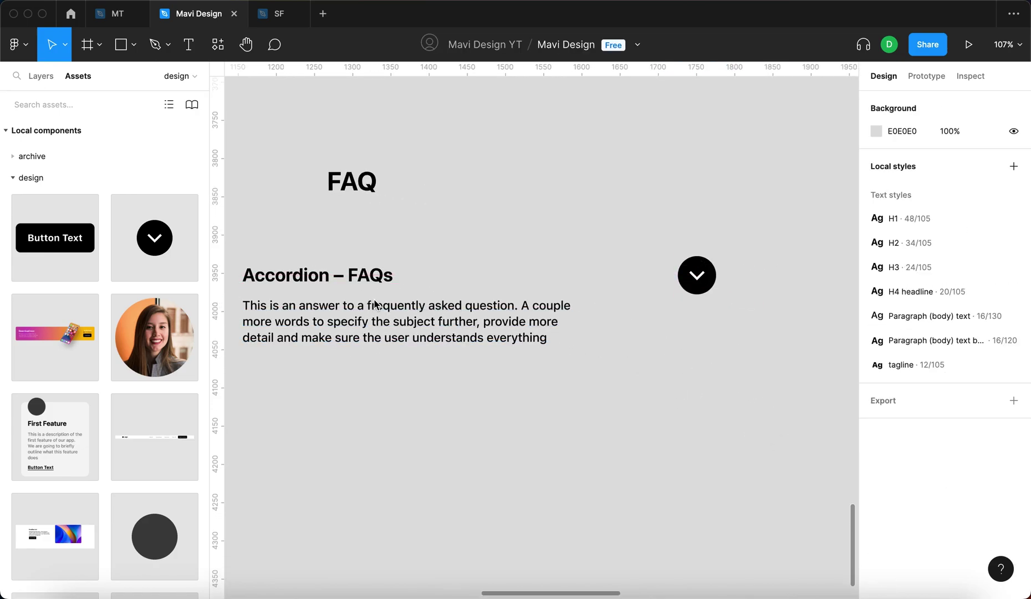
Move the answer paragraph lower, aligned beneath the heading
{"action": "left_click_drag", "start_coordinate": [369, 300], "coordinate": [395, 414]}
{"action": "scroll", "coordinate": [577, 310], "scroll_direction": "left", "scroll_amount": 3}
{"action": "scroll", "coordinate": [577, 310], "scroll_direction": "down", "scroll_amount": 1}
{"action": "left_click", "coordinate": [598, 302]}
{"action": "left_click", "coordinate": [418, 248]}
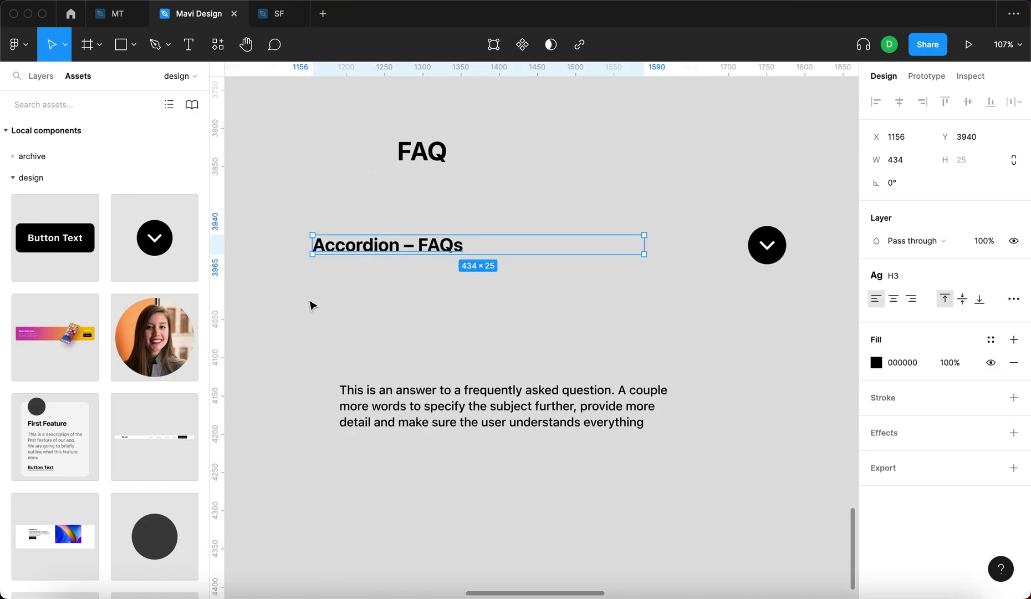
{"action": "left_click", "coordinate": [753, 249]}
{"action": "left_click_drag", "start_coordinate": [563, 392], "coordinate": [536, 356]}
Wrap the heading and dropdown button in auto layout, heading width set to Fill container
{"action": "left_click", "coordinate": [577, 472]}
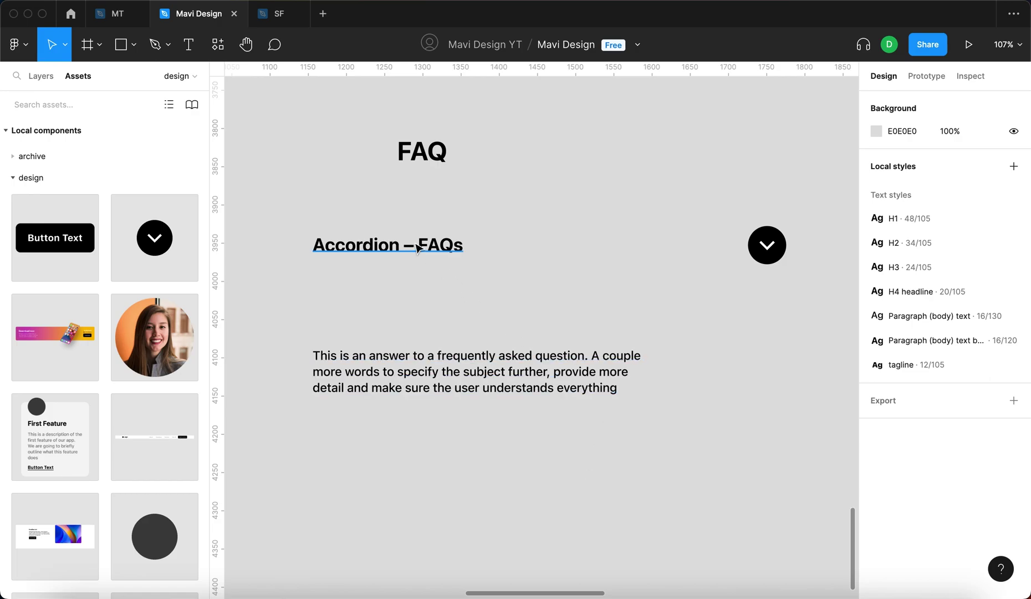
{"action": "left_click_drag", "start_coordinate": [271, 209], "coordinate": [810, 293]}
{"action": "key", "text": "shift+a"}
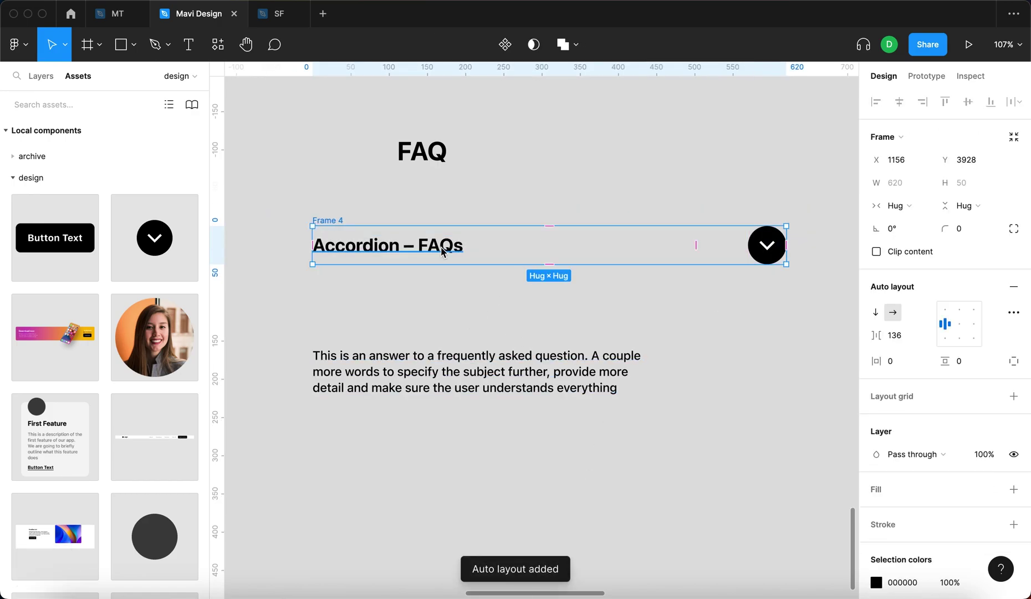
{"action": "double_click", "coordinate": [443, 252]}
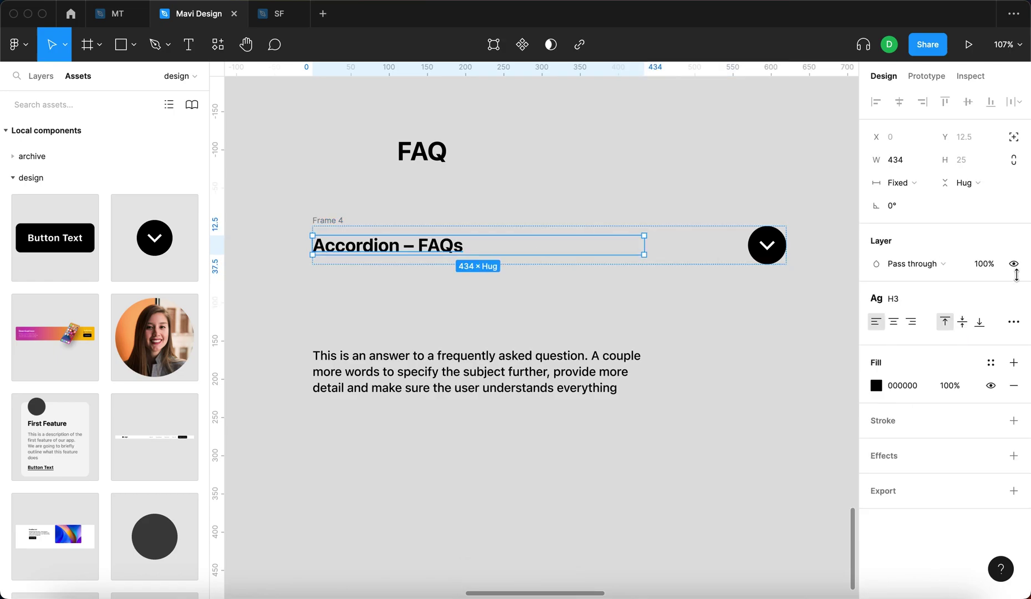
{"action": "left_click", "coordinate": [911, 182]}
{"action": "left_click", "coordinate": [910, 218]}
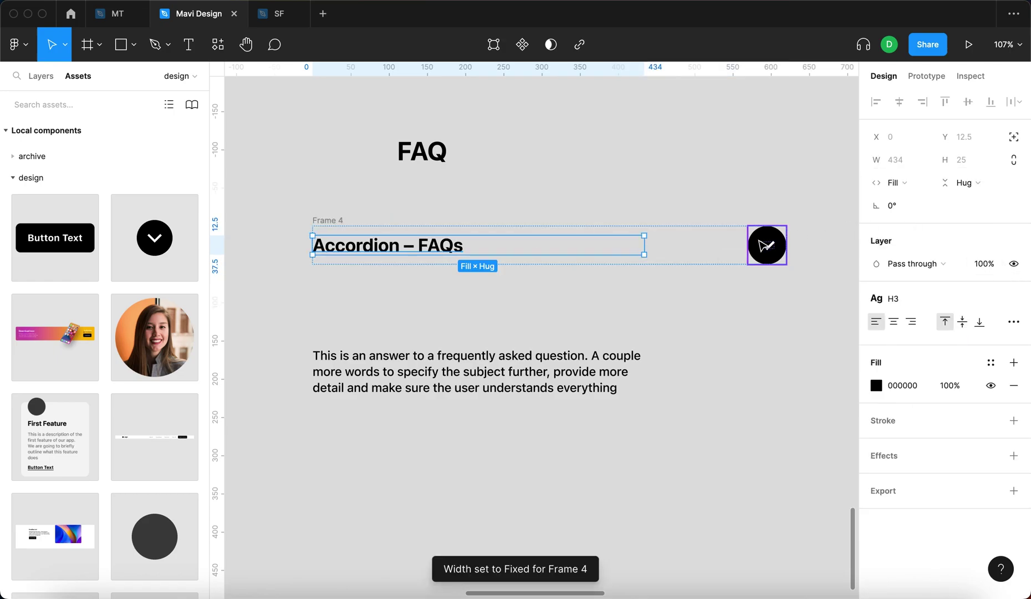
Set the auto-layout frame's item spacing to 24
{"action": "key", "text": "shift+Return"}
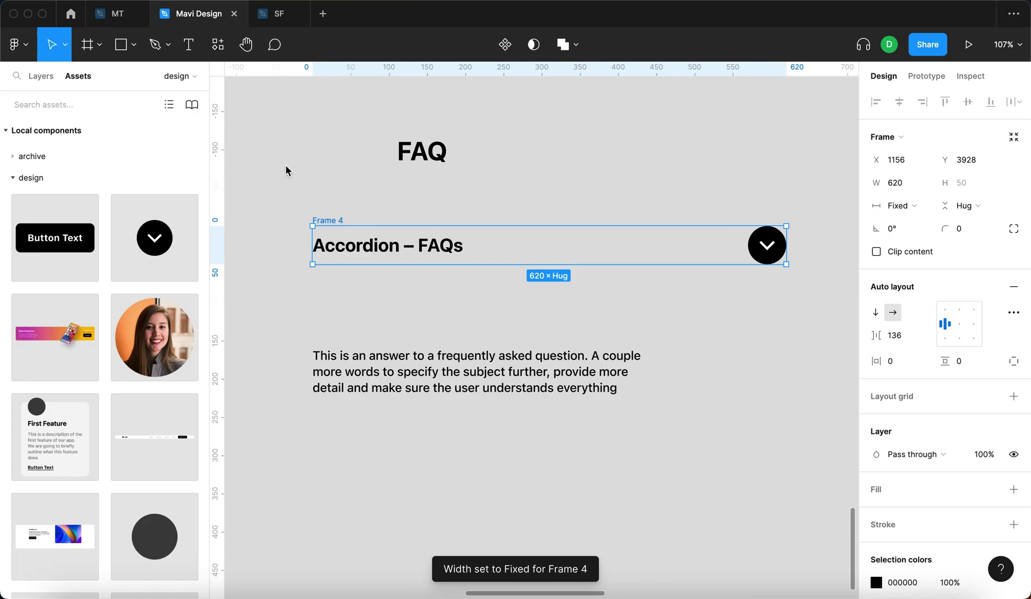
{"action": "left_click", "coordinate": [906, 343]}
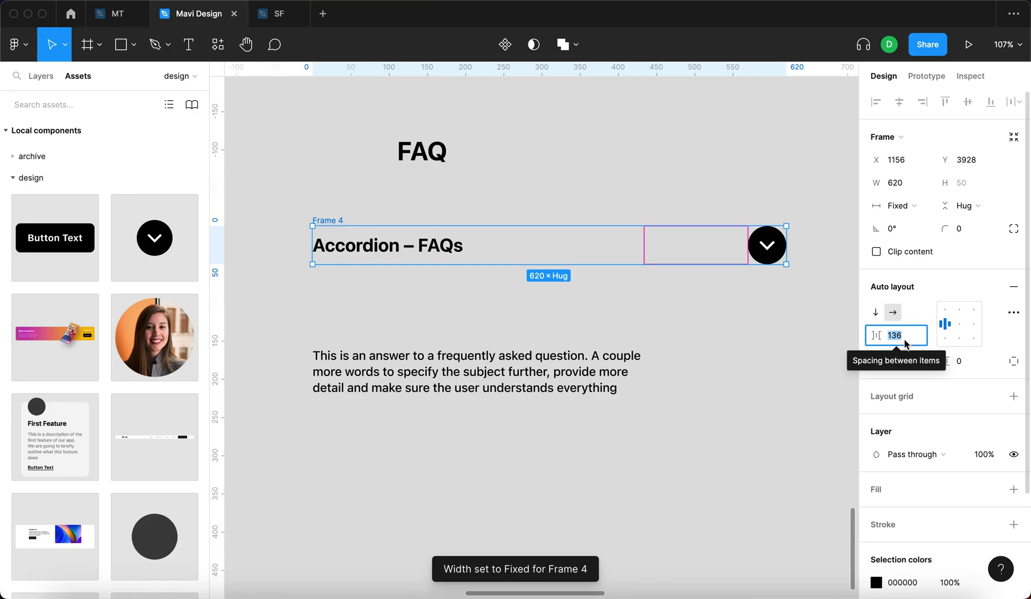
{"action": "type", "text": "24"}
{"action": "key", "text": "Return"}
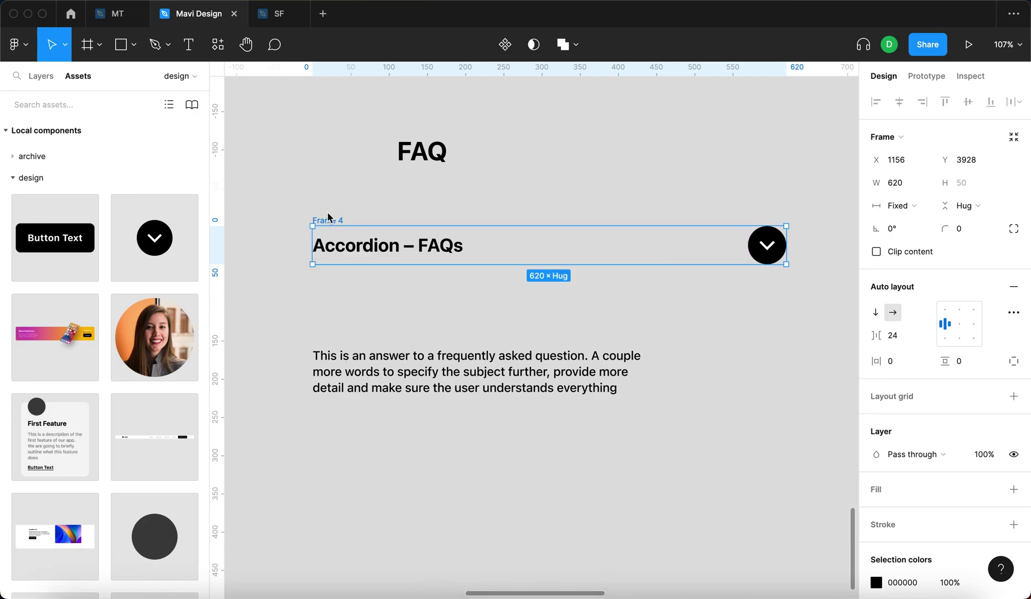
Rename the frame to 'headline + button'
{"action": "key", "text": "super+r"}
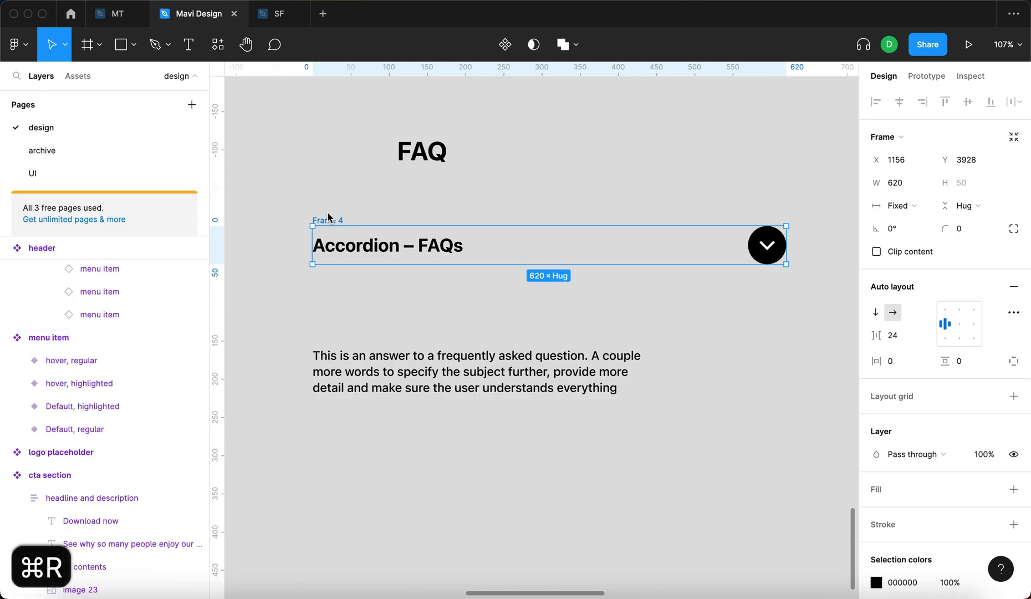
{"action": "key", "text": "s"}
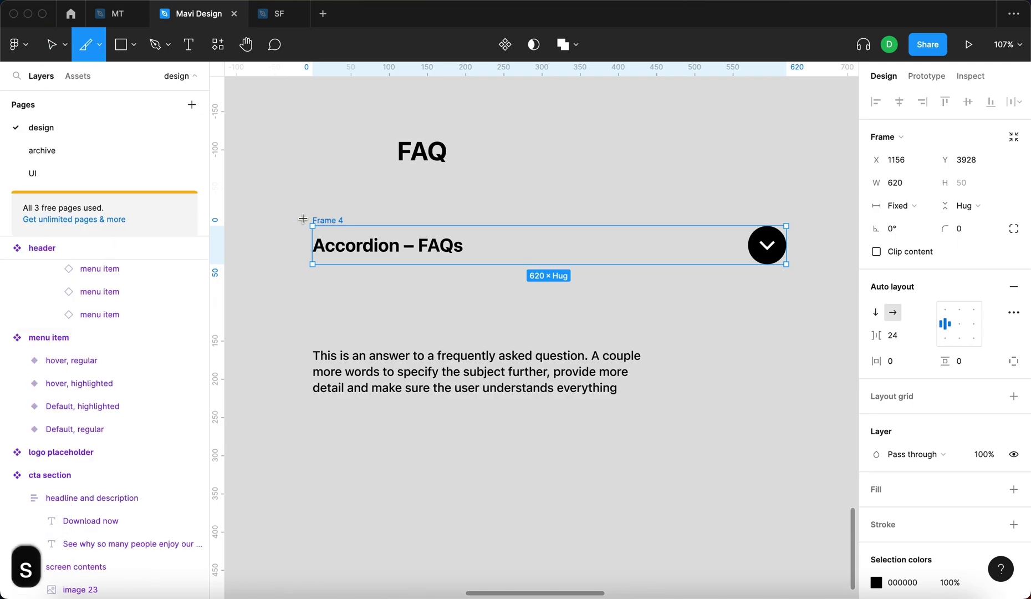
{"action": "key", "text": "v"}
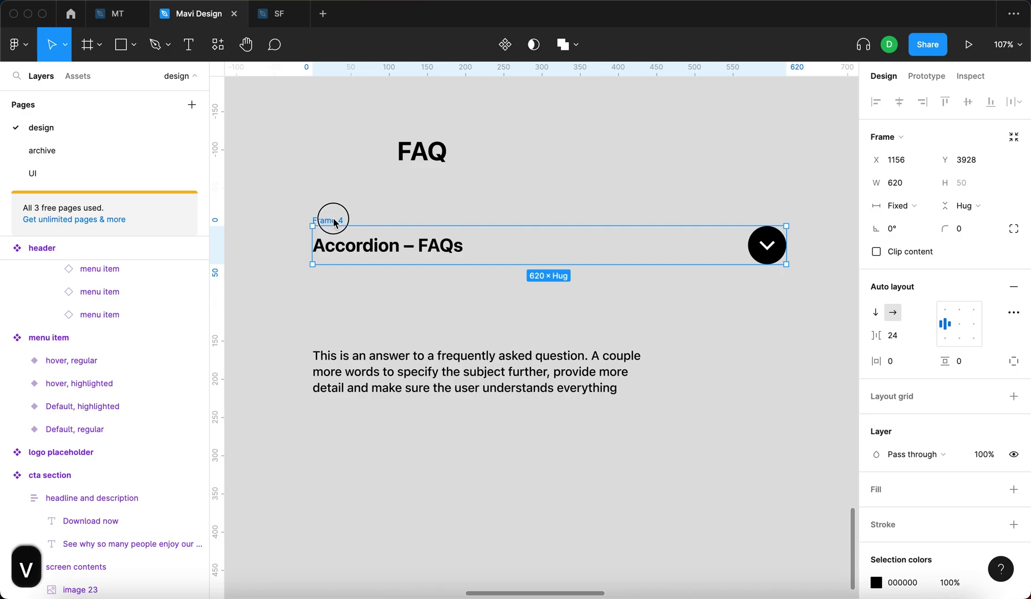
{"action": "double_click", "coordinate": [336, 218]}
{"action": "key", "text": "super+r"}
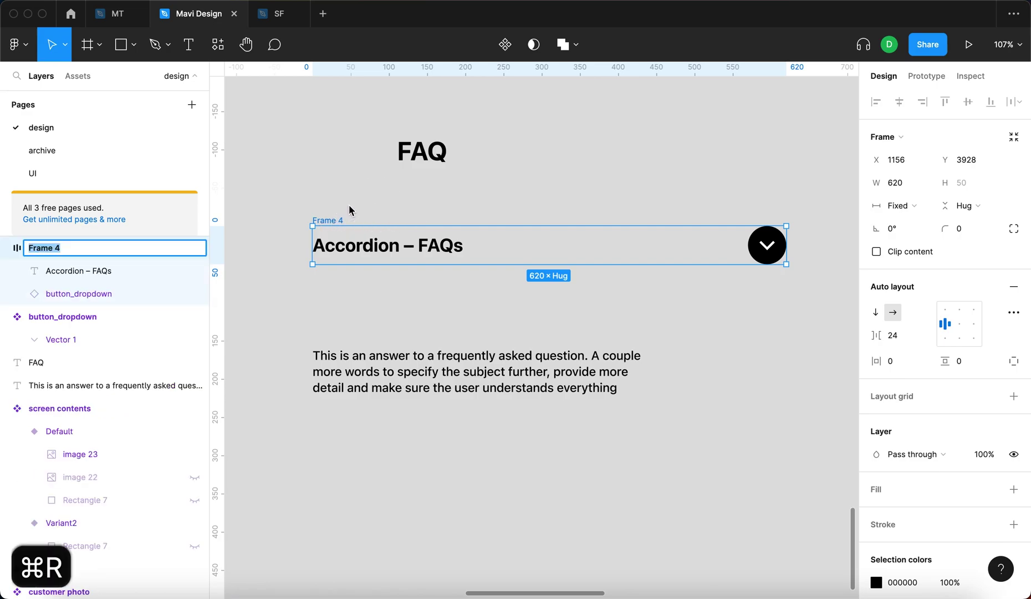
{"action": "type", "text": "hea"}
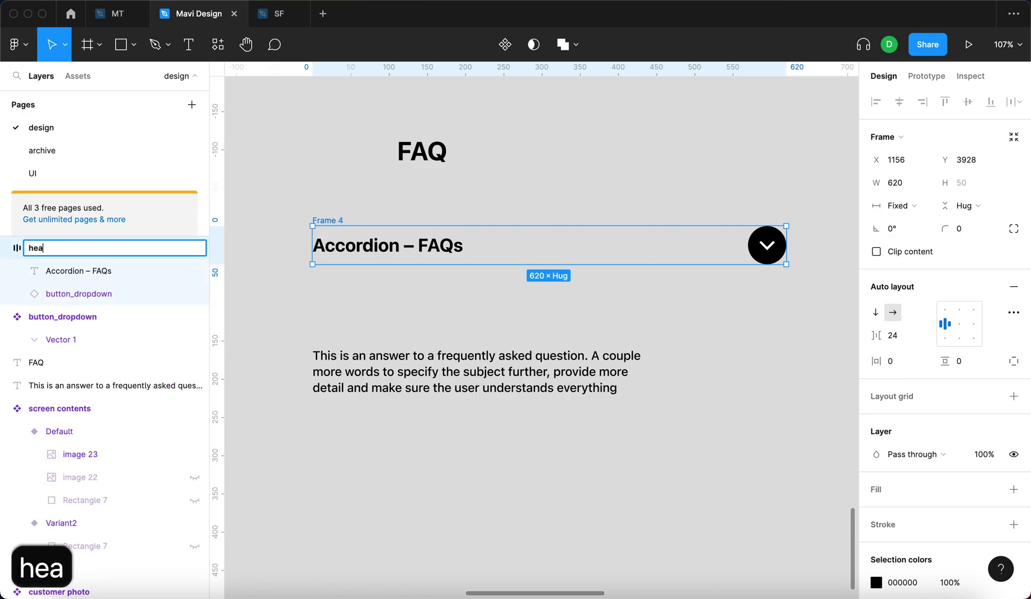
{"action": "type", "text": "dline + button"}
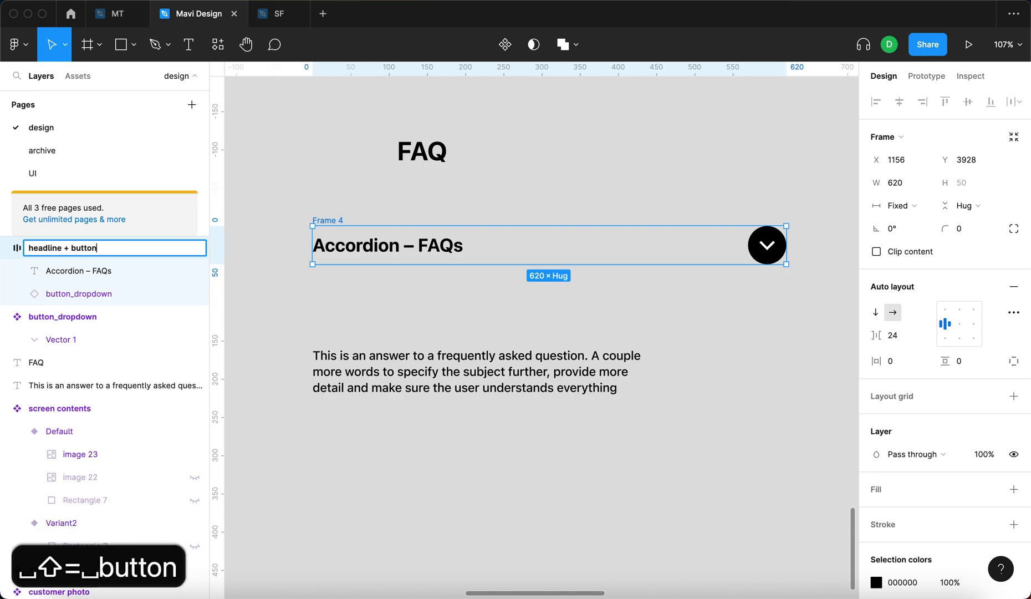
{"action": "key", "text": "Return"}
Extend the frame's left edge and align the answer paragraph under the heading
{"action": "left_click", "coordinate": [183, 248]}
{"action": "left_click_drag", "start_coordinate": [327, 238], "coordinate": [392, 247]}
{"action": "left_click", "coordinate": [511, 245]}
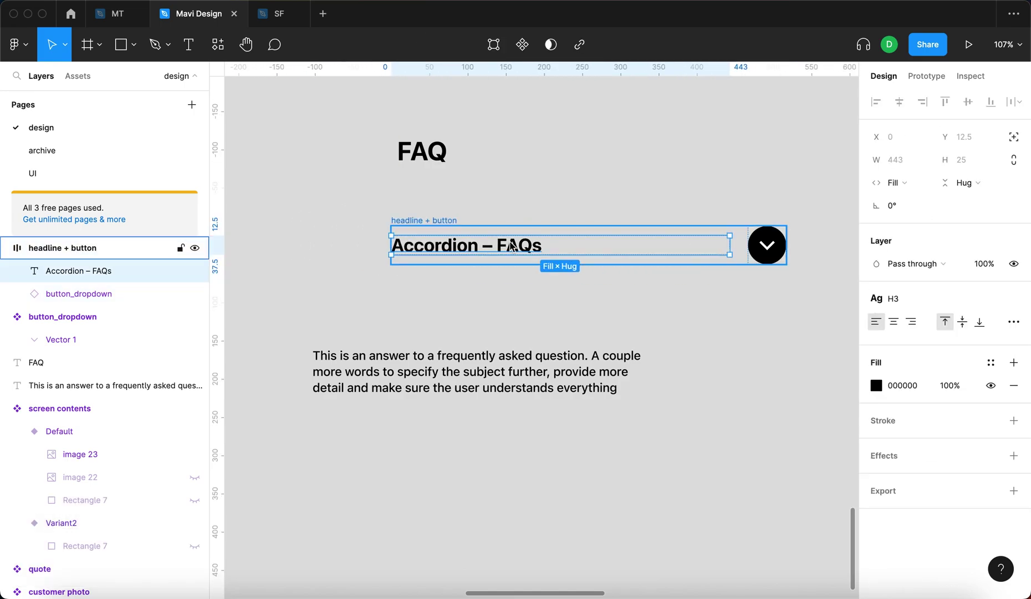
{"action": "left_click", "coordinate": [392, 226]}
{"action": "left_click_drag", "start_coordinate": [388, 231], "coordinate": [293, 254]}
{"action": "left_click_drag", "start_coordinate": [498, 385], "coordinate": [518, 425]}
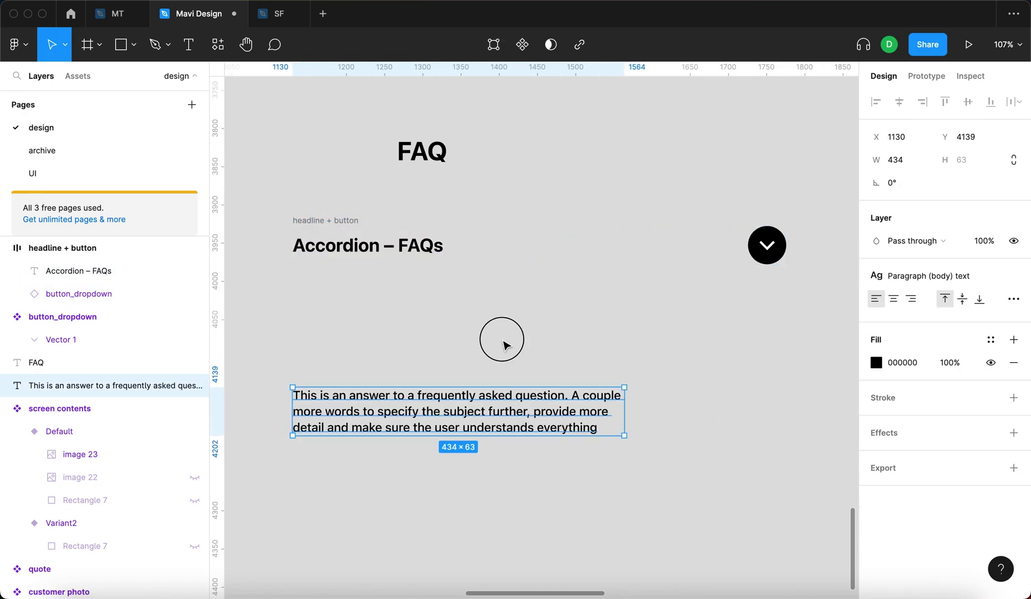
{"action": "left_click", "coordinate": [270, 108]}
Draw a straight divider line below the heading with the Pen tool
{"action": "key", "text": "p"}
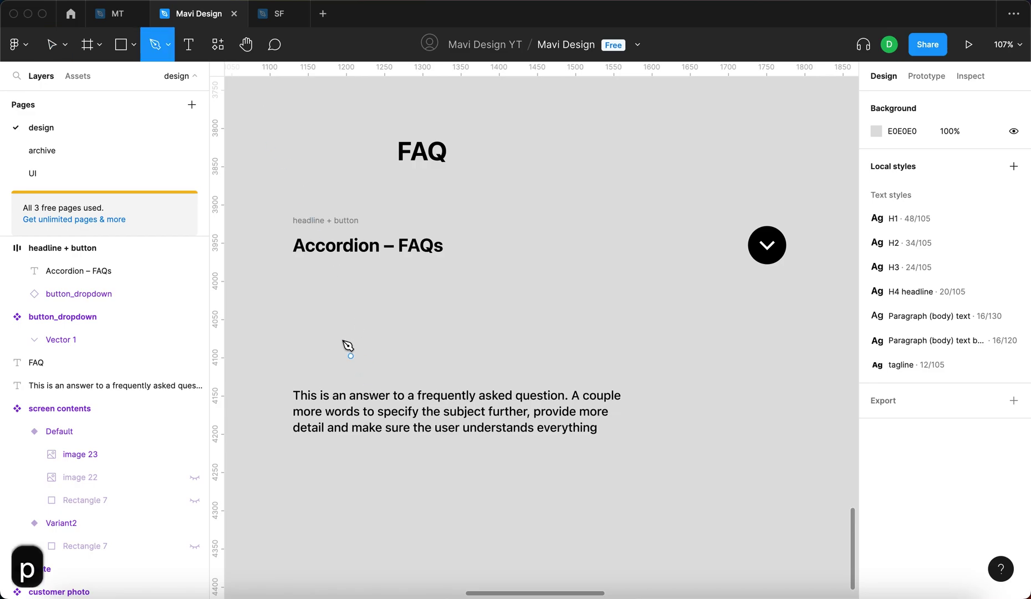
{"action": "left_click", "coordinate": [300, 314]}
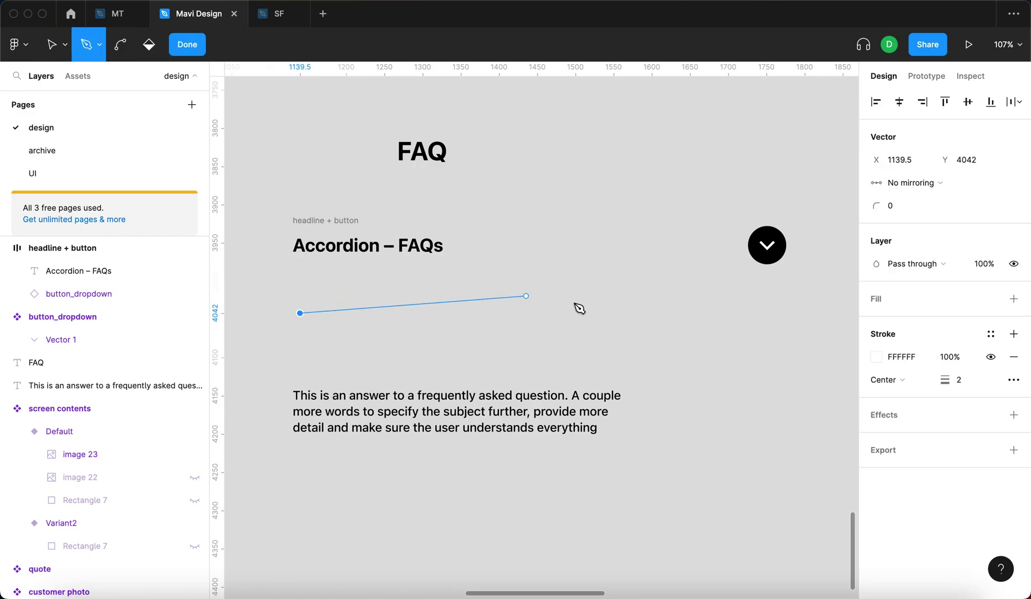
{"action": "left_click", "coordinate": [779, 352], "text": "shift"}
{"action": "key", "text": "Return"}
Give the line a black 000000 stroke of weight 1 and align it left
{"action": "left_click", "coordinate": [915, 338]}
{"action": "type", "text": "0"}
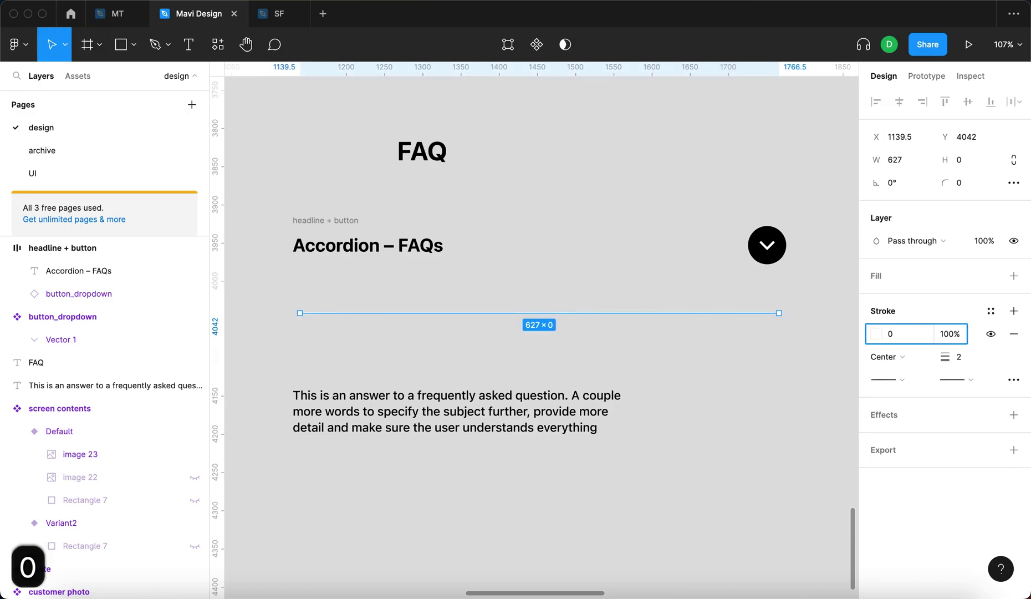
{"action": "key", "text": "Return"}
{"action": "left_click", "coordinate": [967, 363]}
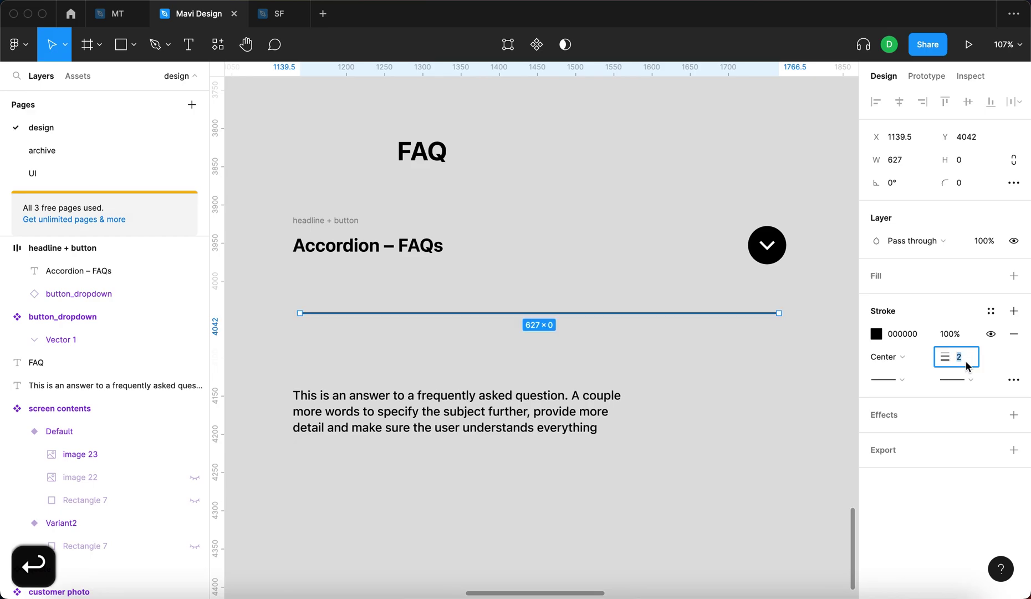
{"action": "type", "text": "1"}
{"action": "key", "text": "Return"}
{"action": "left_click", "coordinate": [781, 391]}
{"action": "mouse_move", "coordinate": [725, 315]}
{"action": "left_mouse_down"}
{"action": "mouse_move", "coordinate": [714, 319]}
{"action": "mouse_move", "coordinate": [718, 305]}
{"action": "left_mouse_up"}
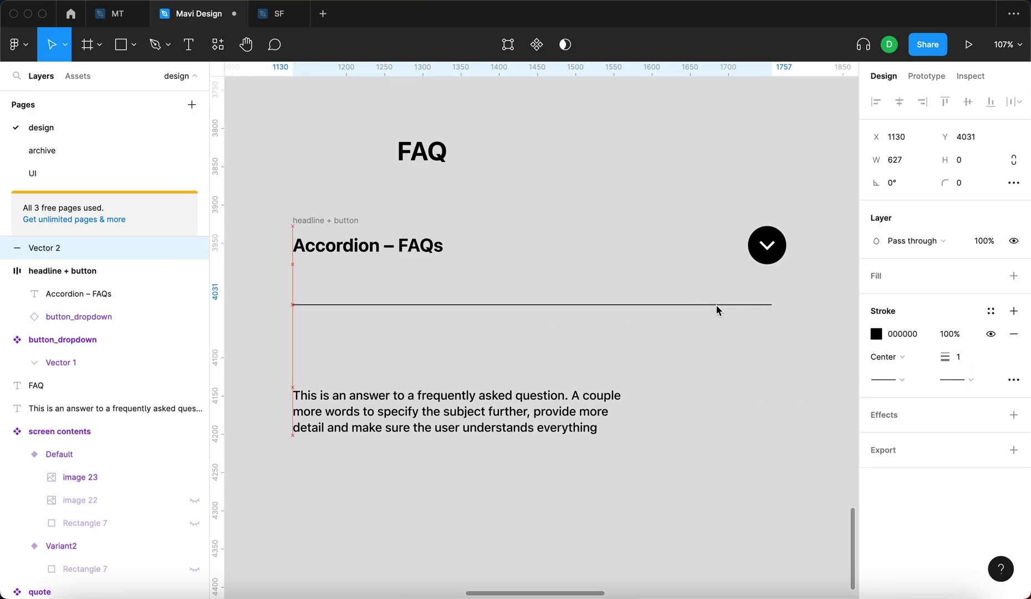
{"action": "left_click", "coordinate": [336, 224]}
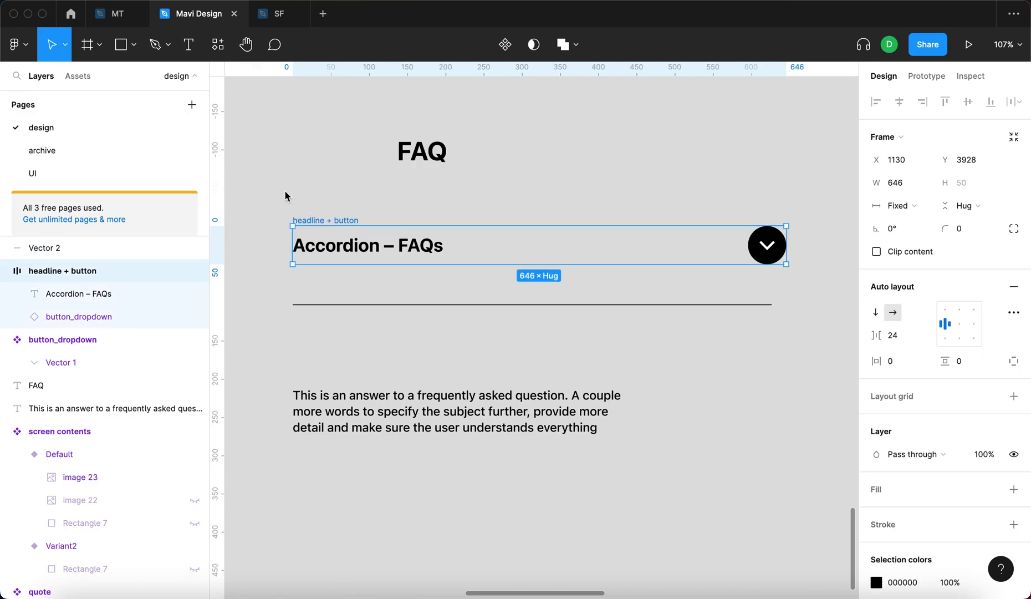
Wrap the headline row, divider and answer paragraph in auto layout named accordion
{"action": "left_click", "coordinate": [359, 309]}
{"action": "left_click", "coordinate": [308, 244], "text": "shift"}
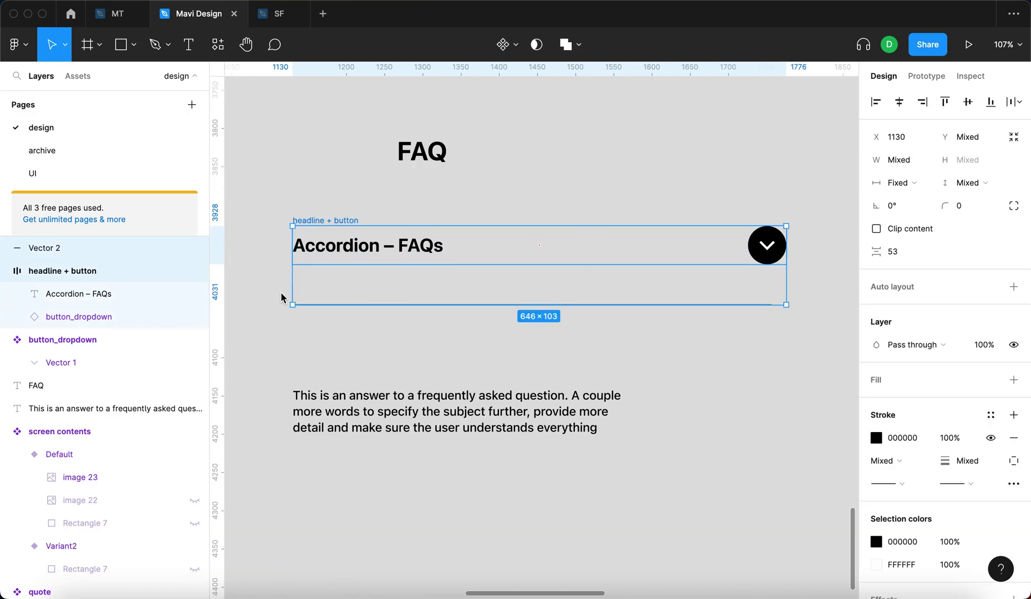
{"action": "left_click", "coordinate": [400, 405], "text": "shift"}
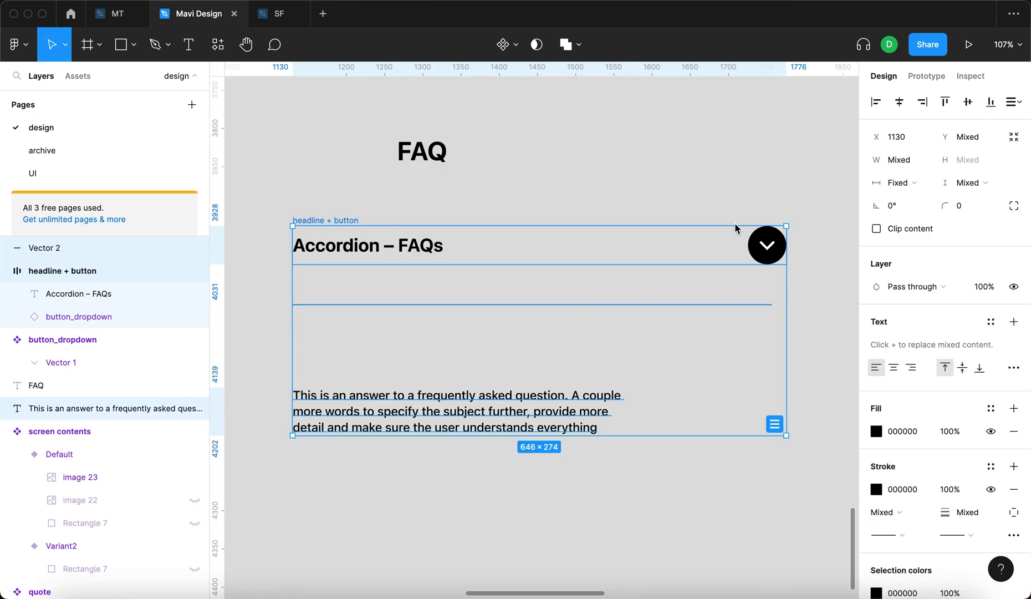
{"action": "key", "text": "shift+a"}
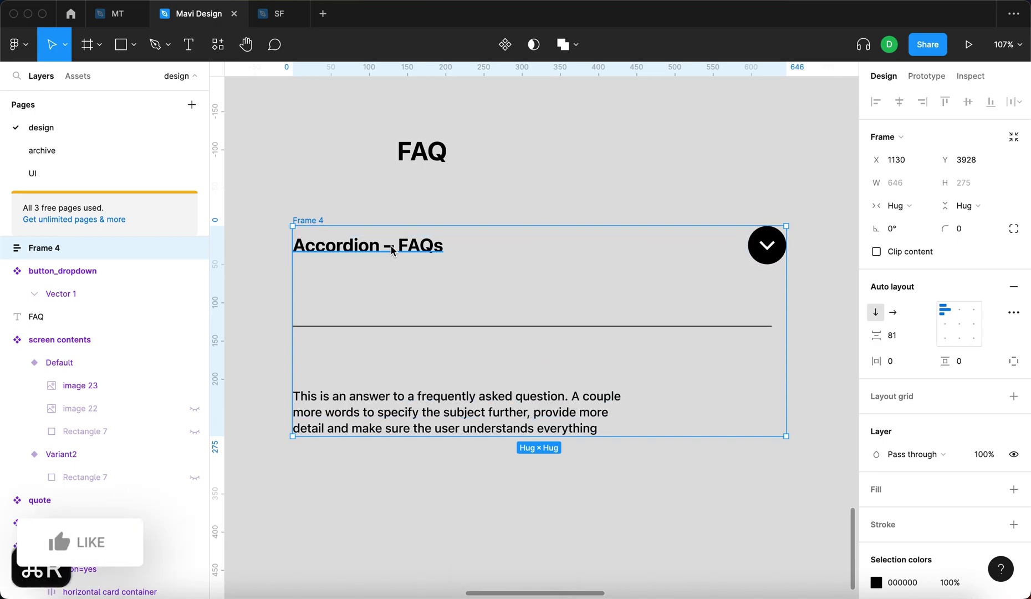
{"action": "key", "text": "super+r"}
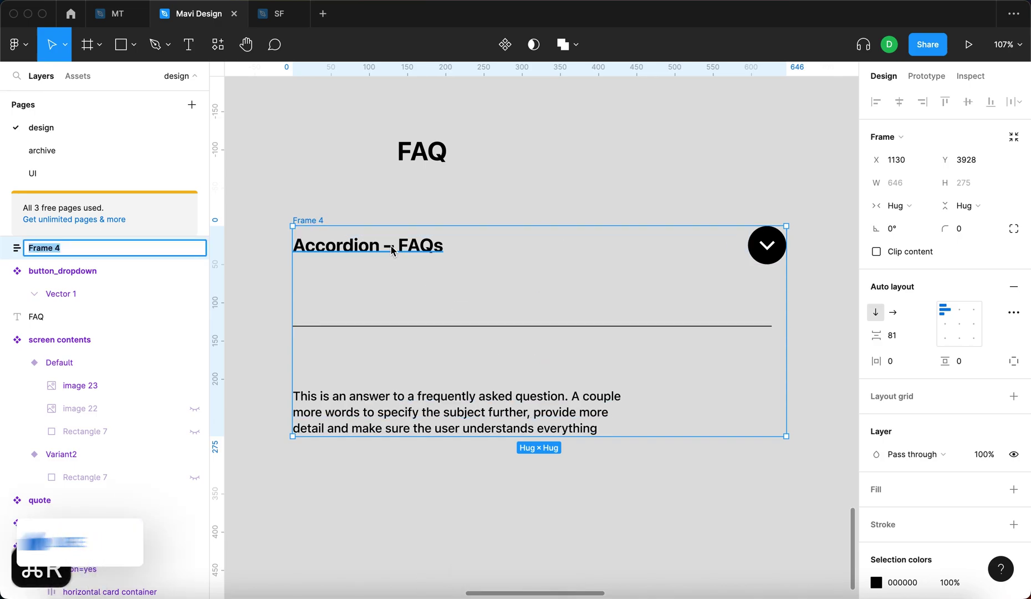
{"action": "type", "text": "accordion"}
{"action": "key", "text": "Return"}
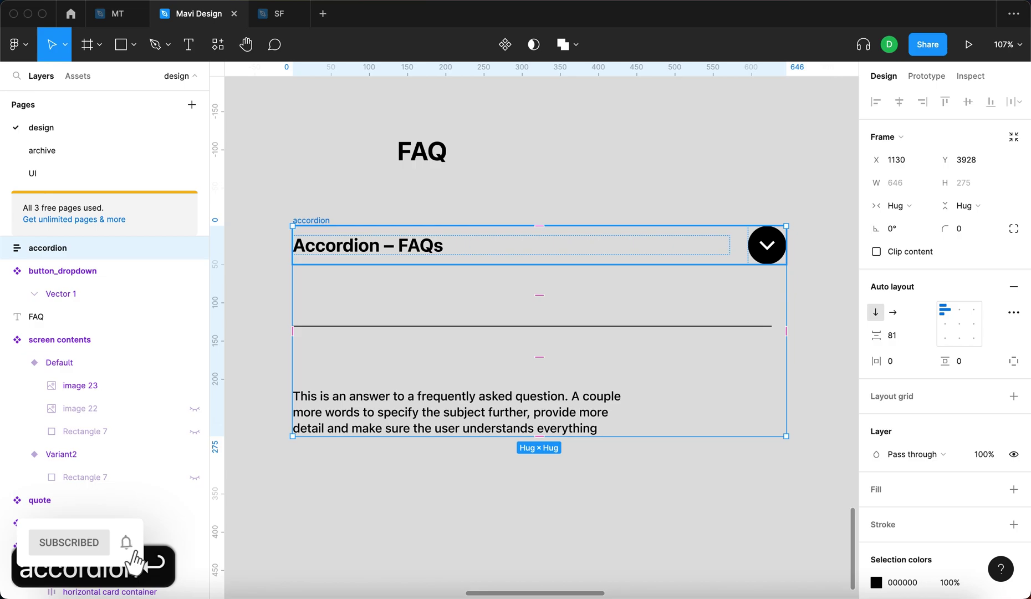
Set the answer text and divider to Fill container, then narrow the accordion to 341 px
{"action": "left_click", "coordinate": [496, 209]}
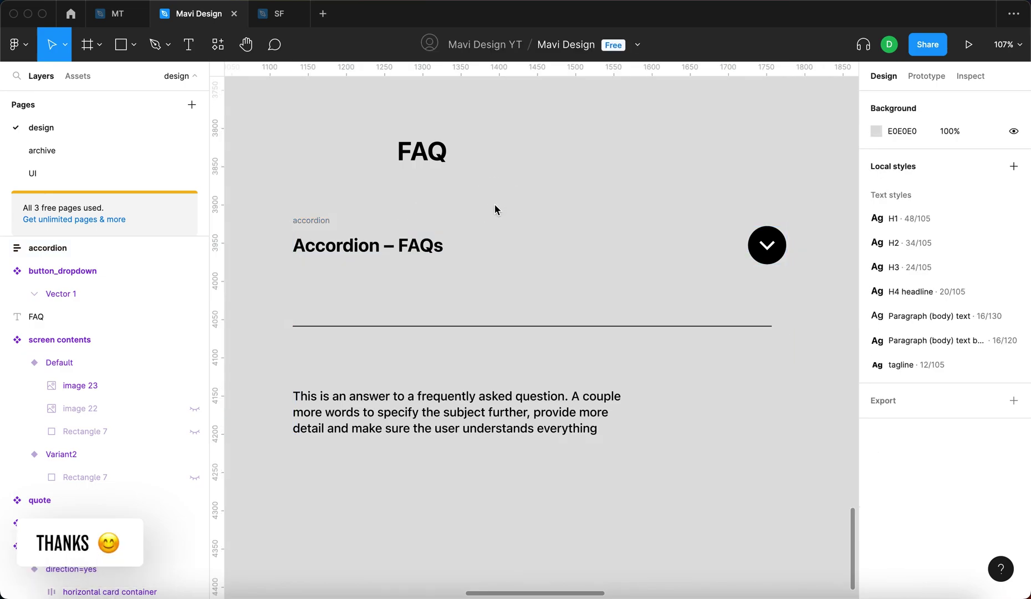
{"action": "left_click", "coordinate": [554, 414]}
{"action": "left_click", "coordinate": [563, 326], "text": "shift"}
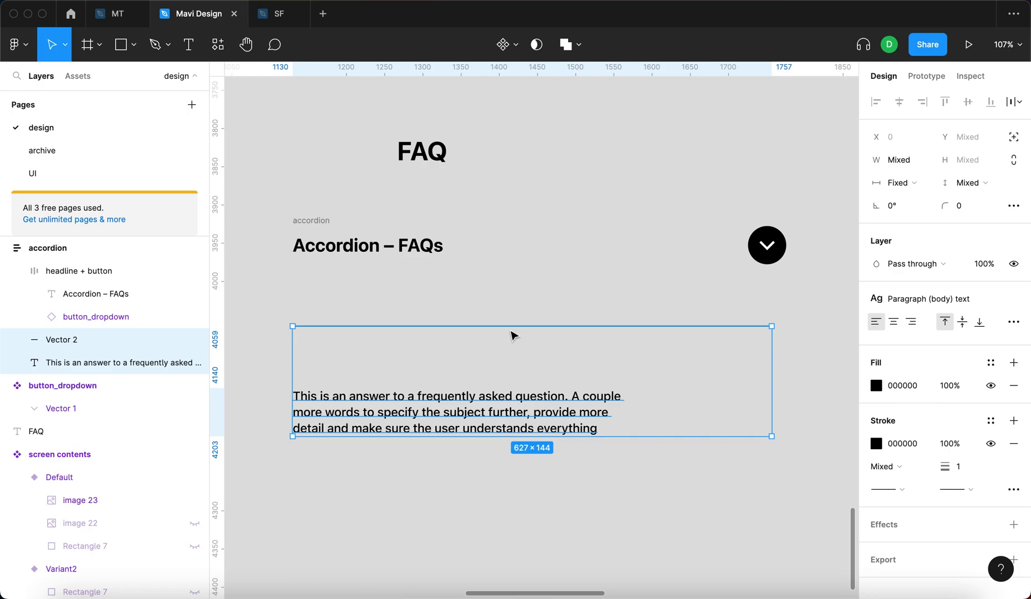
{"action": "left_click", "coordinate": [898, 182]}
{"action": "left_click", "coordinate": [915, 216]}
{"action": "left_click", "coordinate": [710, 518]}
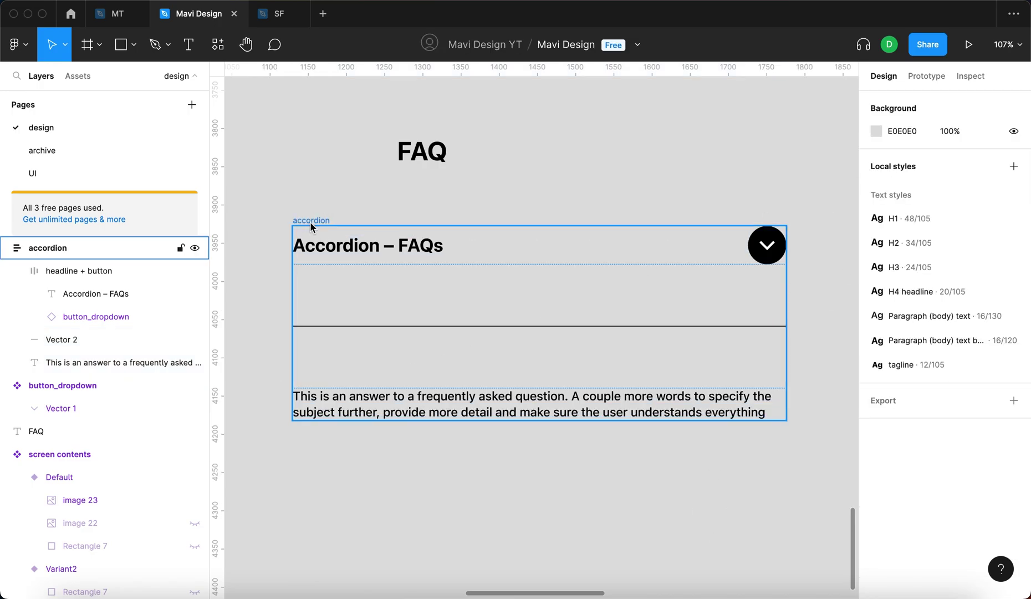
{"action": "left_click", "coordinate": [310, 223]}
{"action": "left_click_drag", "start_coordinate": [789, 291], "coordinate": [553, 327]}
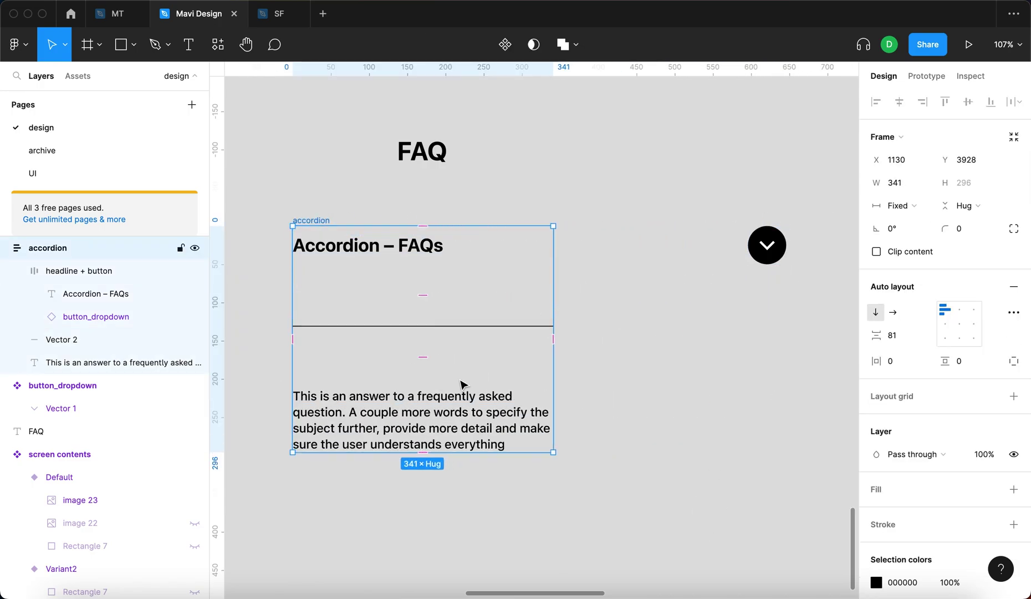
Make the headline + button row fill the accordion's width
{"action": "left_click", "coordinate": [681, 353]}
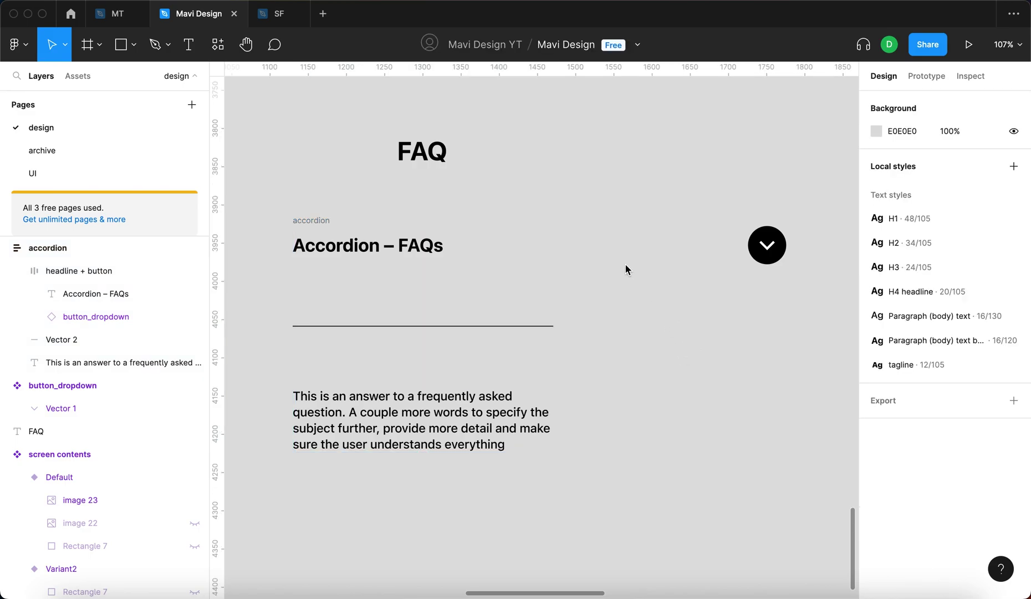
{"action": "left_click", "coordinate": [702, 243]}
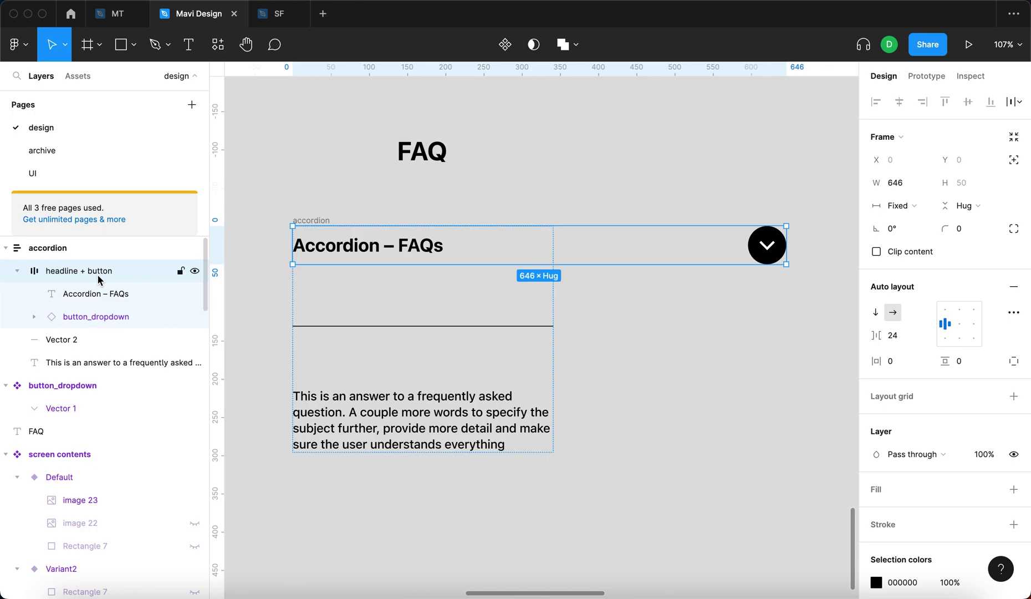
{"action": "left_click", "coordinate": [894, 206]}
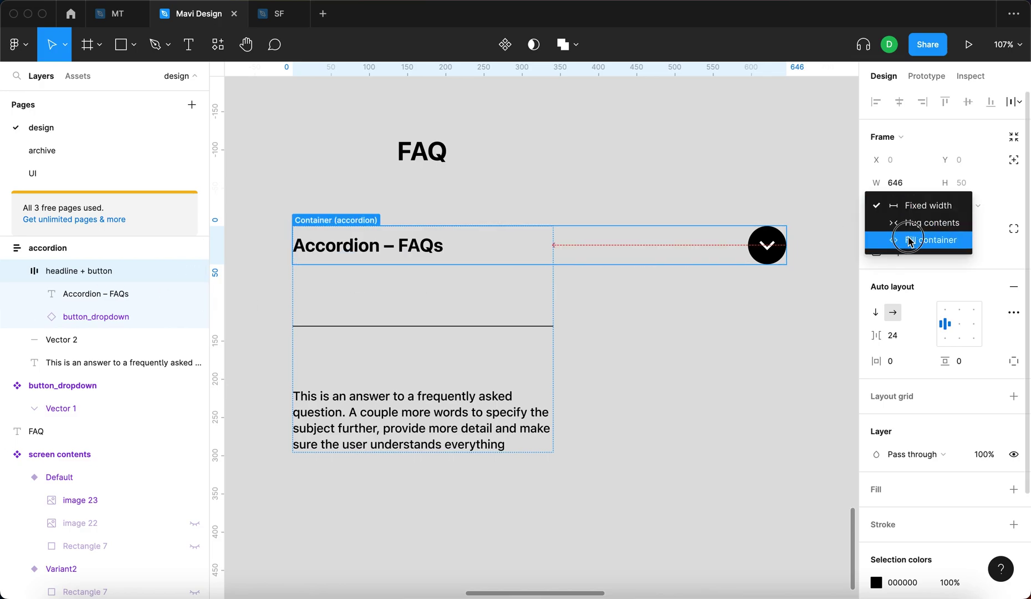
{"action": "left_click", "coordinate": [910, 237]}
Resize the accordion and set 24 px spacing between its items
{"action": "left_click", "coordinate": [691, 422]}
{"action": "left_click", "coordinate": [439, 240]}
{"action": "mouse_move", "coordinate": [552, 280]}
{"action": "left_mouse_down"}
{"action": "mouse_move", "coordinate": [802, 290]}
{"action": "mouse_move", "coordinate": [474, 299]}
{"action": "mouse_move", "coordinate": [570, 275]}
{"action": "left_mouse_up"}
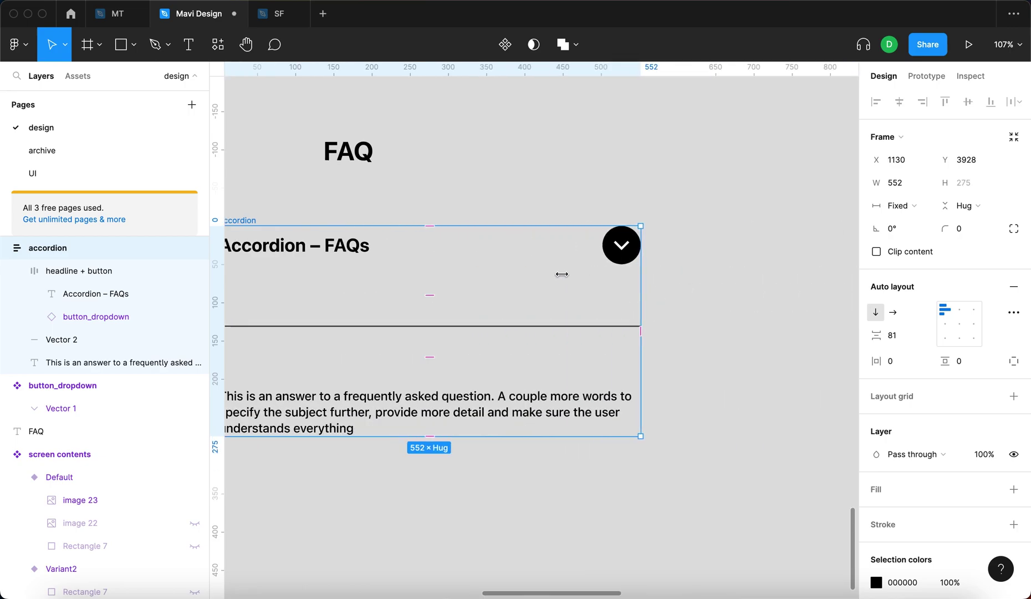
{"action": "scroll", "coordinate": [478, 294], "scroll_direction": "down", "scroll_amount": 1}
{"action": "scroll", "coordinate": [479, 294], "scroll_direction": "left", "scroll_amount": 3}
{"action": "left_click_drag", "start_coordinate": [757, 285], "coordinate": [701, 316]}
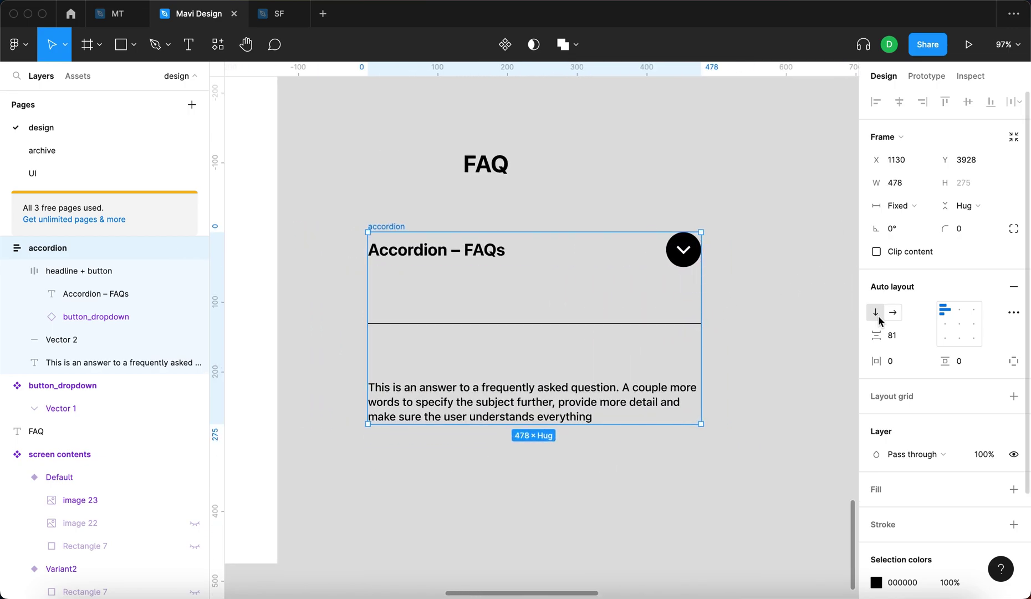
{"action": "left_click", "coordinate": [913, 343]}
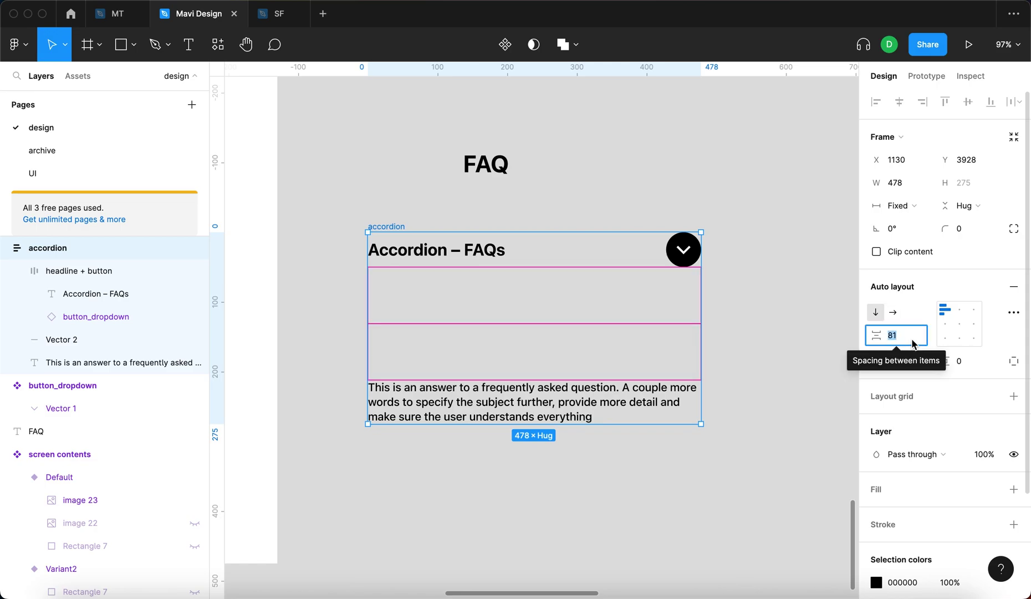
{"action": "type", "text": "24"}
{"action": "key", "text": "Return"}
{"action": "left_click", "coordinate": [788, 405]}
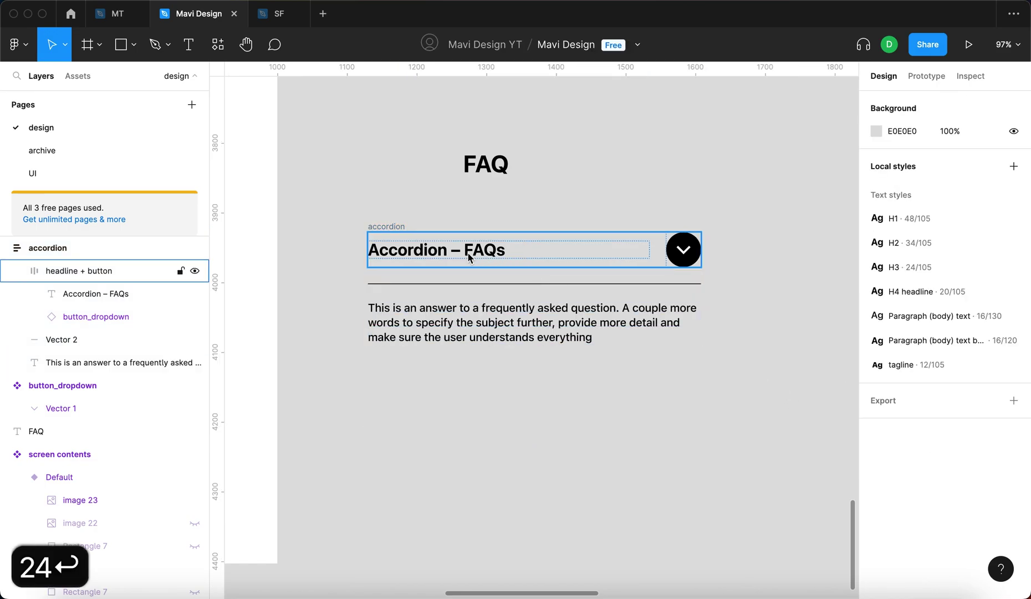
Widen the accordion to 548 px with 24 px horizontal and vertical padding
{"action": "left_click", "coordinate": [472, 258]}
{"action": "left_click_drag", "start_coordinate": [705, 293], "coordinate": [753, 294]}
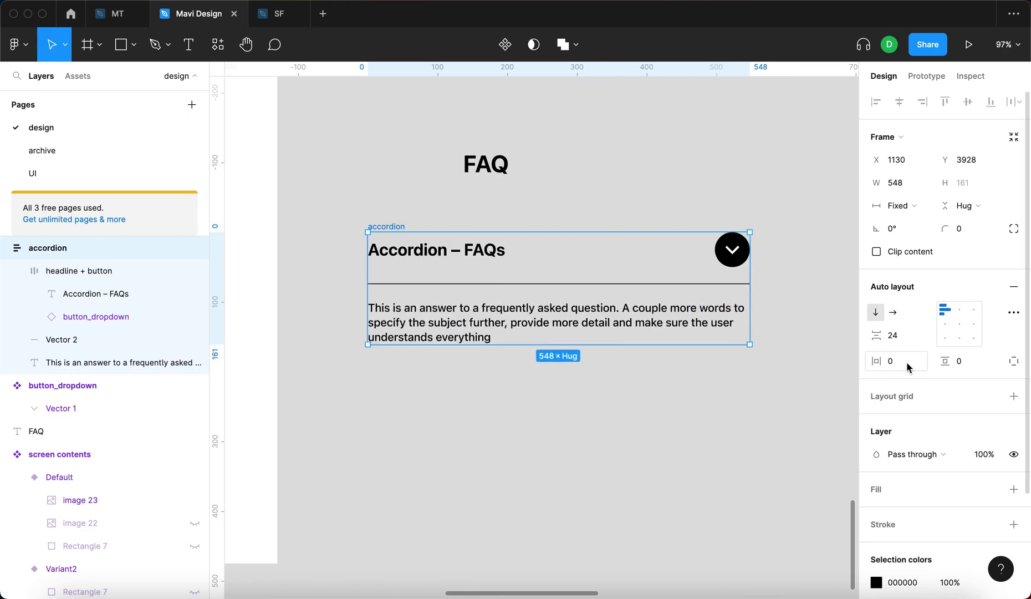
{"action": "key", "text": "shift+Up"}
{"action": "key", "text": "shift+Up"}
{"action": "key", "text": "Up"}
{"action": "key", "text": "Up"}
{"action": "key", "text": "Up"}
{"action": "key", "text": "Up"}
{"action": "key", "text": "Tab"}
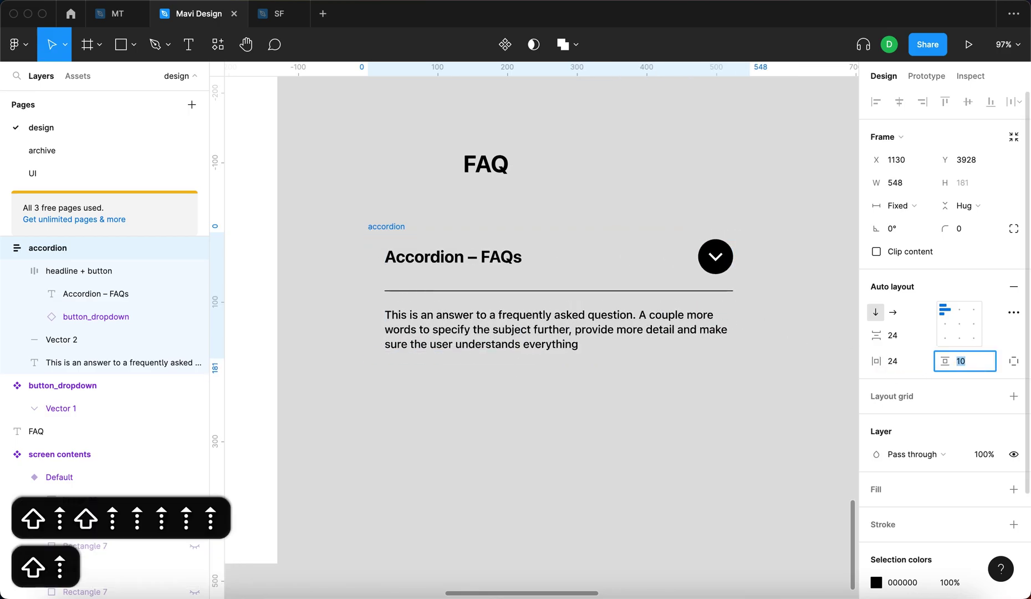
{"action": "key", "text": "shift+Up"}
{"action": "key", "text": "shift+Up"}
{"action": "key", "text": "Up"}
{"action": "key", "text": "Up"}
{"action": "key", "text": "Up"}
{"action": "key", "text": "Return"}
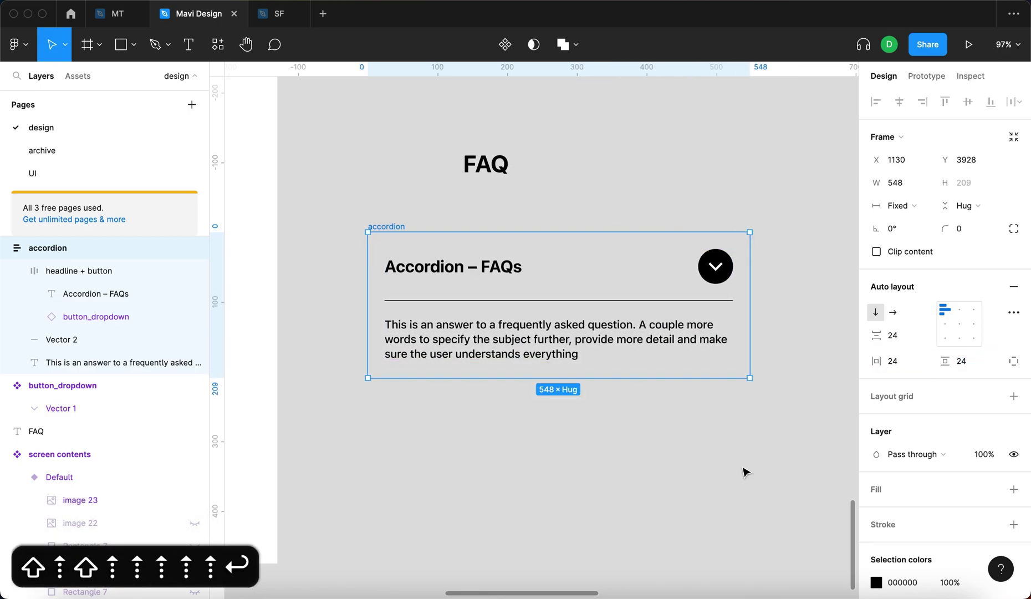
{"action": "left_click", "coordinate": [694, 406]}
Add a white fill to the accordion card
{"action": "scroll", "coordinate": [386, 231], "scroll_direction": "down", "scroll_amount": 5}
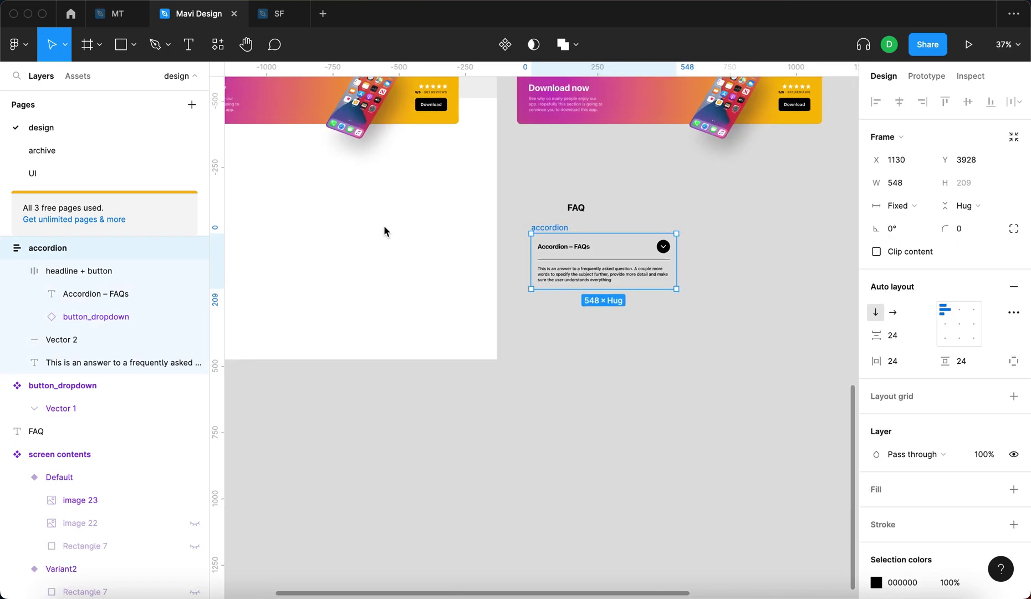
{"action": "left_click", "coordinate": [1014, 489]}
{"action": "scroll", "coordinate": [728, 283], "scroll_direction": "up", "scroll_amount": 5}
Round the accordion frame's corners to a 16 px radius
{"action": "left_click", "coordinate": [730, 286]}
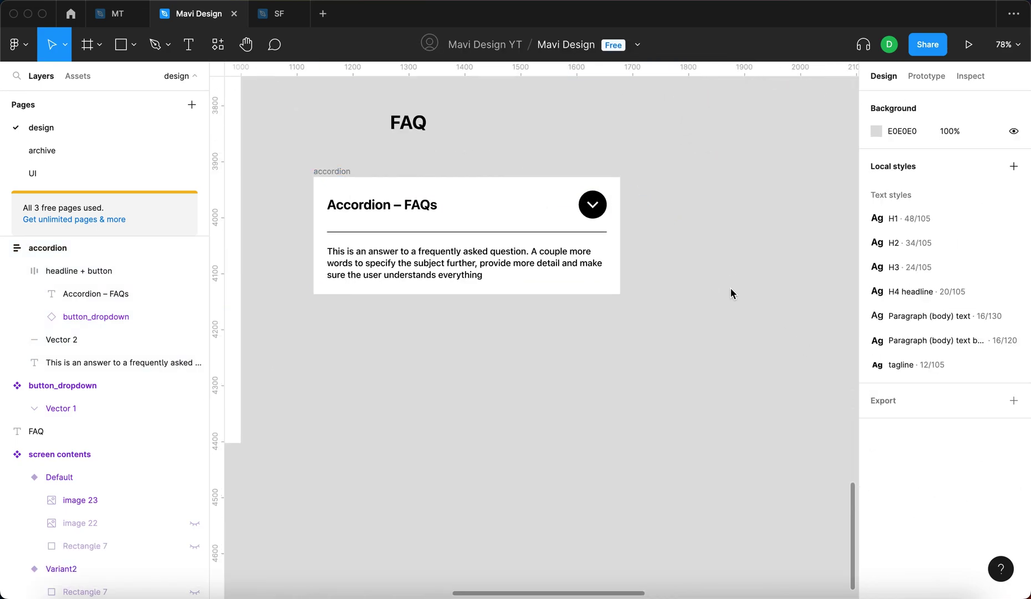
{"action": "left_click_drag", "start_coordinate": [700, 290], "coordinate": [743, 316]}
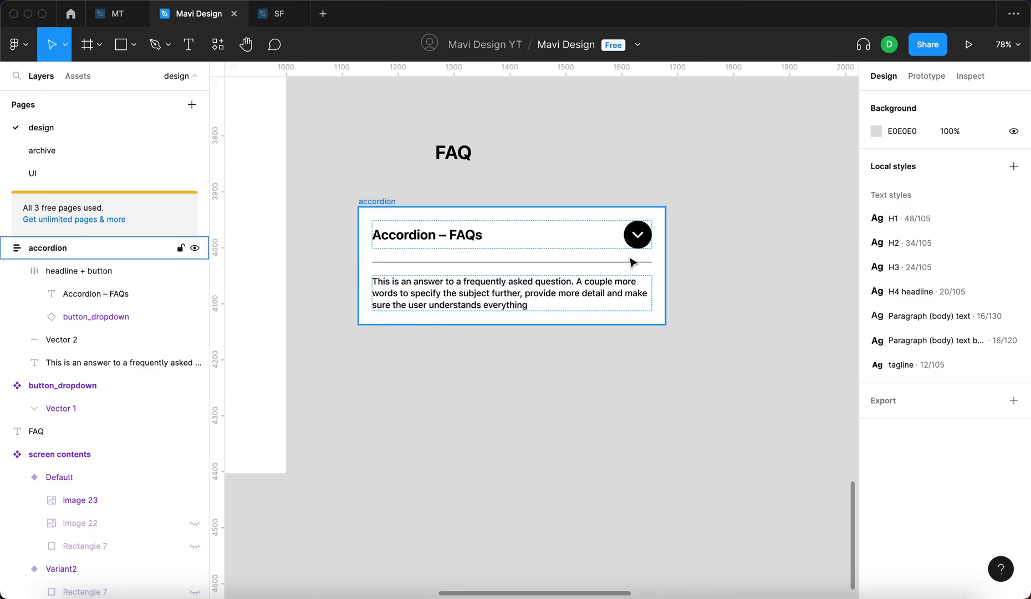
{"action": "scroll", "coordinate": [450, 234], "scroll_direction": "up", "scroll_amount": 3}
{"action": "left_click", "coordinate": [352, 186]}
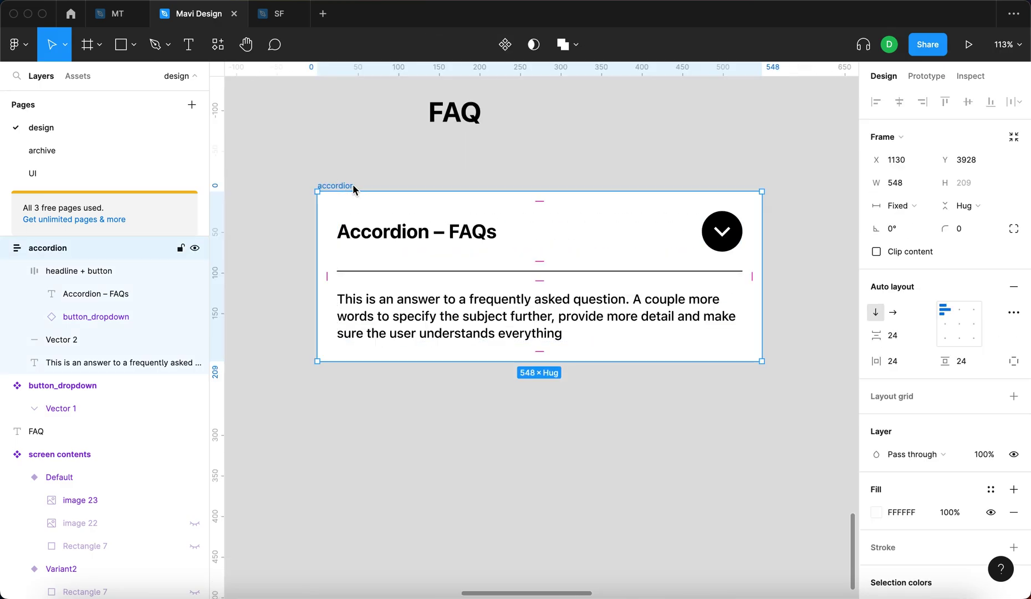
{"action": "left_click", "coordinate": [970, 234]}
{"action": "key", "text": "shift+Up"}
{"action": "key", "text": "shift+Up"}
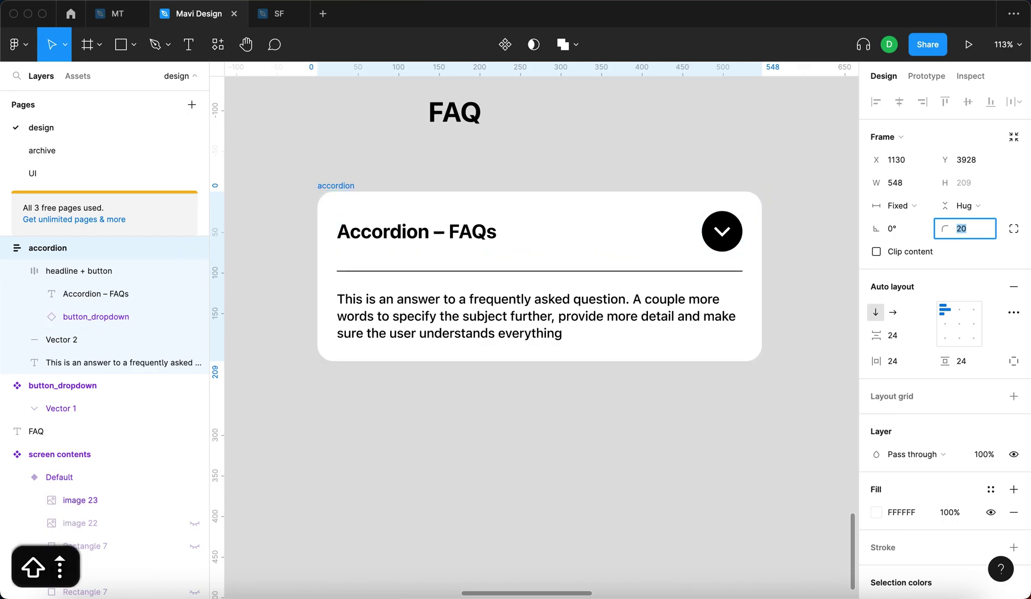
{"action": "key", "text": "Down"}
{"action": "key", "text": "Down"}
{"action": "key", "text": "Down"}
{"action": "key", "text": "Down"}
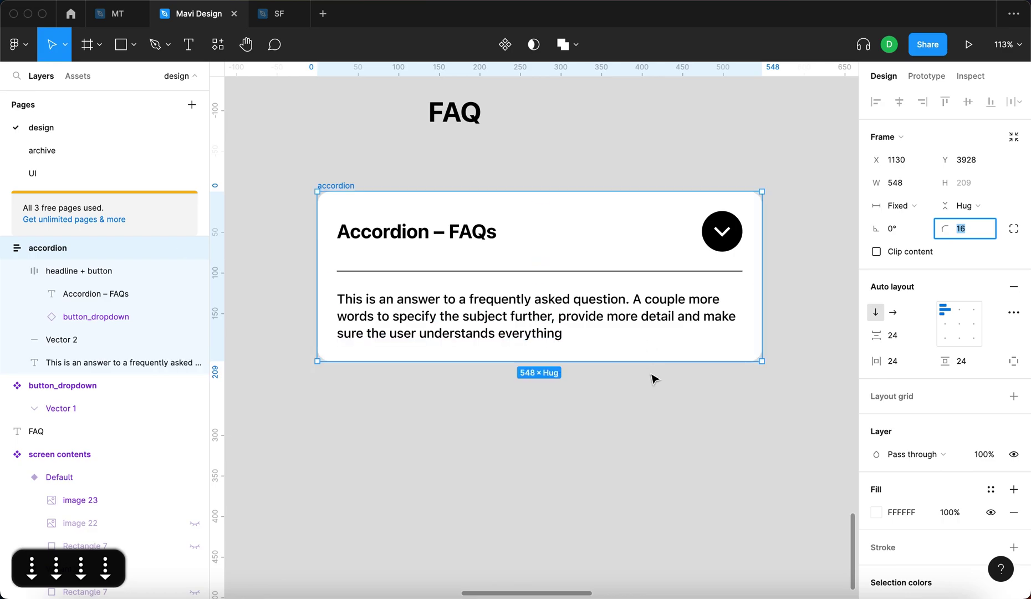
{"action": "key", "text": "Up"}
{"action": "key", "text": "Up"}
{"action": "key", "text": "Up"}
{"action": "key", "text": "Up"}
{"action": "key", "text": "Down"}
{"action": "key", "text": "Down"}
{"action": "key", "text": "Down"}
{"action": "key", "text": "Down"}
{"action": "key", "text": "Down"}
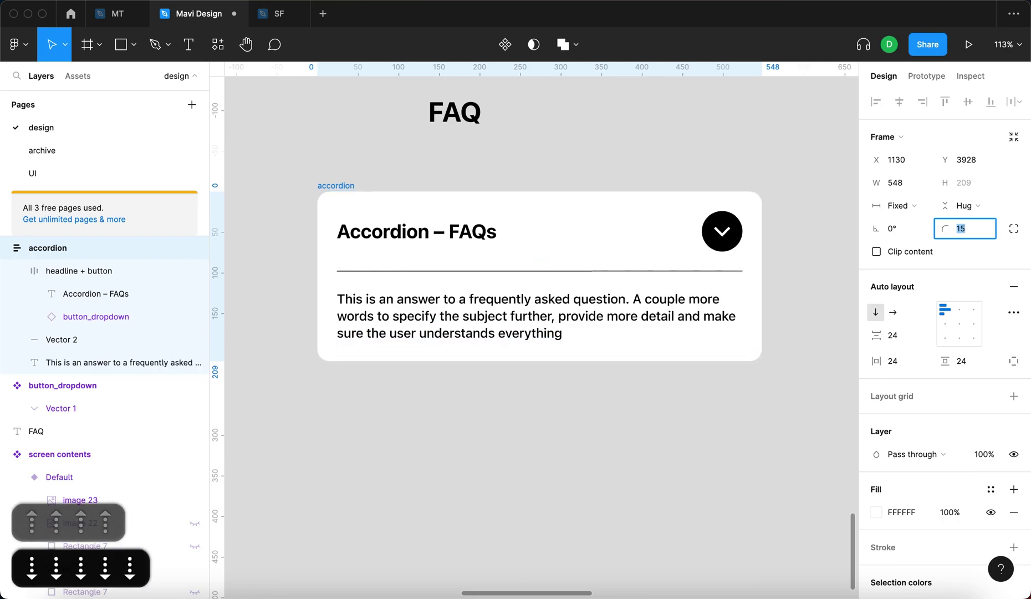
{"action": "key", "text": "Up"}
{"action": "key", "text": "Return"}
{"action": "left_click", "coordinate": [536, 502]}
{"action": "left_click", "coordinate": [525, 271]}
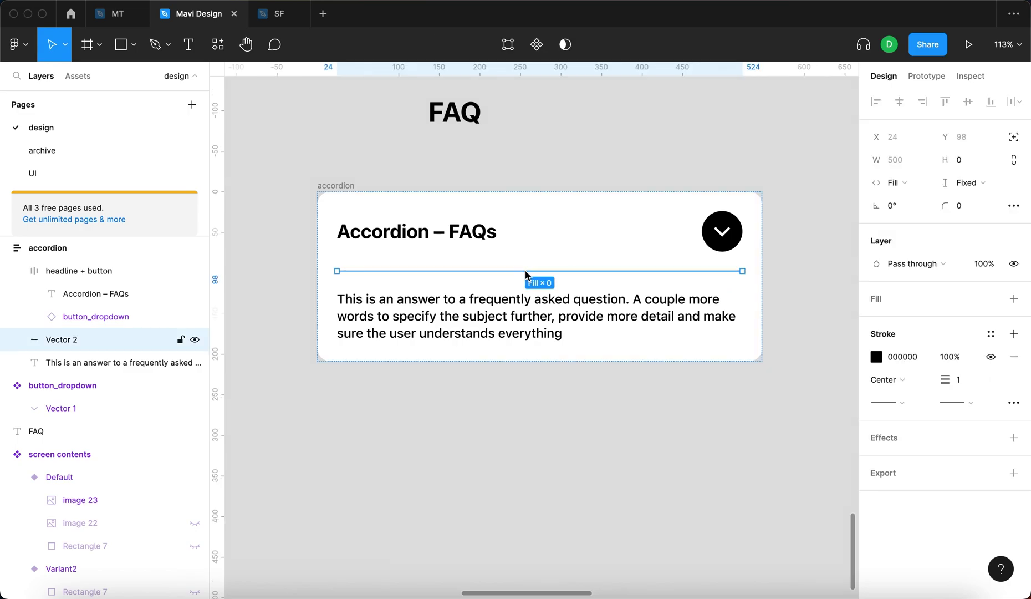
Rename the line under the headline to 'divider'
{"action": "key", "text": "super+r"}
{"action": "type", "text": "divider"}
{"action": "key", "text": "Return"}
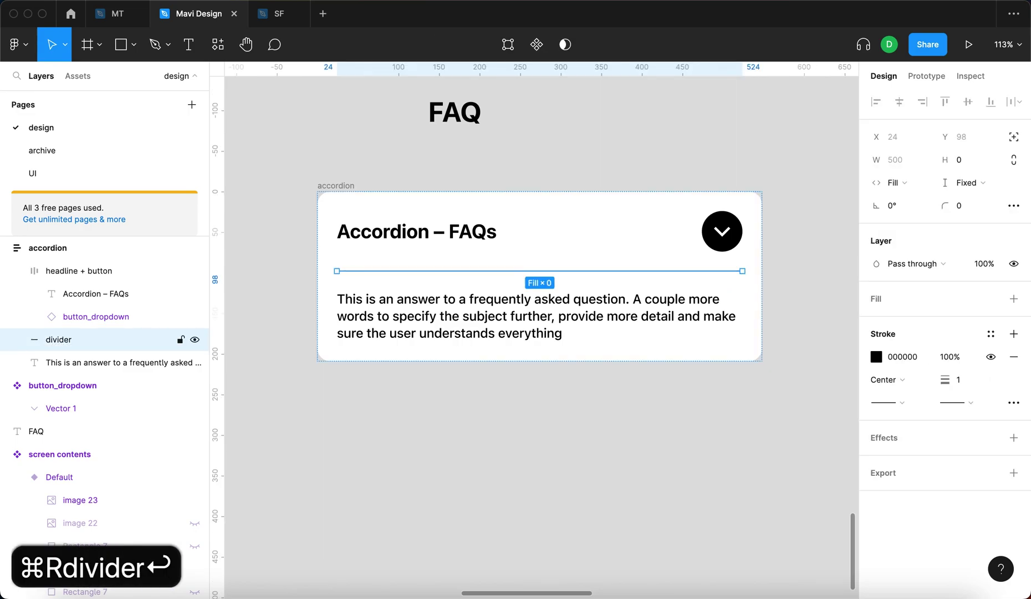
Set the divider's layer opacity to 20%
{"action": "left_click", "coordinate": [984, 264]}
{"action": "key", "text": "shift+Down"}
{"action": "key", "text": "shift+Down"}
{"action": "key", "text": "shift+Down"}
{"action": "key", "text": "shift+Down"}
{"action": "key", "text": "shift+Down"}
{"action": "key", "text": "shift+Down"}
{"action": "key", "text": "shift+Down"}
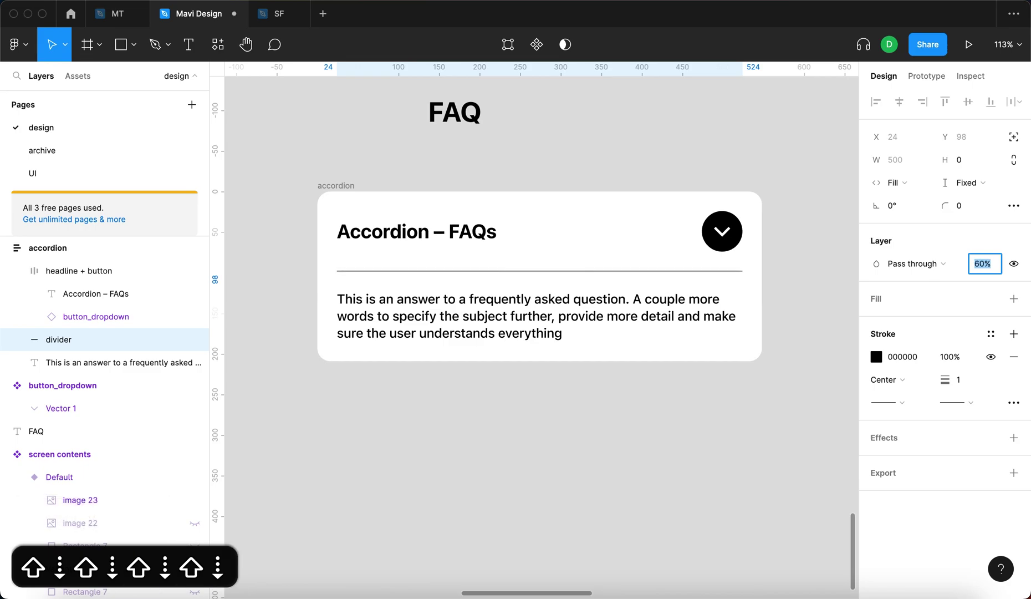
{"action": "key", "text": "shift+Down"}
{"action": "key", "text": "shift+Down"}
{"action": "key", "text": "shift+Up"}
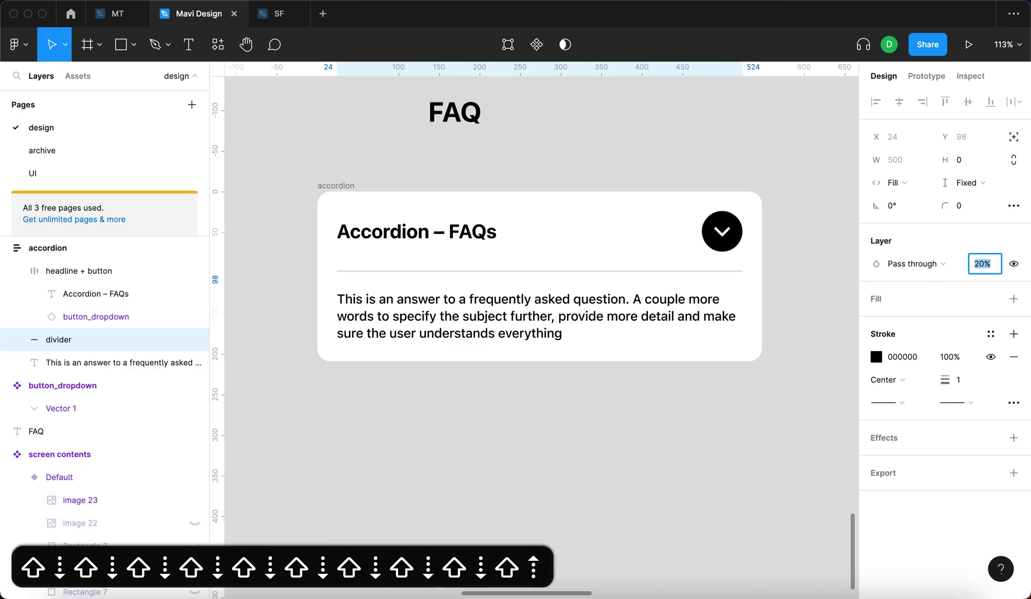
{"action": "key", "text": "Return"}
{"action": "left_click", "coordinate": [726, 433]}
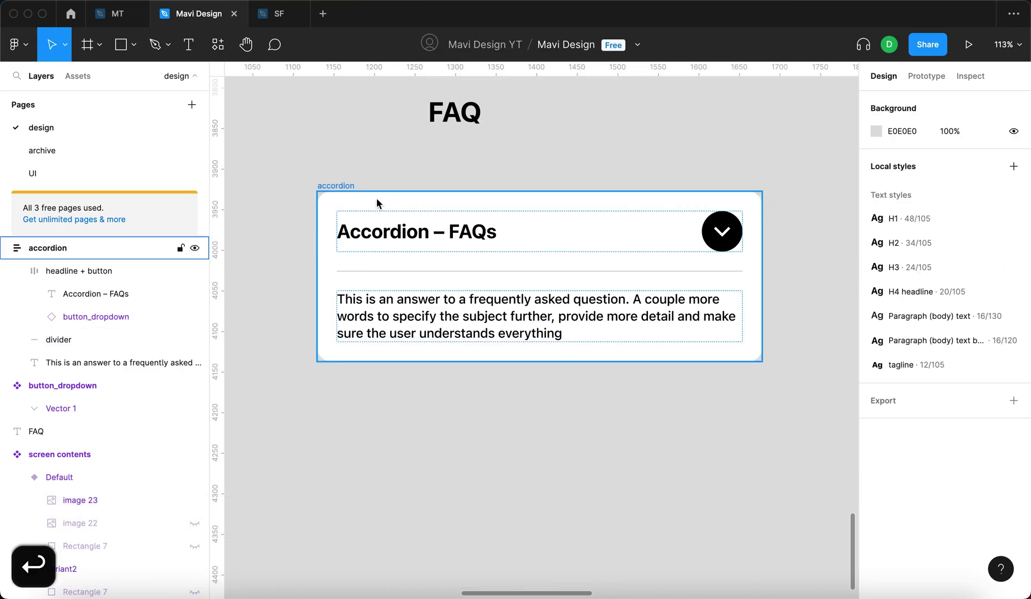
{"action": "left_click", "coordinate": [356, 185]}
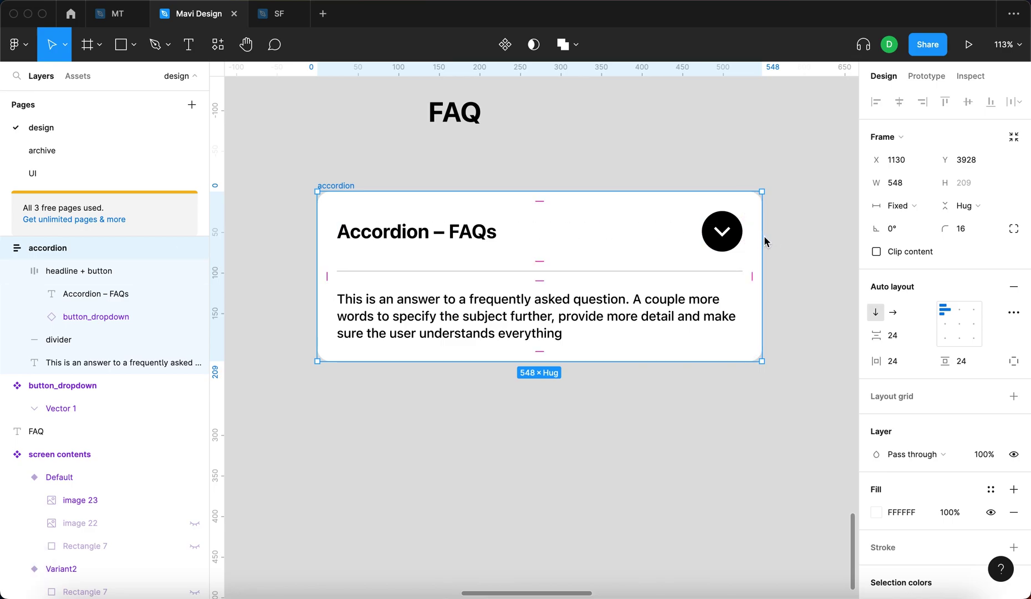
Widen the accordion card to about 695 px
{"action": "scroll", "coordinate": [765, 241], "scroll_direction": "down", "scroll_amount": 5}
{"action": "left_click_drag", "start_coordinate": [525, 237], "coordinate": [605, 249]}
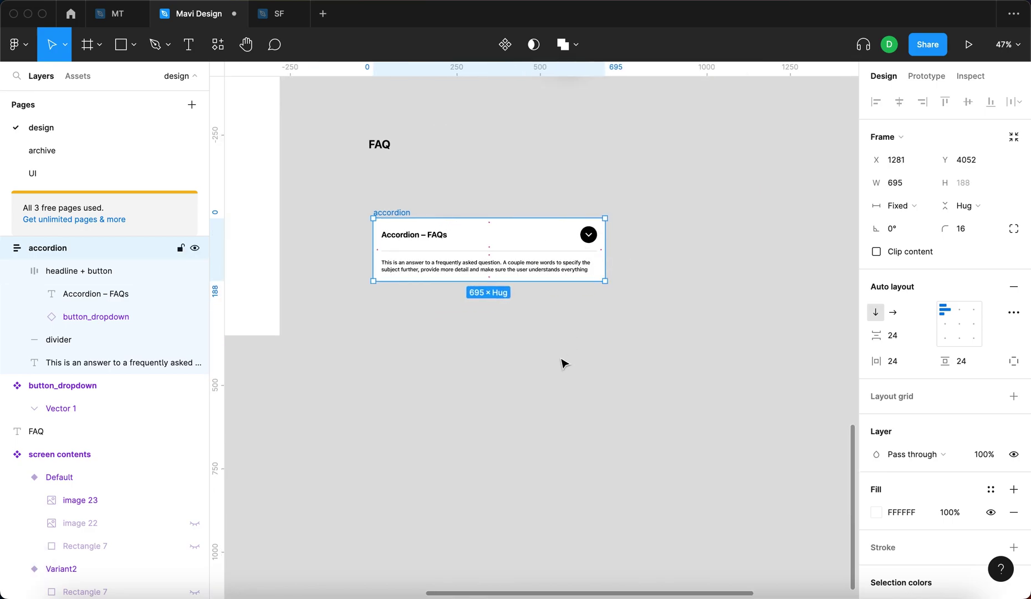
{"action": "left_click", "coordinate": [559, 371]}
Move the accordion card just below the cta section, with the FAQ heading beneath it
{"action": "scroll", "coordinate": [560, 370], "scroll_direction": "left", "scroll_amount": 4}
{"action": "scroll", "coordinate": [558, 366], "scroll_direction": "down", "scroll_amount": 3}
{"action": "left_click_drag", "start_coordinate": [512, 205], "coordinate": [554, 404]}
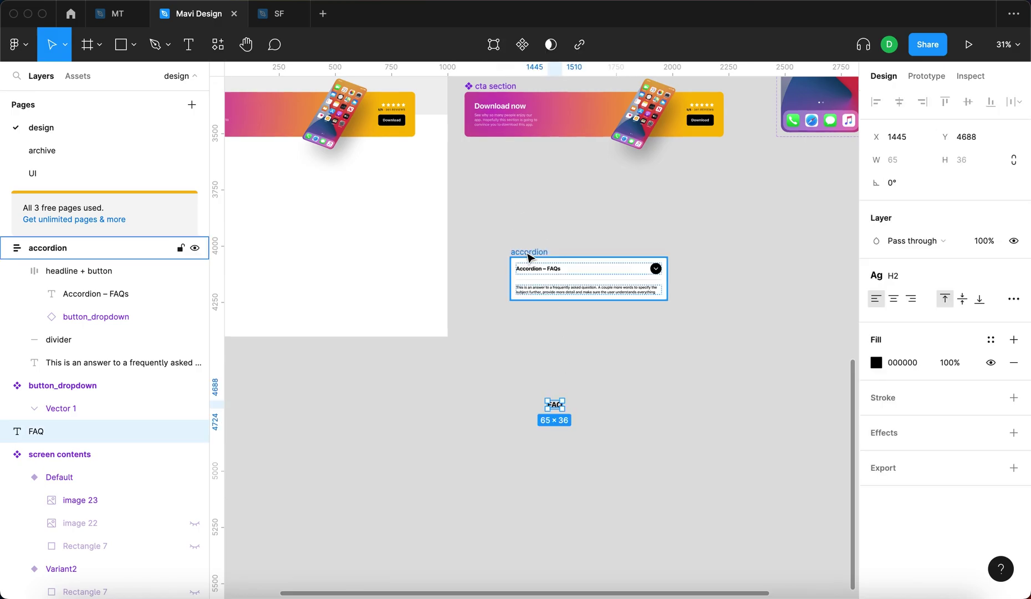
{"action": "left_click_drag", "start_coordinate": [530, 256], "coordinate": [491, 180]}
{"action": "left_click", "coordinate": [578, 290]}
{"action": "scroll", "coordinate": [560, 196], "scroll_direction": "up", "scroll_amount": 5}
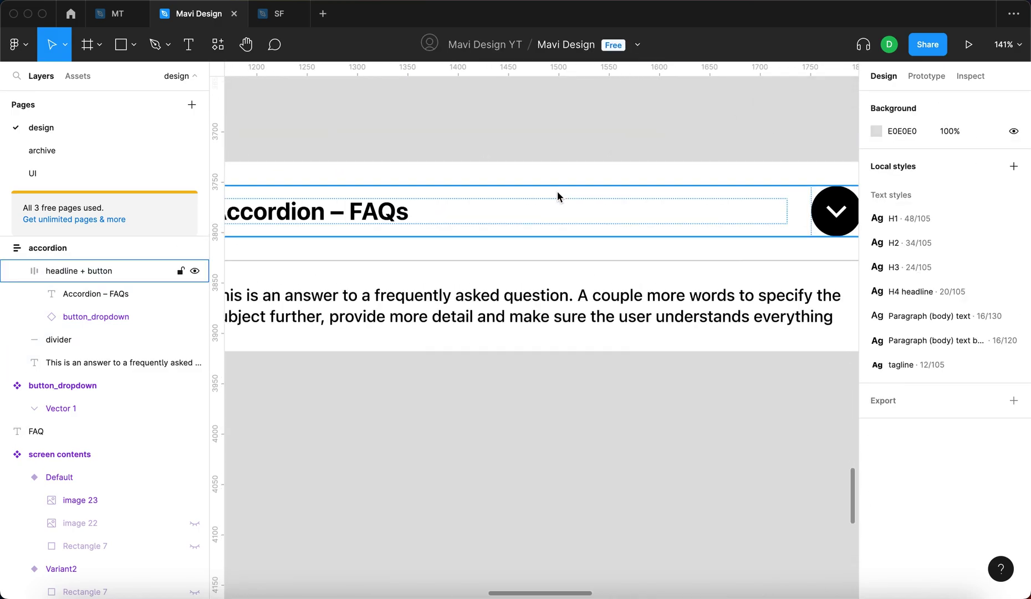
{"action": "scroll", "coordinate": [558, 197], "scroll_direction": "down", "scroll_amount": 3}
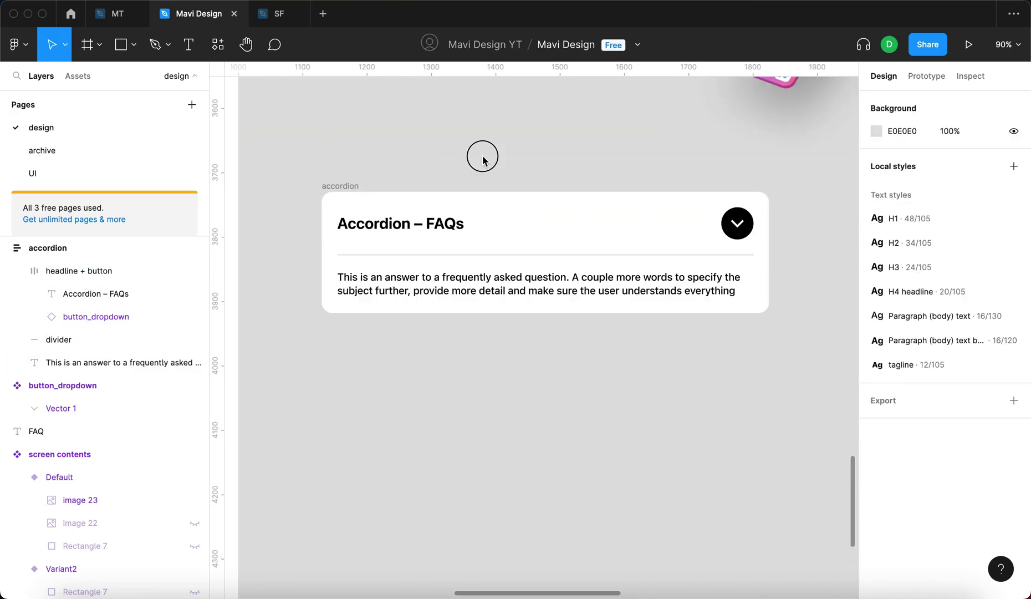
Turn the accordion card into a component and resize it to 629 px wide
{"action": "left_click", "coordinate": [337, 186]}
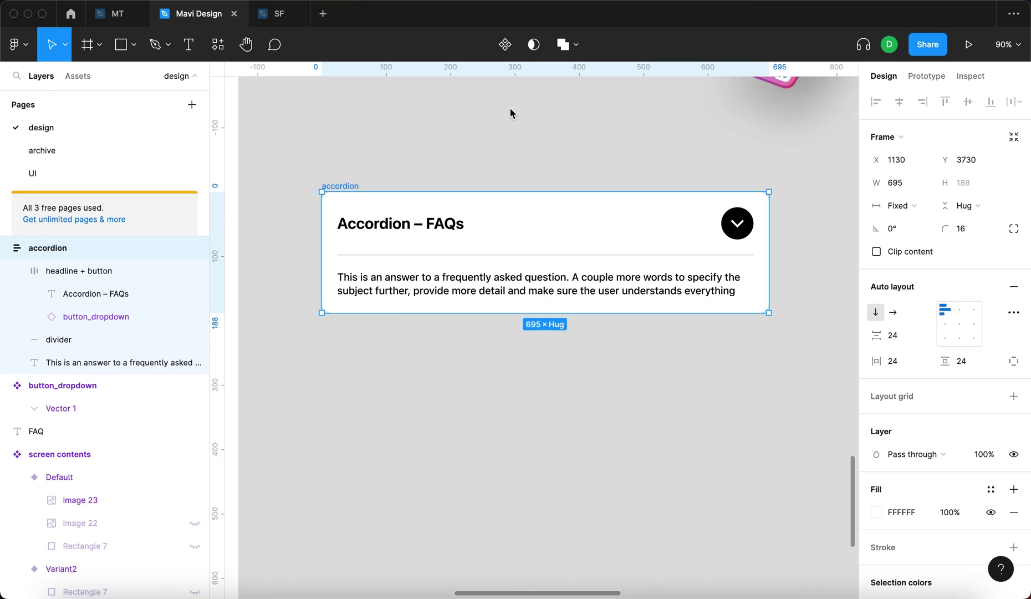
{"action": "key", "text": "alt+super+k"}
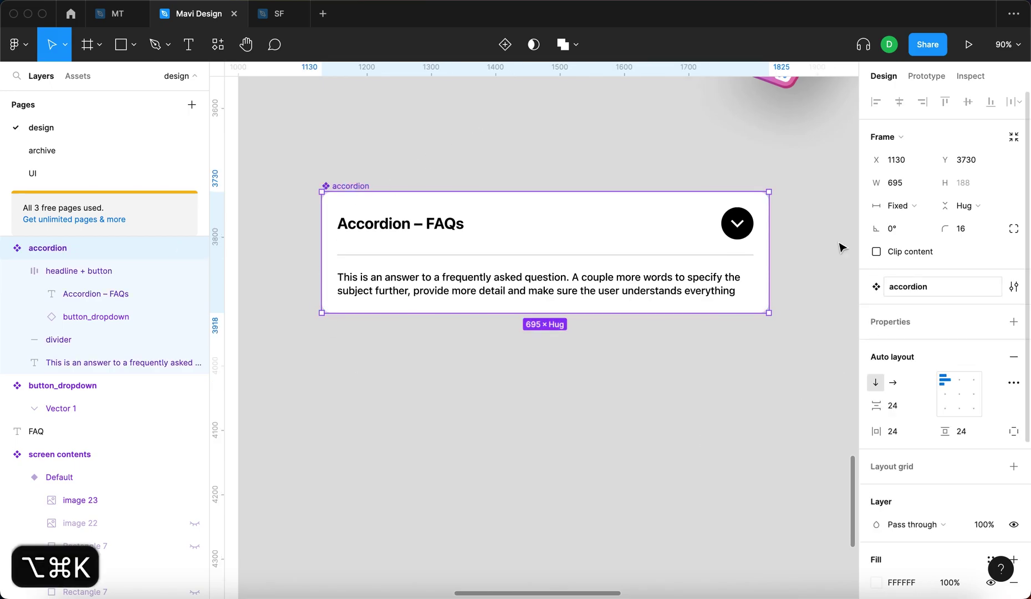
{"action": "left_click_drag", "start_coordinate": [769, 230], "coordinate": [728, 322]}
{"action": "left_click", "coordinate": [739, 434]}
{"action": "left_click", "coordinate": [604, 278]}
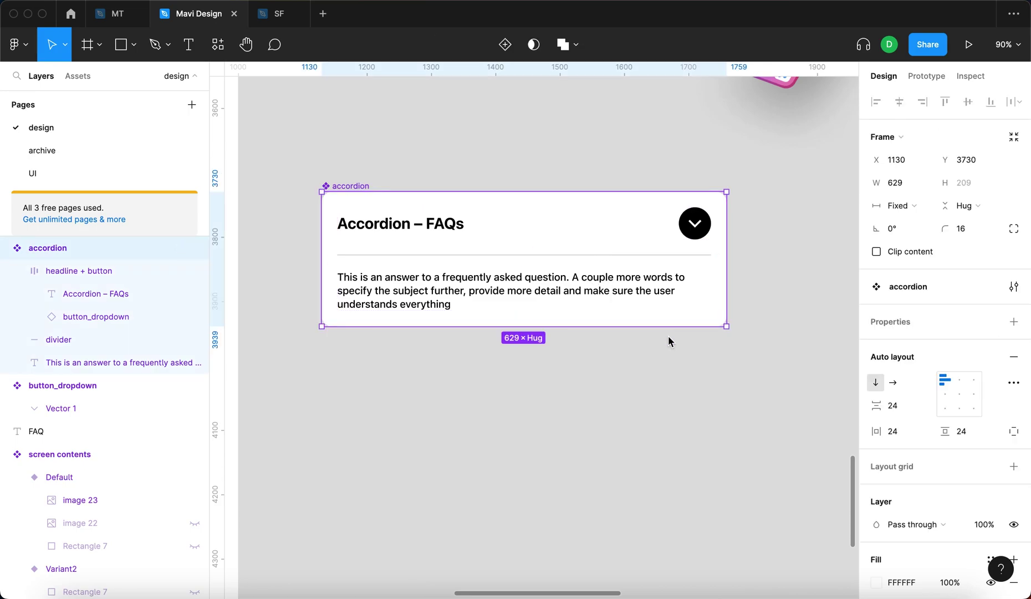
{"action": "left_click", "coordinate": [794, 406]}
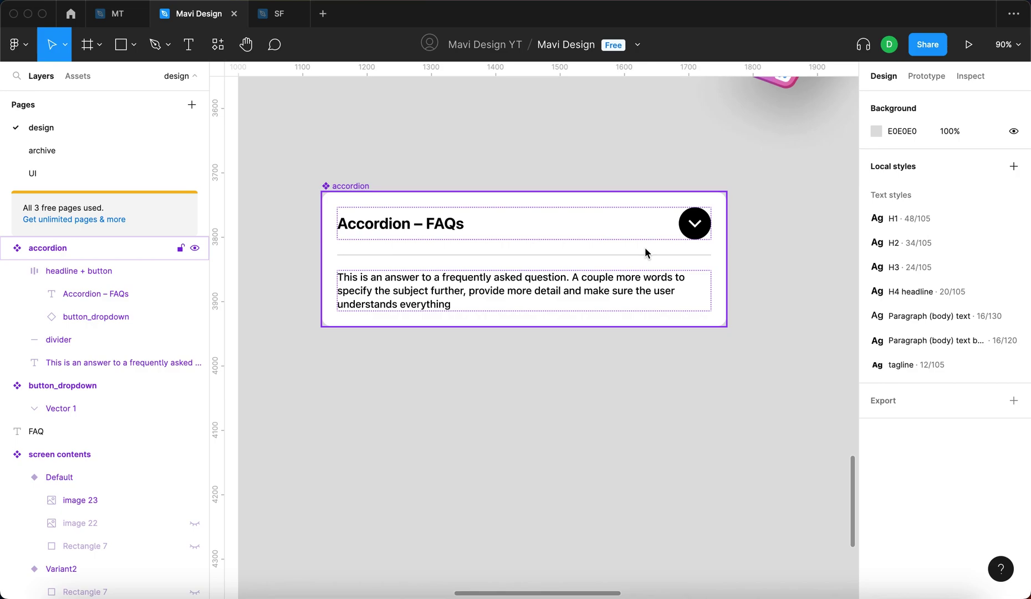
{"action": "left_click", "coordinate": [358, 185]}
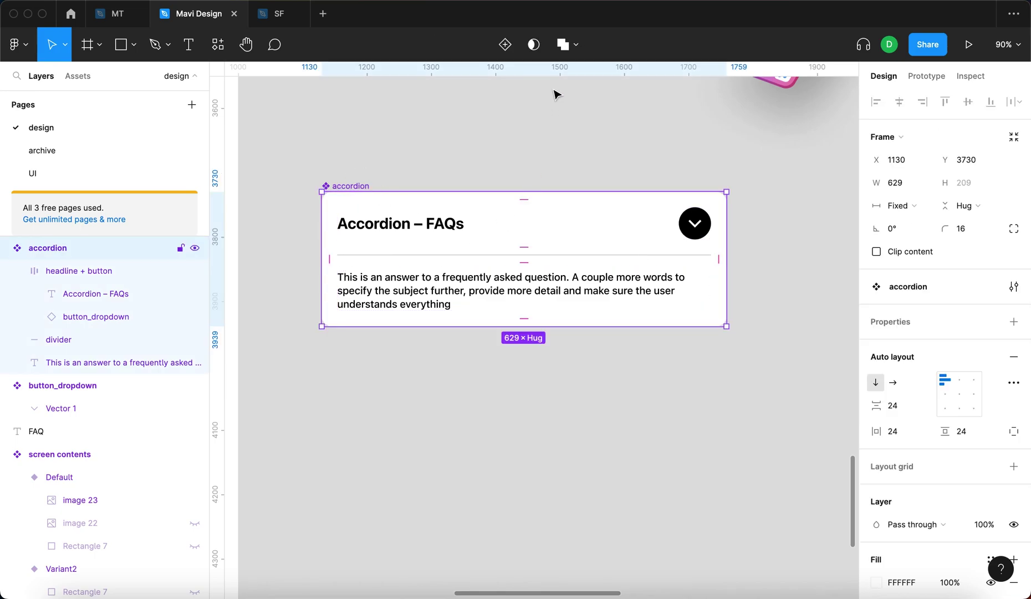
Add a second variant named open and rename the original variant closed
{"action": "left_click", "coordinate": [506, 46]}
{"action": "type", "text": "open"}
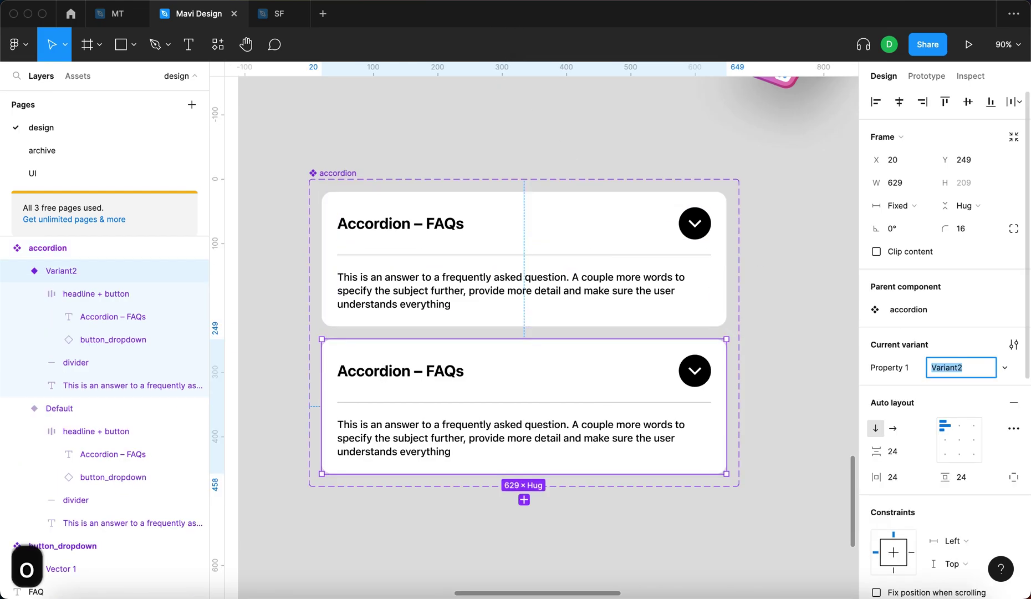
{"action": "key", "text": "Return"}
{"action": "left_click", "coordinate": [607, 223]}
{"action": "left_click", "coordinate": [952, 366]}
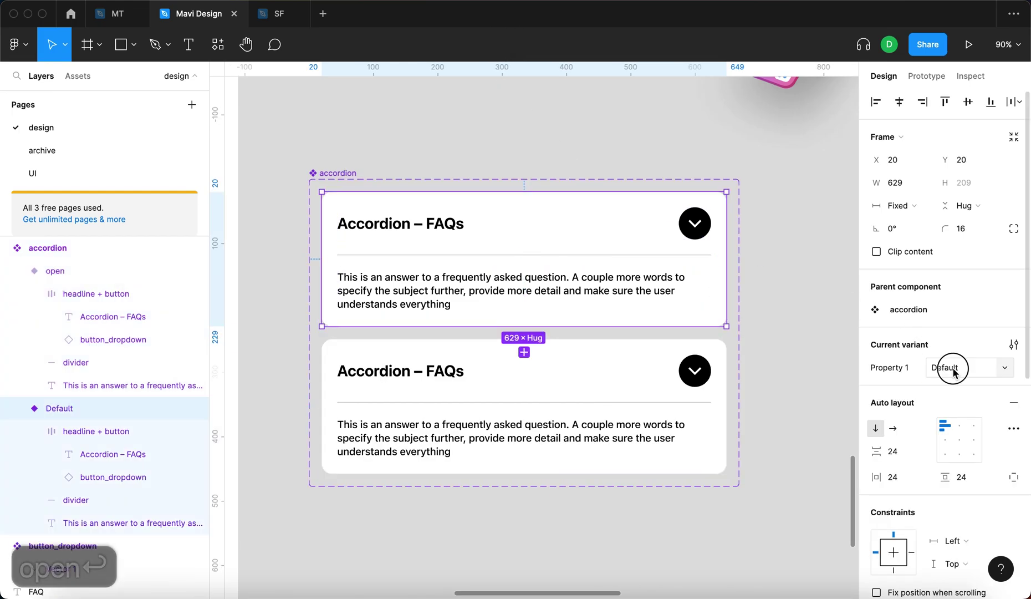
{"action": "type", "text": "closed"}
{"action": "key", "text": "Return"}
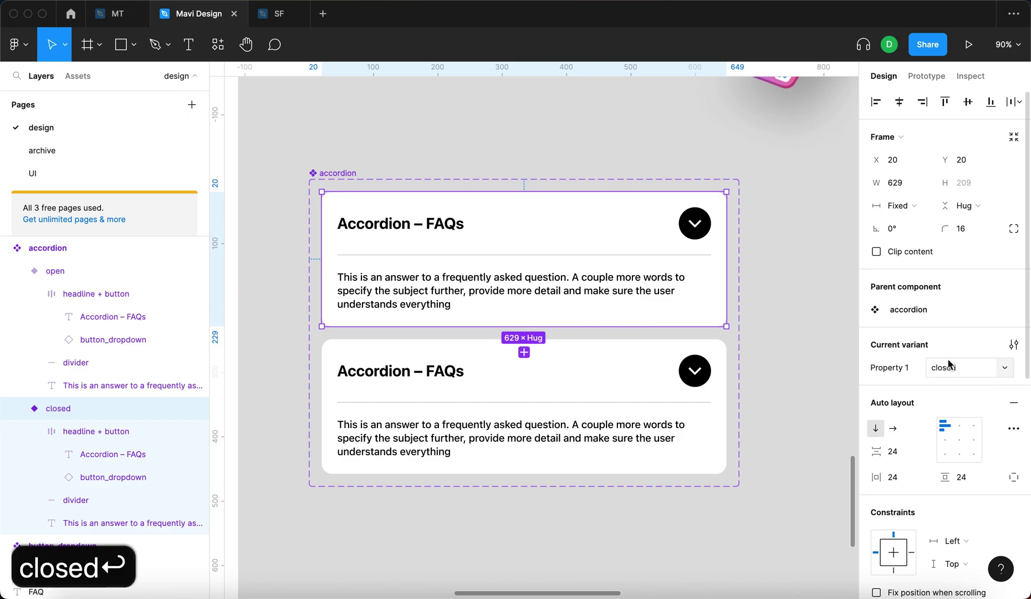
{"action": "left_click", "coordinate": [471, 150]}
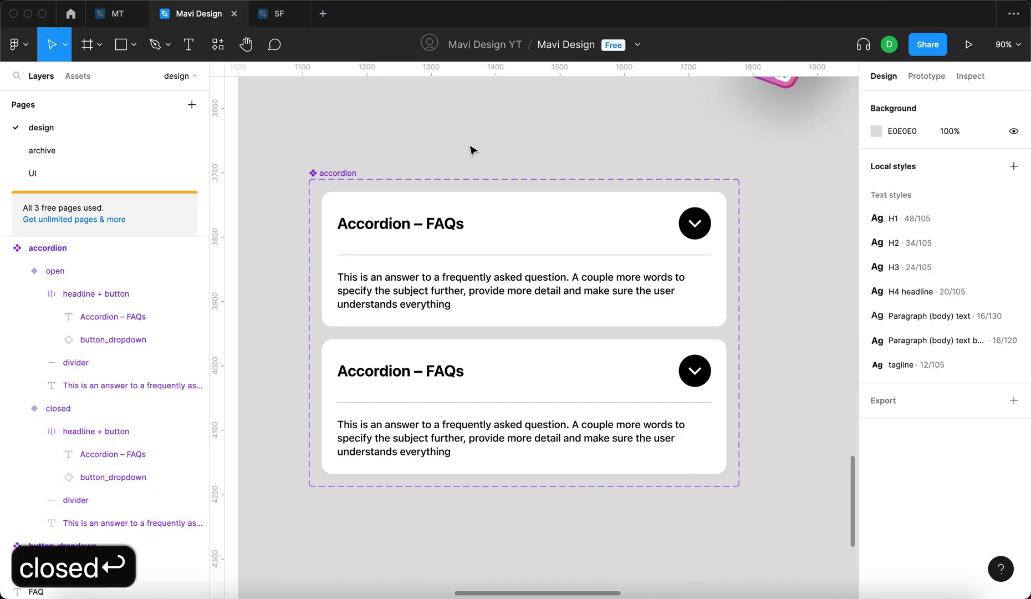
Rename the variant property from Property 1 to state
{"action": "left_click", "coordinate": [324, 171]}
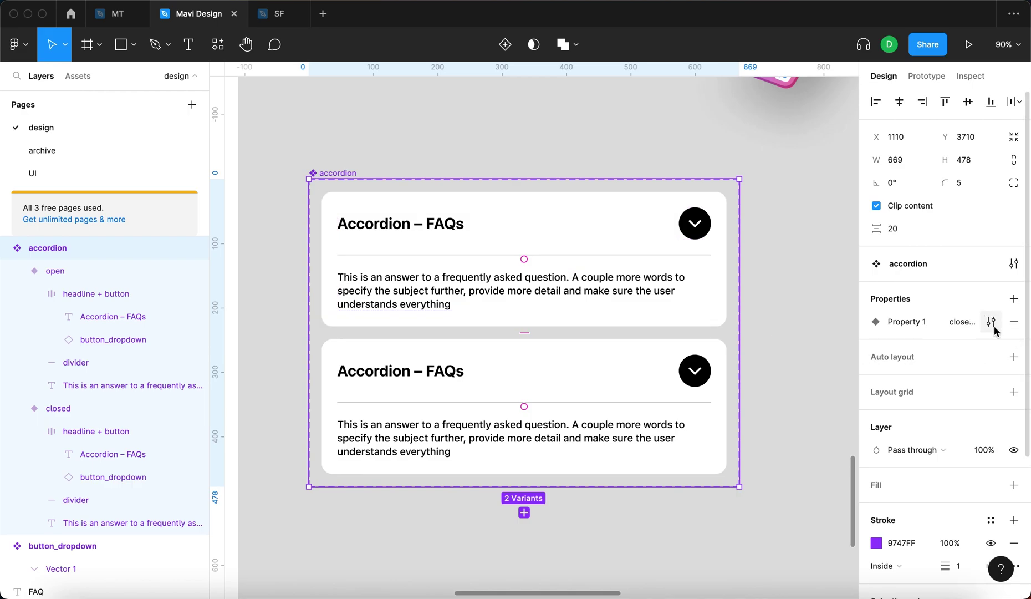
{"action": "left_click", "coordinate": [991, 321]}
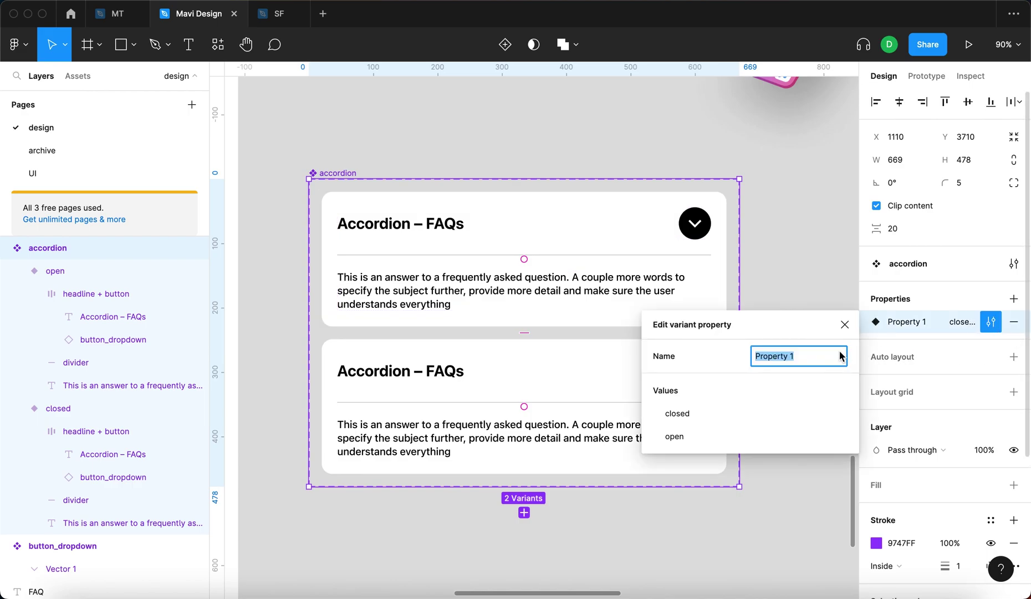
{"action": "type", "text": "state"}
{"action": "key", "text": "Return"}
{"action": "left_click", "coordinate": [828, 250]}
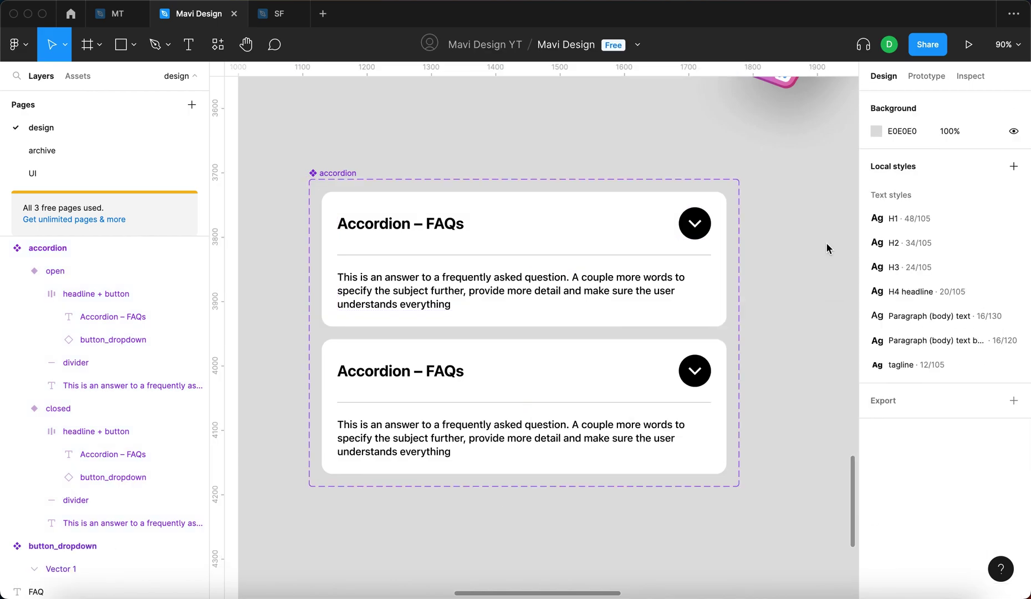
Check the closed and open variants and centre them in the view
{"action": "left_click", "coordinate": [359, 187]}
{"action": "left_click", "coordinate": [525, 260]}
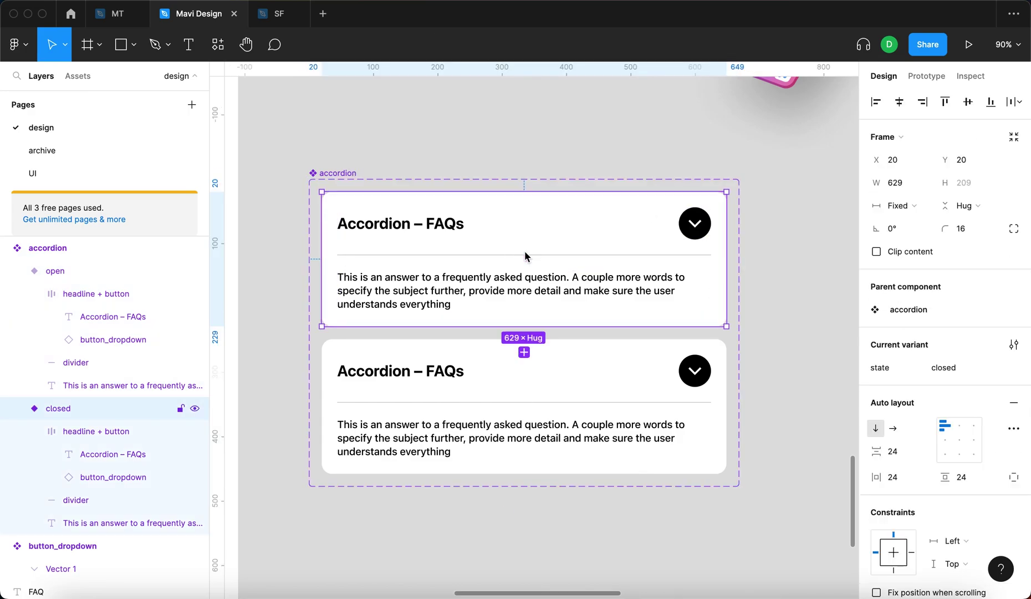
{"action": "left_click", "coordinate": [655, 399]}
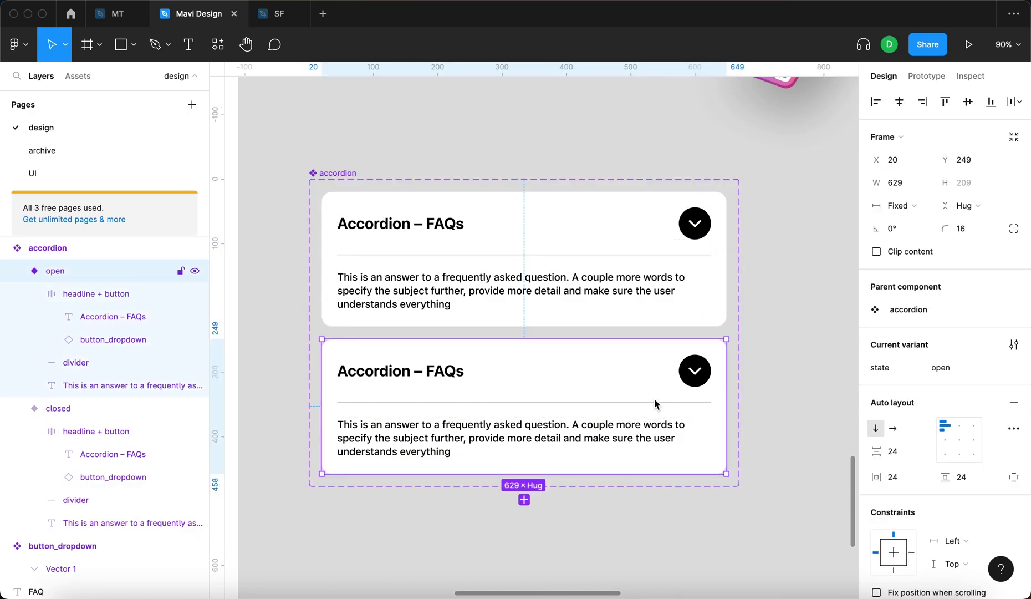
{"action": "left_click", "coordinate": [811, 415]}
{"action": "scroll", "coordinate": [811, 387], "scroll_direction": "right", "scroll_amount": 2}
{"action": "scroll", "coordinate": [810, 387], "scroll_direction": "down", "scroll_amount": 1}
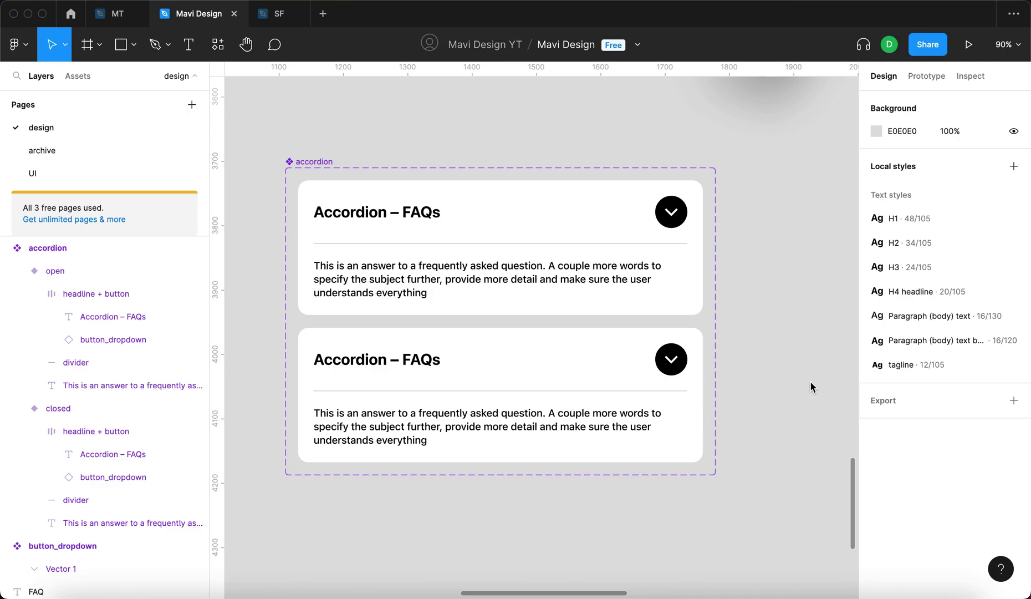
{"action": "scroll", "coordinate": [784, 355], "scroll_direction": "down", "scroll_amount": 3}
{"action": "left_click_drag", "start_coordinate": [785, 355], "coordinate": [712, 300]}
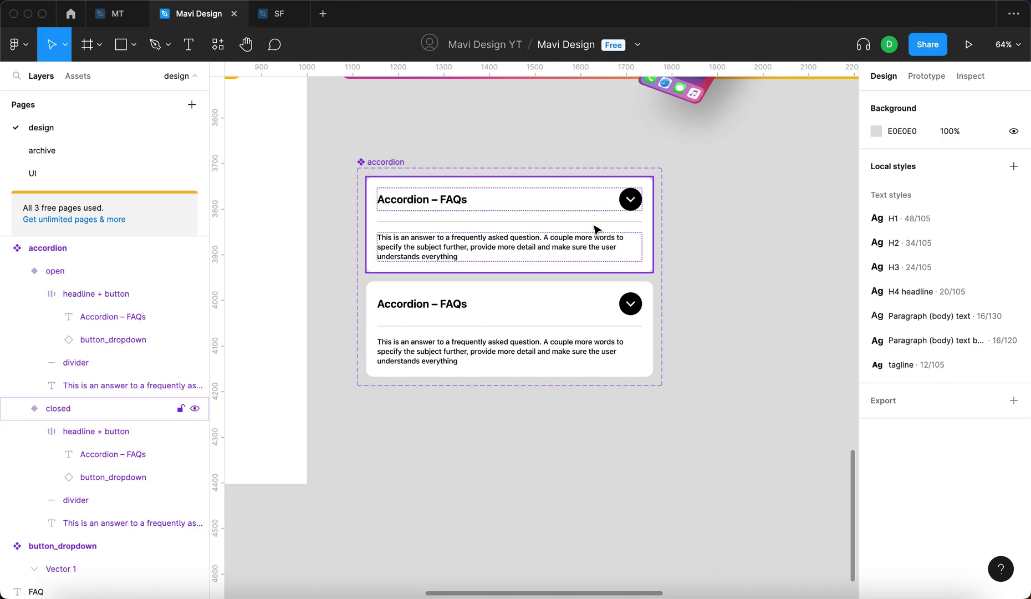
{"action": "scroll", "coordinate": [495, 272], "scroll_direction": "up", "scroll_amount": 5}
{"action": "scroll", "coordinate": [495, 268], "scroll_direction": "down", "scroll_amount": 3}
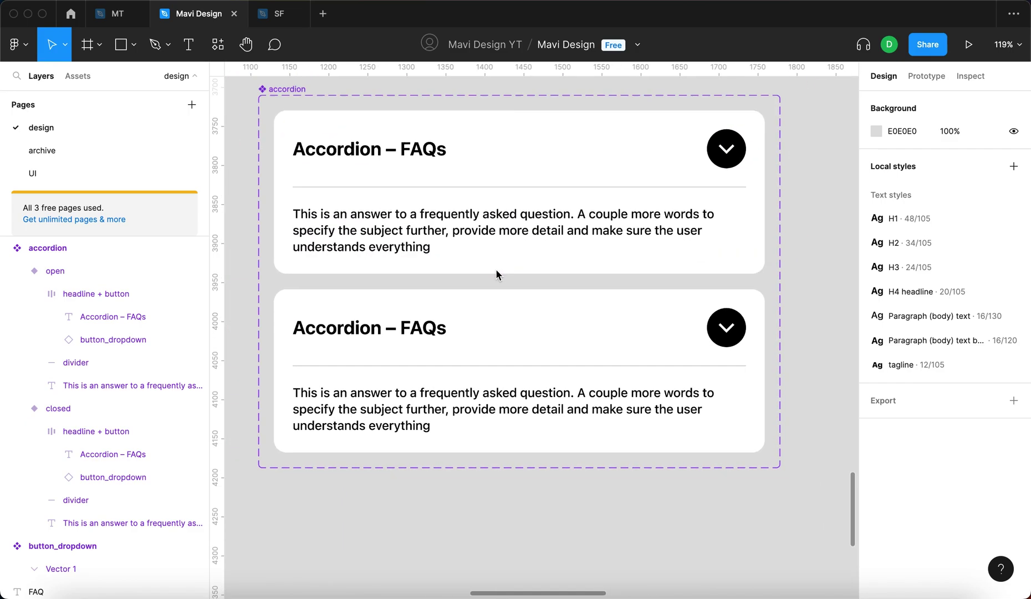
{"action": "left_click_drag", "start_coordinate": [739, 251], "coordinate": [774, 292]}
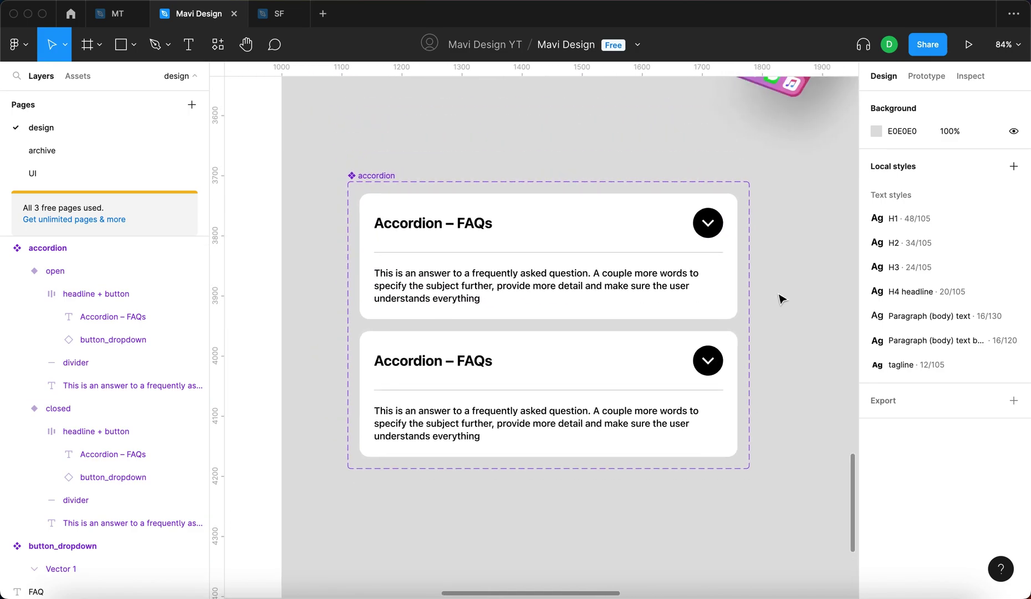
Bind both variants' headlines to a new text property 'accordion headline'
{"action": "left_click", "coordinate": [451, 232]}
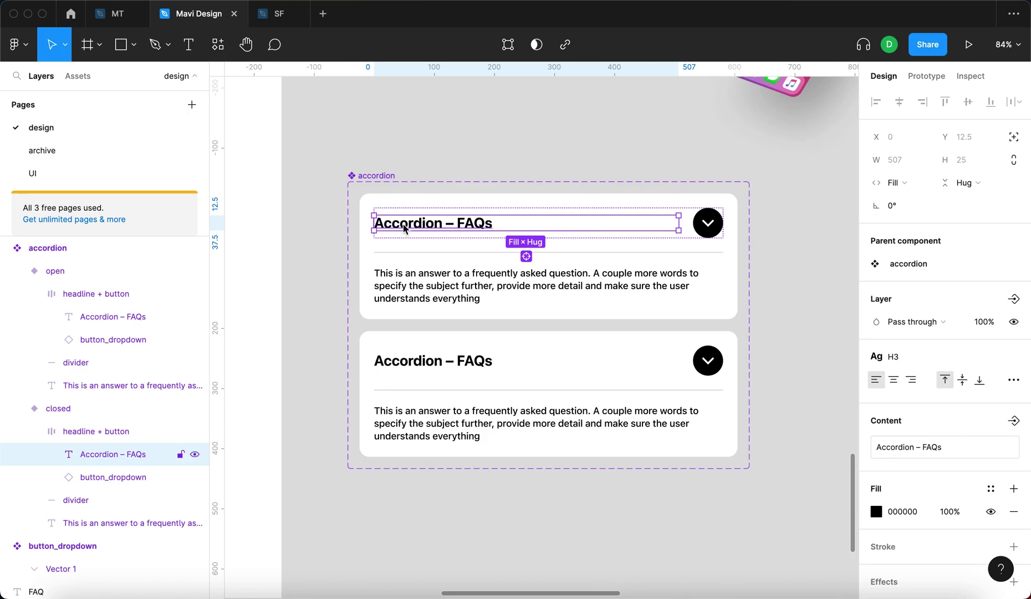
{"action": "left_click", "coordinate": [448, 363], "text": "shift"}
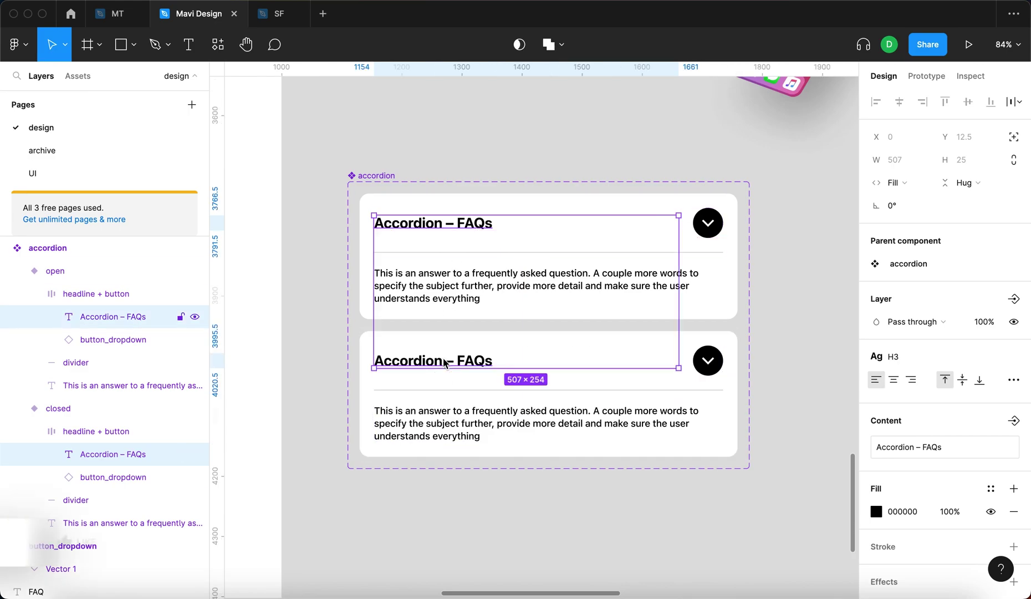
{"action": "left_click", "coordinate": [1012, 421]}
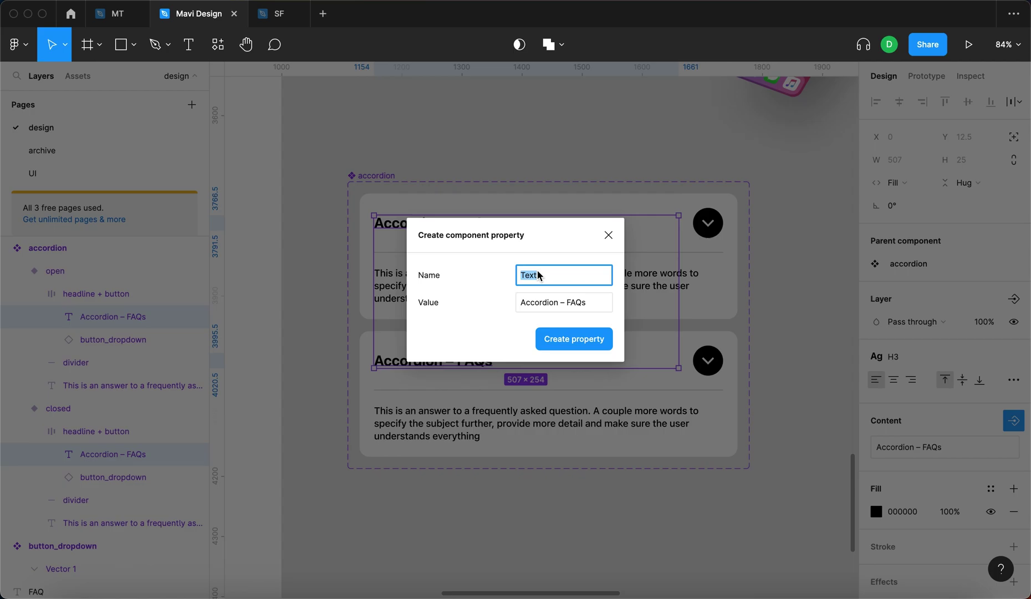
{"action": "type", "text": "accordion headline"}
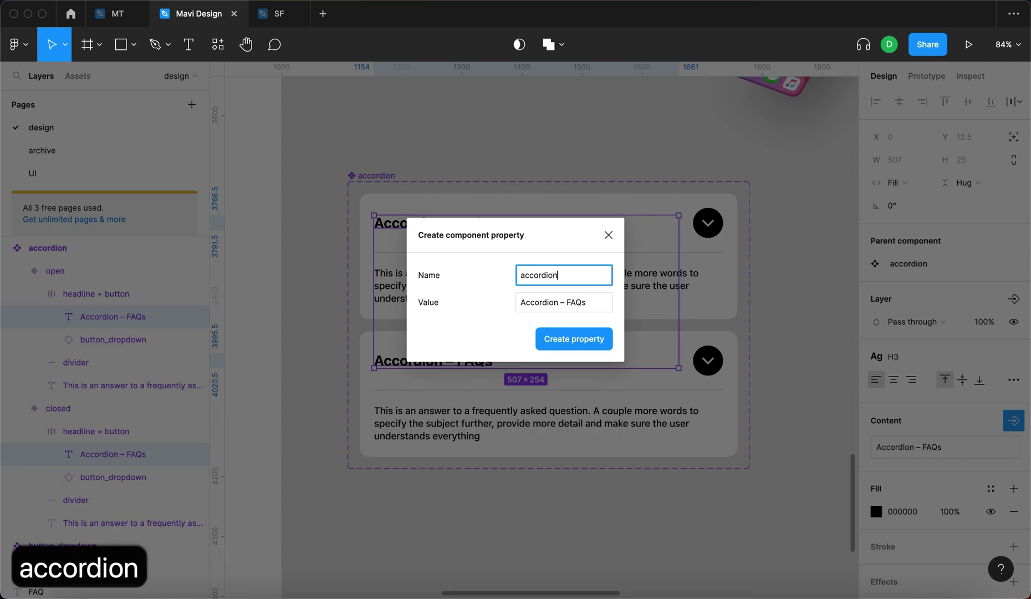
{"action": "key", "text": "Return"}
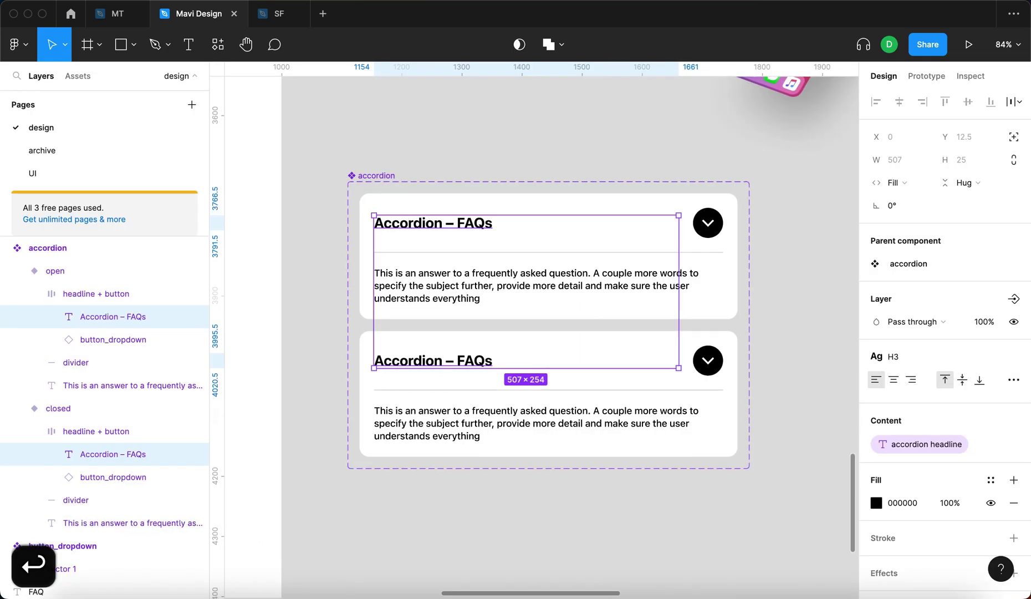
Bind both answer paragraphs to a new text property 'accordion description'
{"action": "left_click", "coordinate": [502, 287]}
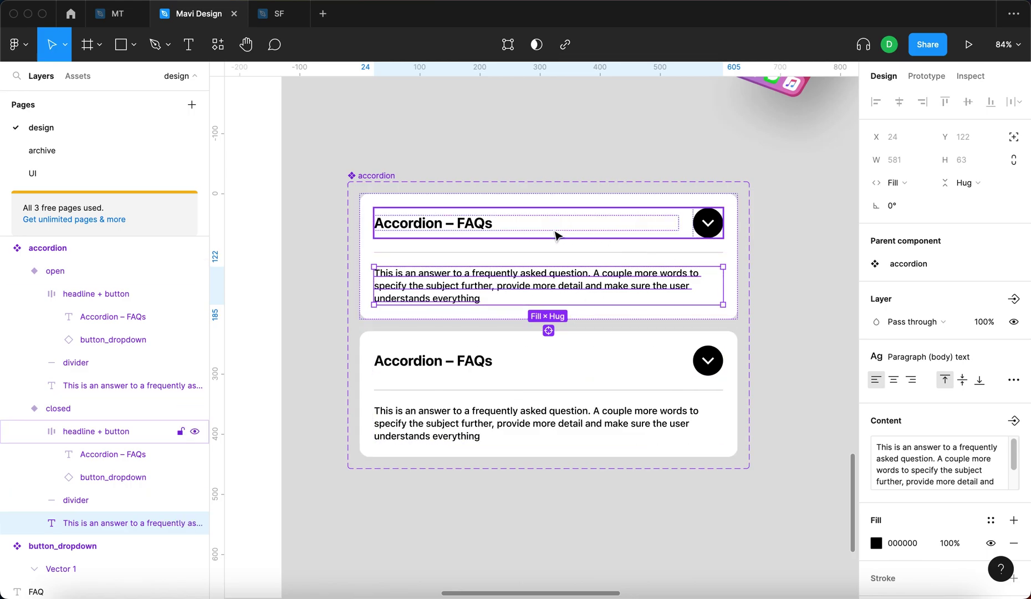
{"action": "left_click", "coordinate": [574, 283]}
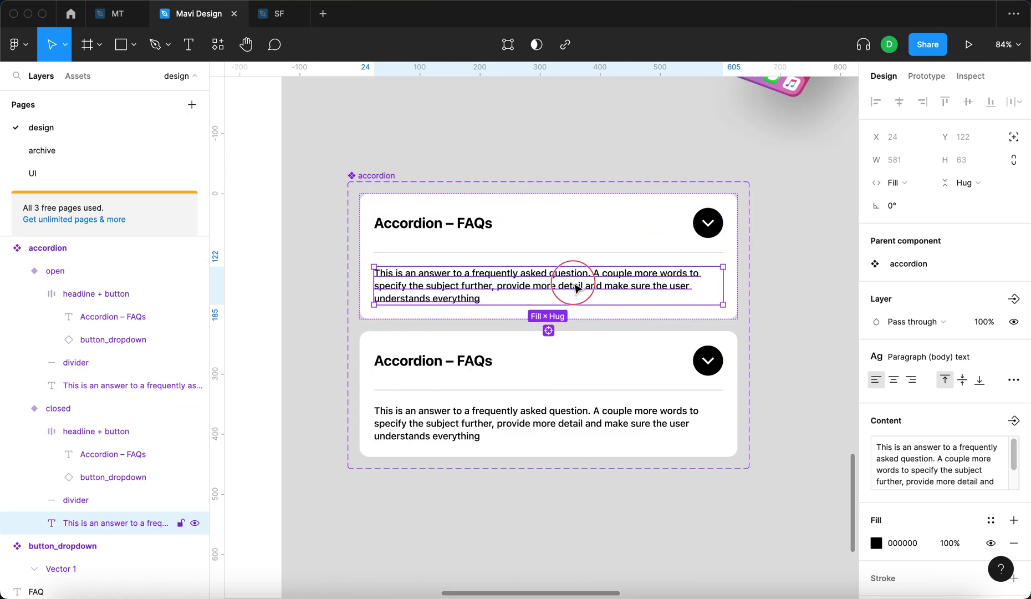
{"action": "left_click", "coordinate": [525, 422], "text": "shift"}
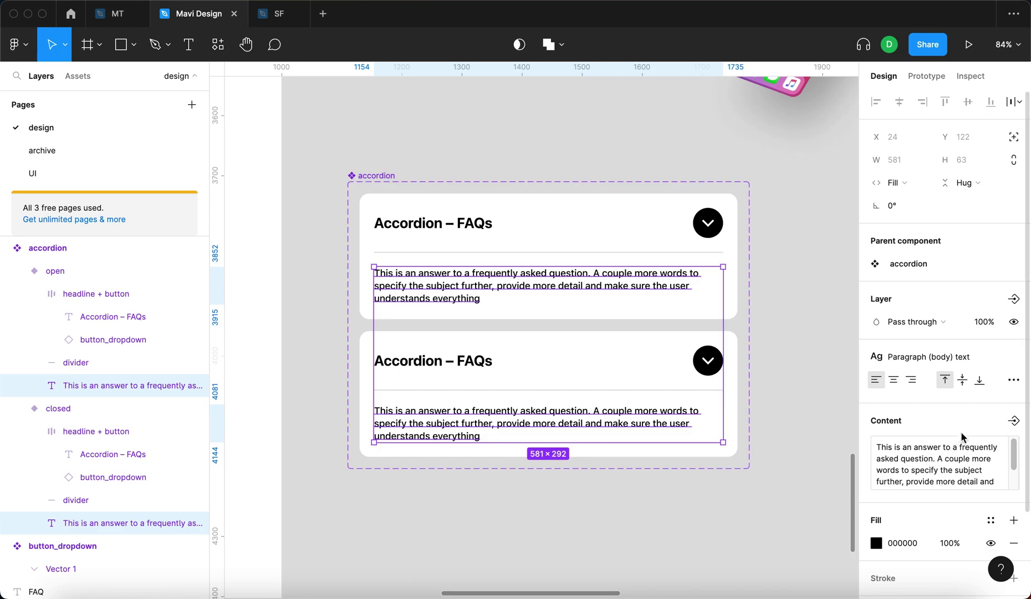
{"action": "left_click", "coordinate": [1014, 422]}
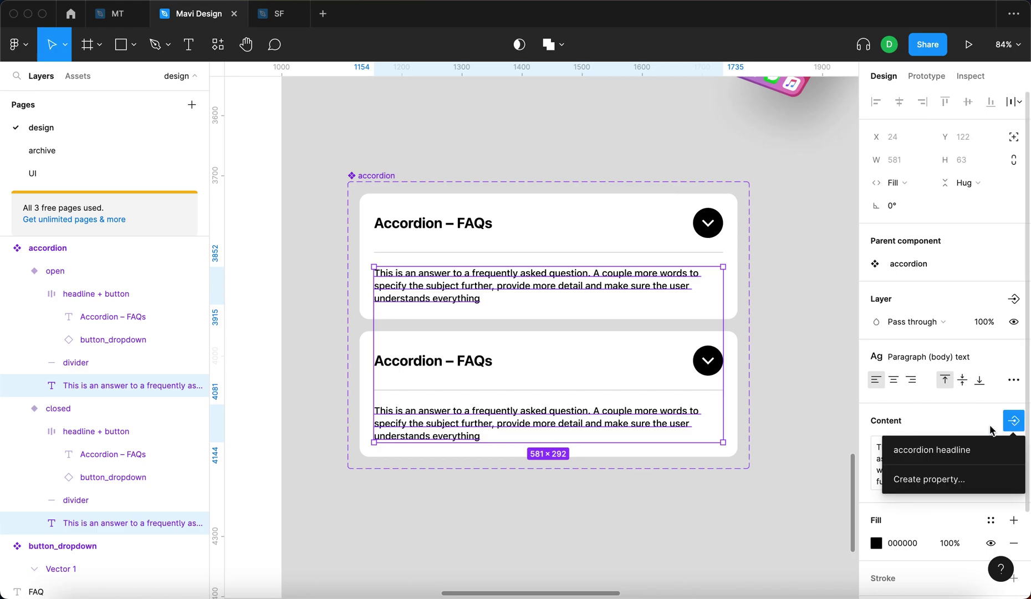
{"action": "left_click", "coordinate": [977, 483]}
{"action": "type", "text": "accordio"}
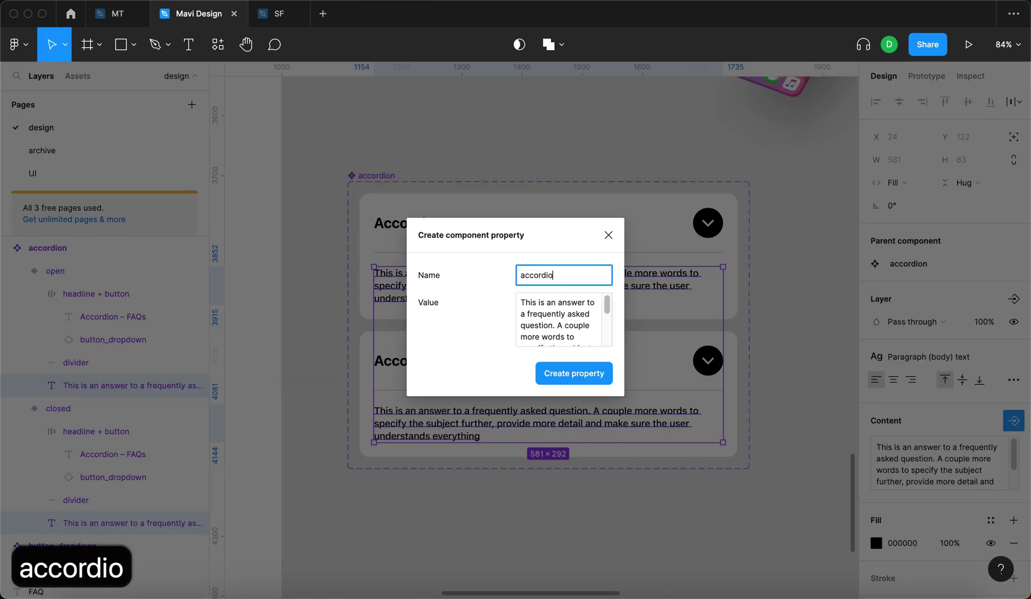
{"action": "type", "text": "n description"}
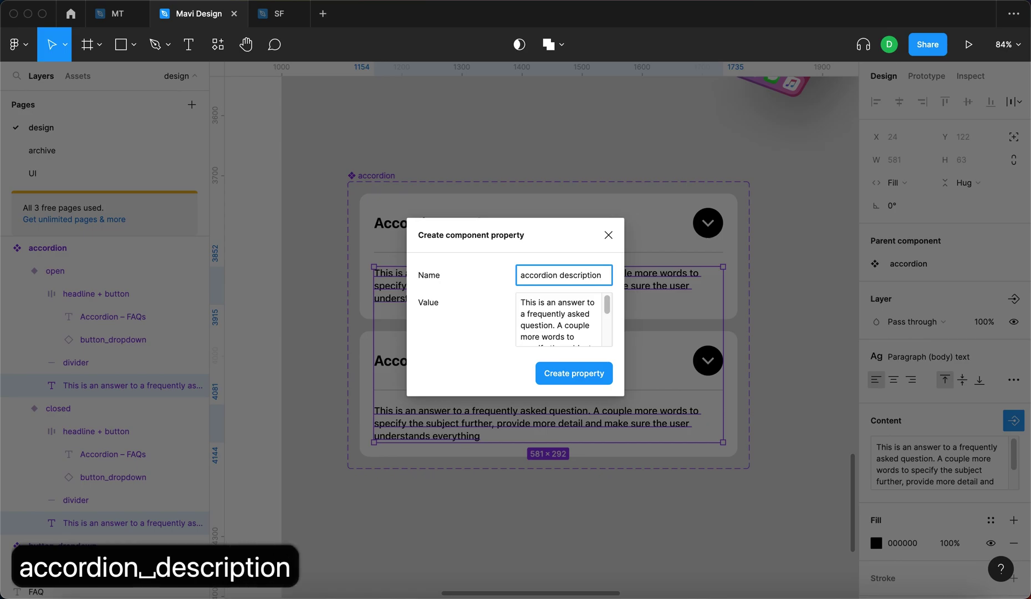
{"action": "key", "text": "Return"}
{"action": "left_click", "coordinate": [832, 427]}
{"action": "scroll", "coordinate": [749, 334], "scroll_direction": "down", "scroll_amount": 2}
{"action": "scroll", "coordinate": [749, 335], "scroll_direction": "right", "scroll_amount": 2}
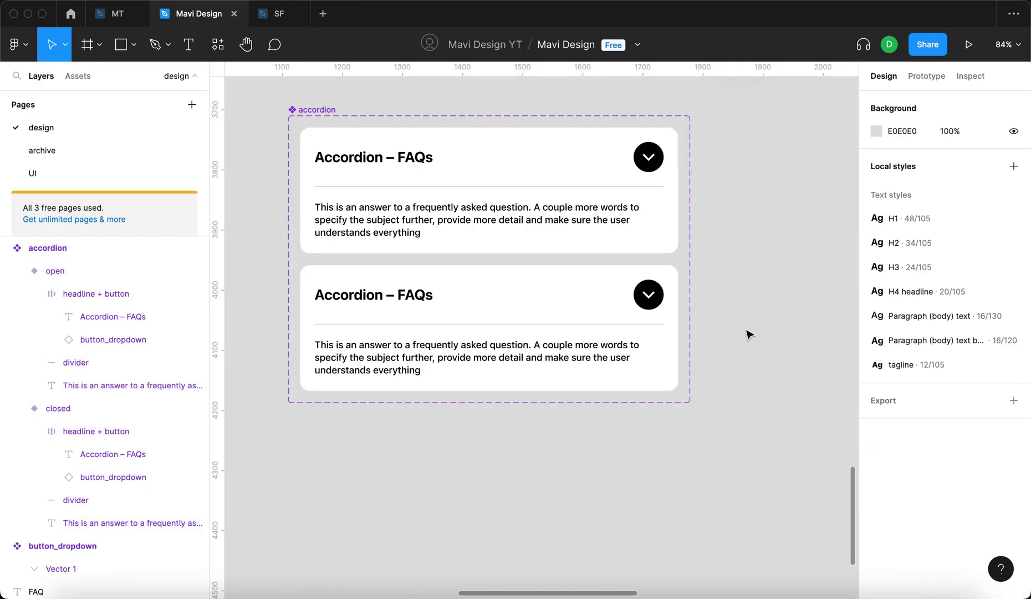
Change the closed variant's state value to no
{"action": "left_click", "coordinate": [610, 210]}
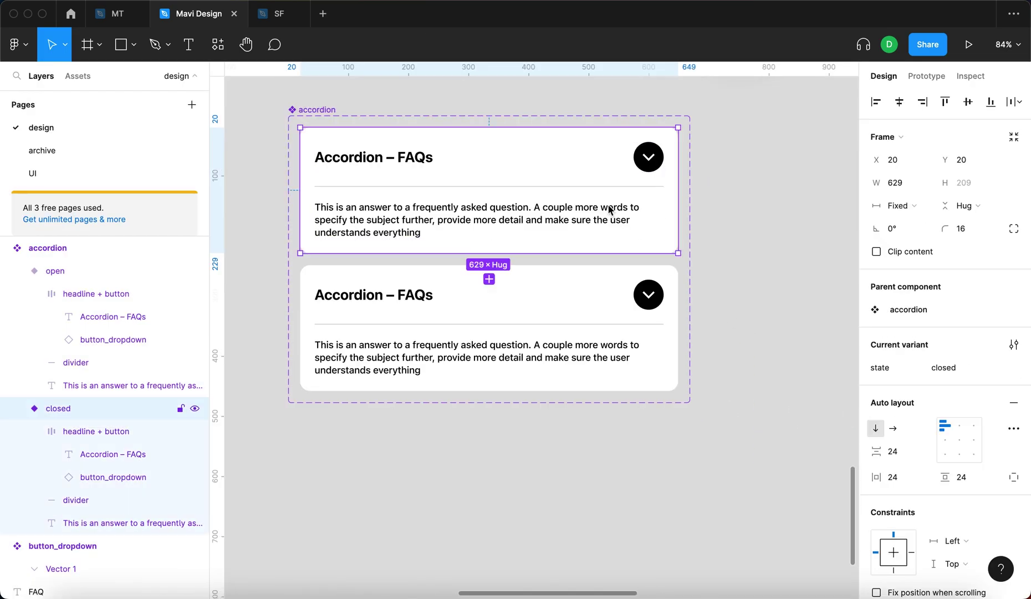
{"action": "left_click", "coordinate": [967, 367]}
{"action": "left_click", "coordinate": [765, 250]}
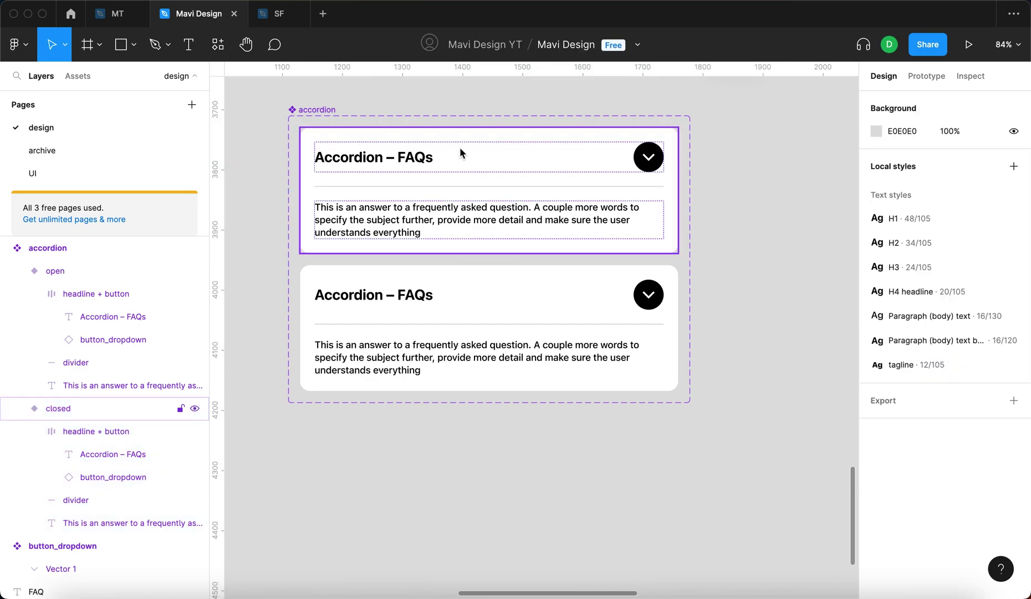
{"action": "left_click", "coordinate": [501, 153]}
{"action": "left_click", "coordinate": [948, 369]}
{"action": "type", "text": "no"}
{"action": "key", "text": "Return"}
Change the open variant's state value to yes and place an accordion instance below the set
{"action": "left_click", "coordinate": [490, 322]}
{"action": "left_click", "coordinate": [945, 369]}
{"action": "type", "text": "yes"}
{"action": "key", "text": "Return"}
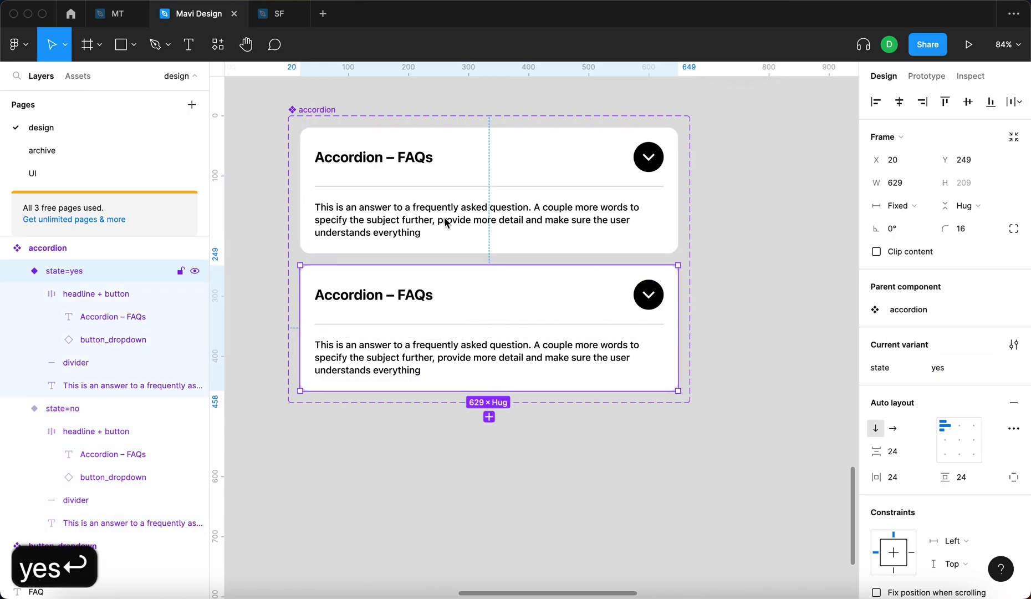
{"action": "left_click", "coordinate": [78, 76]}
{"action": "left_click_drag", "start_coordinate": [43, 242], "coordinate": [568, 479]}
Position the instance under the component set and set its headline property to 'Headline'
{"action": "scroll", "coordinate": [636, 501], "scroll_direction": "down", "scroll_amount": 1}
{"action": "left_click", "coordinate": [955, 309]}
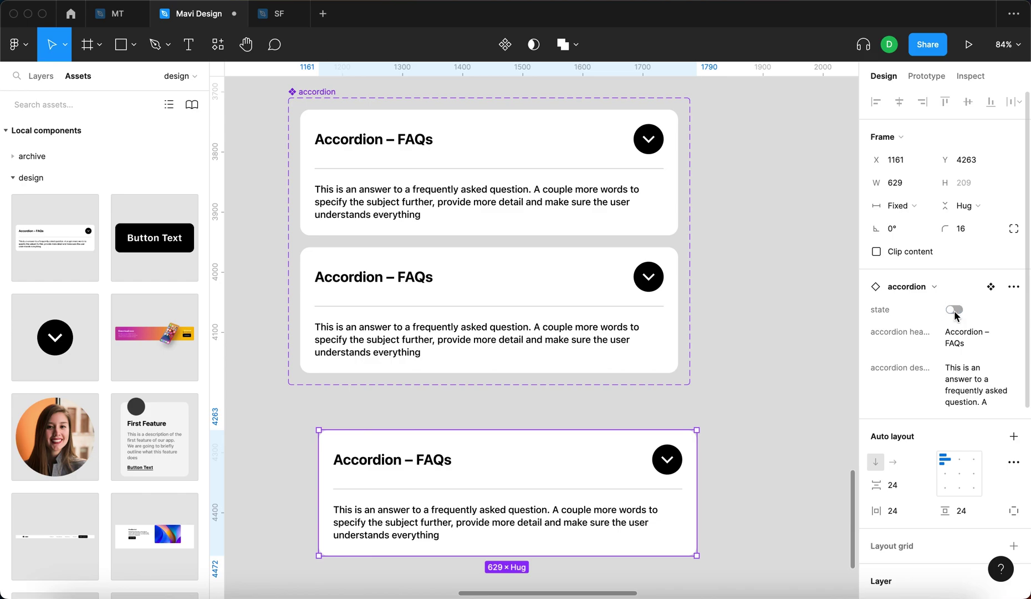
{"action": "left_click", "coordinate": [980, 339]}
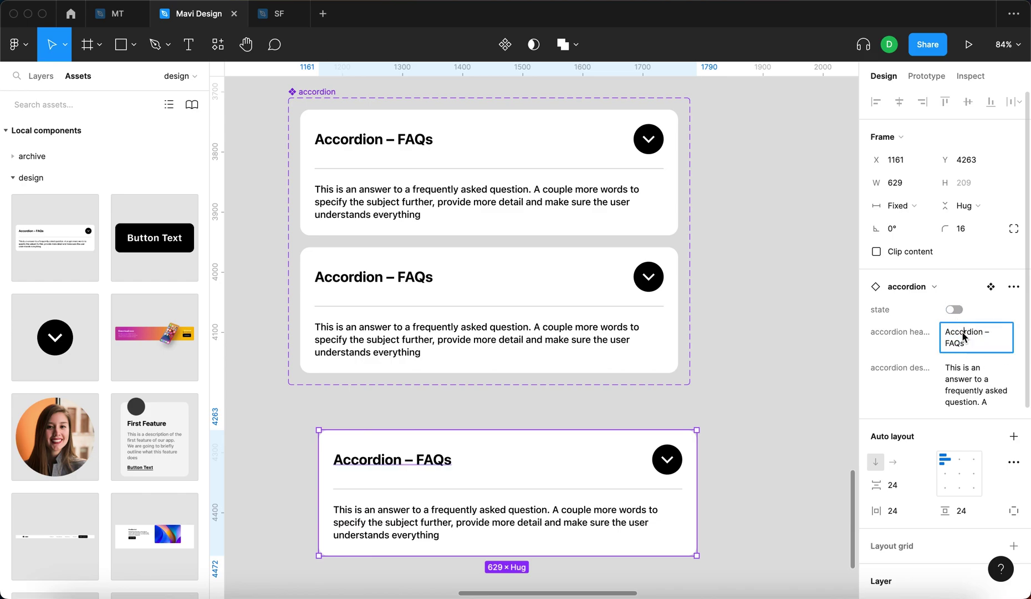
{"action": "key", "text": "super+a"}
{"action": "type", "text": "Headline"}
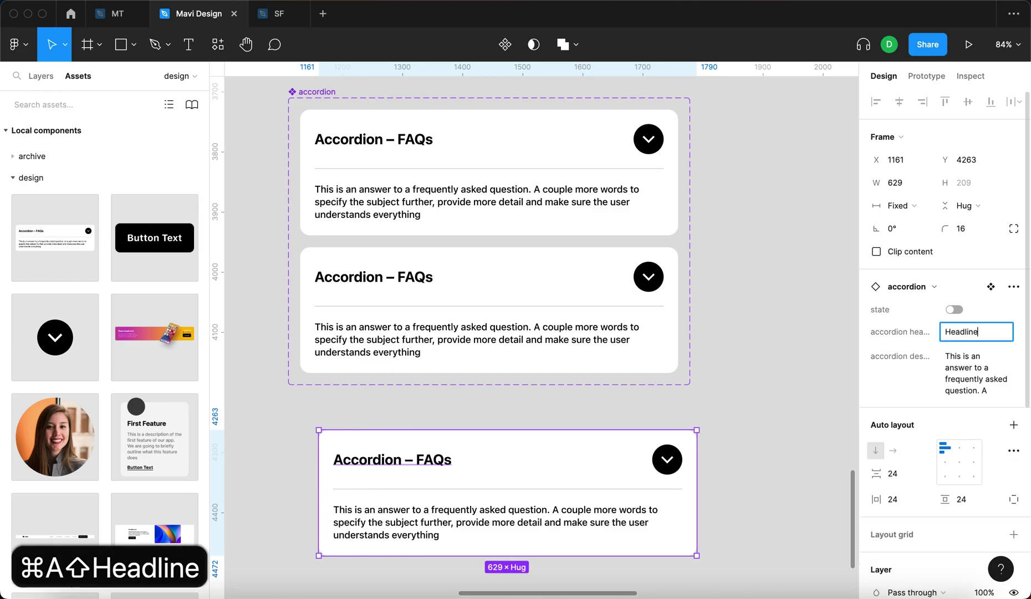
{"action": "key", "text": "Return"}
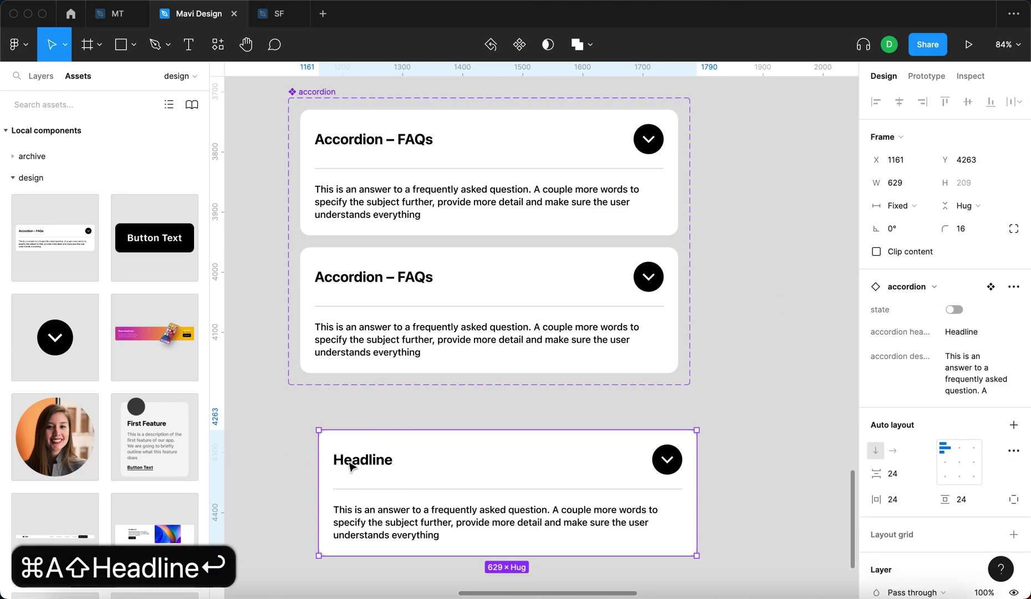
Set the description property to 'Description', then undo that change
{"action": "left_click", "coordinate": [951, 383]}
{"action": "key", "text": "super+a"}
{"action": "type", "text": "Des"}
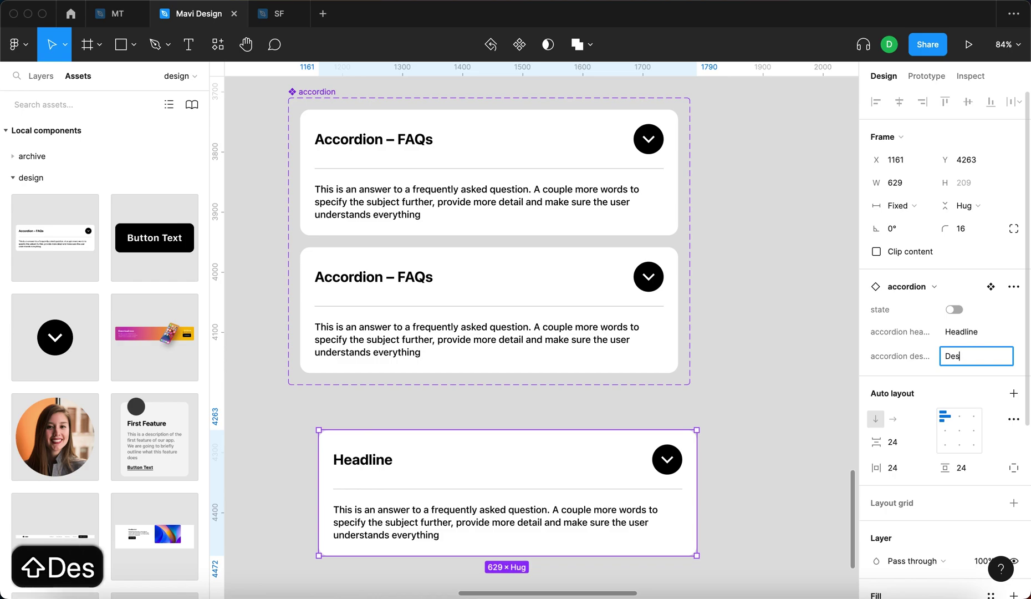
{"action": "type", "text": "cription"}
{"action": "key", "text": "Return"}
{"action": "left_click", "coordinate": [764, 449]}
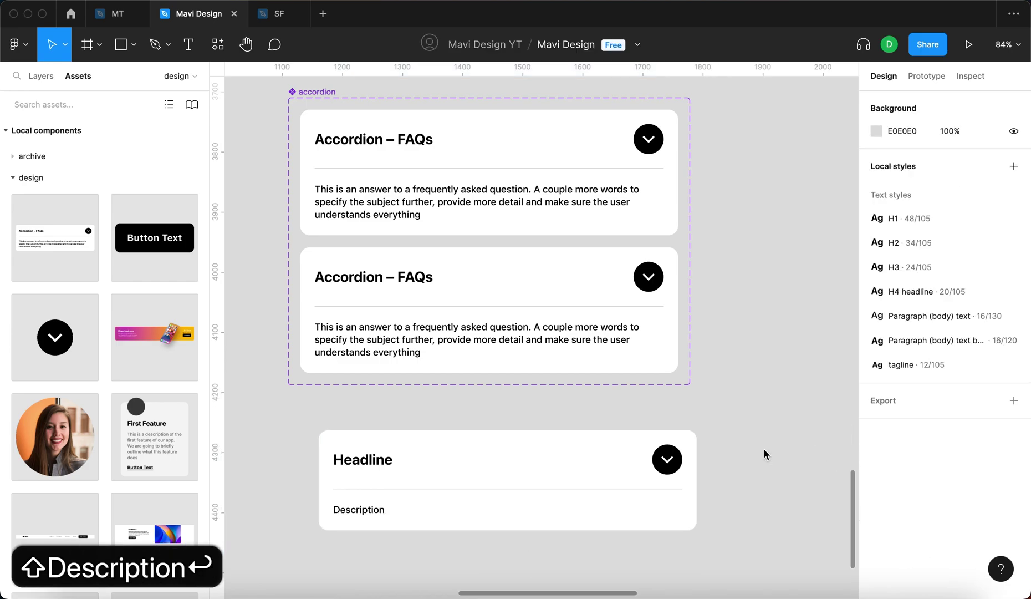
{"action": "key", "text": "super+z"}
{"action": "key", "text": "super+z"}
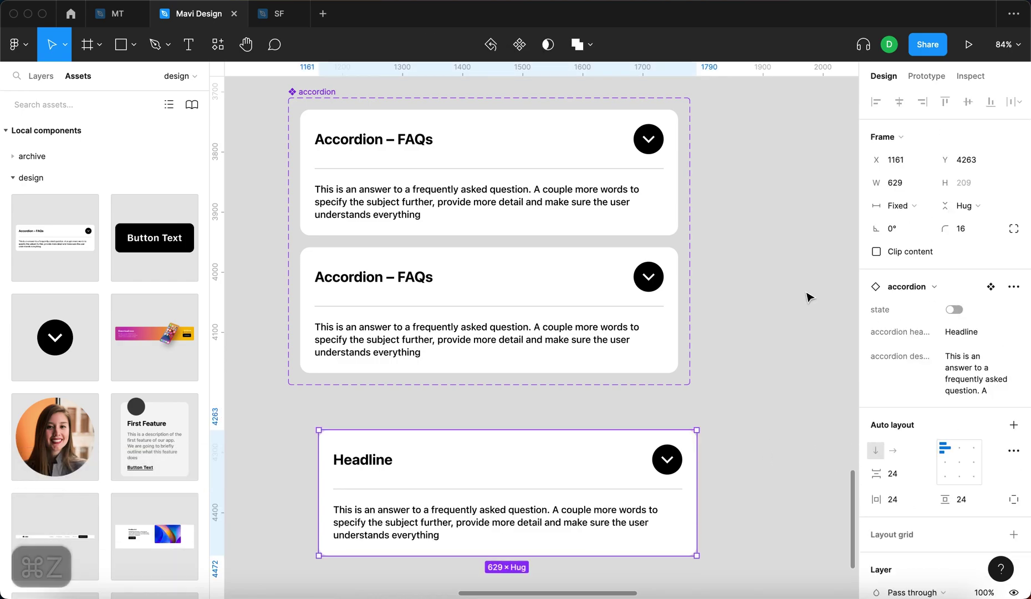
{"action": "key", "text": "super+z"}
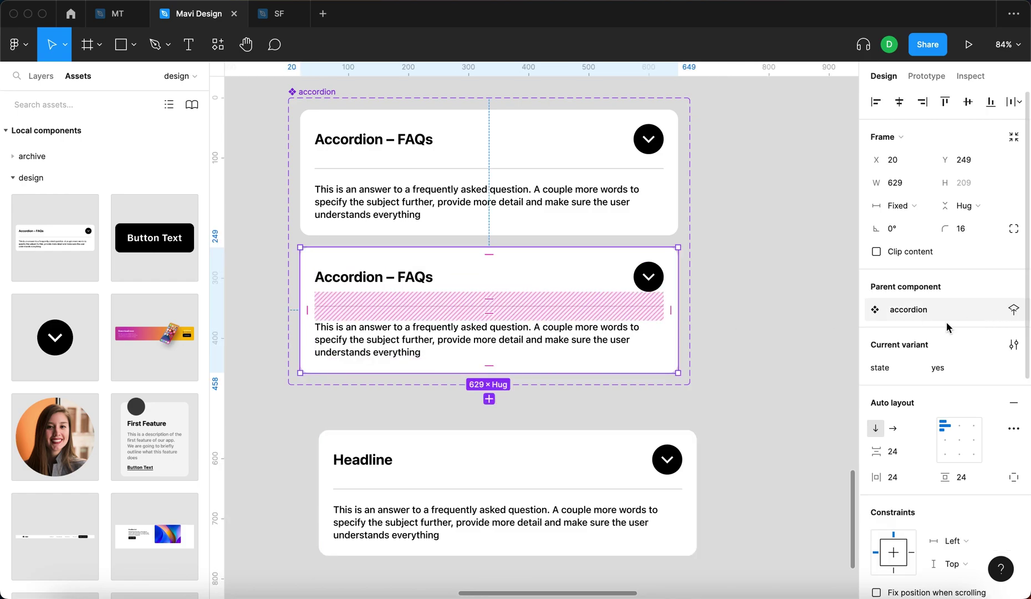
Inspect the state=no and state=yes variants and the Headline instance
{"action": "left_click", "coordinate": [770, 299]}
{"action": "left_click", "coordinate": [553, 203]}
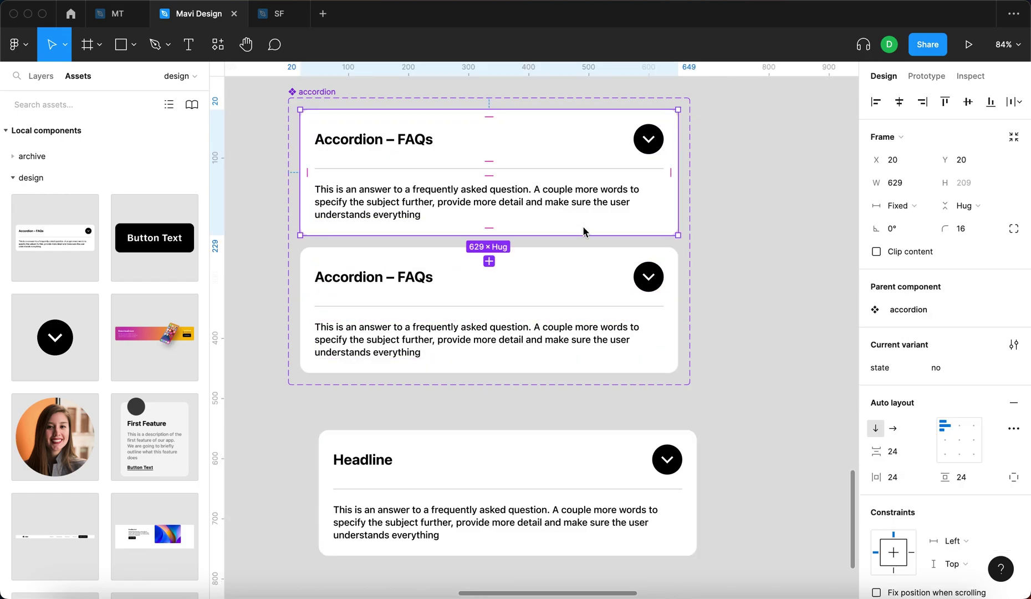
{"action": "left_click", "coordinate": [595, 280]}
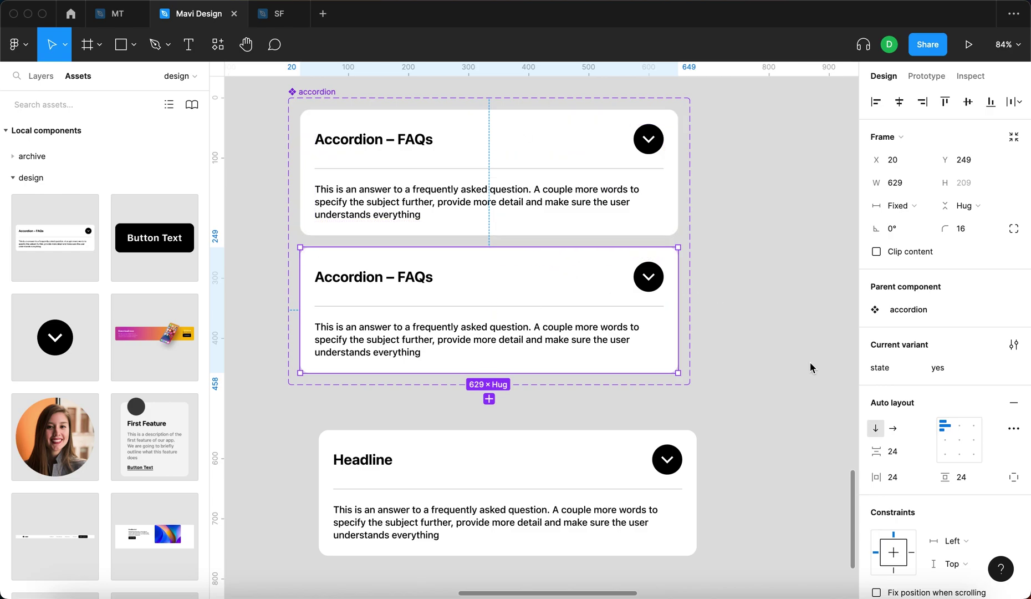
{"action": "left_click", "coordinate": [685, 435]}
{"action": "left_click", "coordinate": [751, 409]}
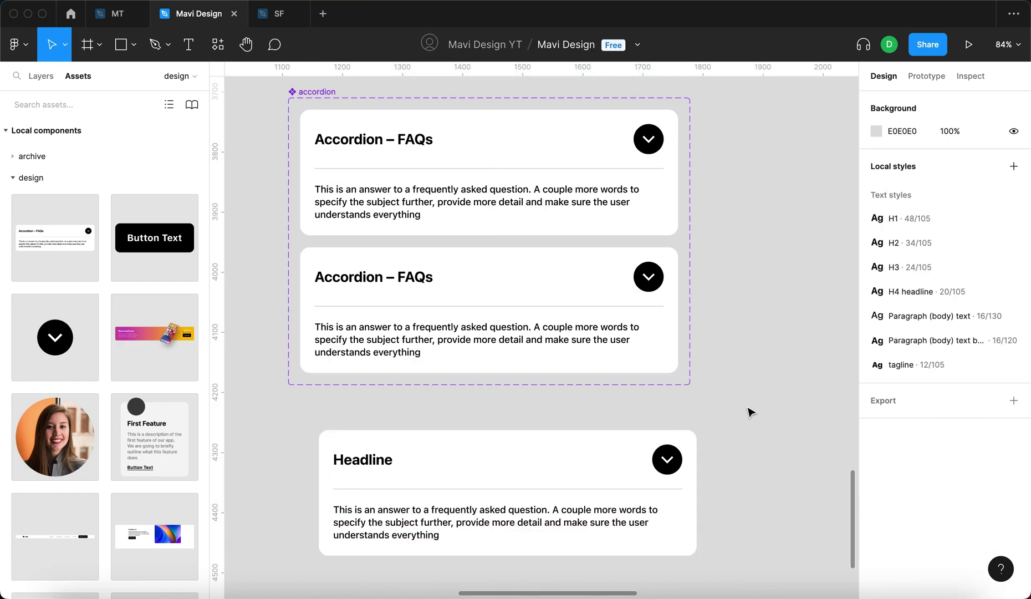
Drag the state=yes variant within the set's auto layout and show the layer tree
{"action": "scroll", "coordinate": [666, 367], "scroll_direction": "up", "scroll_amount": 1}
{"action": "left_click_drag", "start_coordinate": [636, 336], "coordinate": [610, 233]}
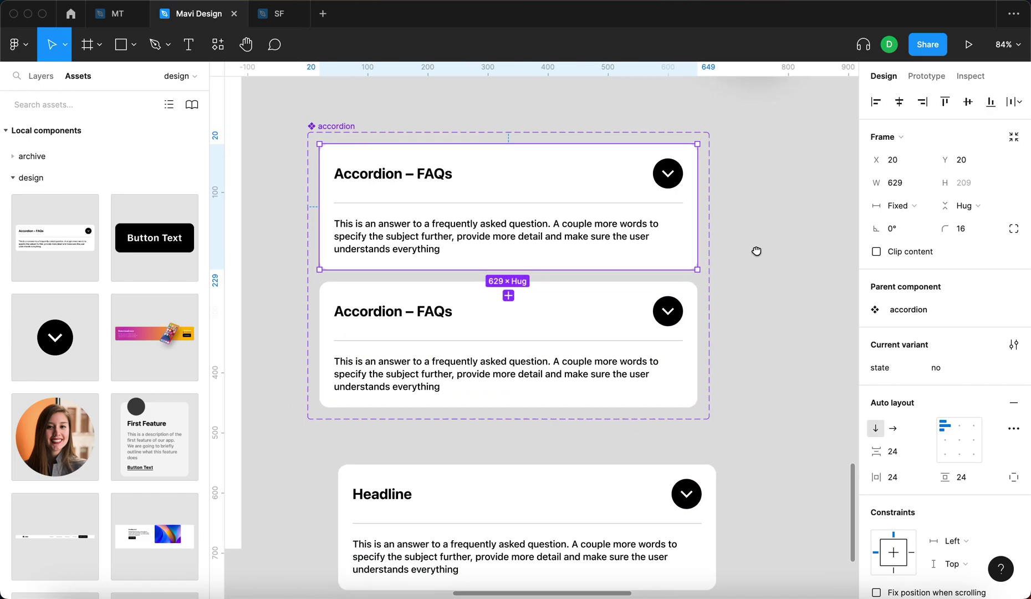
{"action": "scroll", "coordinate": [760, 251], "scroll_direction": "left", "scroll_amount": 3}
{"action": "scroll", "coordinate": [760, 251], "scroll_direction": "up", "scroll_amount": 2}
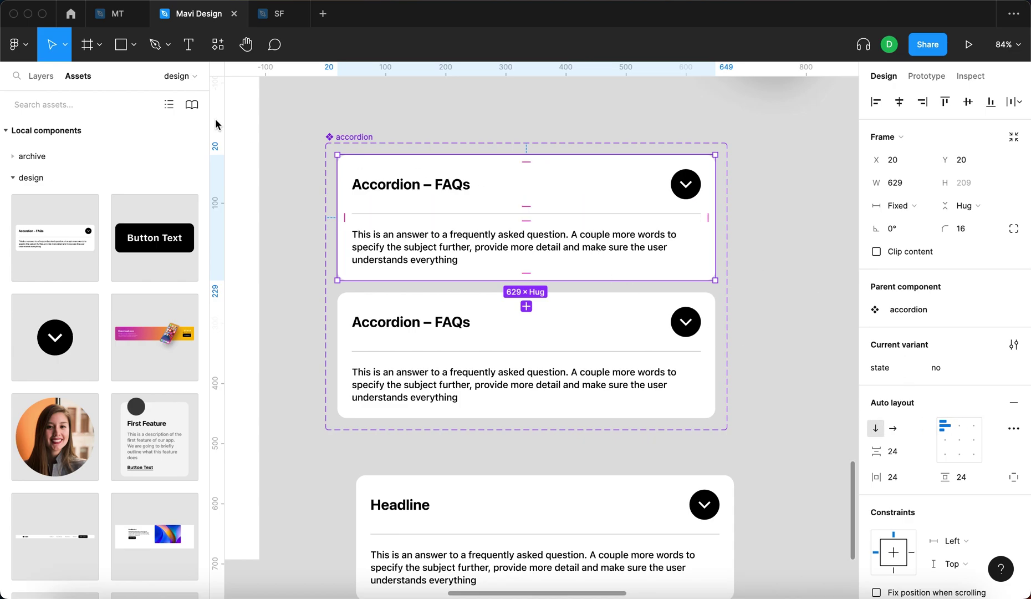
{"action": "left_click", "coordinate": [33, 76]}
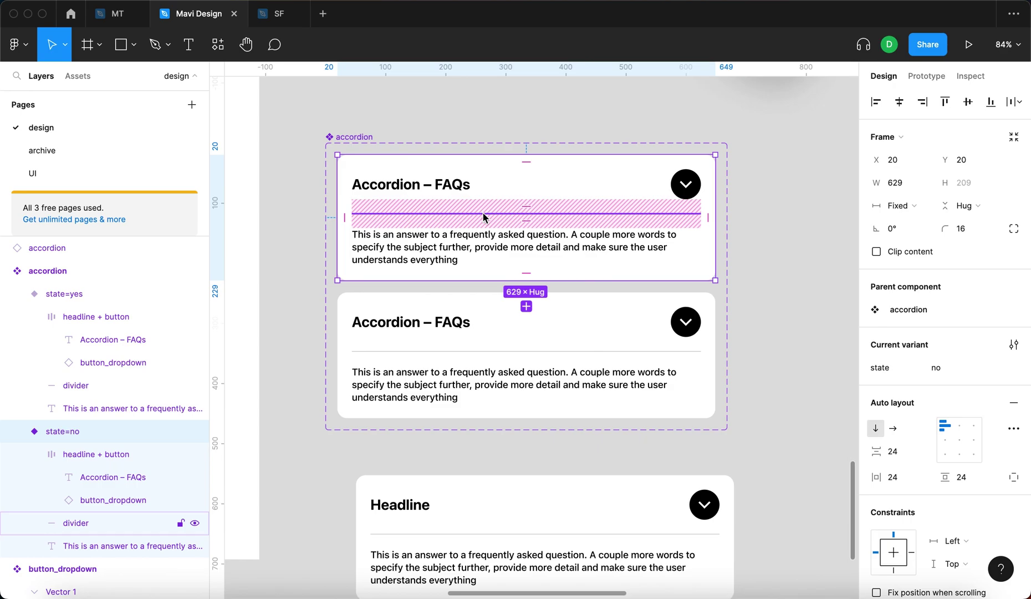
Hide the divider and answer text in the state=no variant
{"action": "left_click", "coordinate": [484, 218]}
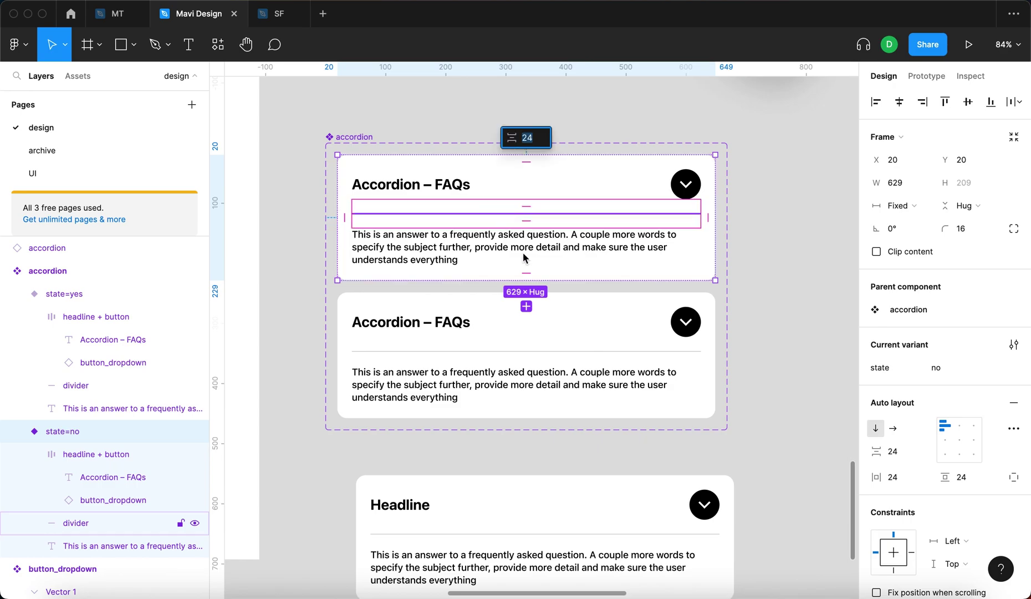
{"action": "left_click", "coordinate": [428, 252]}
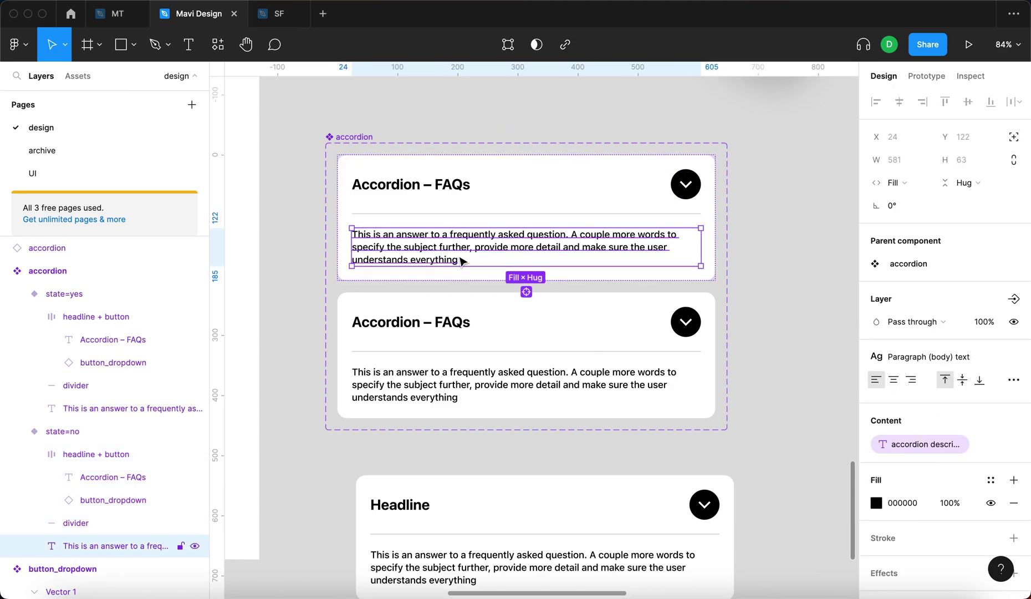
{"action": "left_click", "coordinate": [454, 218], "text": "shift"}
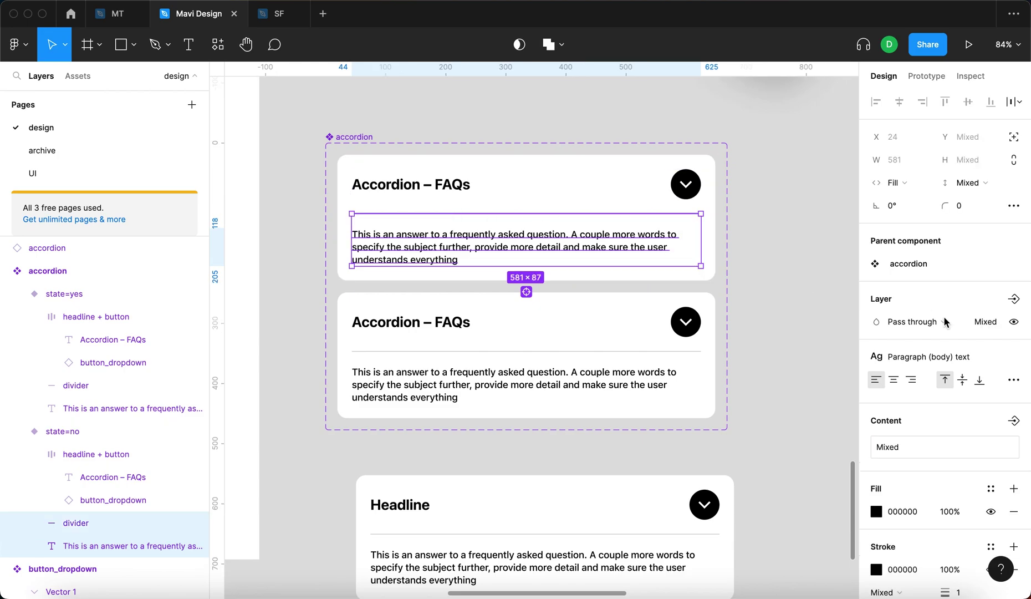
{"action": "left_click", "coordinate": [1013, 322]}
{"action": "left_click", "coordinate": [794, 391]}
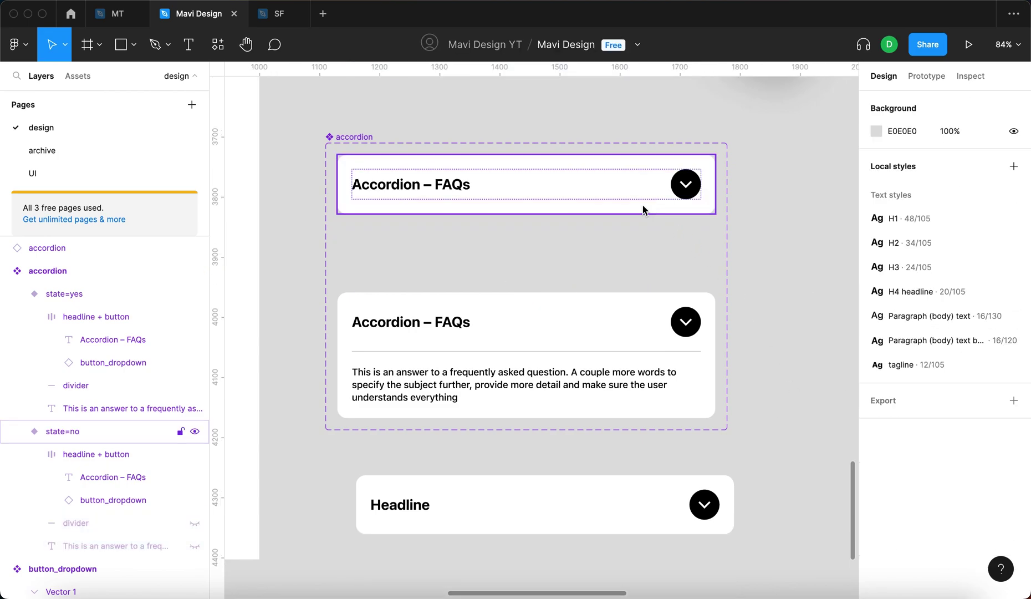
{"action": "left_click", "coordinate": [370, 195]}
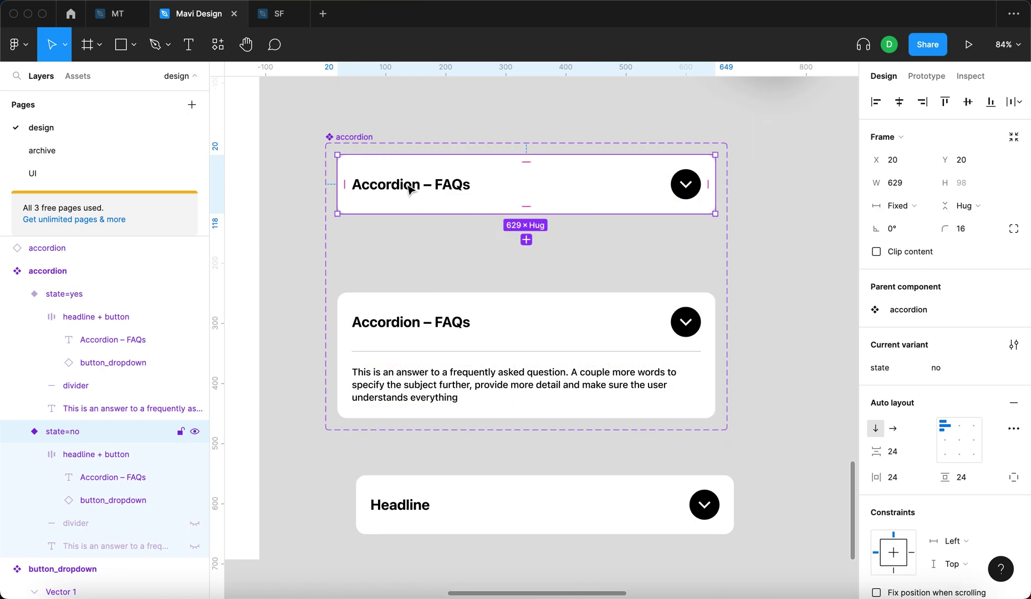
Nudge the Headline instance up and left, then toggle its state between open and closed
{"action": "left_click", "coordinate": [805, 239]}
{"action": "scroll", "coordinate": [776, 352], "scroll_direction": "down", "scroll_amount": 3}
{"action": "left_click", "coordinate": [652, 426]}
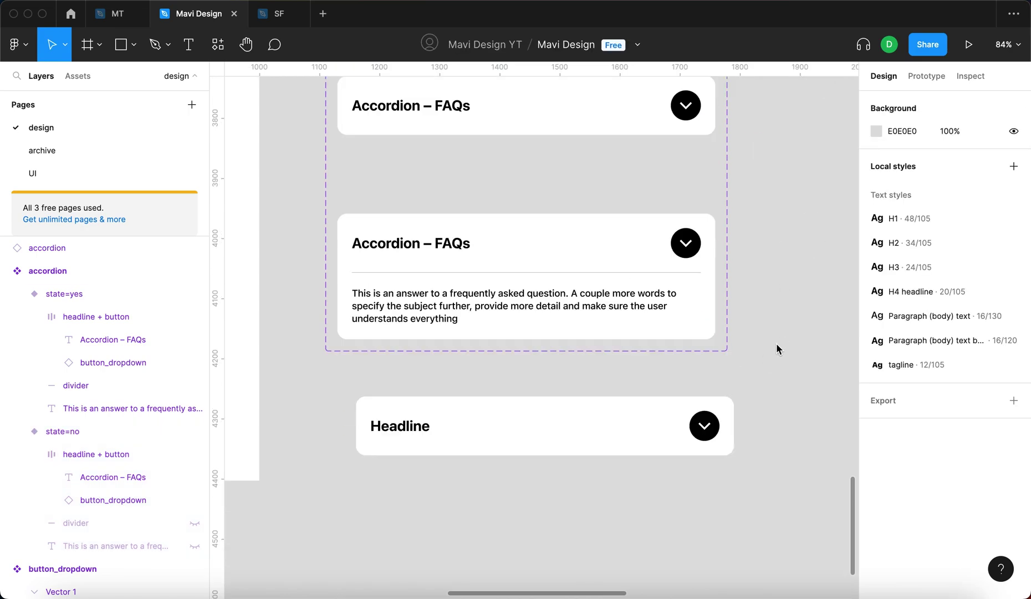
{"action": "left_click_drag", "start_coordinate": [808, 424], "coordinate": [820, 370]}
{"action": "mouse_move", "coordinate": [692, 384]}
{"action": "left_mouse_down"}
{"action": "mouse_move", "coordinate": [651, 375]}
{"action": "mouse_move", "coordinate": [683, 370]}
{"action": "left_mouse_up"}
{"action": "left_click", "coordinate": [961, 311]}
{"action": "left_click", "coordinate": [959, 311]}
{"action": "left_click", "coordinate": [959, 310]}
{"action": "left_click", "coordinate": [955, 309]}
{"action": "left_click", "coordinate": [955, 309]}
Rotate the state=yes variant's dropdown button 180° so its chevron points up
{"action": "left_click", "coordinate": [802, 313]}
{"action": "scroll", "coordinate": [799, 328], "scroll_direction": "up", "scroll_amount": 5}
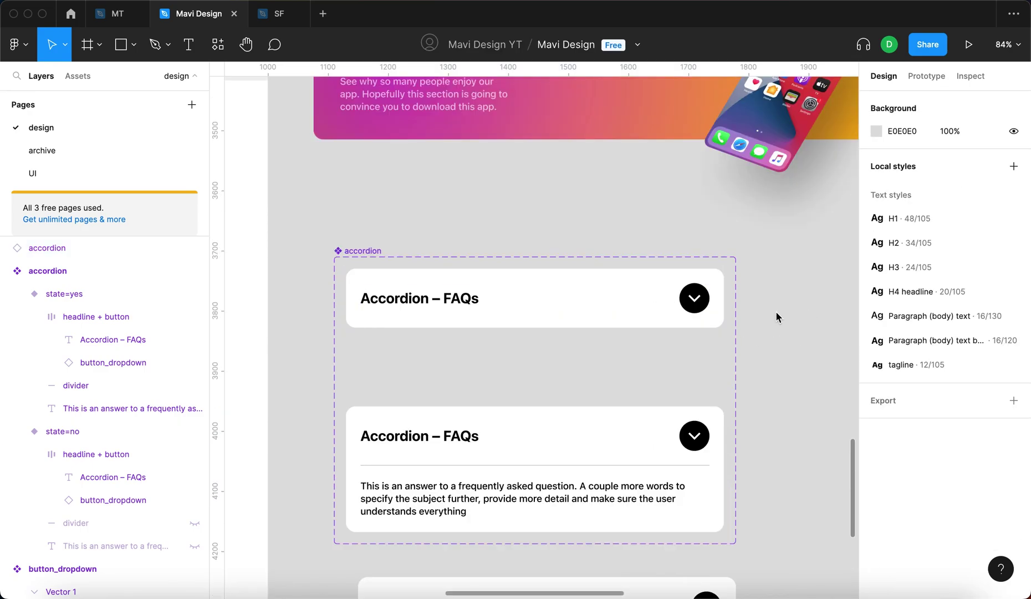
{"action": "scroll", "coordinate": [776, 311], "scroll_direction": "down", "scroll_amount": 1}
{"action": "left_click", "coordinate": [688, 417]}
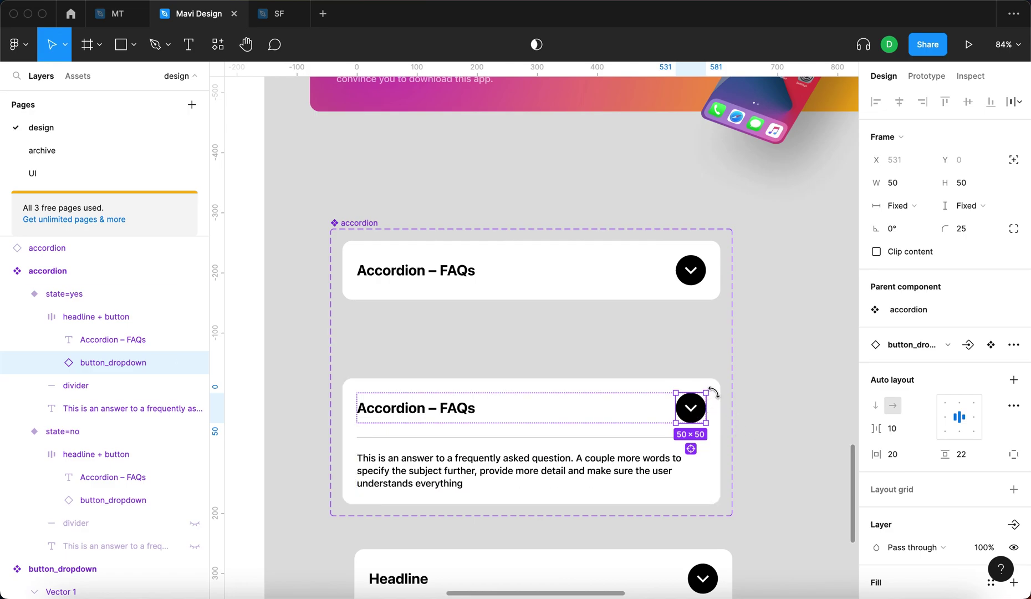
{"action": "left_click_drag", "start_coordinate": [714, 391], "coordinate": [653, 448]}
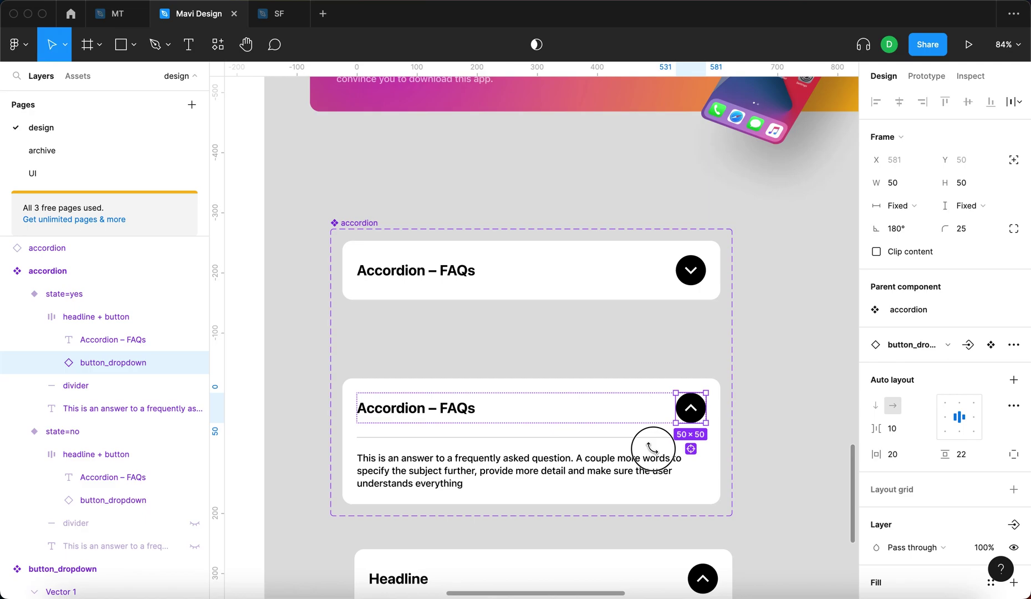
{"action": "left_click", "coordinate": [779, 432]}
{"action": "scroll", "coordinate": [495, 368], "scroll_direction": "down", "scroll_amount": 4}
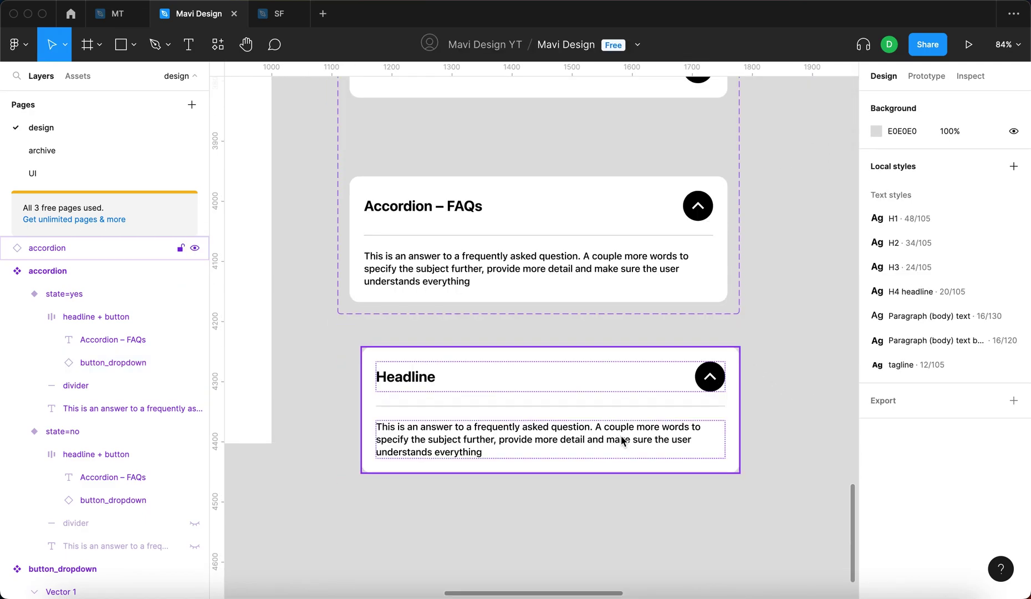
Toggle the Headline instance between collapsed and expanded to test its state switch
{"action": "left_click", "coordinate": [622, 440]}
{"action": "left_click", "coordinate": [954, 309]}
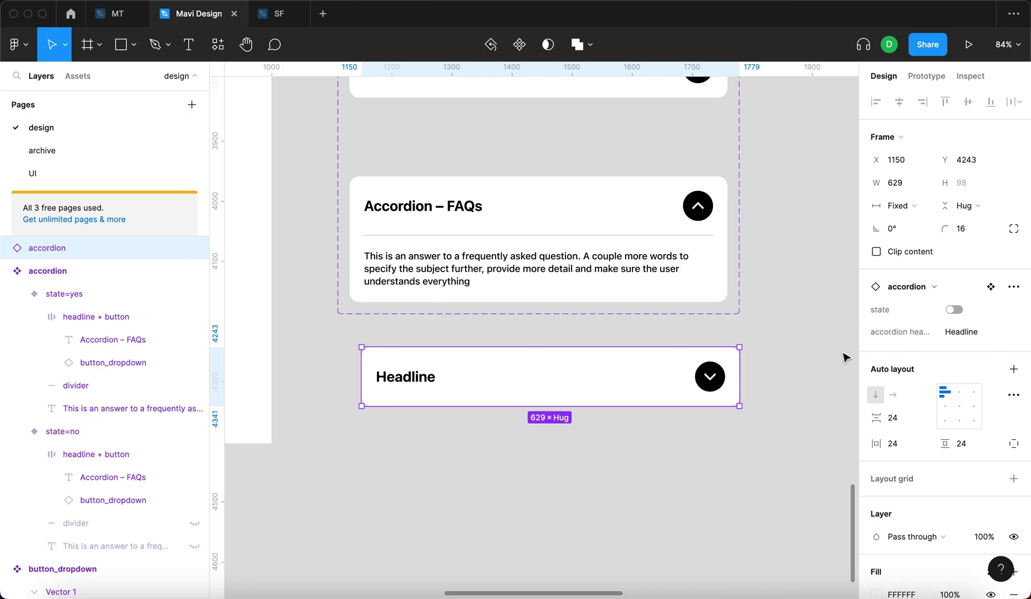
{"action": "left_click", "coordinate": [955, 309]}
{"action": "left_click", "coordinate": [955, 309]}
{"action": "left_click", "coordinate": [955, 309]}
{"action": "left_click", "coordinate": [991, 286]}
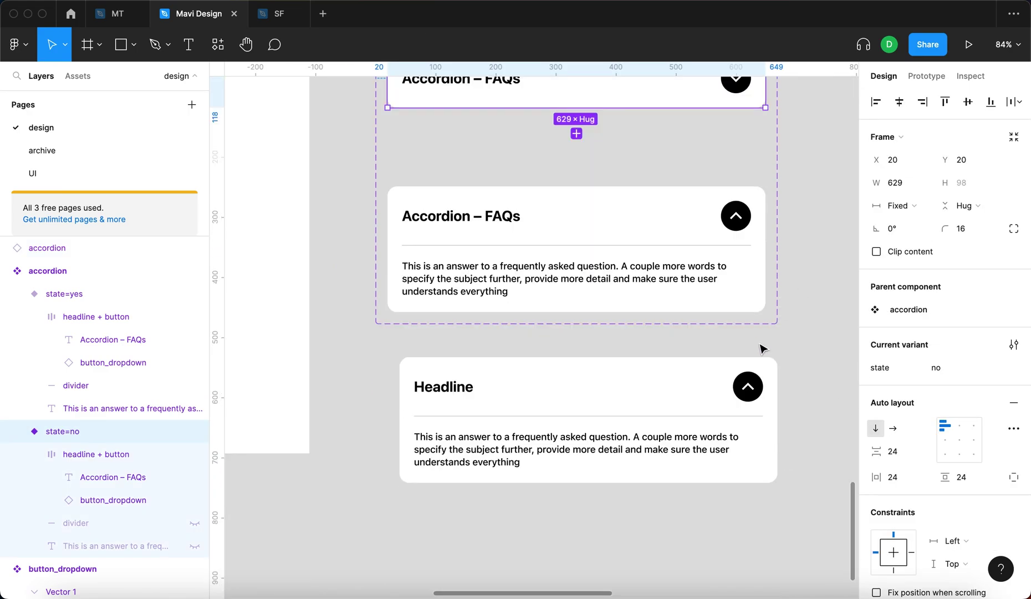
{"action": "left_click", "coordinate": [733, 397]}
{"action": "scroll", "coordinate": [721, 397], "scroll_direction": "up", "scroll_amount": 1}
{"action": "scroll", "coordinate": [715, 399], "scroll_direction": "down", "scroll_amount": 5}
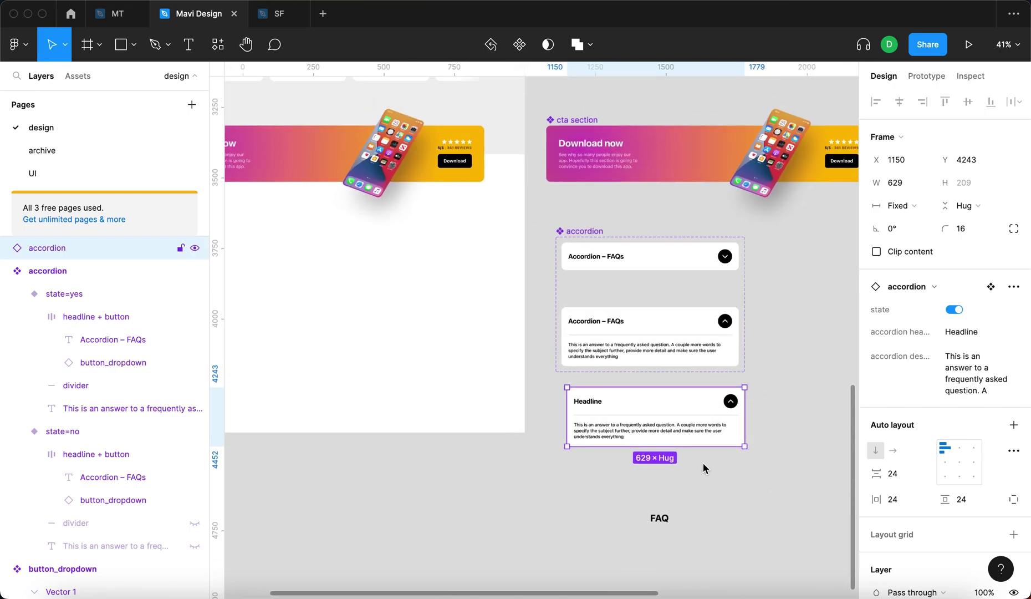
{"action": "left_click", "coordinate": [704, 469]}
{"action": "left_click", "coordinate": [696, 427]}
{"action": "left_click", "coordinate": [783, 456]}
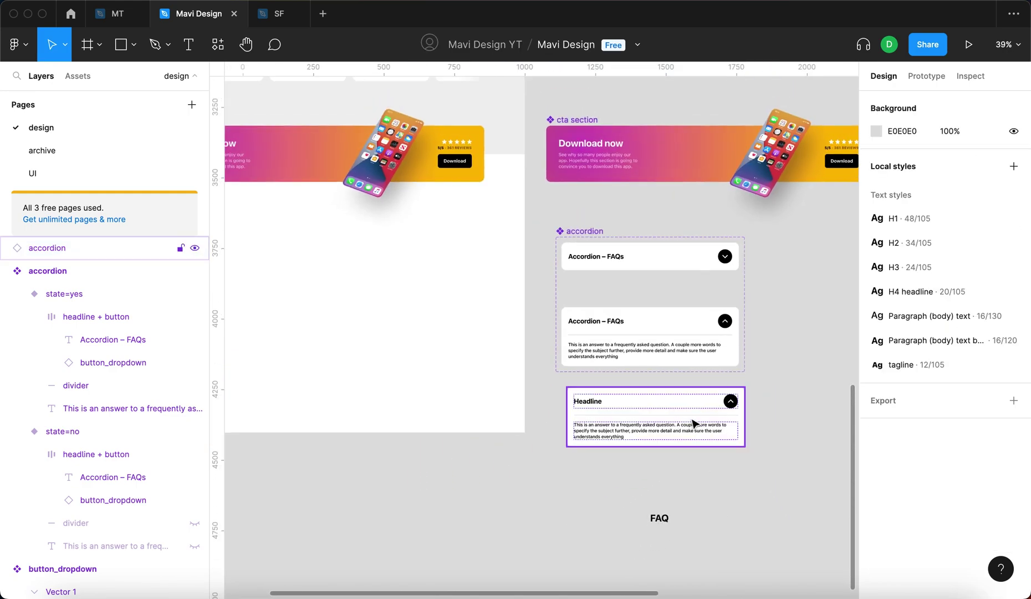
Place the Headline accordion in the website frame under the Download now section, sent to back
{"action": "left_click_drag", "start_coordinate": [693, 424], "coordinate": [390, 256]}
{"action": "key", "text": "alt+super+bracketleft"}
{"action": "left_click", "coordinate": [417, 295]}
Preview the website frame as a prototype presentation
{"action": "scroll", "coordinate": [418, 298], "scroll_direction": "up", "scroll_amount": 2}
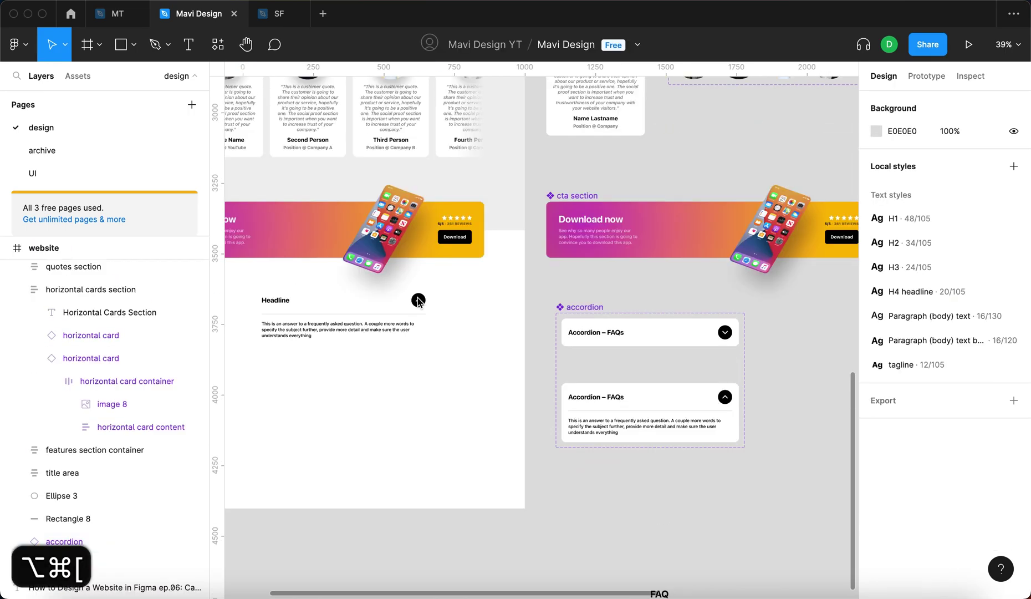
{"action": "scroll", "coordinate": [457, 274], "scroll_direction": "up", "scroll_amount": 5}
{"action": "scroll", "coordinate": [421, 233], "scroll_direction": "down", "scroll_amount": 3}
{"action": "left_click", "coordinate": [404, 200]}
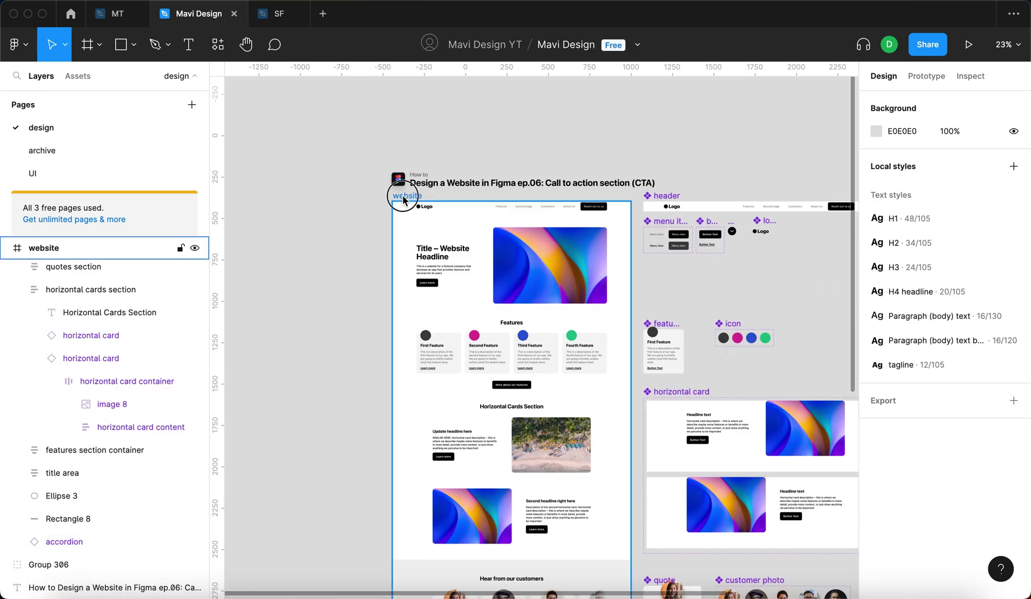
{"action": "left_click", "coordinate": [968, 44]}
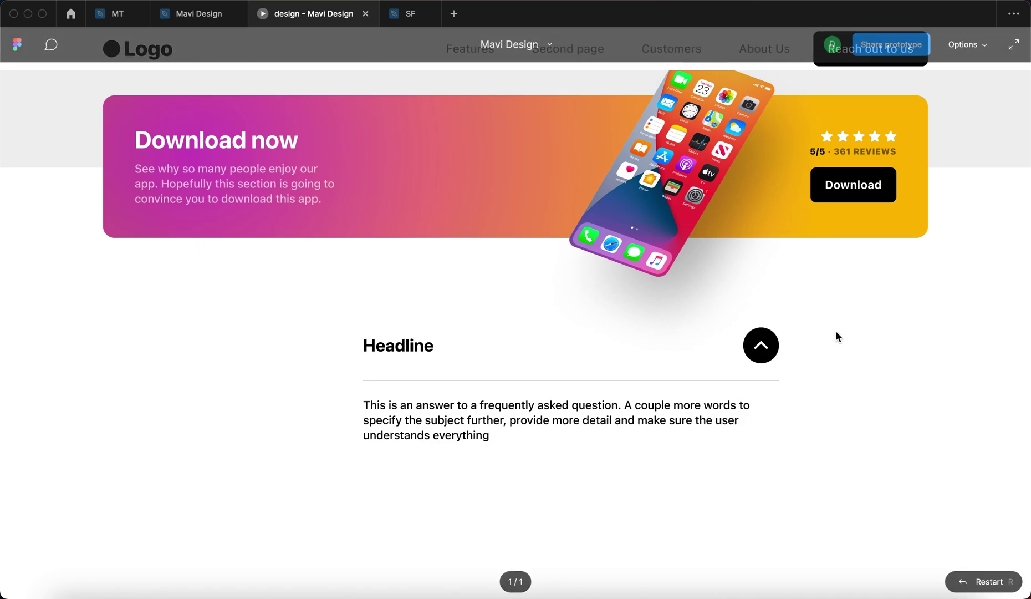
Return from the prototype preview to the Mavi Design editor and move around the canvas
{"action": "scroll", "coordinate": [762, 368], "scroll_direction": "down", "scroll_amount": 1}
{"action": "scroll", "coordinate": [761, 366], "scroll_direction": "down", "scroll_amount": 2}
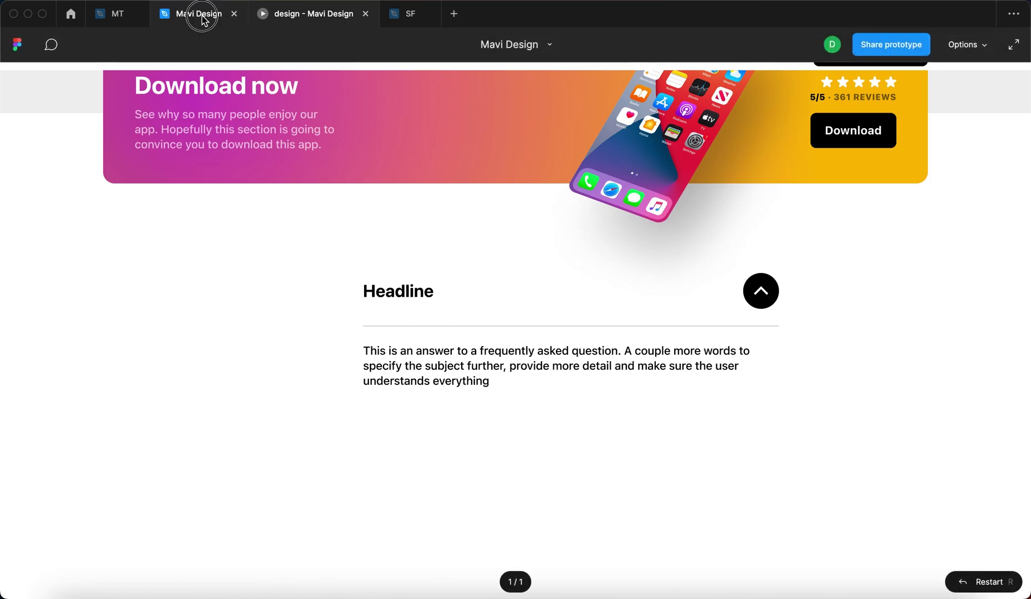
{"action": "left_click", "coordinate": [200, 14]}
{"action": "scroll", "coordinate": [657, 360], "scroll_direction": "down", "scroll_amount": 10}
{"action": "scroll", "coordinate": [478, 404], "scroll_direction": "down", "scroll_amount": 3}
{"action": "scroll", "coordinate": [478, 404], "scroll_direction": "right", "scroll_amount": 5}
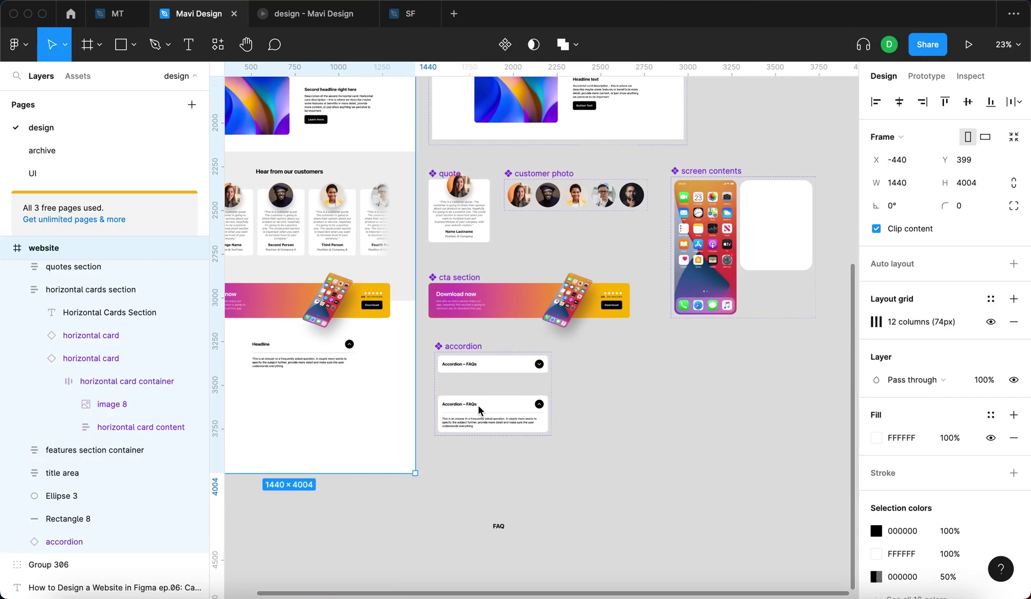
{"action": "scroll", "coordinate": [478, 404], "scroll_direction": "up", "scroll_amount": 5}
{"action": "scroll", "coordinate": [478, 404], "scroll_direction": "up", "scroll_amount": 3}
Check the prototype preview again, then go back to the editor showing the accordion variants
{"action": "left_click", "coordinate": [302, 27]}
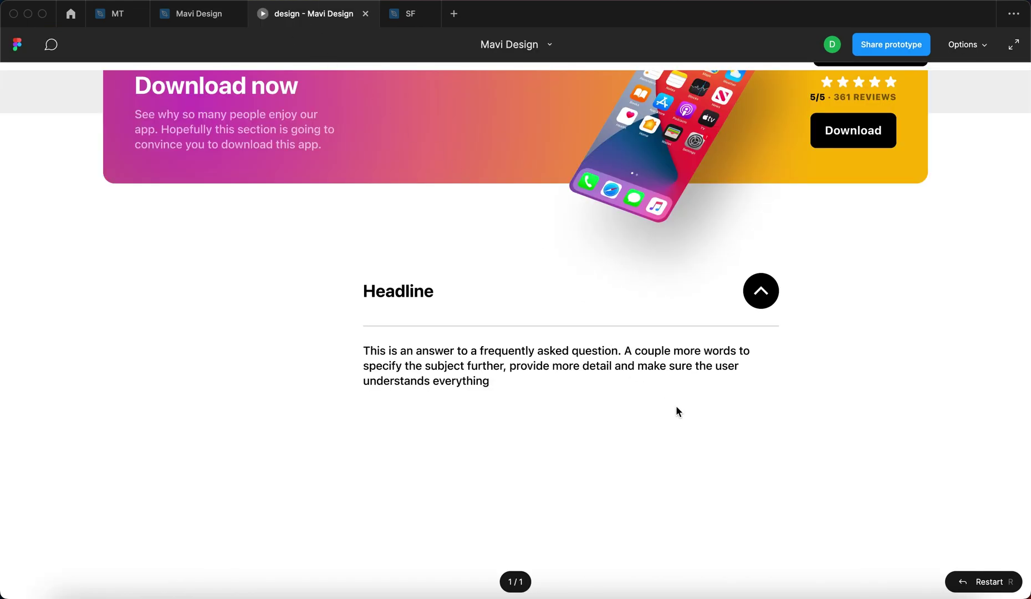
{"action": "left_click", "coordinate": [189, 13]}
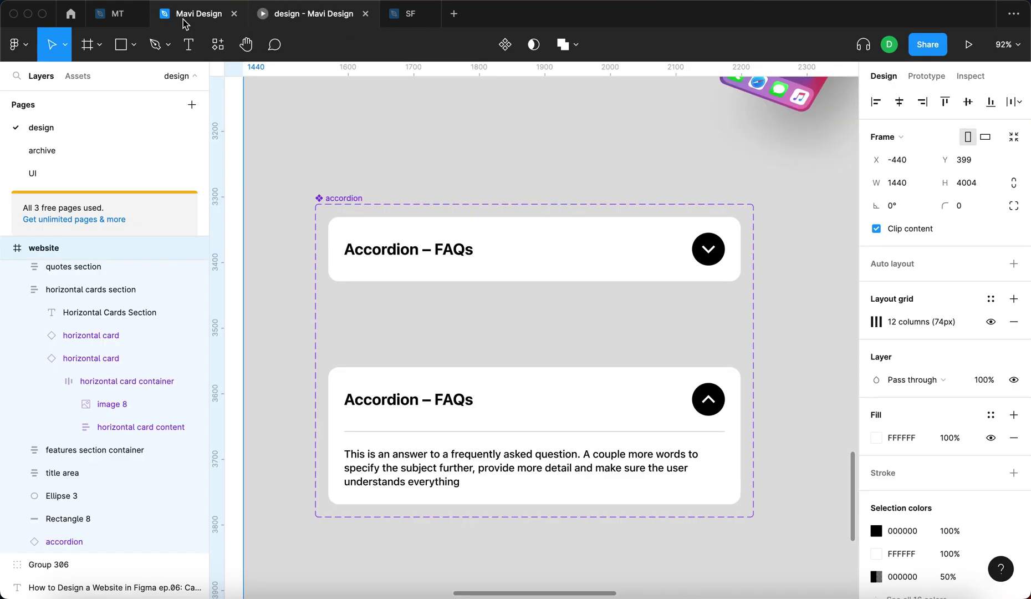
{"action": "left_click", "coordinate": [781, 336]}
{"action": "scroll", "coordinate": [734, 283], "scroll_direction": "down", "scroll_amount": 2}
{"action": "scroll", "coordinate": [734, 283], "scroll_direction": "right", "scroll_amount": 2}
{"action": "left_click", "coordinate": [764, 403]}
{"action": "scroll", "coordinate": [734, 378], "scroll_direction": "down", "scroll_amount": 2}
{"action": "scroll", "coordinate": [734, 378], "scroll_direction": "left", "scroll_amount": 2}
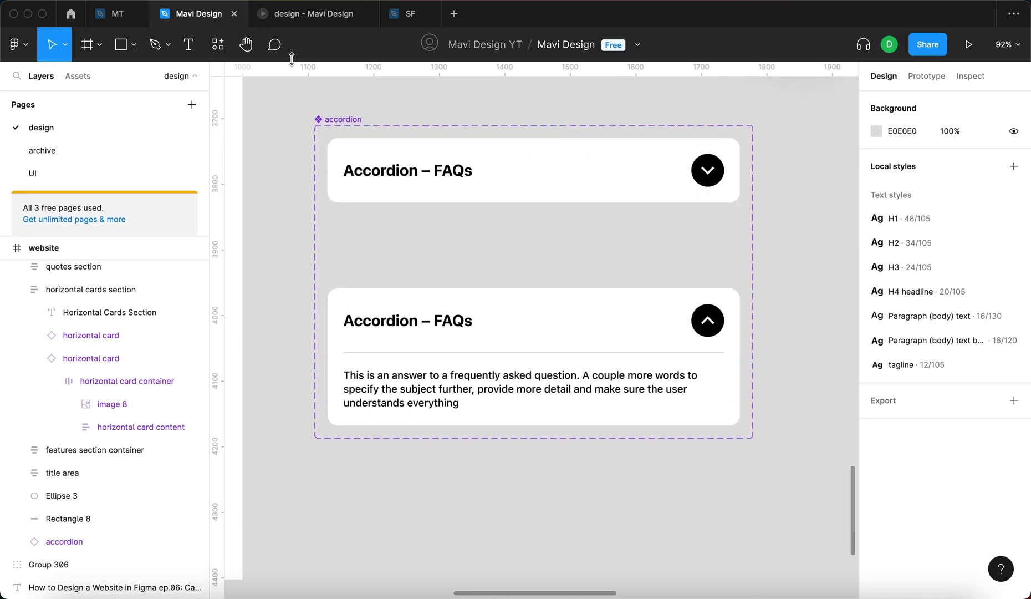
{"action": "left_click", "coordinate": [292, 16]}
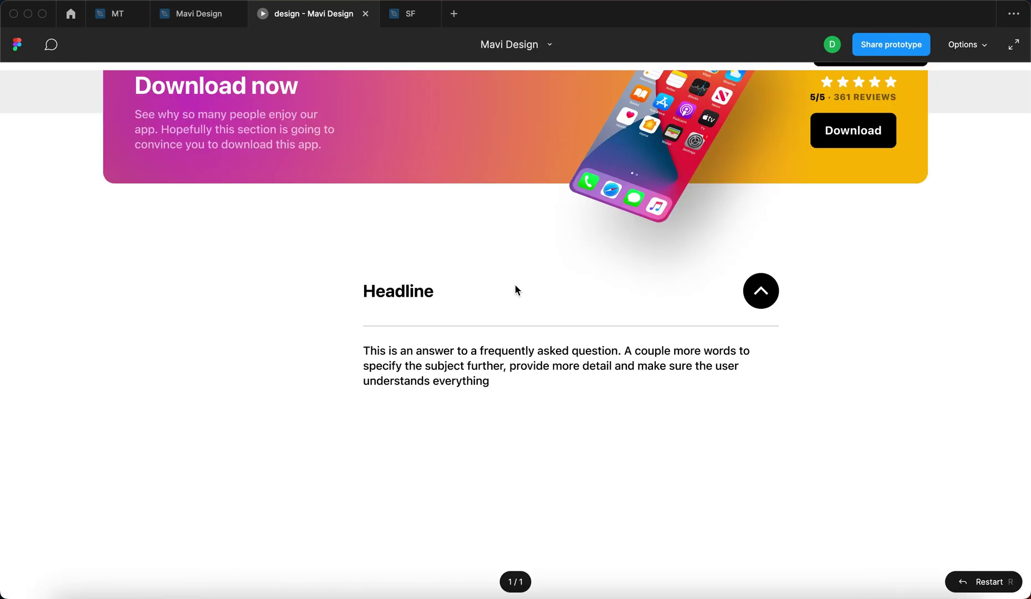
{"action": "left_click", "coordinate": [215, 15]}
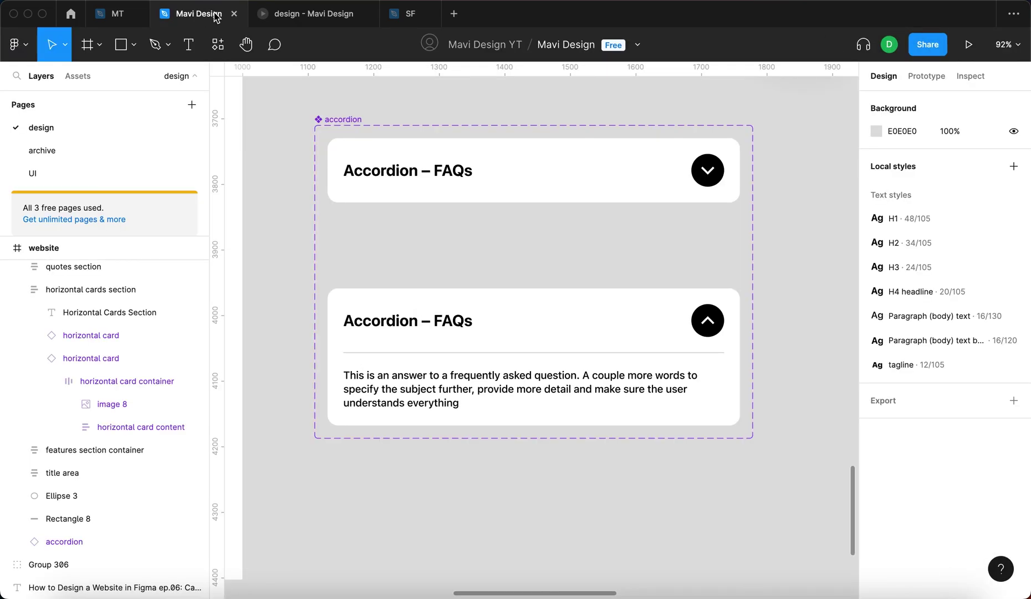
Link the state=no headline row to state=yes on click with Smart animate, Ease out, 250ms
{"action": "double_click", "coordinate": [613, 177]}
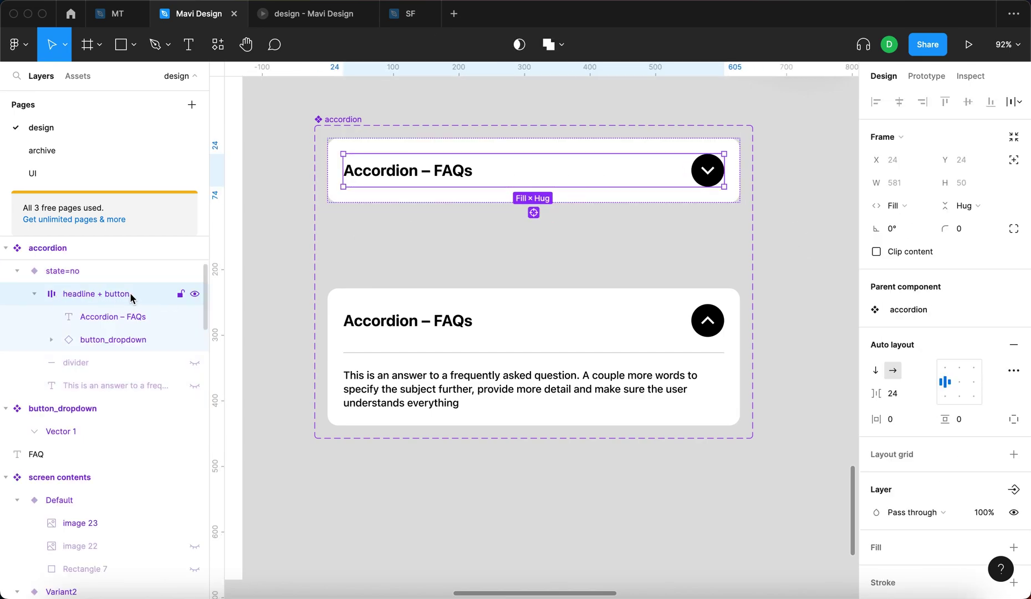
{"action": "left_click", "coordinate": [920, 74]}
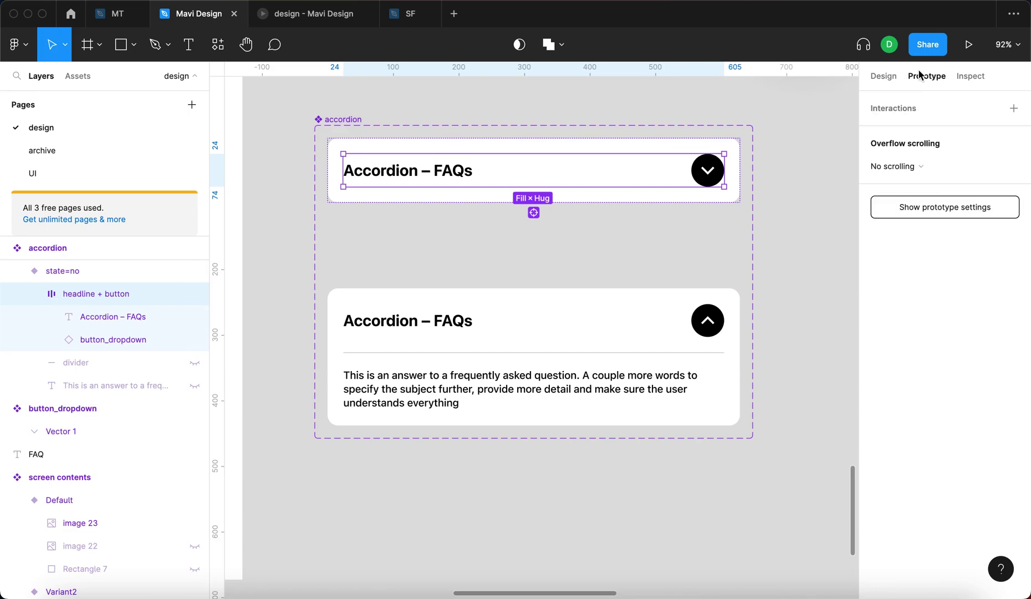
{"action": "left_click_drag", "start_coordinate": [529, 184], "coordinate": [640, 292]}
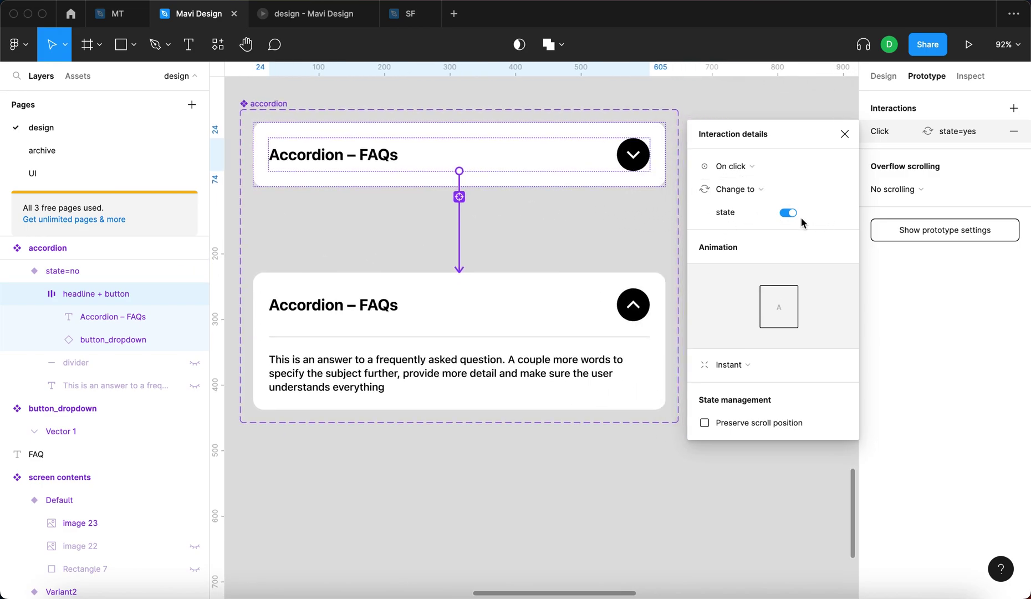
{"action": "left_click", "coordinate": [743, 365]}
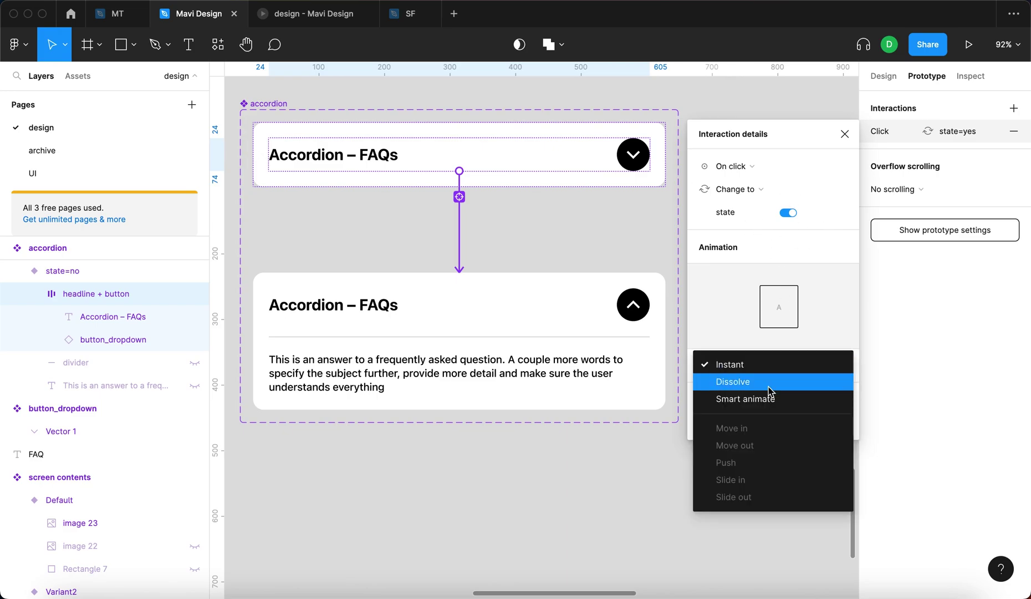
{"action": "left_click", "coordinate": [774, 398]}
{"action": "left_click", "coordinate": [805, 393]}
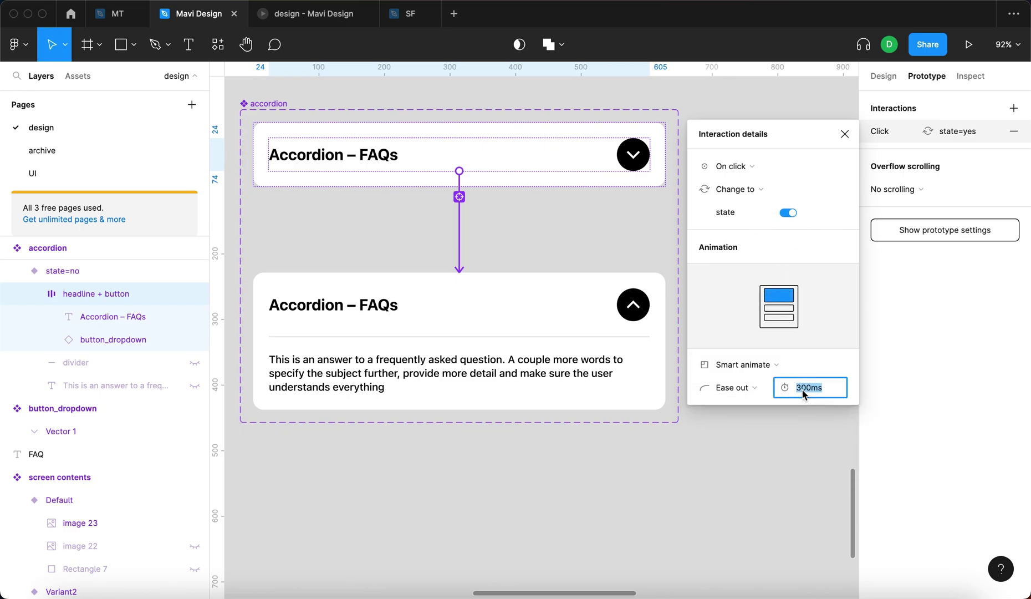
{"action": "type", "text": "250"}
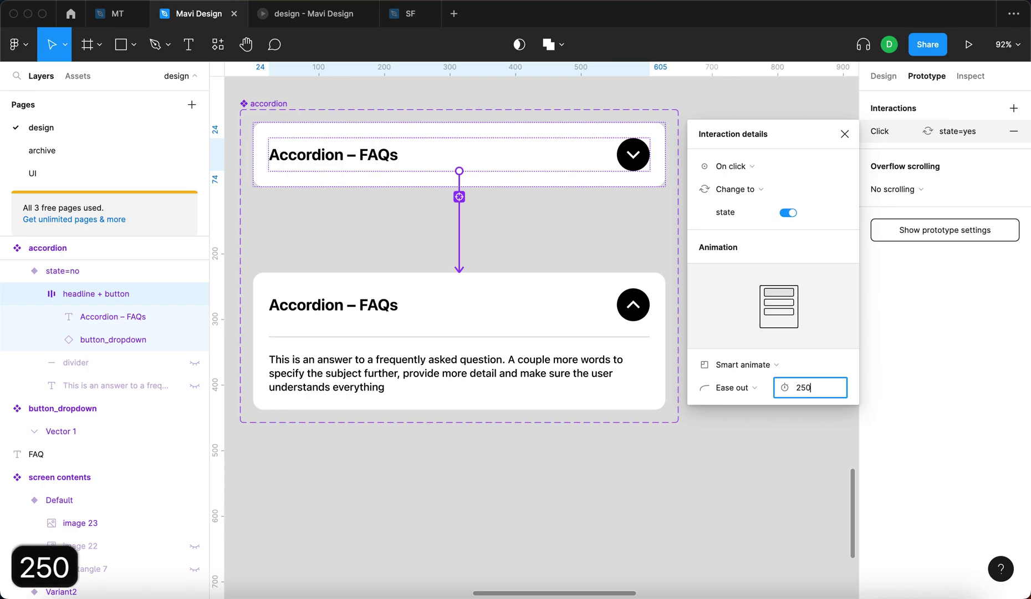
{"action": "key", "text": "Return"}
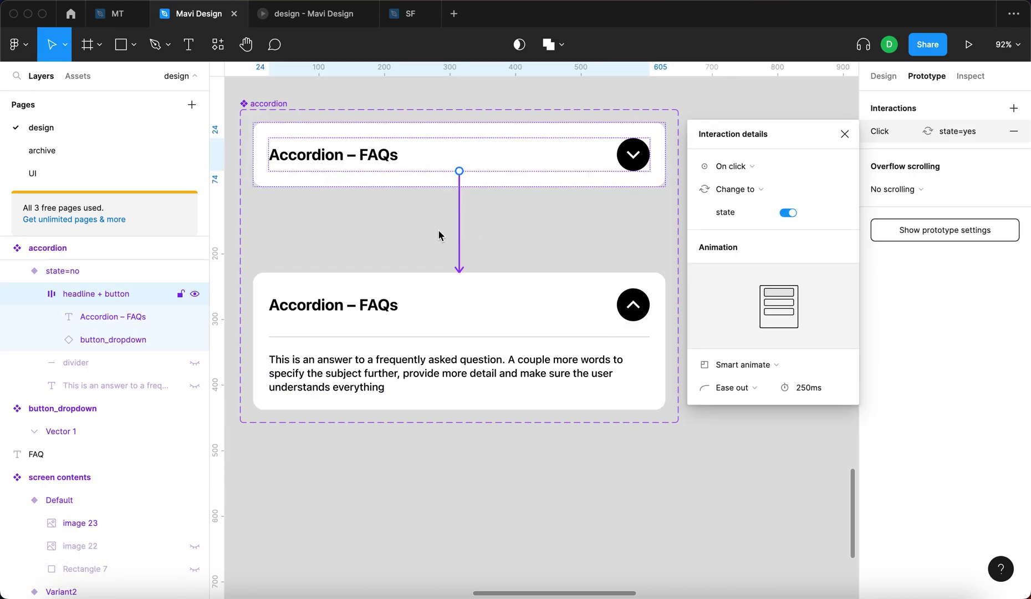
{"action": "left_click", "coordinate": [561, 306]}
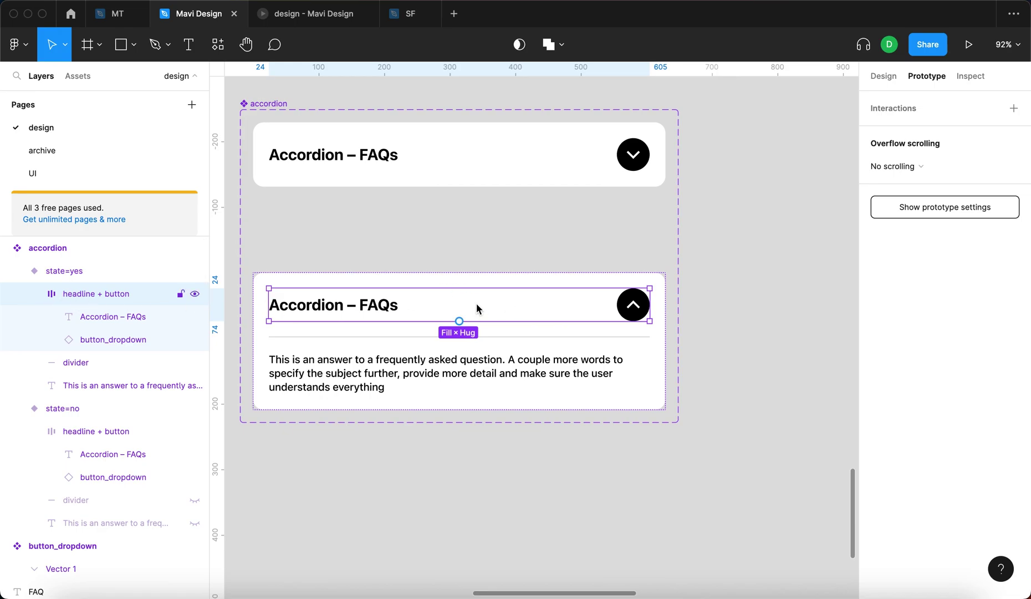
Link the open state=yes variant back to state=no on click, then preview the prototype
{"action": "left_click_drag", "start_coordinate": [459, 288], "coordinate": [517, 192]}
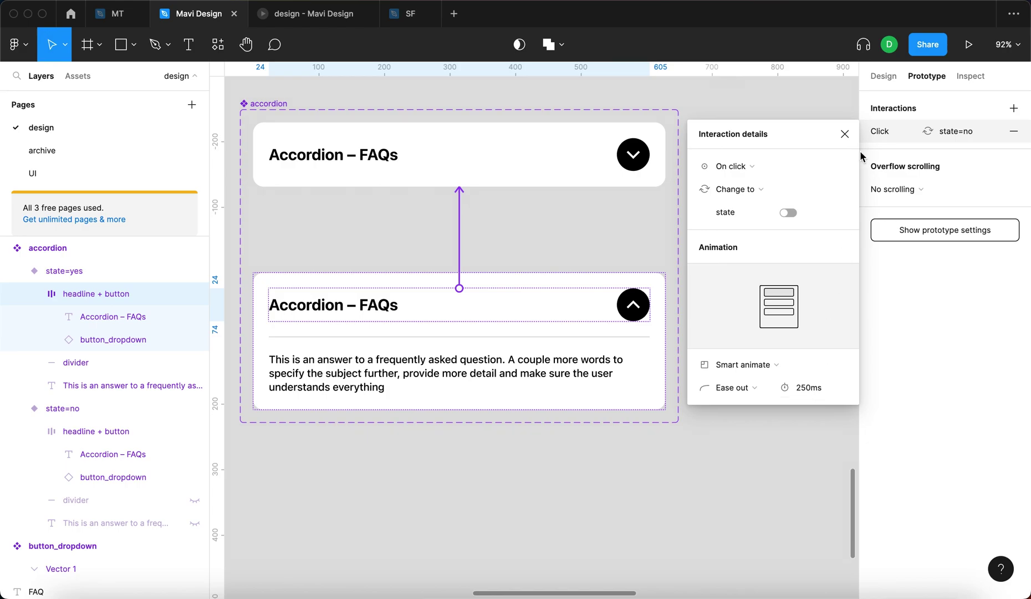
{"action": "left_click", "coordinate": [845, 134]}
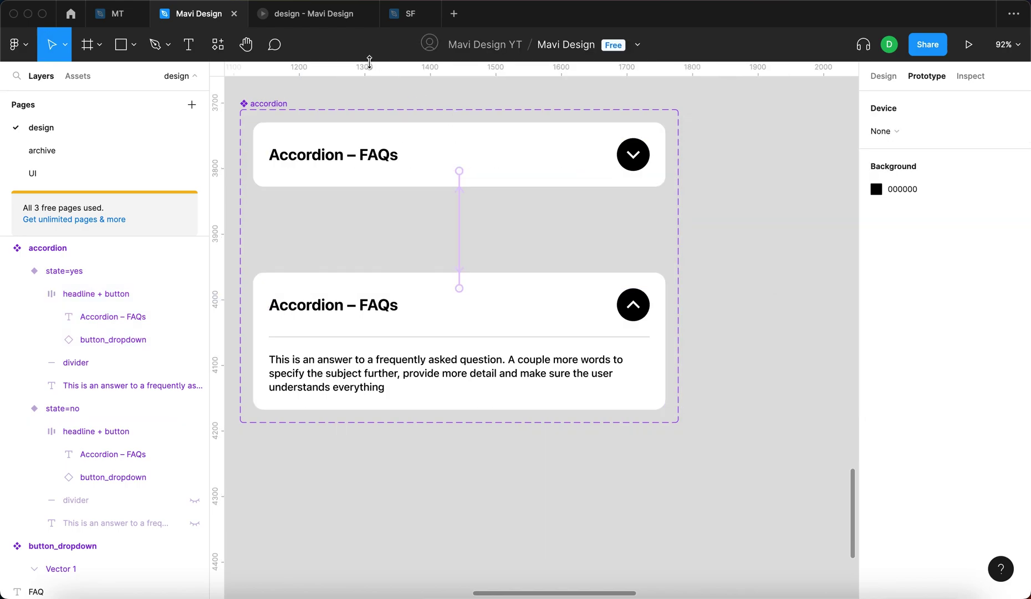
{"action": "left_click", "coordinate": [330, 25]}
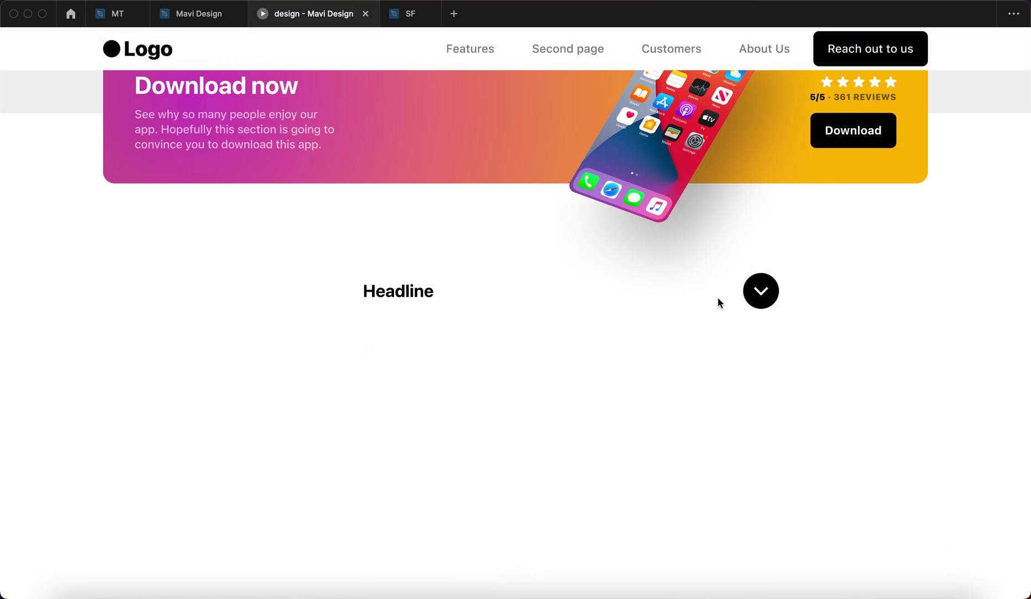
Test the accordion in the prototype, then give both variants a grey CCCCCC fill
{"action": "left_click", "coordinate": [690, 298]}
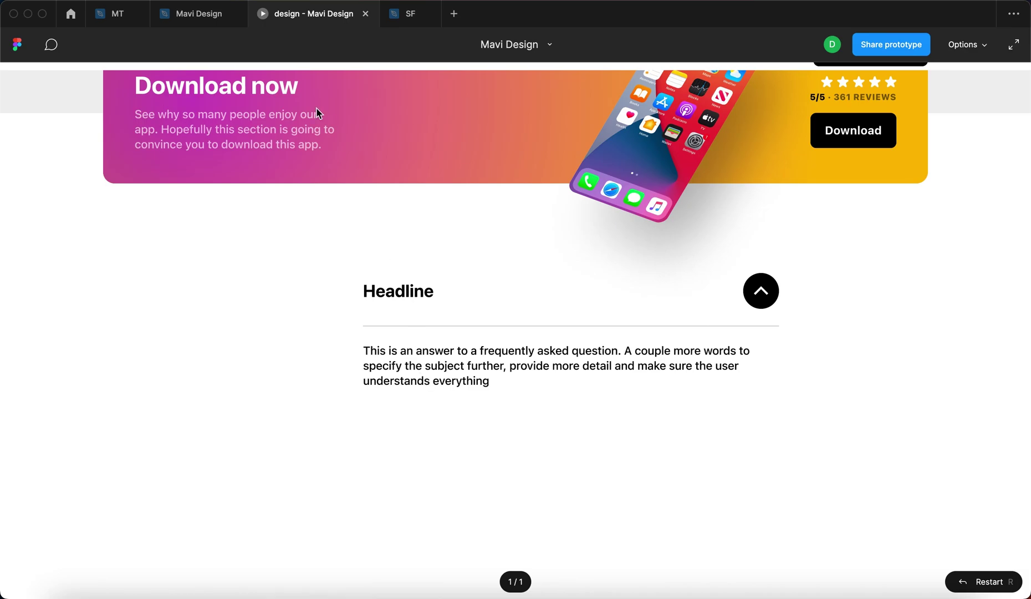
{"action": "left_click", "coordinate": [207, 20]}
{"action": "left_click", "coordinate": [871, 78]}
{"action": "left_click", "coordinate": [601, 164], "text": "shift"}
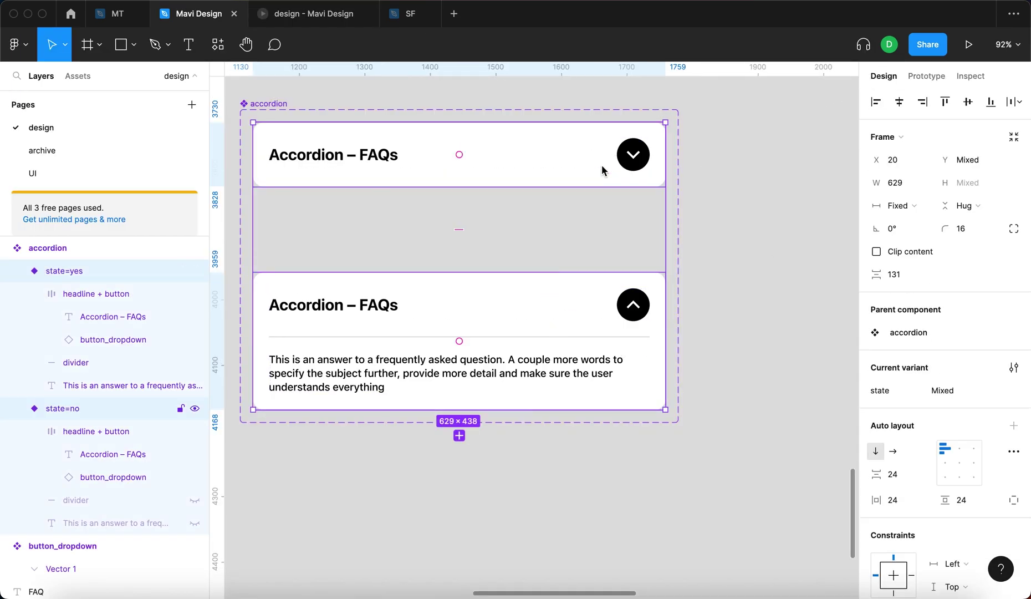
{"action": "scroll", "coordinate": [945, 398], "scroll_direction": "down", "scroll_amount": 5}
{"action": "left_click", "coordinate": [877, 535]}
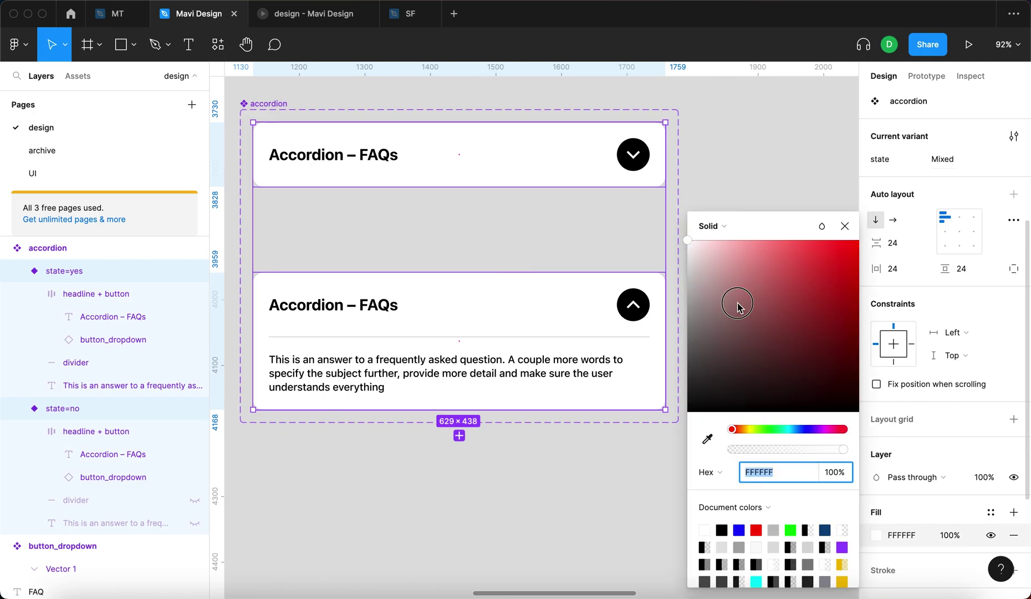
{"action": "left_click_drag", "start_coordinate": [737, 303], "coordinate": [660, 286]}
{"action": "left_click", "coordinate": [810, 145]}
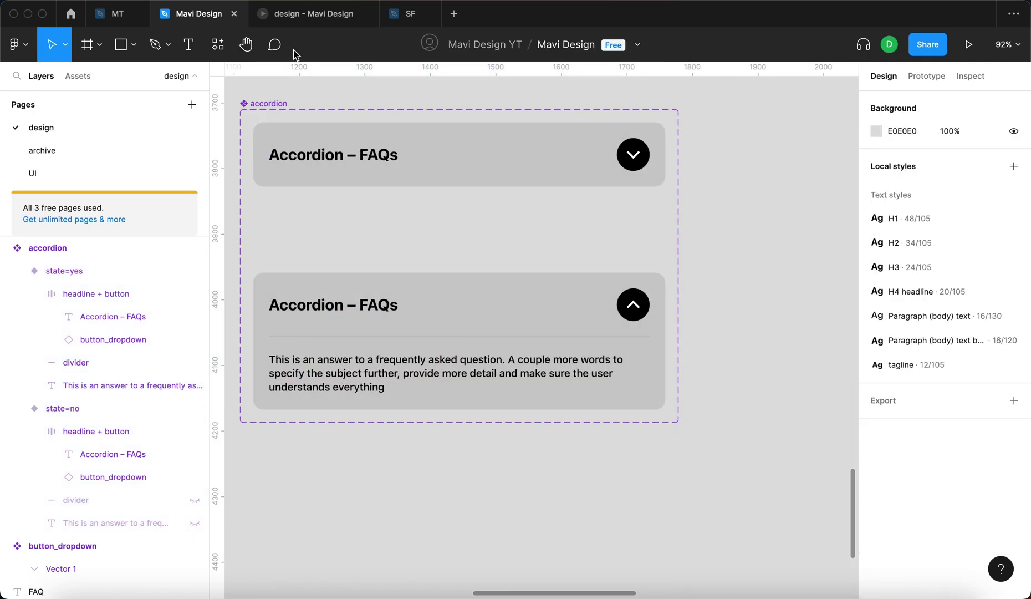
Toggle the grey accordion open and closed in the prototype to check its hit area
{"action": "left_click", "coordinate": [296, 23]}
{"action": "left_click", "coordinate": [598, 290]}
{"action": "left_click", "coordinate": [599, 290]}
{"action": "left_click", "coordinate": [599, 290]}
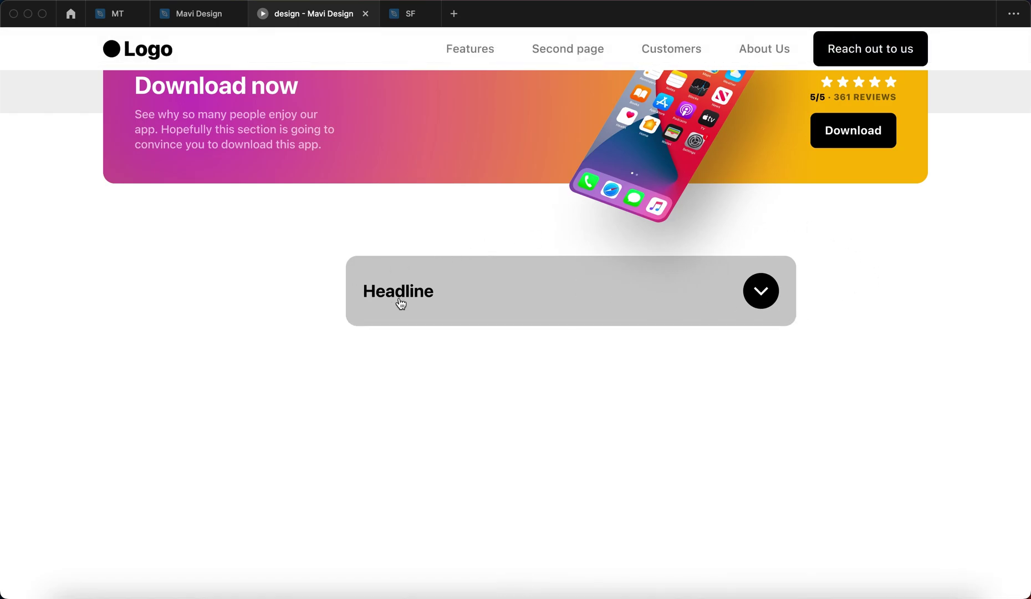
{"action": "left_click", "coordinate": [375, 307]}
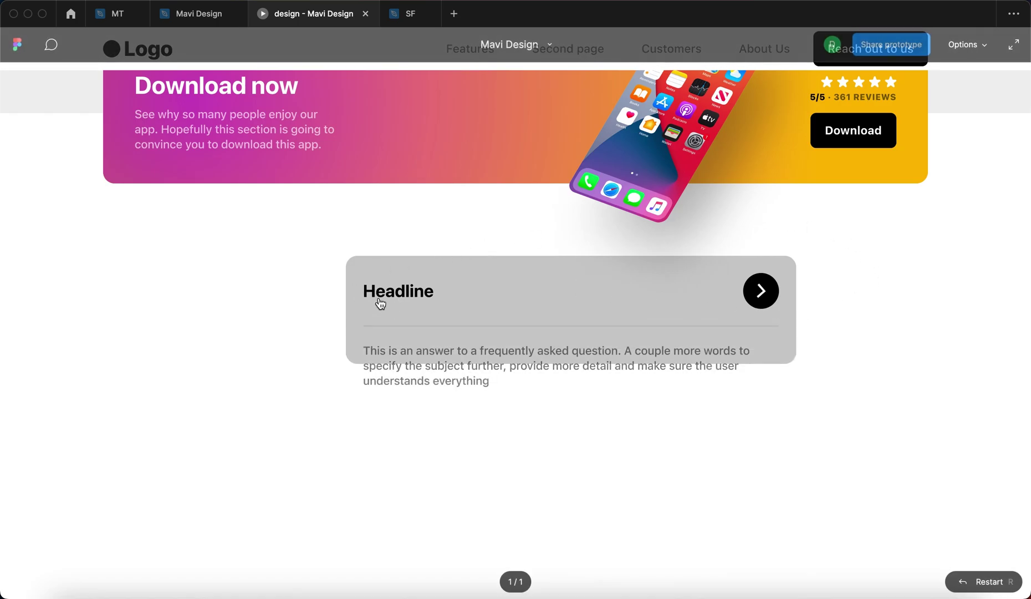
{"action": "left_click", "coordinate": [438, 290]}
{"action": "left_click", "coordinate": [437, 291]}
{"action": "left_click", "coordinate": [436, 291]}
Set both variants' fill back to FFFFFF and recheck the accordion in the prototype
{"action": "key", "text": "ctrl+shift+Tab"}
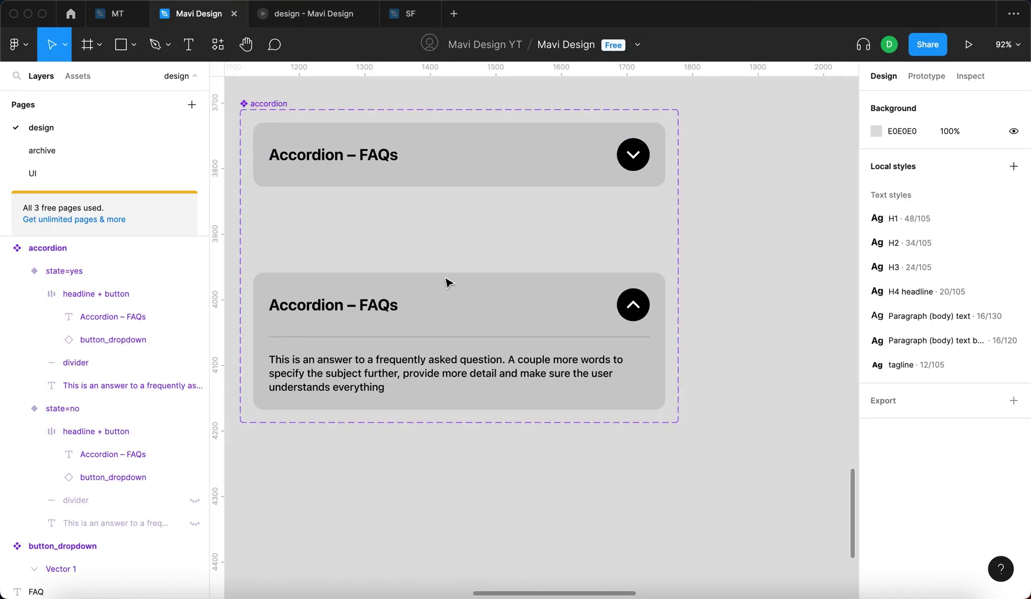
{"action": "key", "text": "ctrl+a"}
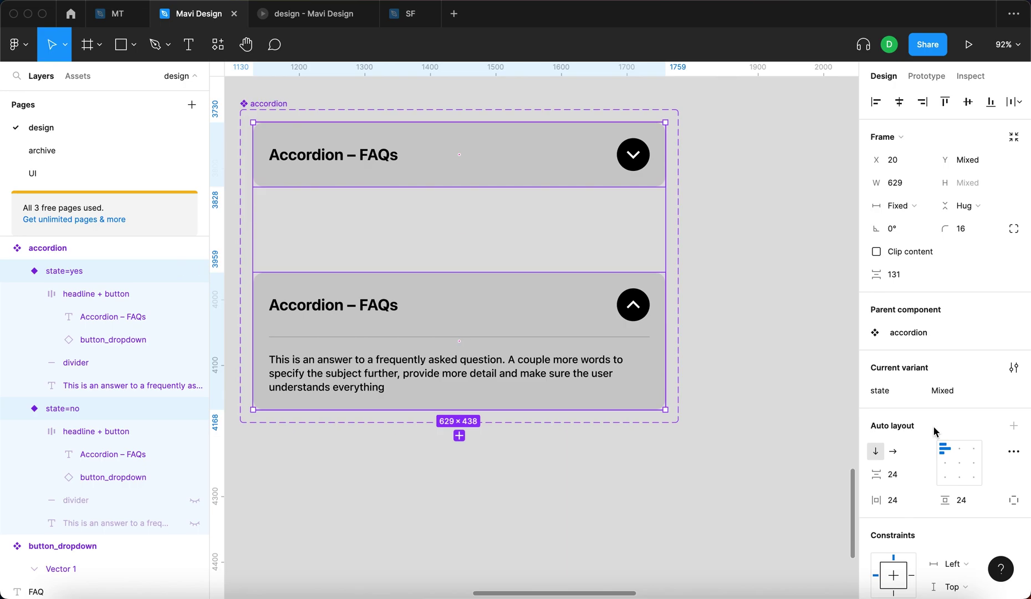
{"action": "scroll", "coordinate": [962, 438], "scroll_direction": "down", "scroll_amount": 5}
{"action": "left_click", "coordinate": [905, 451]}
{"action": "type", "text": "ffffff"}
{"action": "key", "text": "Return"}
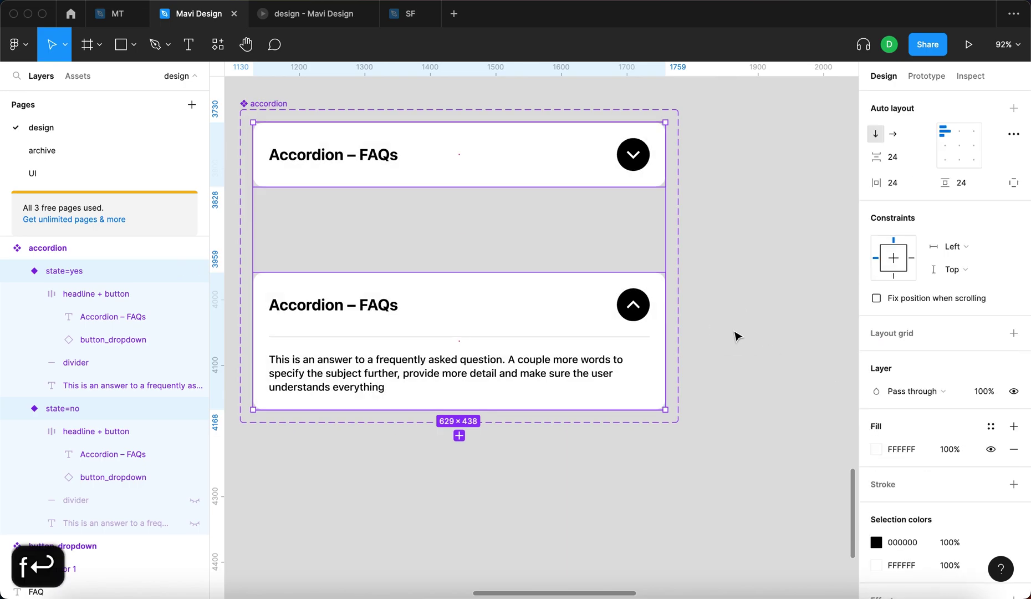
{"action": "key", "text": "ctrl+Tab"}
{"action": "left_click", "coordinate": [653, 301]}
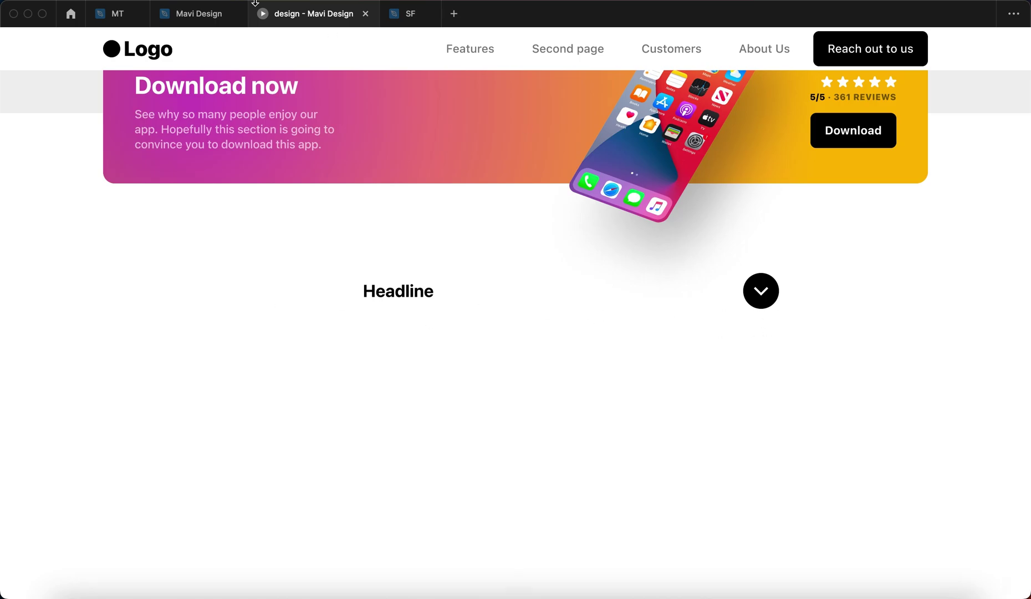
{"action": "left_click", "coordinate": [206, 12]}
{"action": "scroll", "coordinate": [751, 327], "scroll_direction": "down", "scroll_amount": 5}
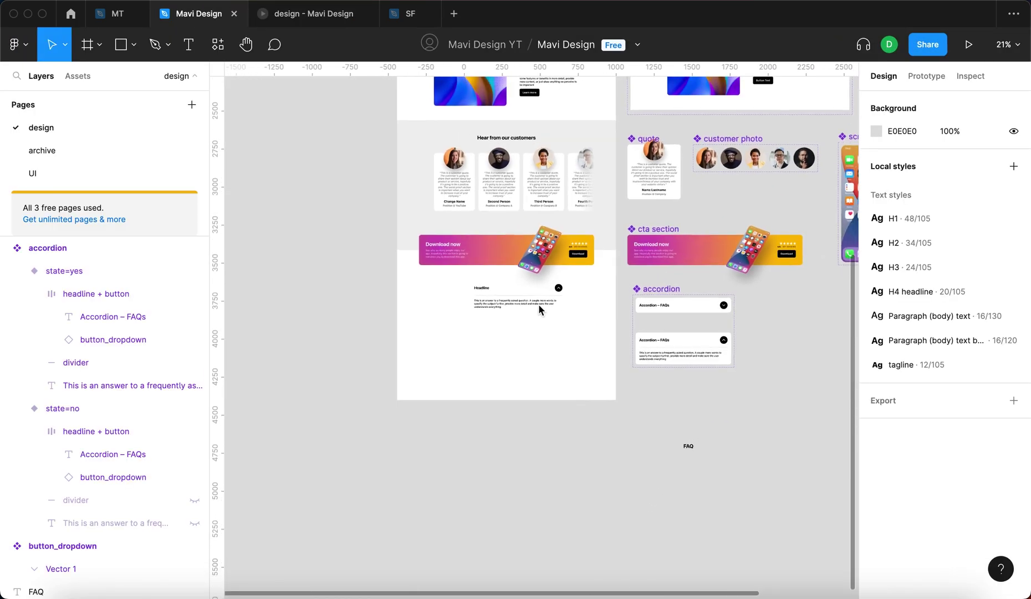
Switch the page's accordion instance to its closed state
{"action": "left_click", "coordinate": [539, 309]}
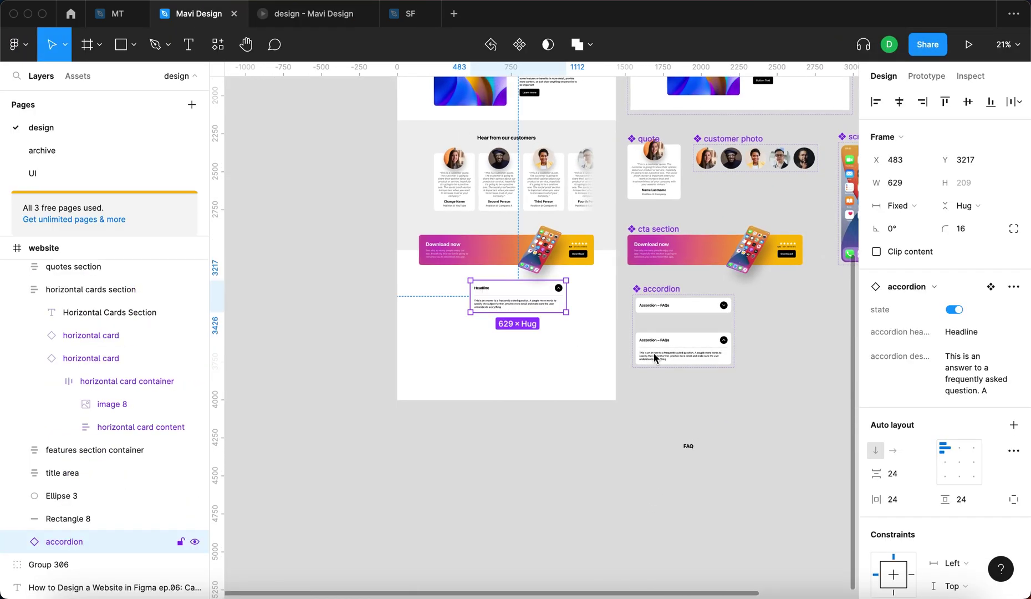
{"action": "left_click", "coordinate": [954, 309]}
{"action": "left_click", "coordinate": [817, 403]}
Move the accordion below the Download now banner to X 406, Y 3310 and show layout grids
{"action": "scroll", "coordinate": [573, 306], "scroll_direction": "up", "scroll_amount": 5}
{"action": "left_click_drag", "start_coordinate": [513, 283], "coordinate": [486, 318]}
{"action": "left_click", "coordinate": [570, 363]}
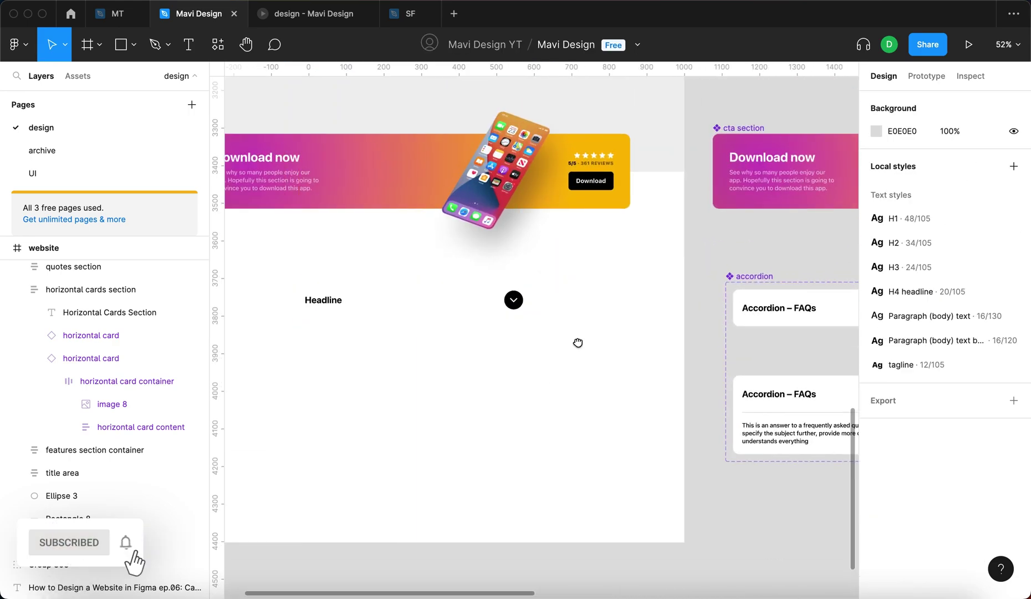
{"action": "scroll", "coordinate": [608, 318], "scroll_direction": "up", "scroll_amount": 3}
{"action": "scroll", "coordinate": [669, 301], "scroll_direction": "up", "scroll_amount": 3}
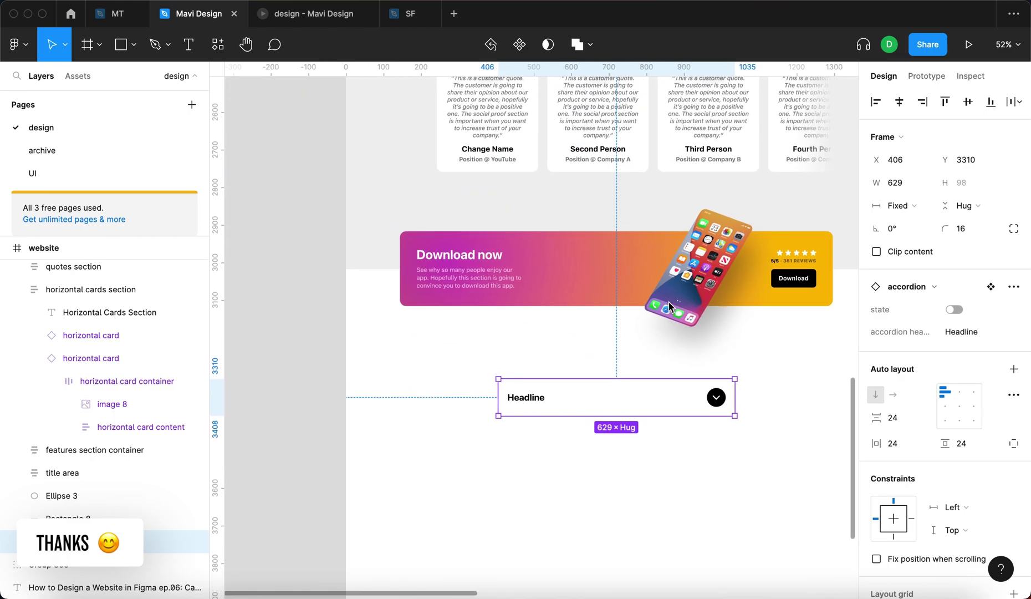
{"action": "scroll", "coordinate": [668, 303], "scroll_direction": "up", "scroll_amount": 2}
{"action": "scroll", "coordinate": [665, 300], "scroll_direction": "down", "scroll_amount": 5}
{"action": "left_click", "coordinate": [665, 366]}
{"action": "scroll", "coordinate": [665, 366], "scroll_direction": "up", "scroll_amount": 4}
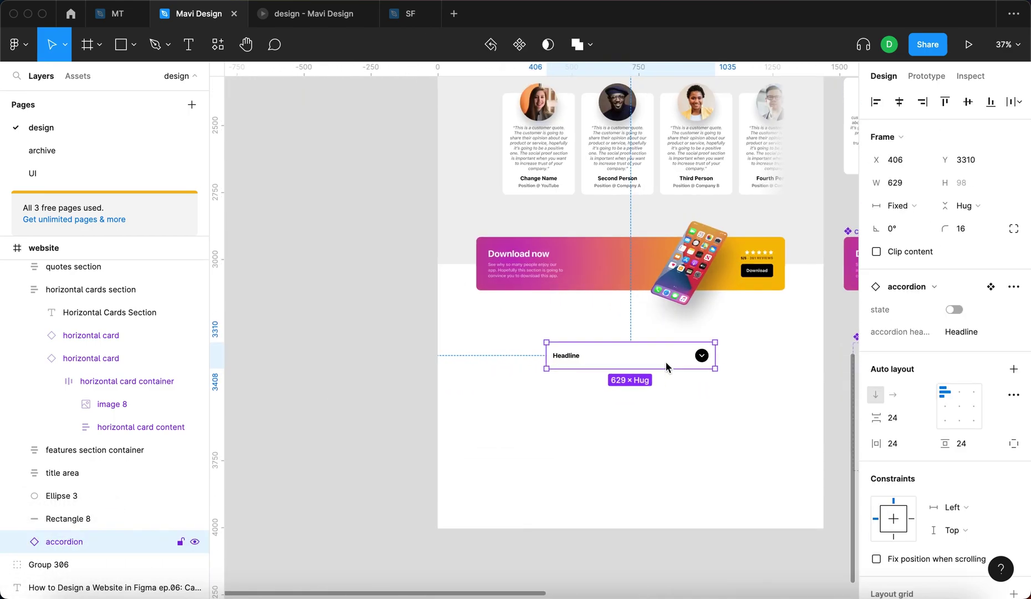
{"action": "key", "text": "ctrl+g"}
{"action": "scroll", "coordinate": [718, 360], "scroll_direction": "up", "scroll_amount": 3}
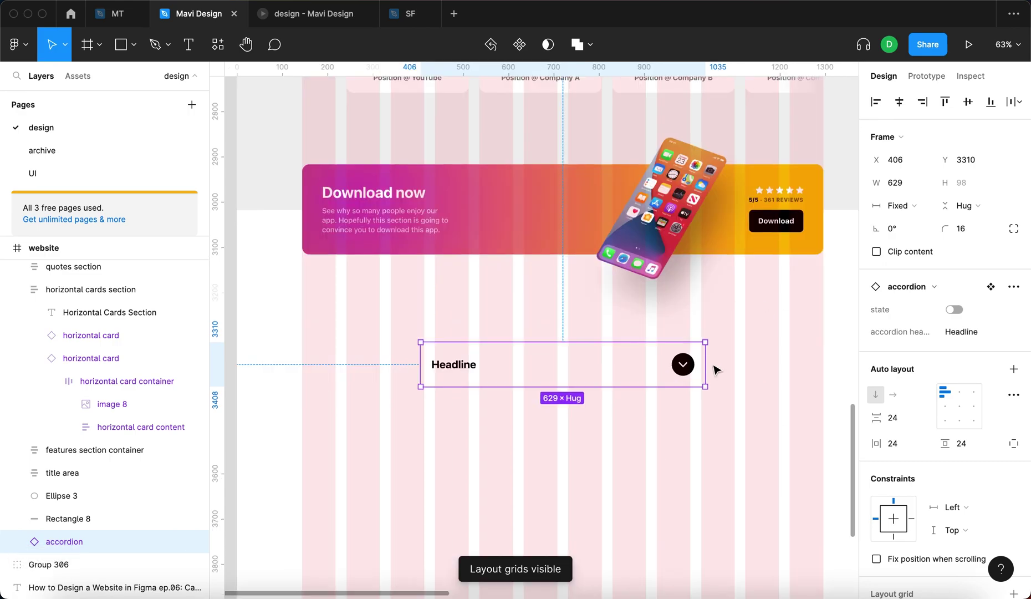
Stretch the accordion to 760 wide across the grid columns and nudge it into place
{"action": "left_click_drag", "start_coordinate": [708, 360], "coordinate": [734, 361]}
{"action": "left_click_drag", "start_coordinate": [421, 360], "coordinate": [391, 361]}
{"action": "left_click", "coordinate": [581, 318]}
{"action": "left_click_drag", "start_coordinate": [696, 368], "coordinate": [693, 437]}
{"action": "left_click", "coordinate": [693, 353]}
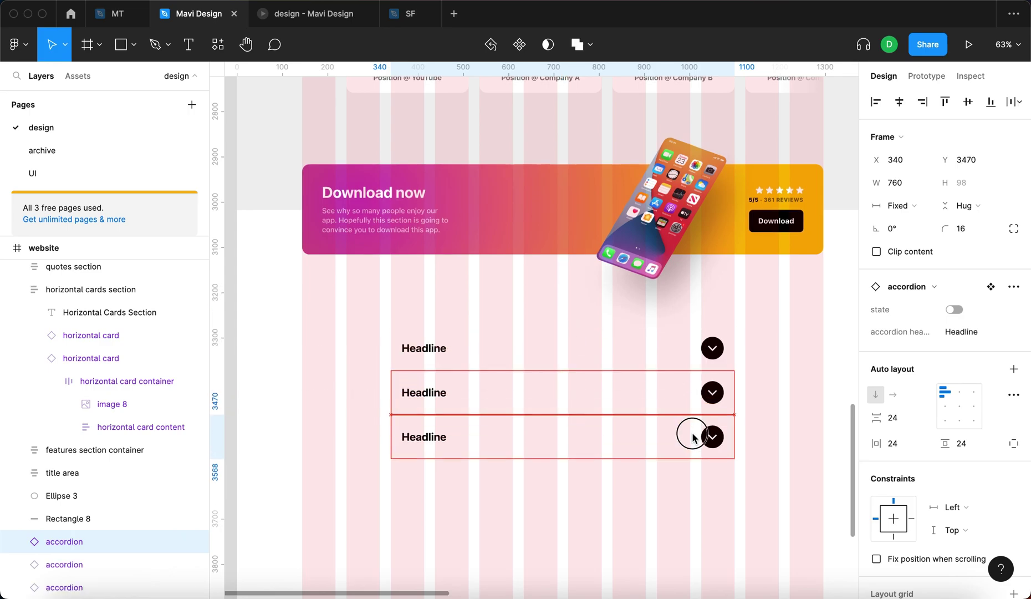
Duplicate the accordion into five stacked copies and marquee-select all five
{"action": "key", "text": "super+d"}
{"action": "key", "text": "super+d"}
{"action": "left_click", "coordinate": [800, 405]}
{"action": "scroll", "coordinate": [605, 237], "scroll_direction": "down", "scroll_amount": 5}
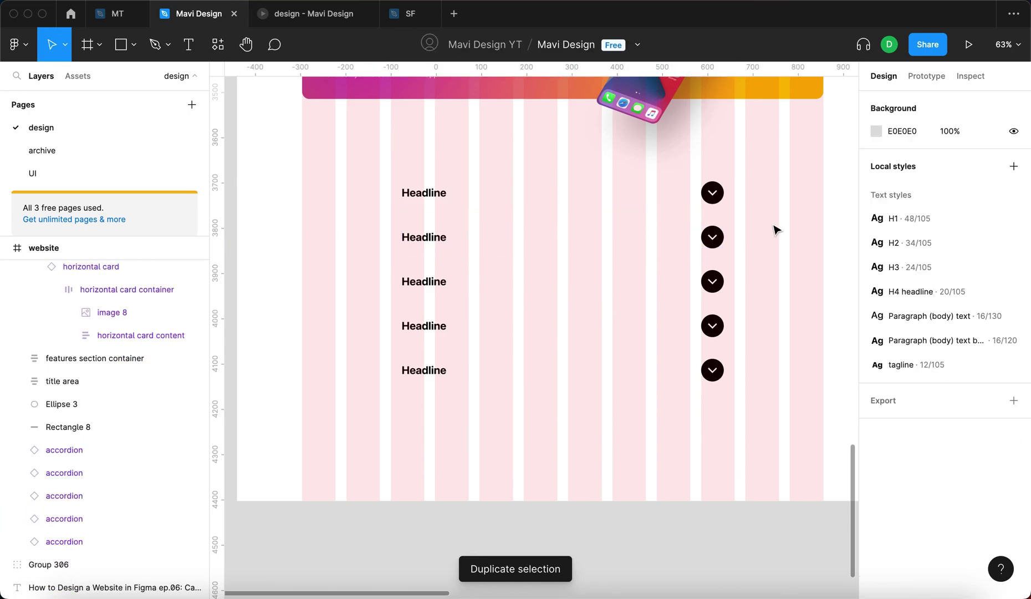
{"action": "scroll", "coordinate": [776, 228], "scroll_direction": "up", "scroll_amount": 3}
{"action": "left_click_drag", "start_coordinate": [801, 495], "coordinate": [427, 243]}
Wrap the five accordions in a vertical auto-layout frame with 12 spacing
{"action": "key", "text": "shift+a"}
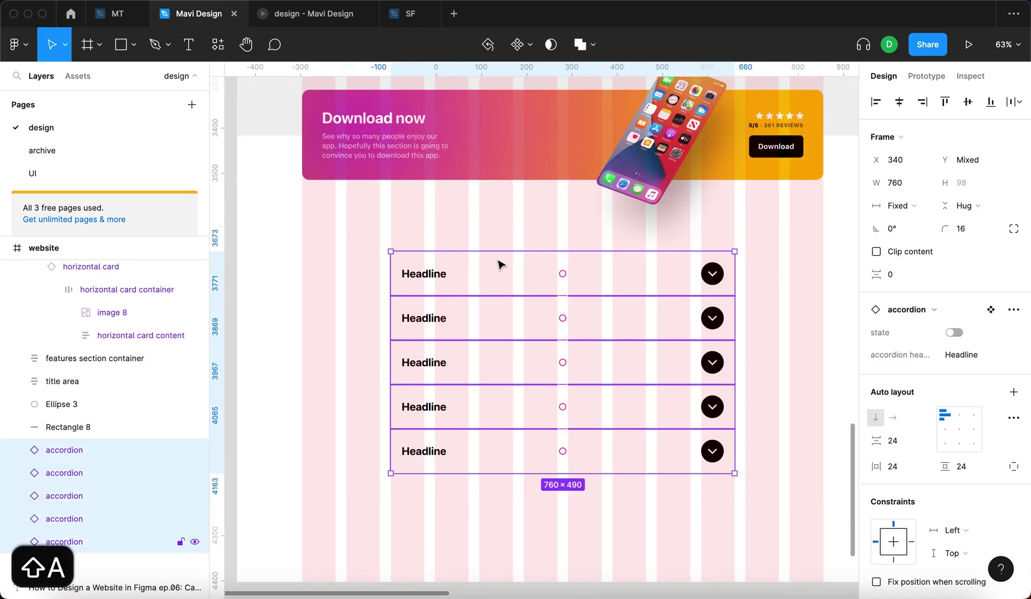
{"action": "left_click", "coordinate": [908, 337]}
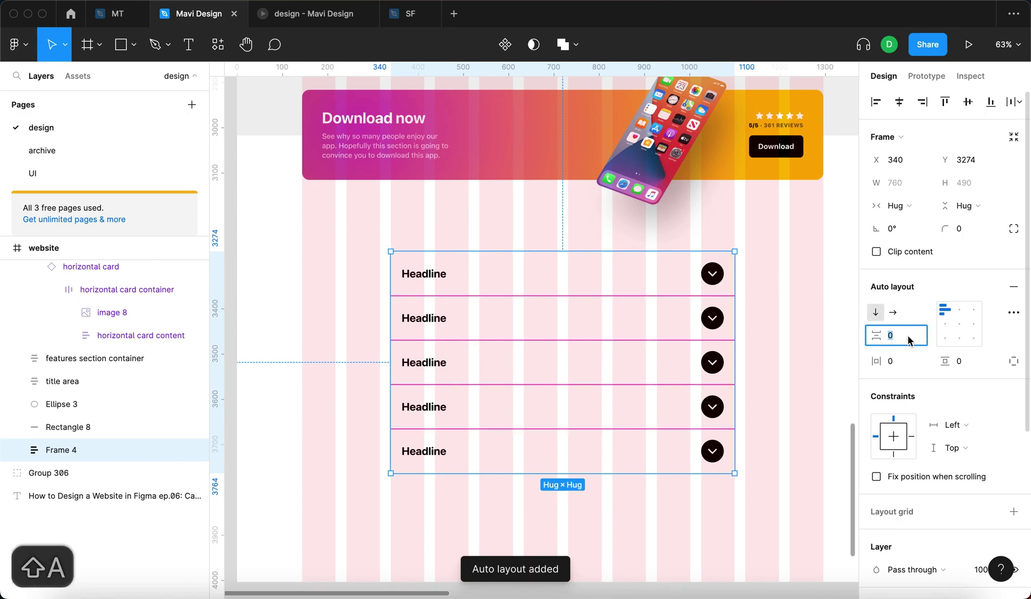
{"action": "key", "text": "shift+Up"}
{"action": "key", "text": "shift+Up"}
{"action": "key", "text": "shift+Down"}
{"action": "key", "text": "shift+Down"}
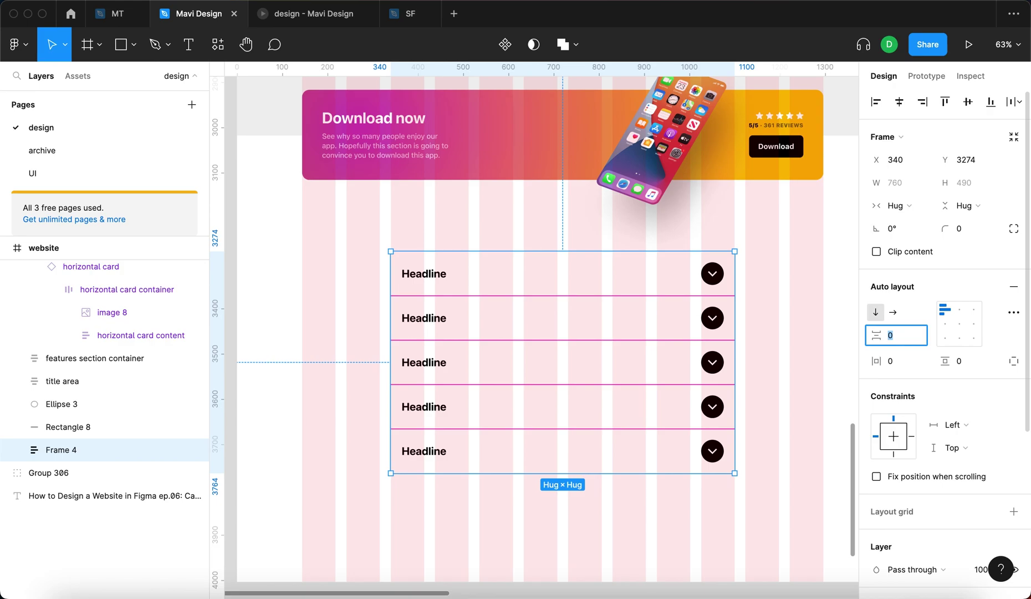
{"action": "key", "text": "Return"}
{"action": "left_click", "coordinate": [887, 335]}
{"action": "key", "text": "shift+Up"}
{"action": "key", "text": "Up"}
{"action": "key", "text": "Up"}
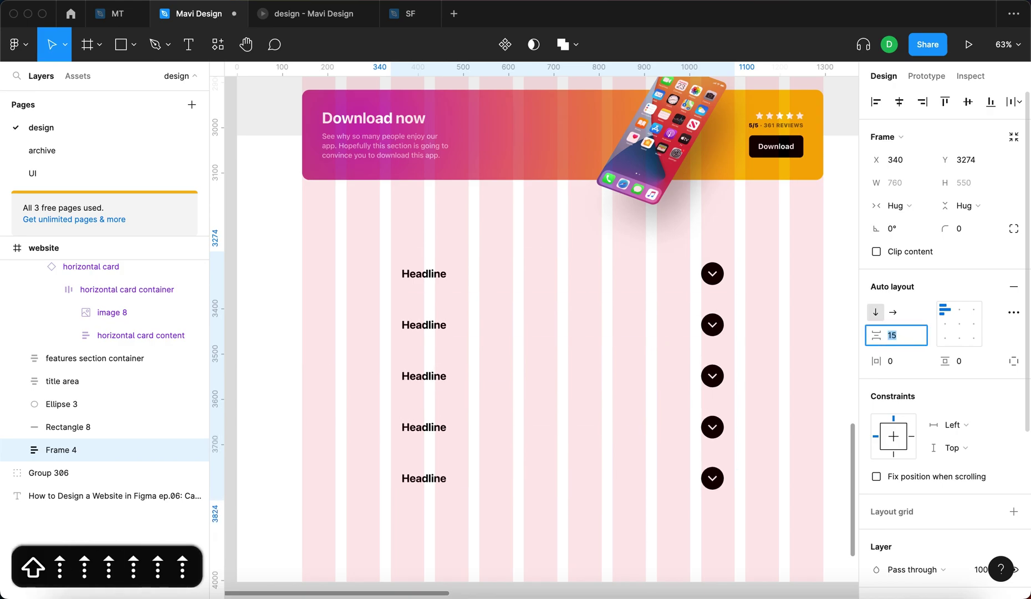
{"action": "key", "text": "Return"}
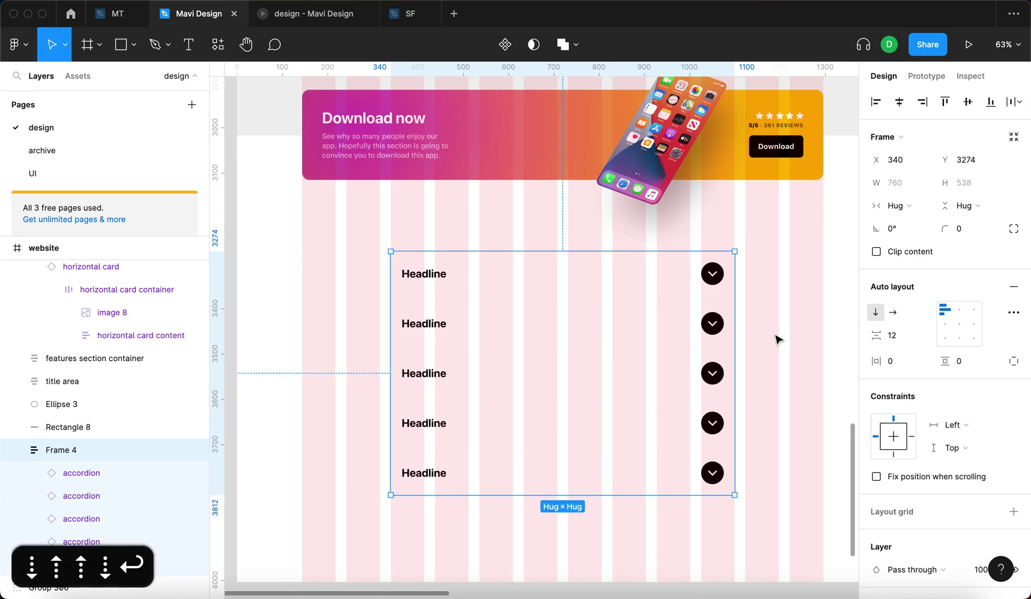
Select all five accordion instances inside Frame 4
{"action": "left_click", "coordinate": [777, 336]}
{"action": "scroll", "coordinate": [634, 276], "scroll_direction": "down", "scroll_amount": 1}
{"action": "left_click", "coordinate": [635, 268]}
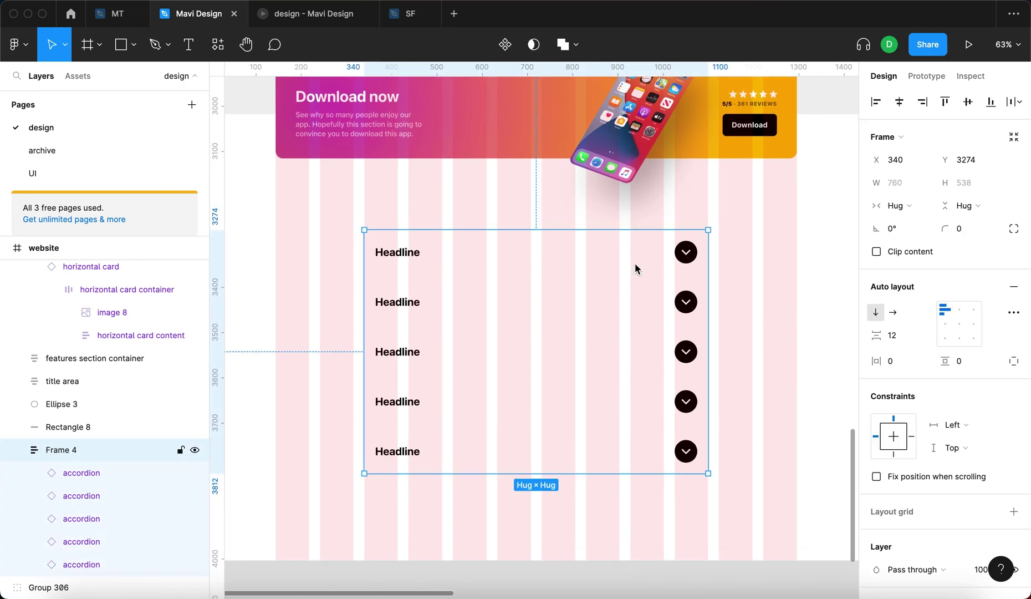
{"action": "left_click", "coordinate": [635, 269]}
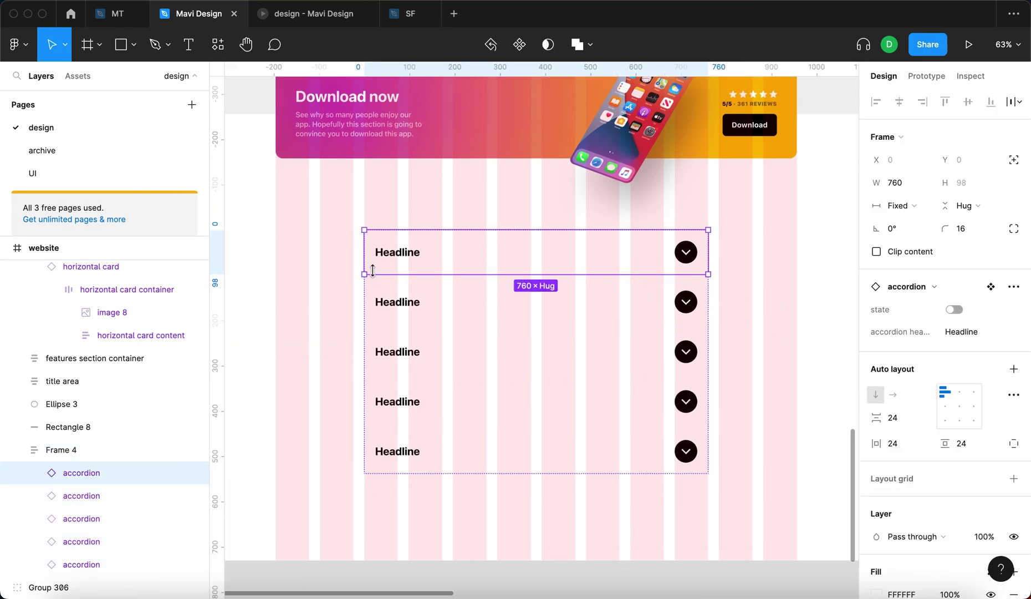
{"action": "left_click", "coordinate": [976, 331]}
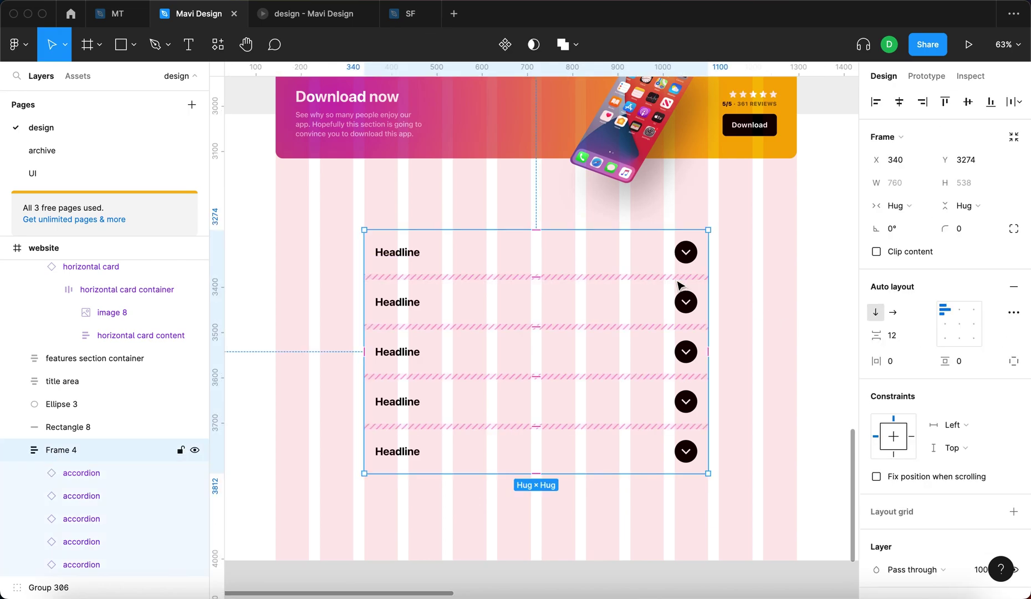
{"action": "key", "text": "Return"}
Switch all five accordions to their open state
{"action": "left_click", "coordinate": [955, 309]}
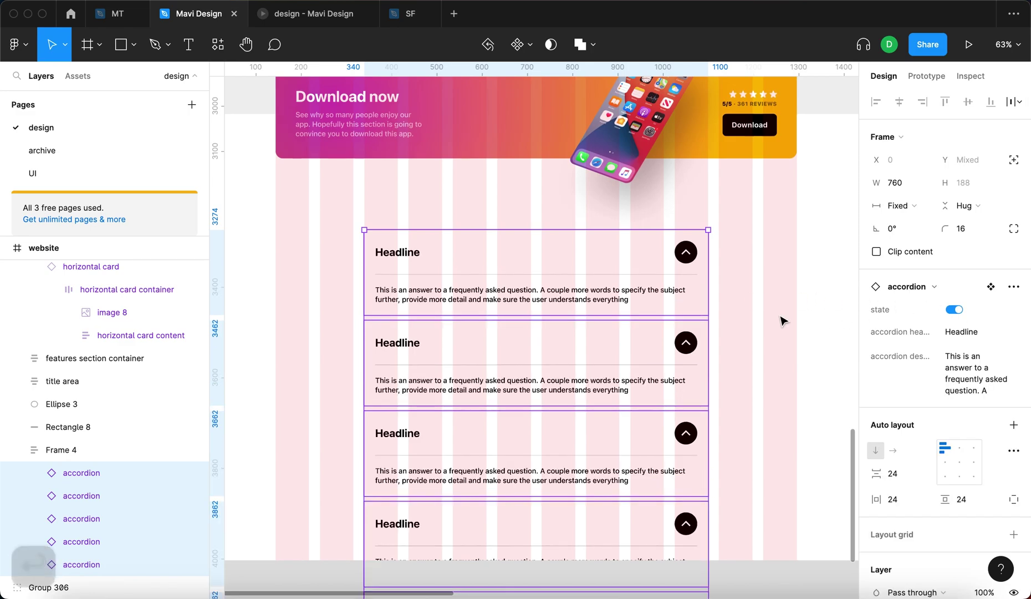
{"action": "scroll", "coordinate": [779, 311], "scroll_direction": "up", "scroll_amount": 1}
{"action": "scroll", "coordinate": [779, 312], "scroll_direction": "down", "scroll_amount": 5}
{"action": "key", "text": "Escape"}
{"action": "scroll", "coordinate": [646, 381], "scroll_direction": "up", "scroll_amount": 15}
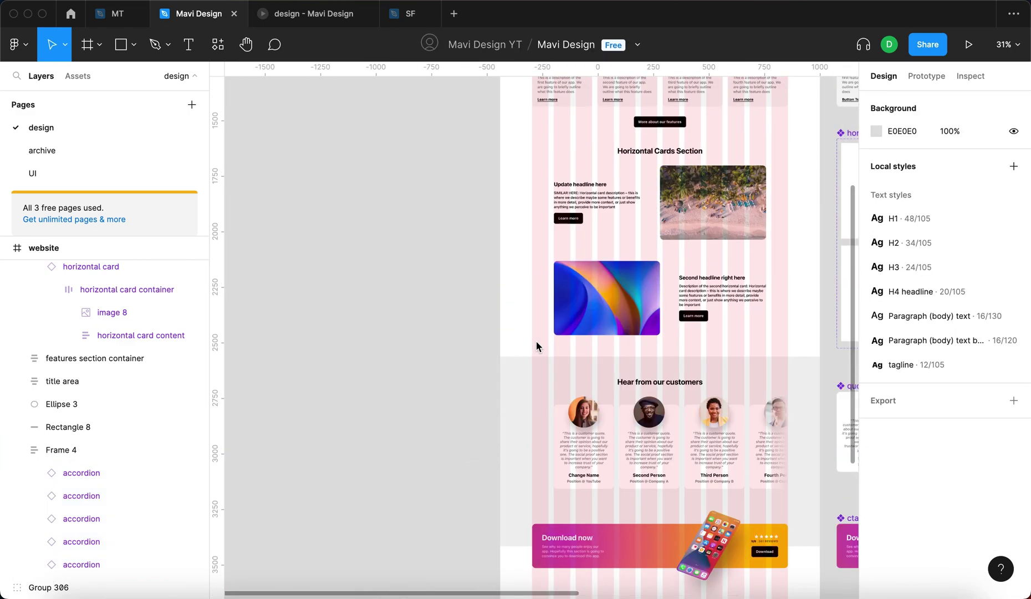
Rename the Frame 4 auto-layout frame to 'accordions'
{"action": "left_click", "coordinate": [518, 320]}
{"action": "scroll", "coordinate": [520, 327], "scroll_direction": "down", "scroll_amount": 15}
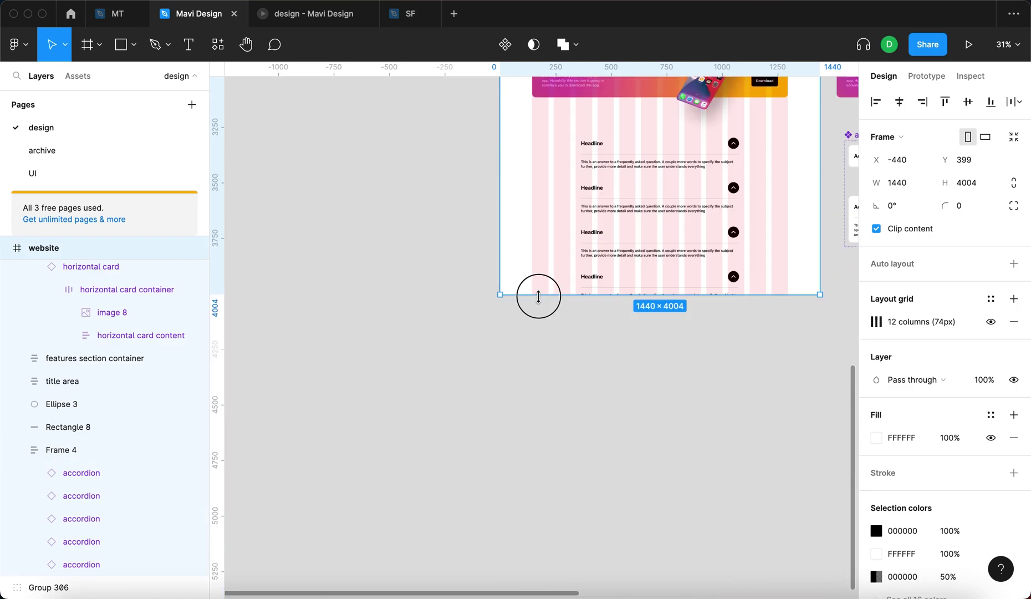
{"action": "scroll", "coordinate": [538, 296], "scroll_direction": "up", "scroll_amount": 5}
{"action": "left_click", "coordinate": [574, 210]}
{"action": "scroll", "coordinate": [574, 167], "scroll_direction": "up", "scroll_amount": 1}
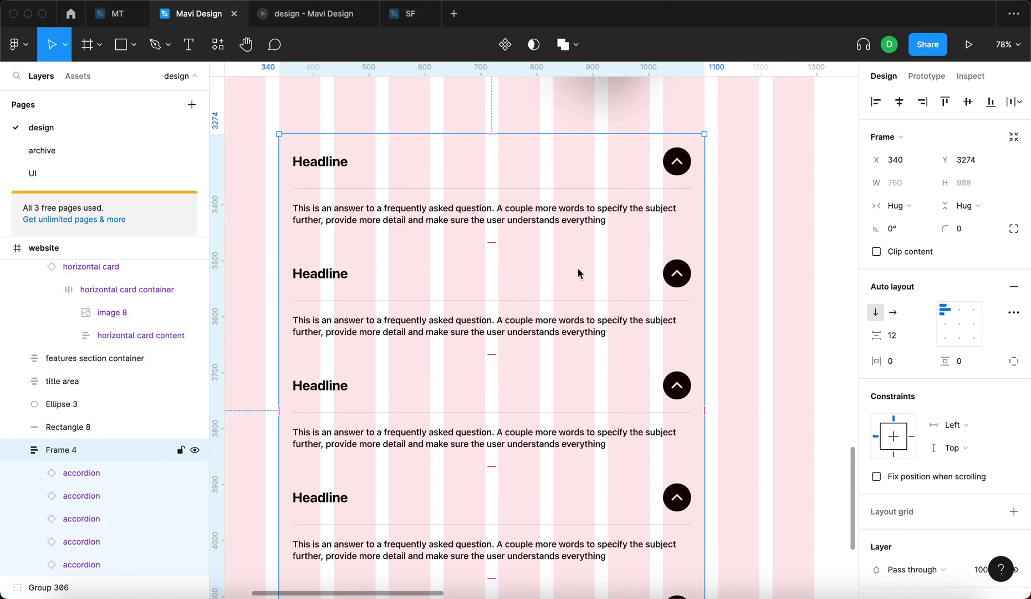
{"action": "scroll", "coordinate": [578, 268], "scroll_direction": "down", "scroll_amount": 3}
{"action": "key", "text": "super+r"}
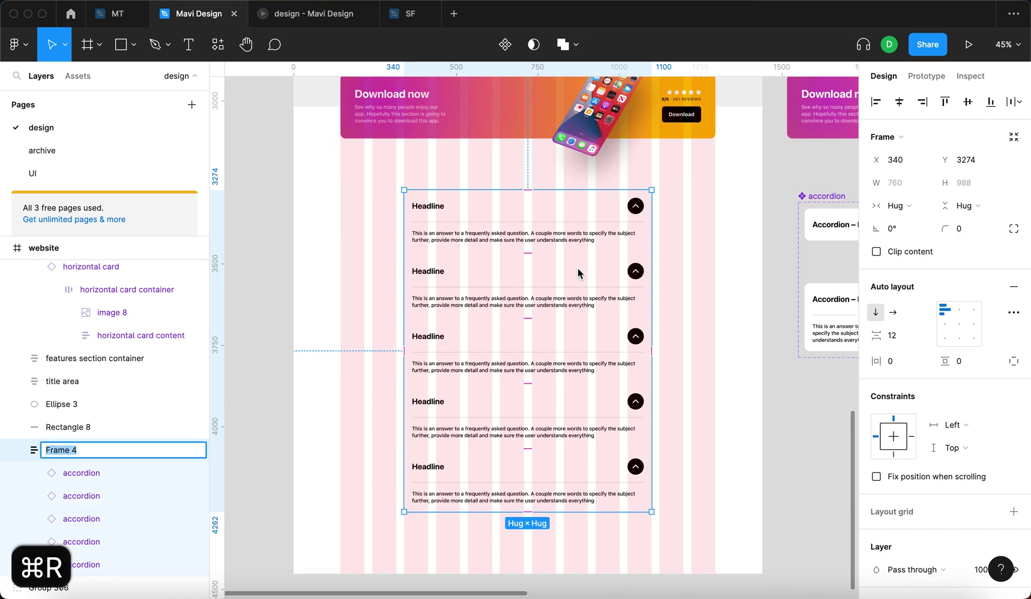
{"action": "type", "text": "accordions"}
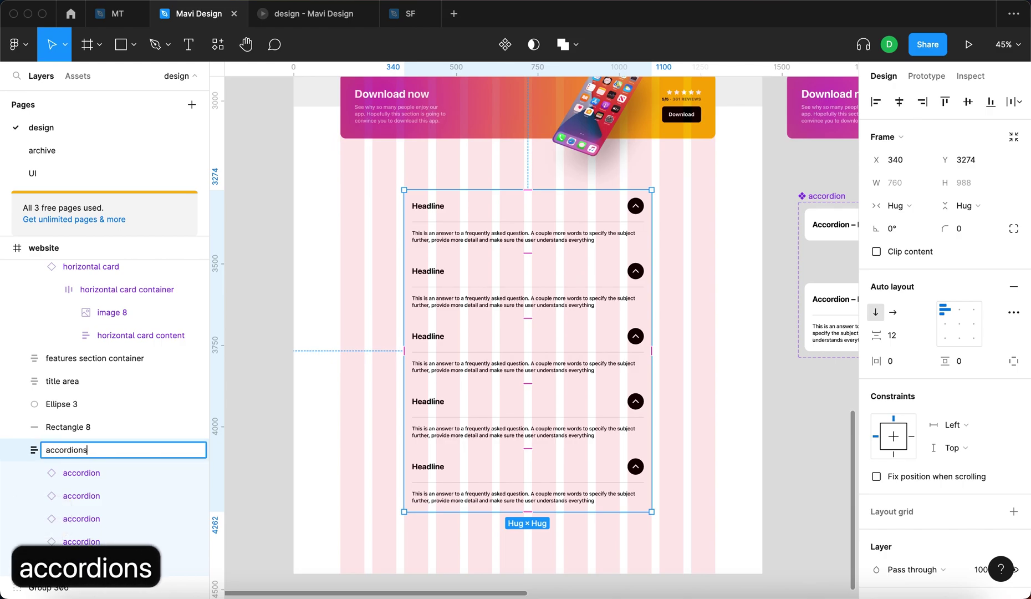
{"action": "key", "text": "Return"}
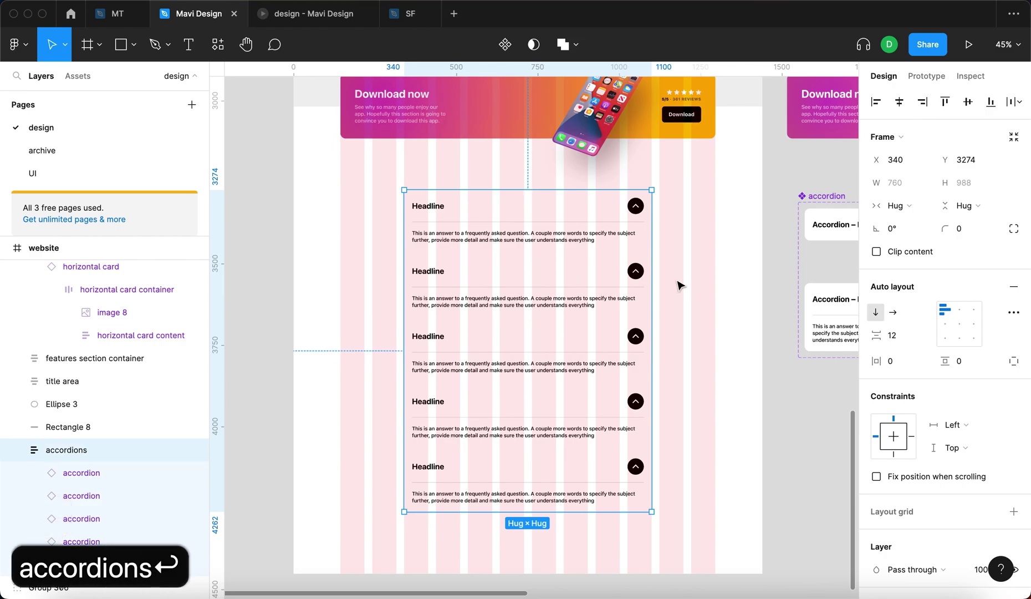
{"action": "left_click", "coordinate": [606, 249]}
{"action": "scroll", "coordinate": [415, 247], "scroll_direction": "up", "scroll_amount": 5}
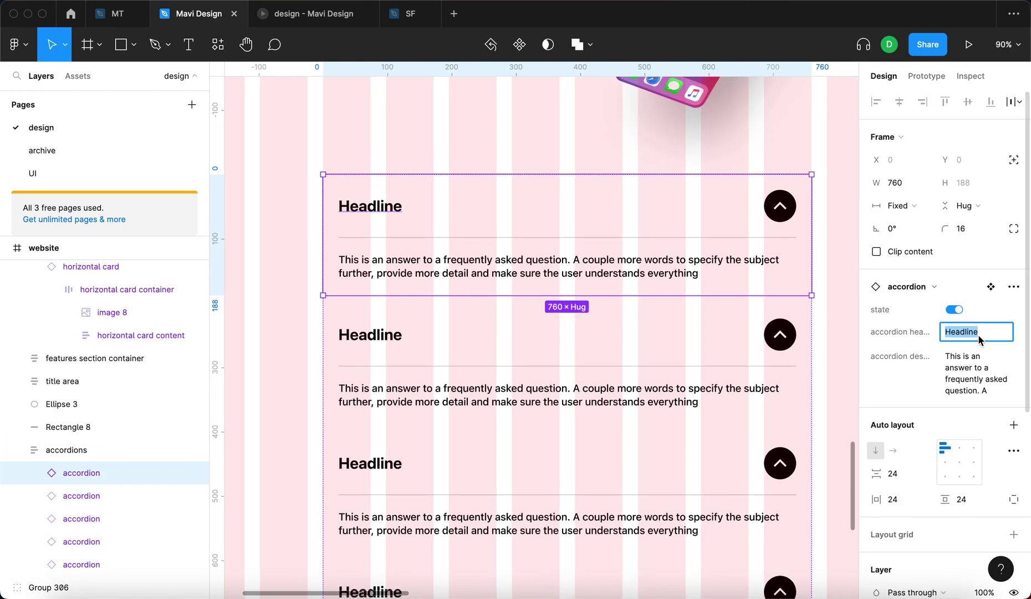
Number the first accordion's headline and answer with 1
{"action": "key", "text": "super+Left"}
{"action": "key", "text": "super+Right"}
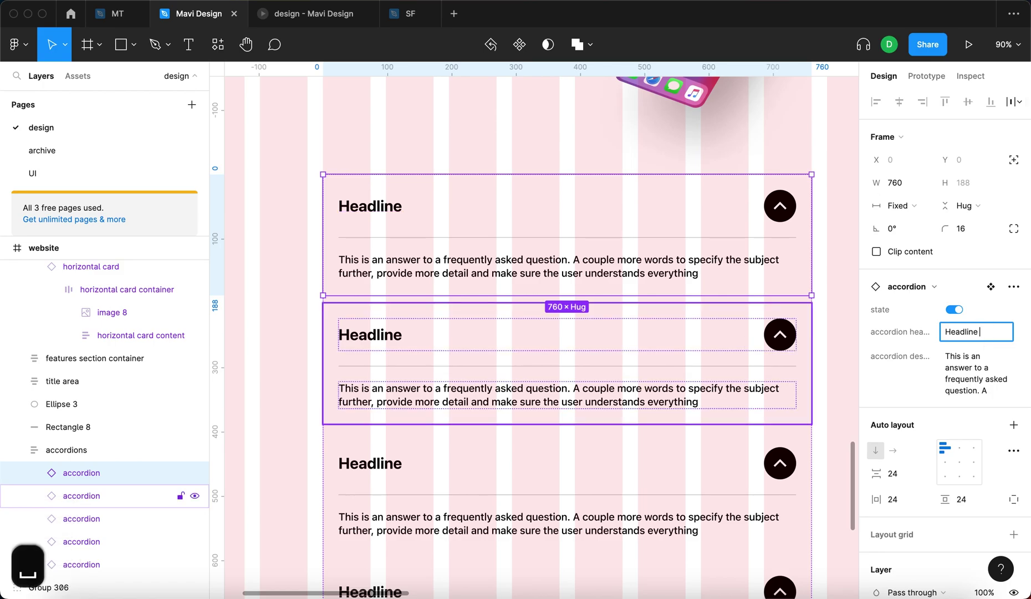
{"action": "type", "text": "1"}
{"action": "key", "text": "Return"}
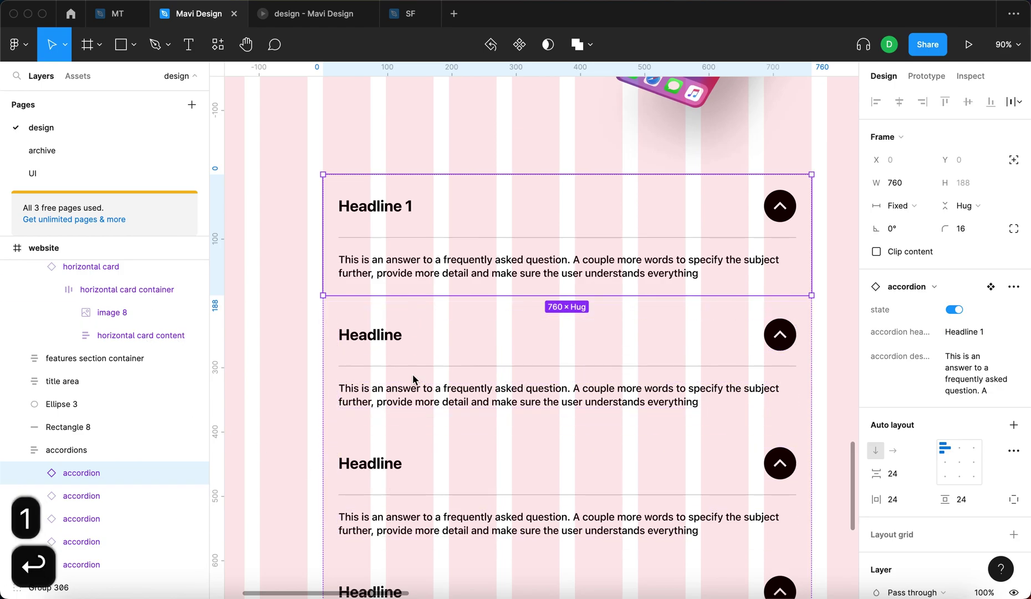
{"action": "left_click", "coordinate": [964, 360]}
{"action": "key", "text": "super+Left"}
{"action": "type", "text": "1"}
{"action": "key", "text": "Return"}
Number the second accordion's headline and answer with 2
{"action": "left_click", "coordinate": [405, 377]}
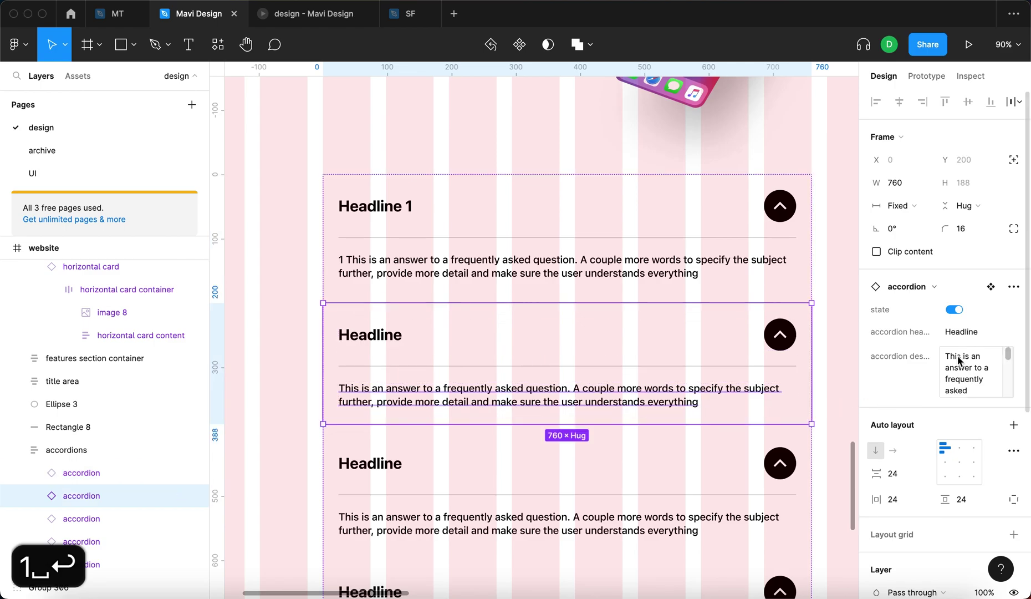
{"action": "left_click", "coordinate": [976, 331]}
{"action": "key", "text": "Right"}
{"action": "type", "text": "1"}
{"action": "key", "text": "BackSpace"}
{"action": "type", "text": "2"}
{"action": "key", "text": "Return"}
{"action": "left_click", "coordinate": [972, 376]}
{"action": "key", "text": "Left"}
{"action": "key", "text": "Up"}
{"action": "type", "text": "2"}
{"action": "scroll", "coordinate": [594, 429], "scroll_direction": "down", "scroll_amount": 3}
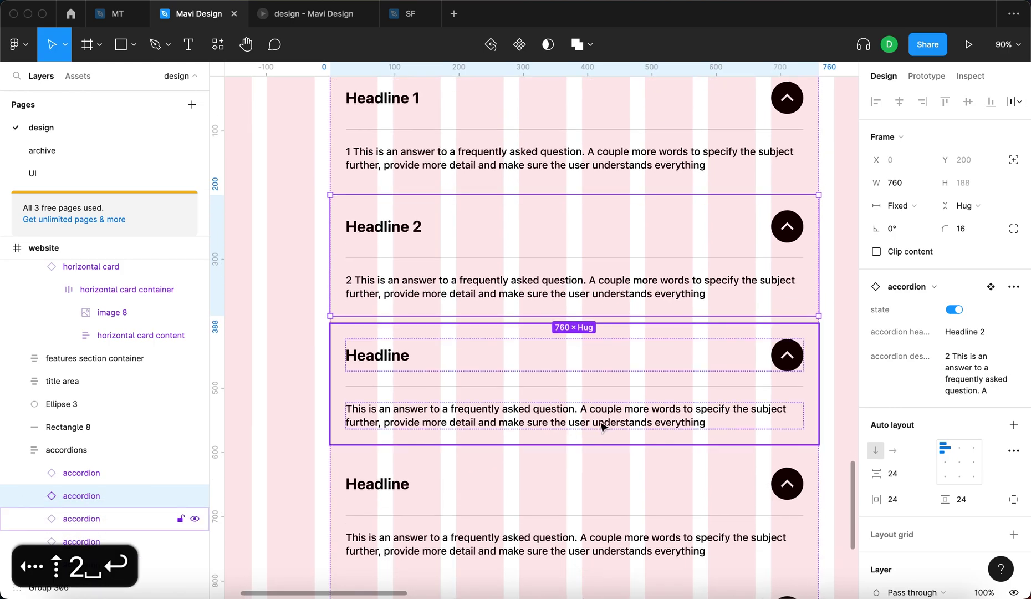
Number the third accordion's headline and answer with 3
{"action": "left_click", "coordinate": [593, 429]}
{"action": "left_click", "coordinate": [976, 332]}
{"action": "key", "text": "Right"}
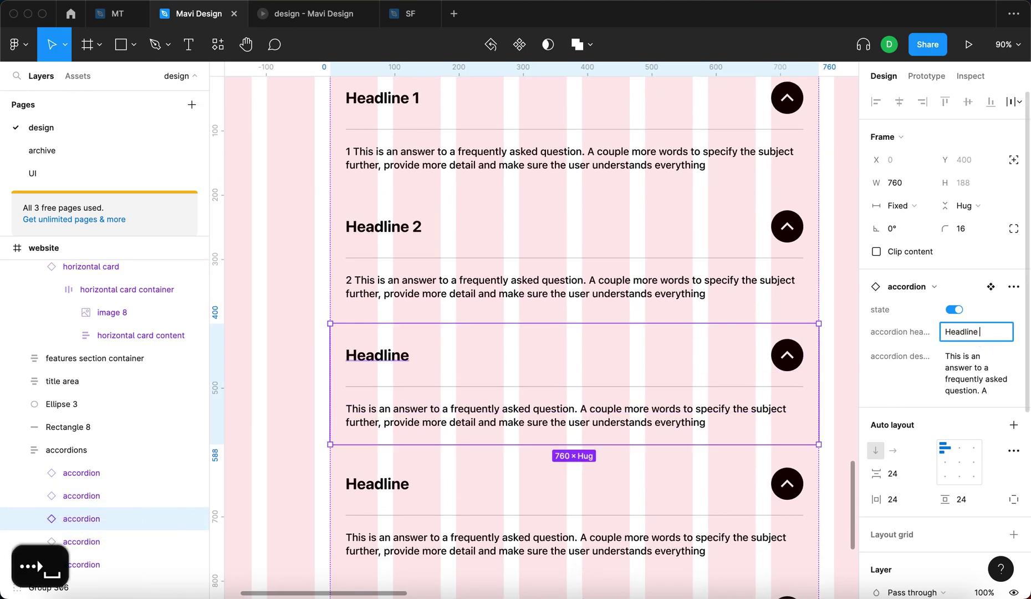
{"action": "type", "text": "3"}
{"action": "left_click", "coordinate": [946, 356]}
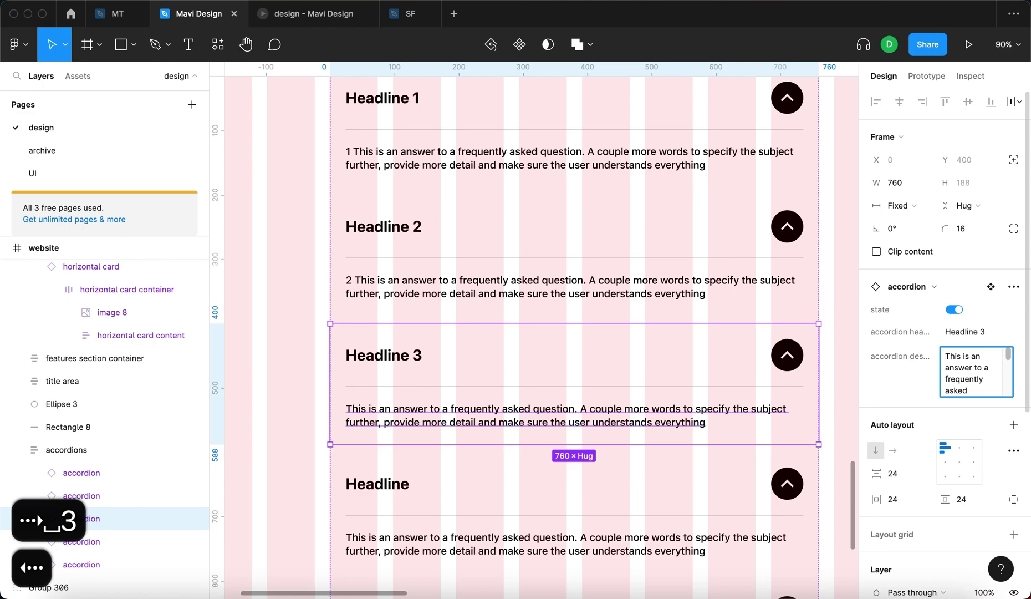
{"action": "key", "text": "BackSpace"}
{"action": "type", "text": "3"}
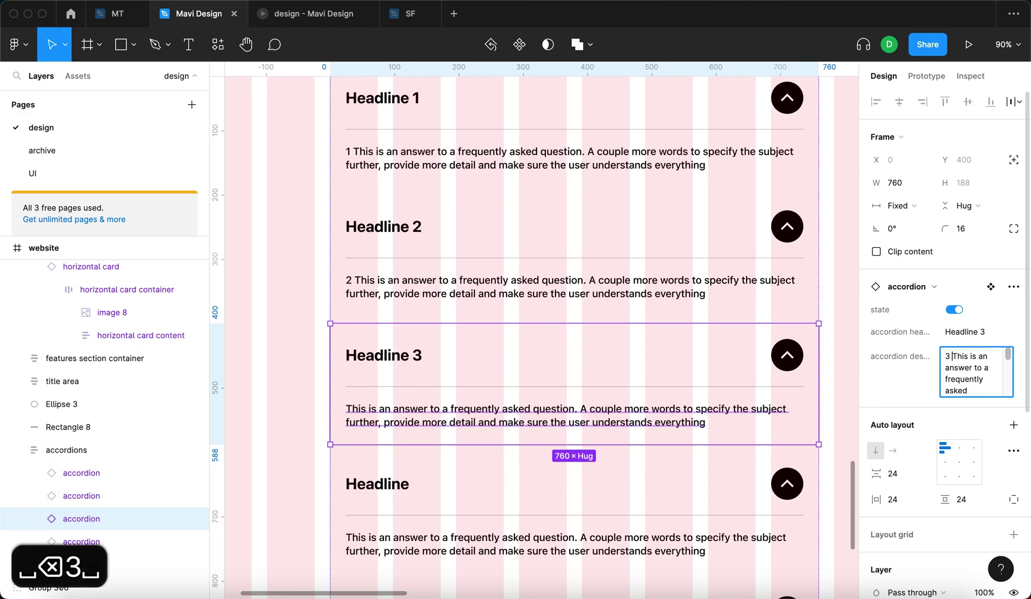
{"action": "key", "text": "Return"}
Number the fourth accordion's headline and answer with 4
{"action": "scroll", "coordinate": [668, 403], "scroll_direction": "down", "scroll_amount": 4}
{"action": "key", "text": "Tab"}
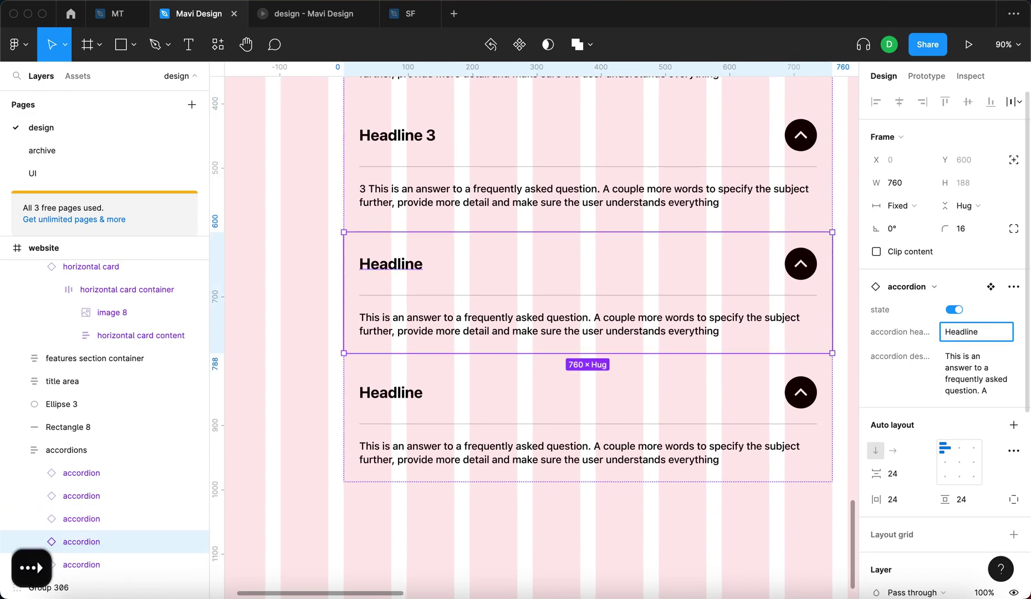
{"action": "type", "text": "4"}
{"action": "key", "text": "Return"}
{"action": "key", "text": "Left"}
{"action": "key", "text": "Up"}
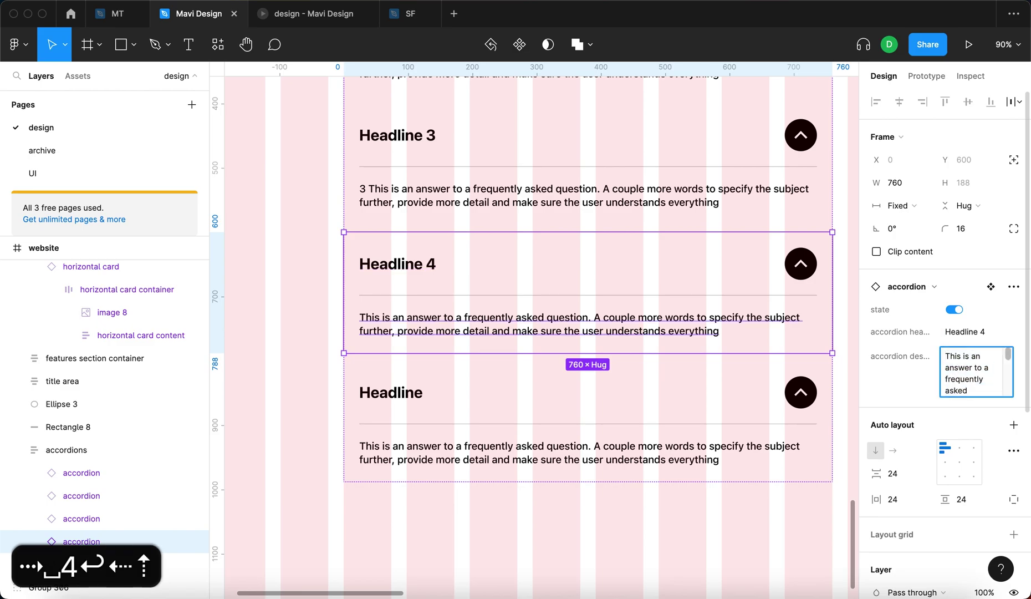
{"action": "type", "text": "5"}
{"action": "key", "text": "BackSpace"}
{"action": "type", "text": "4"}
{"action": "key", "text": "Return"}
Number the fifth accordion's headline and answer with 5
{"action": "key", "text": "Tab"}
{"action": "key", "text": "Right"}
{"action": "type", "text": "5"}
{"action": "key", "text": "Return"}
{"action": "key", "text": "Left"}
{"action": "type", "text": "5"}
{"action": "key", "text": "Return"}
Select all five accordions in the frame and switch them to the closed state
{"action": "scroll", "coordinate": [680, 511], "scroll_direction": "down", "scroll_amount": 5}
{"action": "left_click", "coordinate": [736, 405]}
{"action": "key", "text": "Return"}
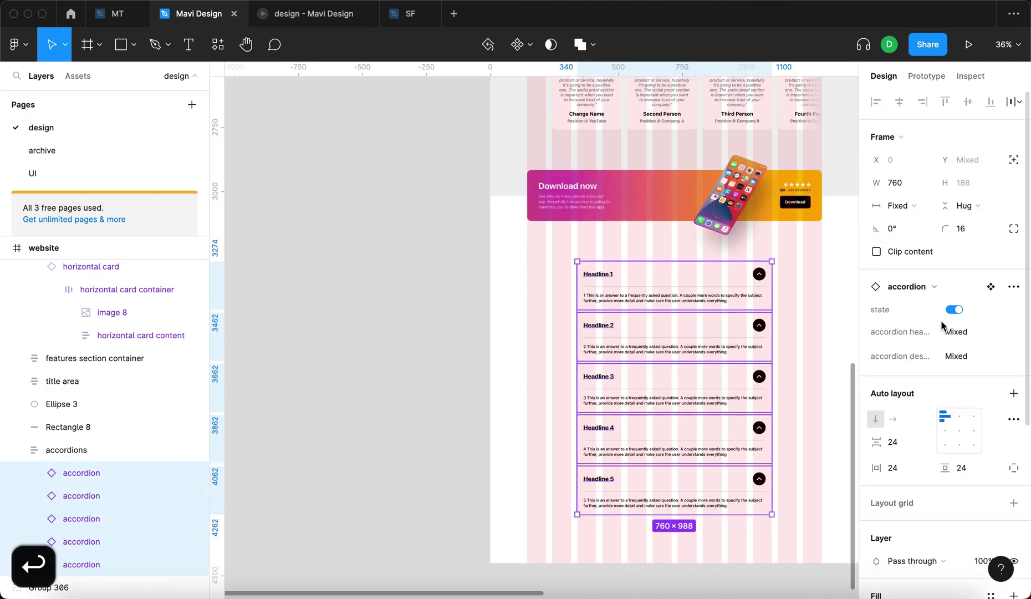
{"action": "left_click", "coordinate": [955, 310]}
{"action": "left_click", "coordinate": [838, 311]}
Give both accordion variants a black 000000 outline stroke at 20% opacity
{"action": "double_click", "coordinate": [709, 310]}
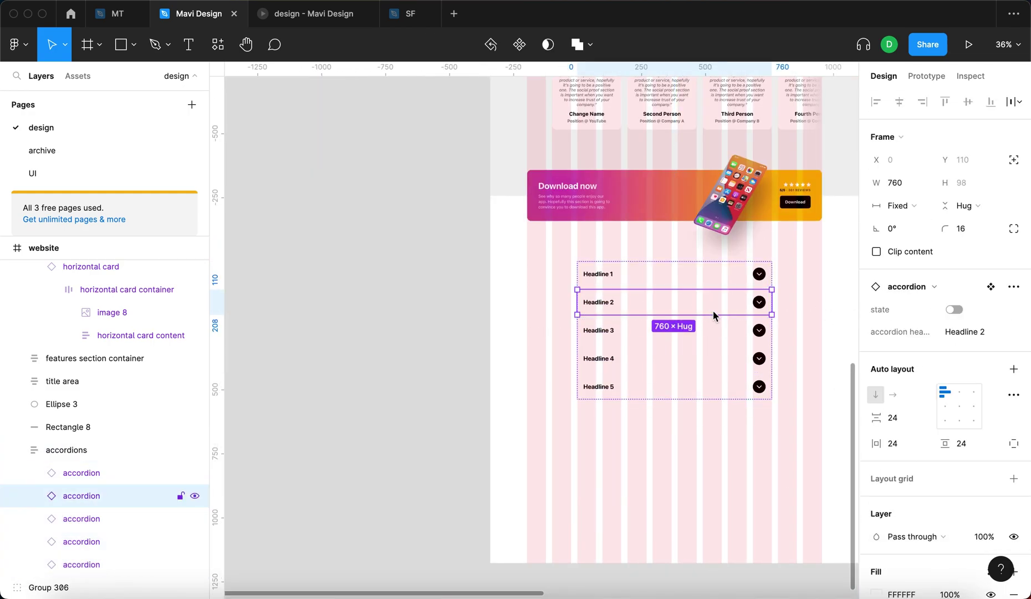
{"action": "scroll", "coordinate": [776, 305], "scroll_direction": "right", "scroll_amount": 5}
{"action": "left_click", "coordinate": [822, 299]}
{"action": "scroll", "coordinate": [592, 268], "scroll_direction": "up", "scroll_amount": 5}
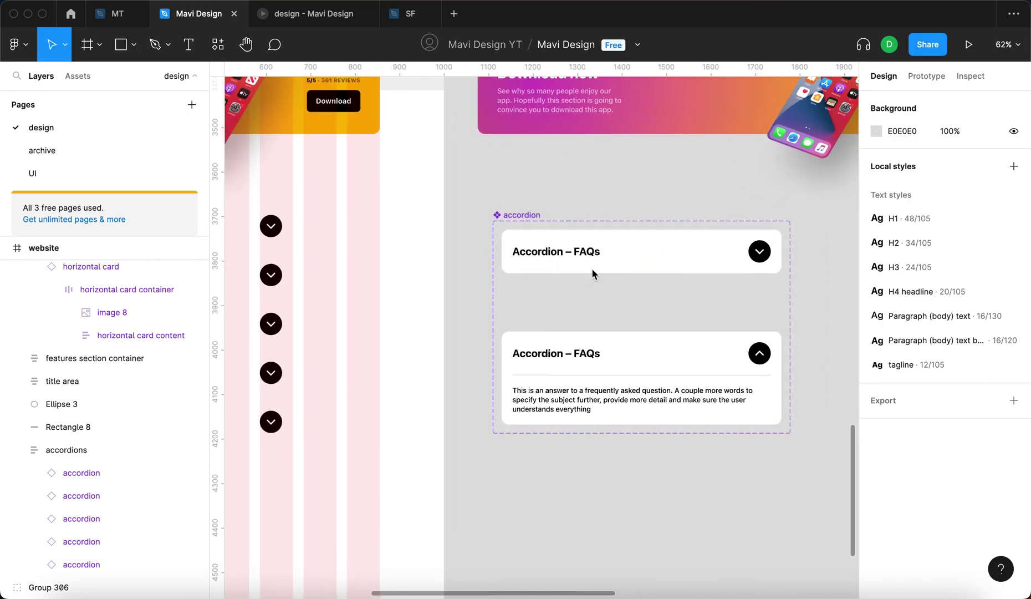
{"action": "left_click", "coordinate": [610, 260]}
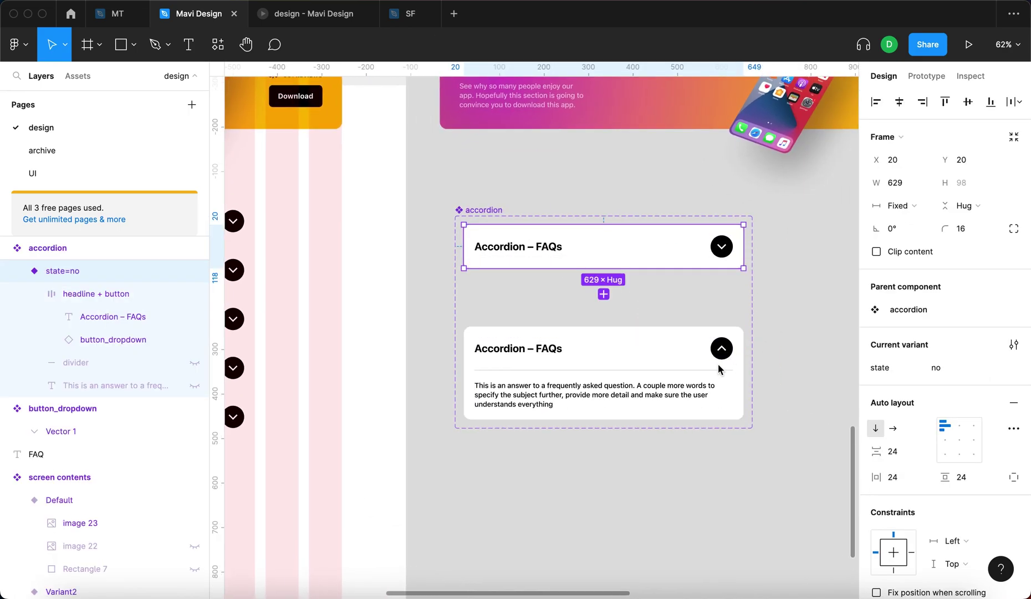
{"action": "left_click", "coordinate": [699, 384], "text": "shift"}
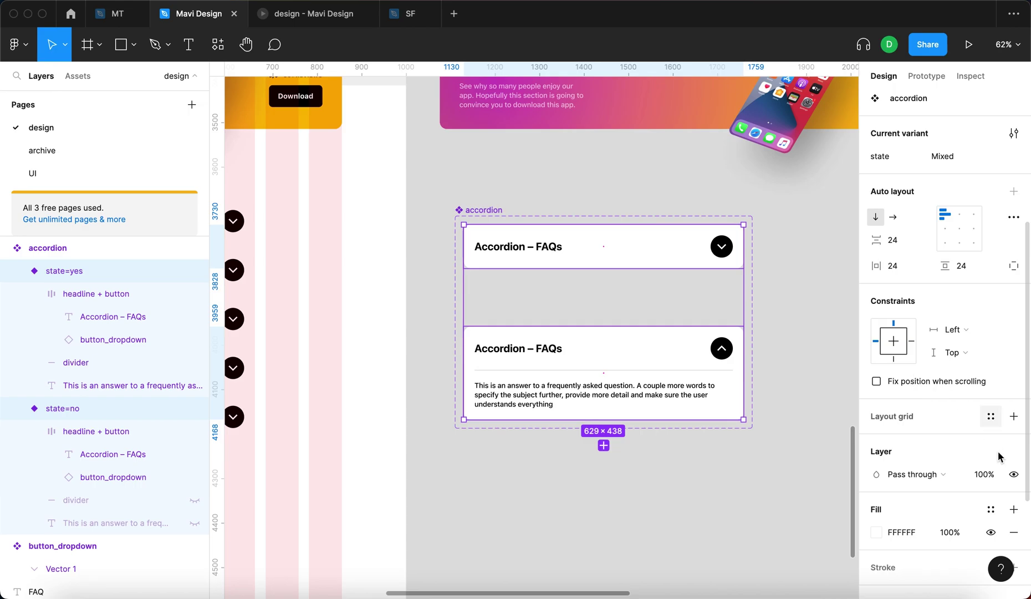
{"action": "scroll", "coordinate": [999, 456], "scroll_direction": "down", "scroll_amount": 3}
{"action": "left_click", "coordinate": [1014, 394]}
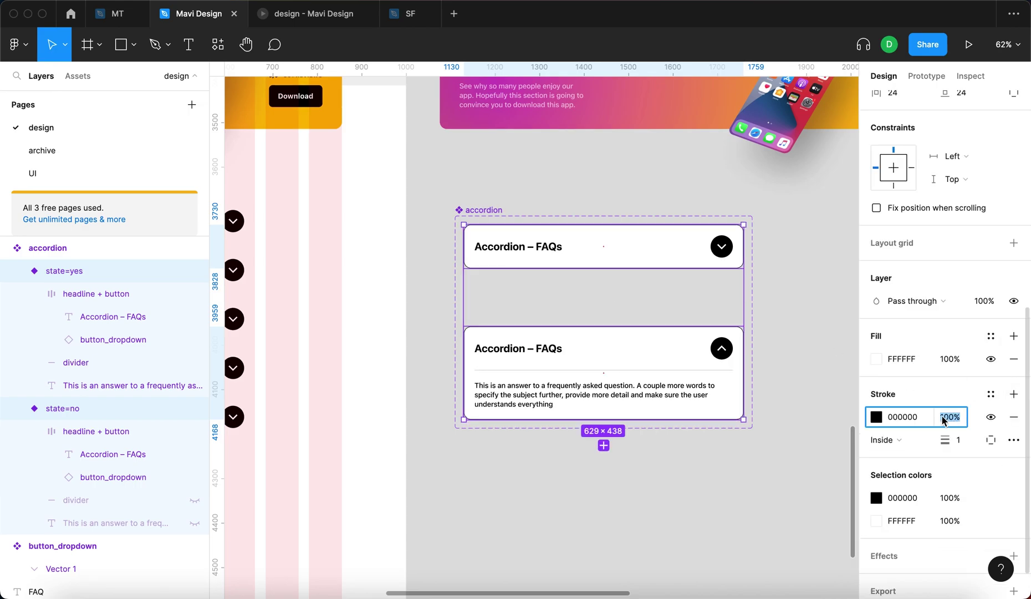
{"action": "scroll", "coordinate": [643, 410], "scroll_direction": "right", "scroll_amount": 5}
{"action": "scroll", "coordinate": [643, 410], "scroll_direction": "left", "scroll_amount": 8}
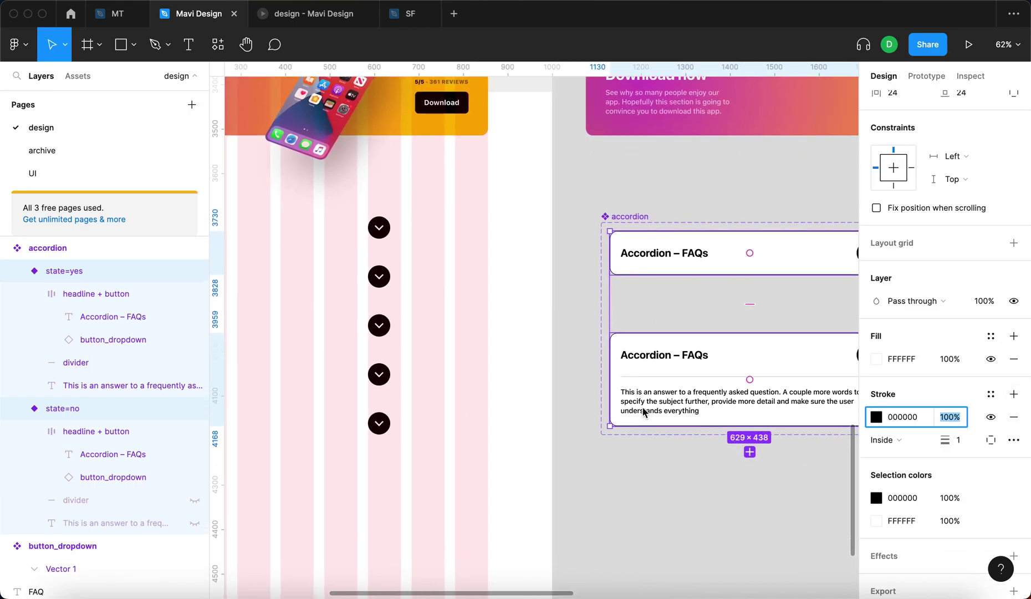
{"action": "key", "text": "shift+Down"}
{"action": "key", "text": "shift+Down"}
{"action": "key", "text": "shift+Down"}
{"action": "key", "text": "shift+Down"}
{"action": "key", "text": "shift+Down"}
{"action": "key", "text": "shift+Down"}
{"action": "key", "text": "shift+Down"}
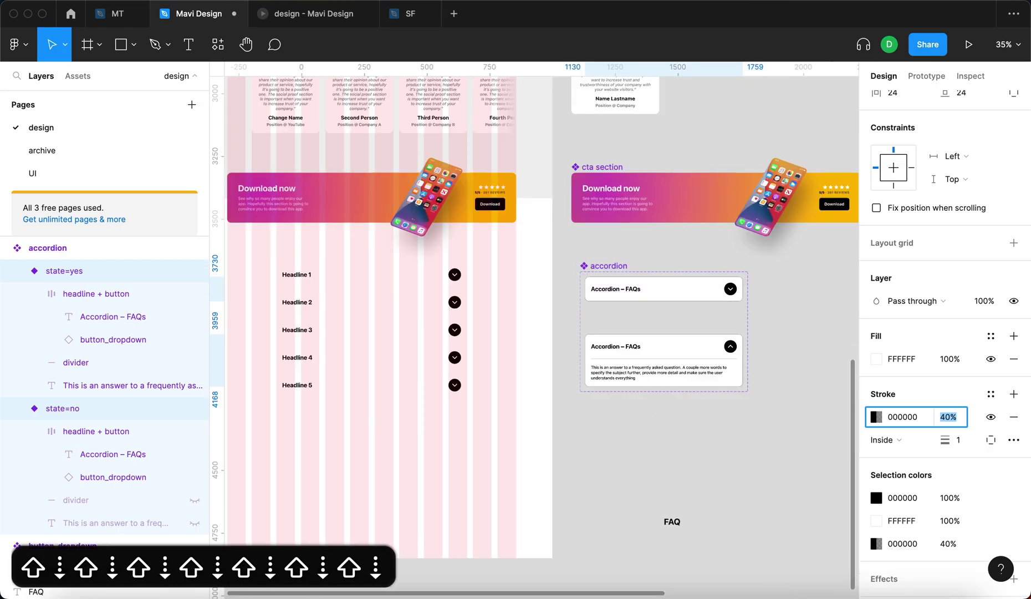
{"action": "key", "text": "shift+Down"}
{"action": "key", "text": "Return"}
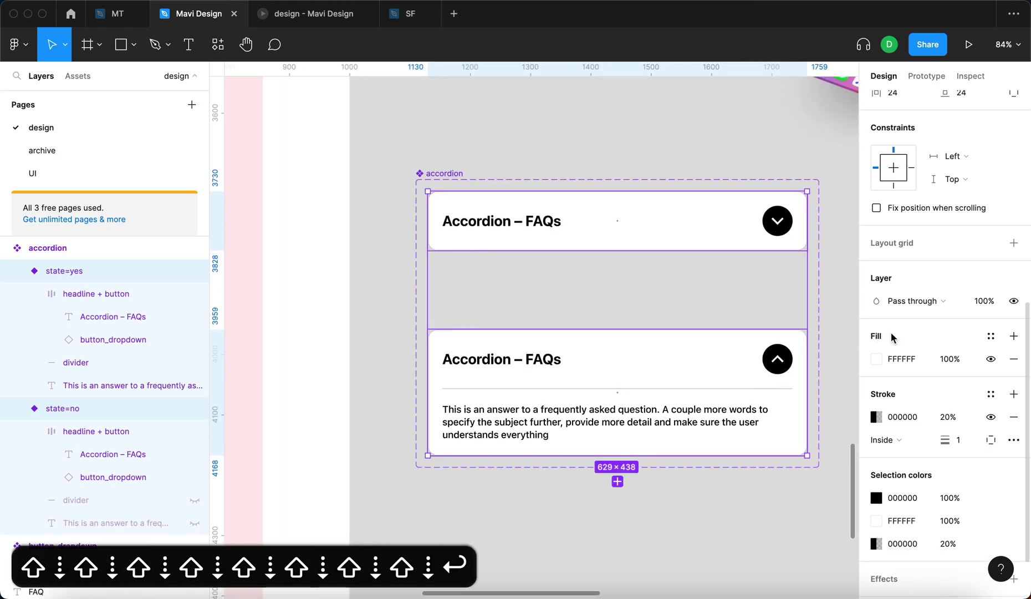
Hide the accordion cards' white fill and select the frame holding the five accordions
{"action": "left_click", "coordinate": [991, 359]}
{"action": "left_click", "coordinate": [359, 323]}
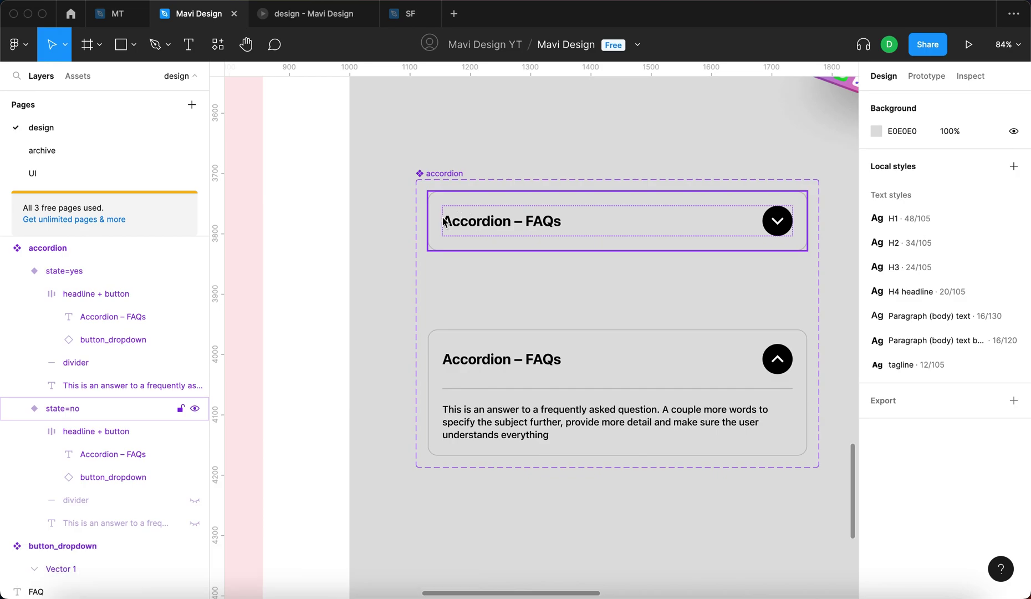
{"action": "scroll", "coordinate": [493, 319], "scroll_direction": "down", "scroll_amount": 5}
{"action": "scroll", "coordinate": [493, 319], "scroll_direction": "left", "scroll_amount": 3}
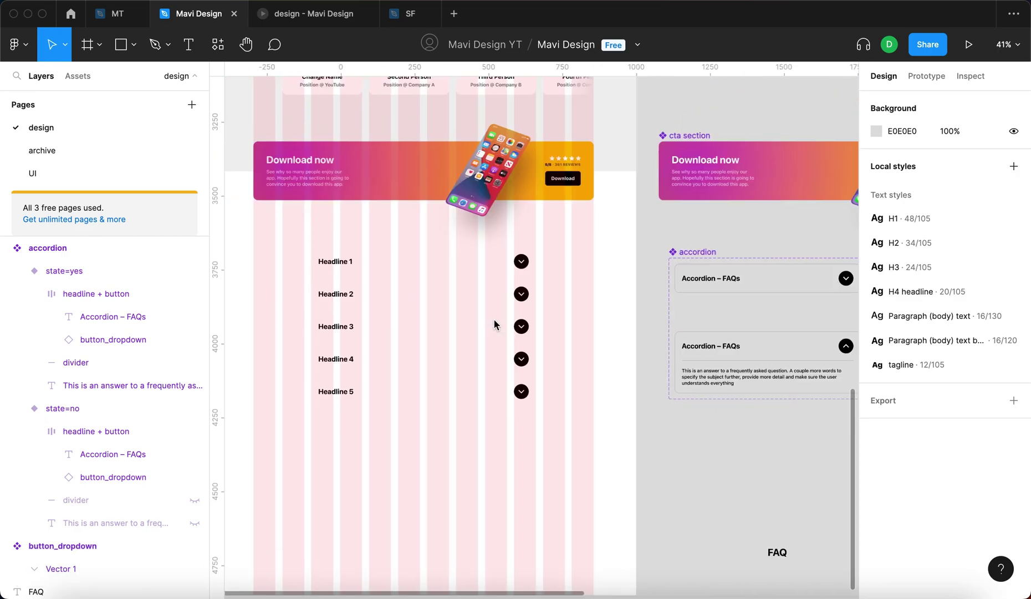
{"action": "left_click", "coordinate": [482, 300]}
{"action": "scroll", "coordinate": [470, 272], "scroll_direction": "up", "scroll_amount": 4}
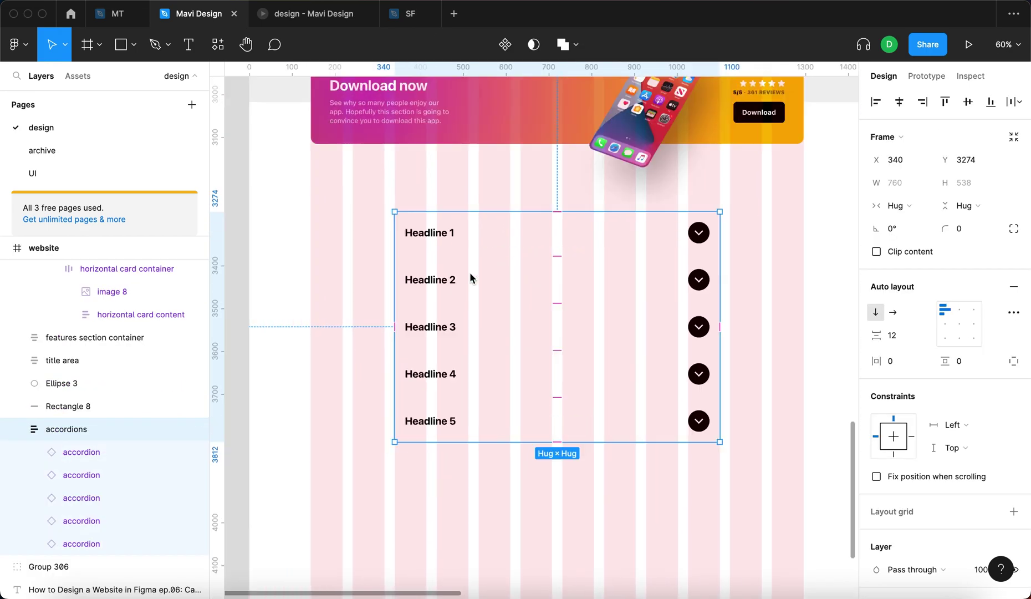
Select all five accordion instances in the FAQ frame and choose Reset stroke
{"action": "scroll", "coordinate": [610, 263], "scroll_direction": "left", "scroll_amount": 1}
{"action": "left_click", "coordinate": [766, 221]}
{"action": "left_click", "coordinate": [675, 235]}
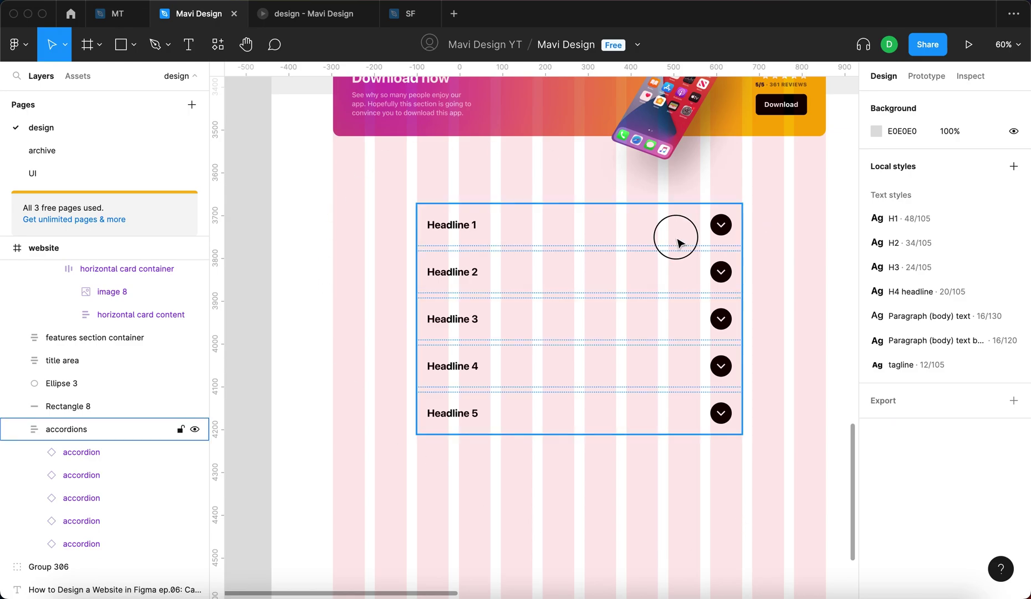
{"action": "key", "text": "Return"}
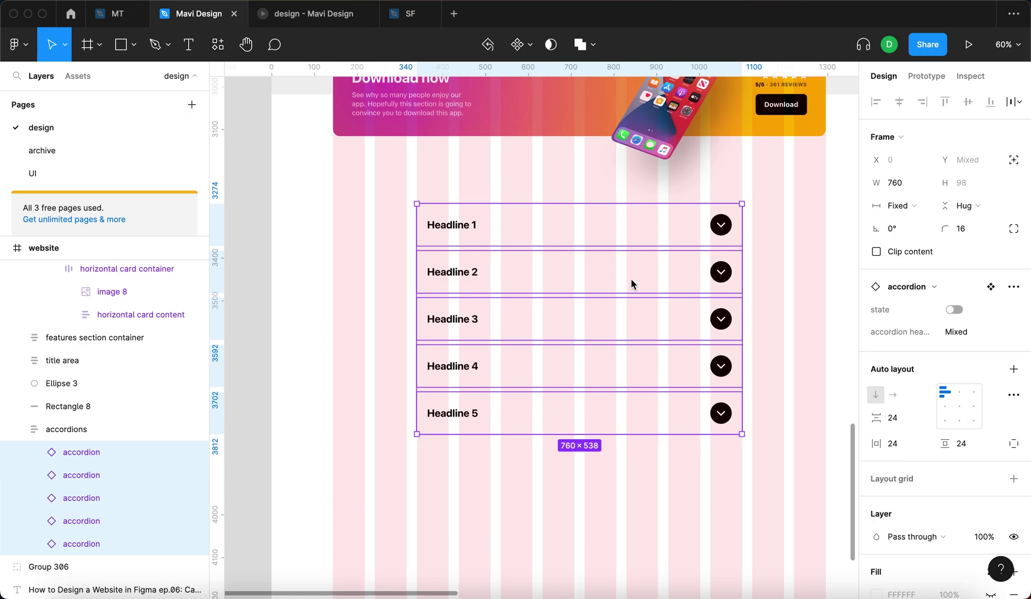
{"action": "left_click", "coordinate": [493, 271]}
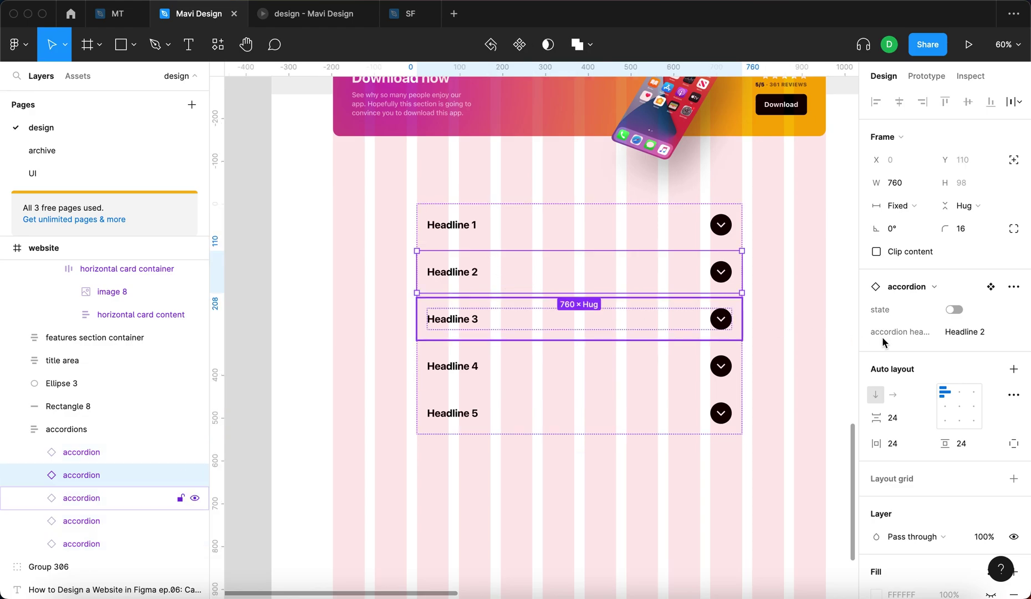
{"action": "left_click", "coordinate": [774, 296]}
{"action": "left_click", "coordinate": [705, 245]}
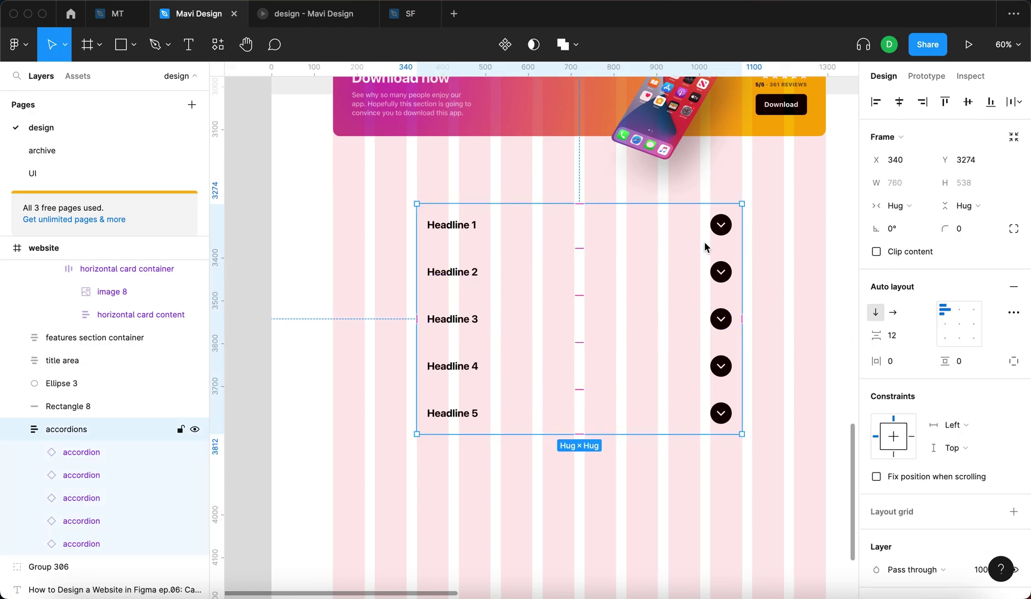
{"action": "key", "text": "Return"}
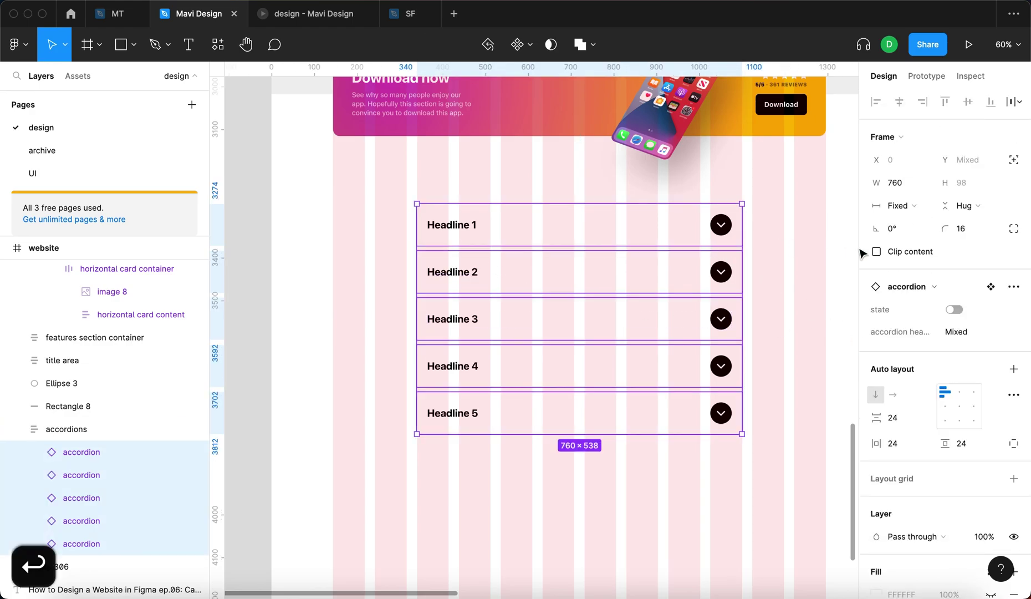
{"action": "left_click", "coordinate": [1014, 287]}
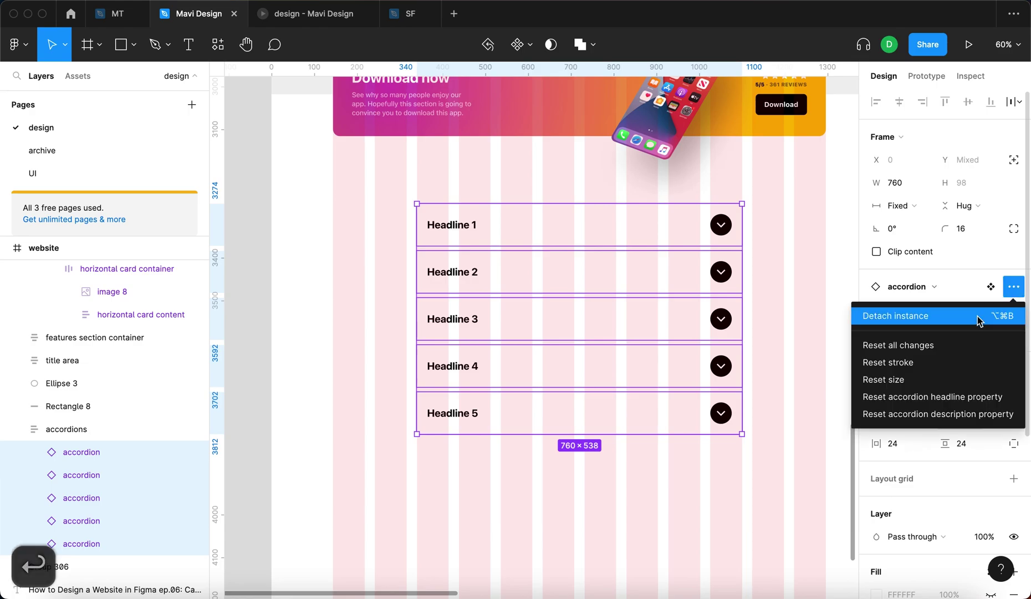
{"action": "left_click", "coordinate": [950, 362]}
{"action": "left_click", "coordinate": [461, 208]}
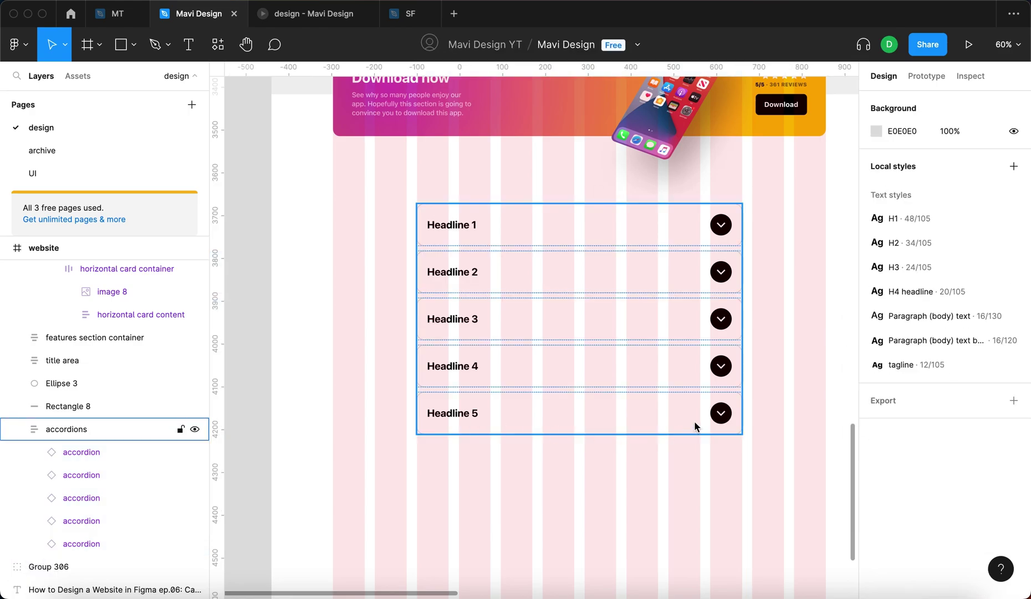
{"action": "scroll", "coordinate": [695, 416], "scroll_direction": "up", "scroll_amount": 2}
In the prototype, expand Headlines 1, 2 and 3, then collapse them again
{"action": "left_click", "coordinate": [315, 16]}
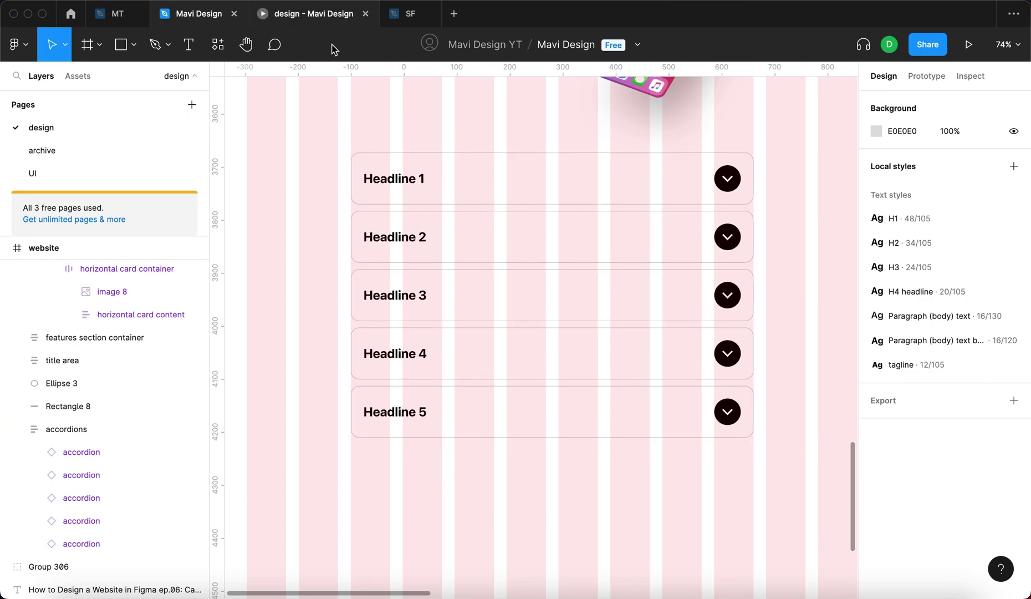
{"action": "scroll", "coordinate": [558, 316], "scroll_direction": "down", "scroll_amount": 3}
{"action": "scroll", "coordinate": [306, 320], "scroll_direction": "up", "scroll_amount": 2}
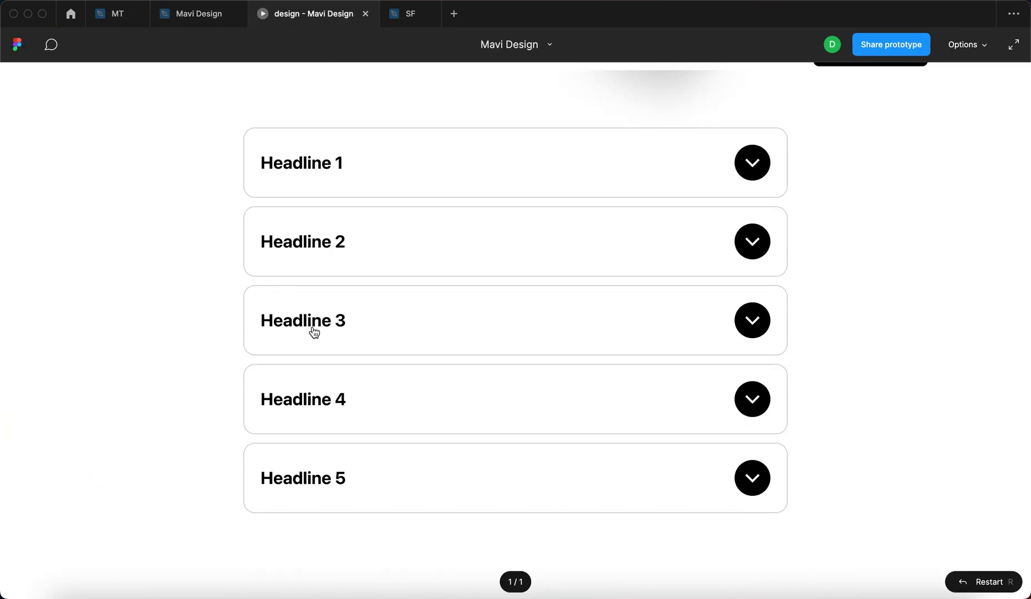
{"action": "scroll", "coordinate": [713, 456], "scroll_direction": "up", "scroll_amount": 10}
{"action": "scroll", "coordinate": [286, 302], "scroll_direction": "down", "scroll_amount": 7}
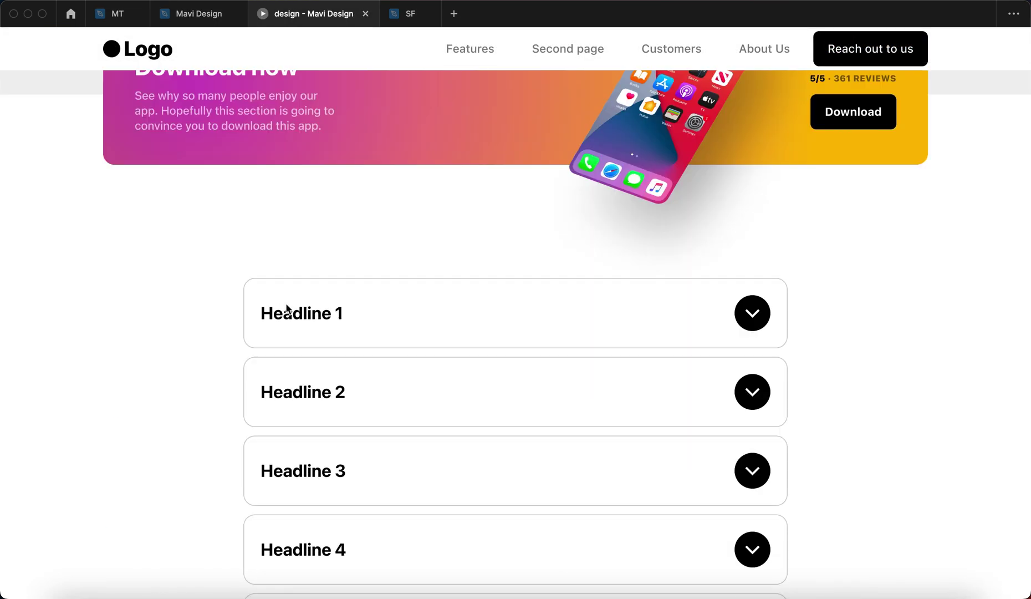
{"action": "left_click", "coordinate": [202, 276]}
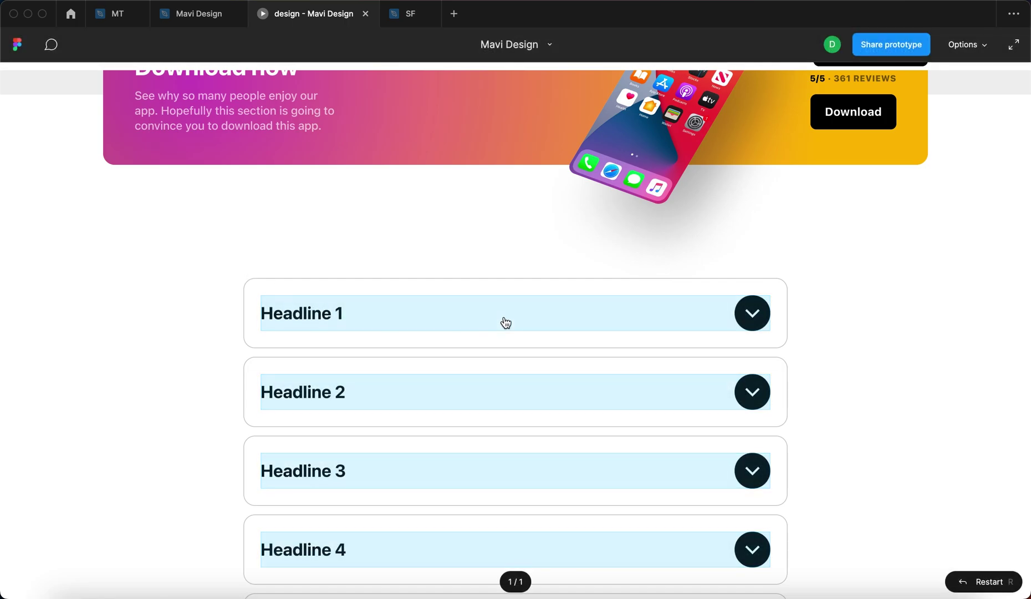
{"action": "left_click", "coordinate": [755, 320]}
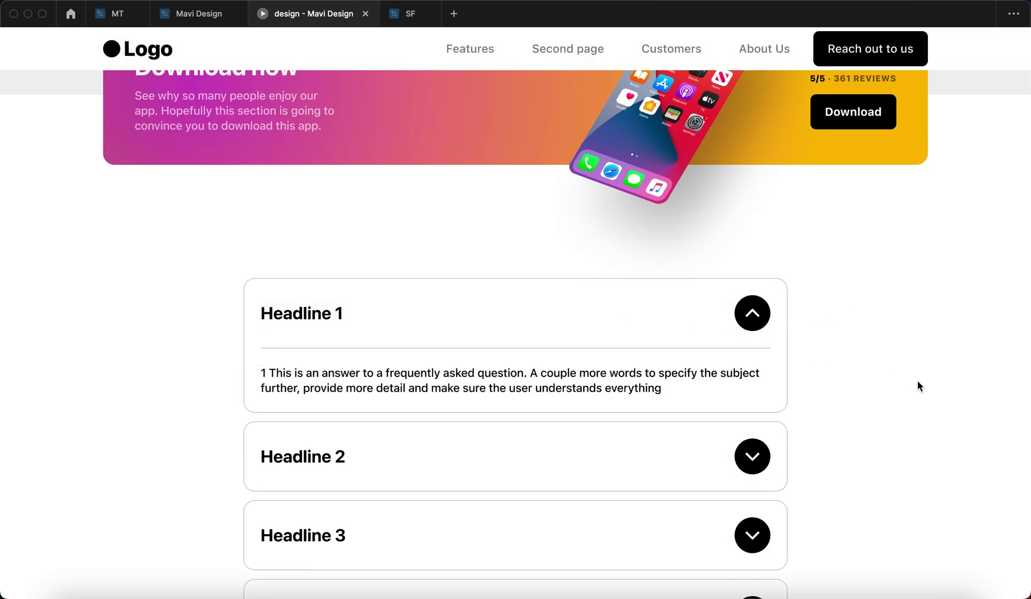
{"action": "left_click", "coordinate": [753, 460]}
{"action": "scroll", "coordinate": [787, 422], "scroll_direction": "down", "scroll_amount": 6}
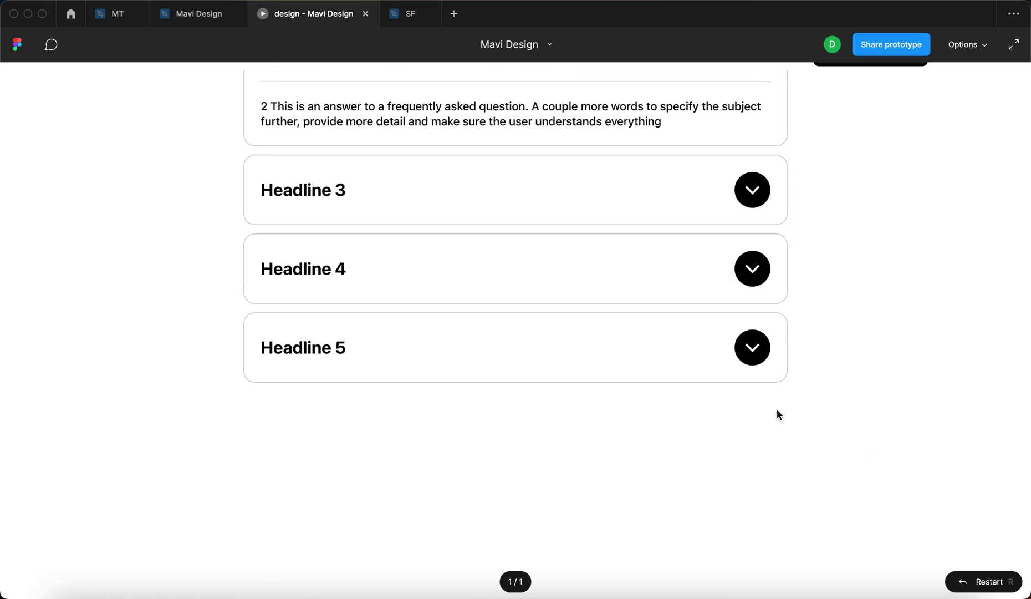
{"action": "left_click", "coordinate": [760, 199]}
{"action": "scroll", "coordinate": [550, 233], "scroll_direction": "up", "scroll_amount": 4}
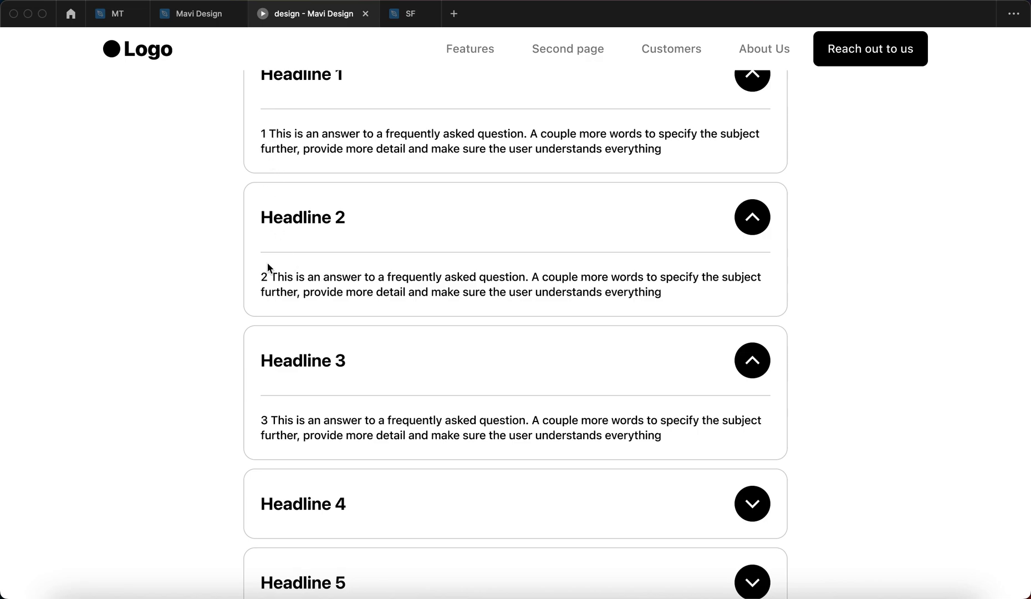
{"action": "left_click", "coordinate": [748, 348]}
{"action": "left_click", "coordinate": [743, 244]}
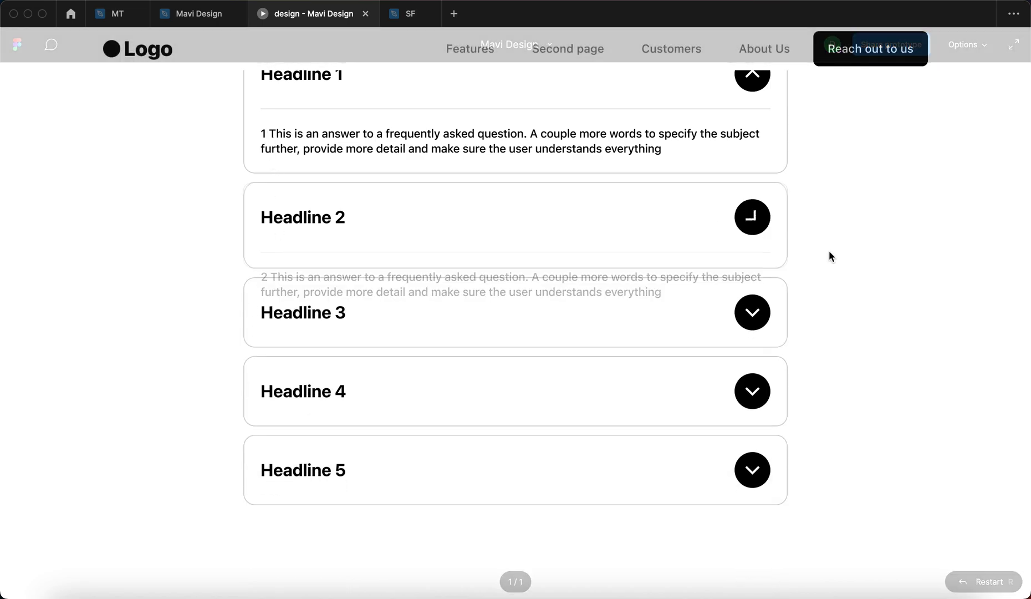
{"action": "left_click", "coordinate": [776, 153]}
Expand and collapse Headlines 4, 2 and 1 to confirm each one toggles
{"action": "left_click", "coordinate": [757, 388]}
{"action": "scroll", "coordinate": [821, 302], "scroll_direction": "down", "scroll_amount": 2}
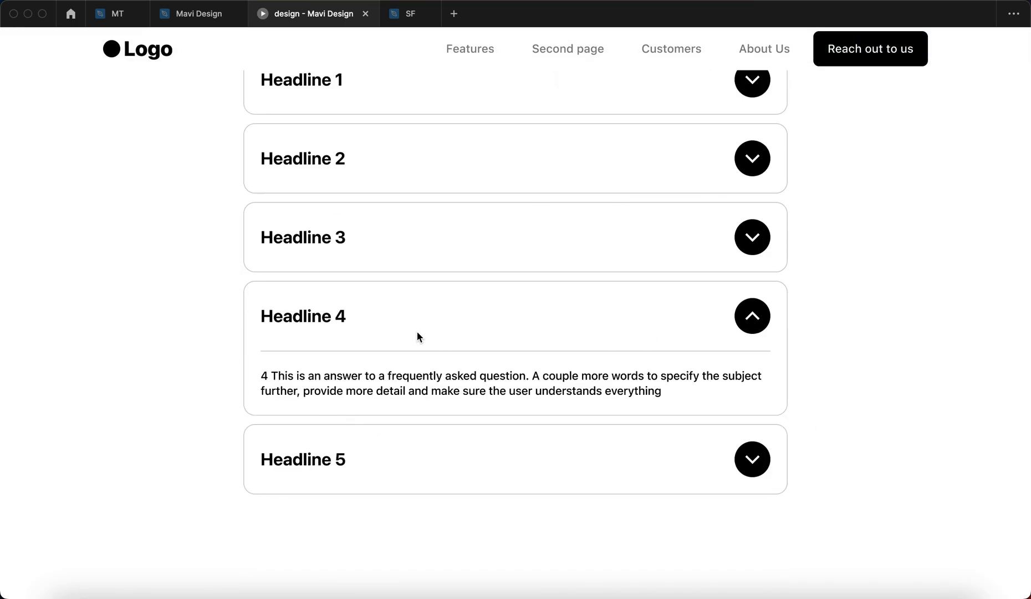
{"action": "left_click", "coordinate": [753, 314]}
{"action": "scroll", "coordinate": [566, 362], "scroll_direction": "up", "scroll_amount": 3}
{"action": "left_click", "coordinate": [767, 289]}
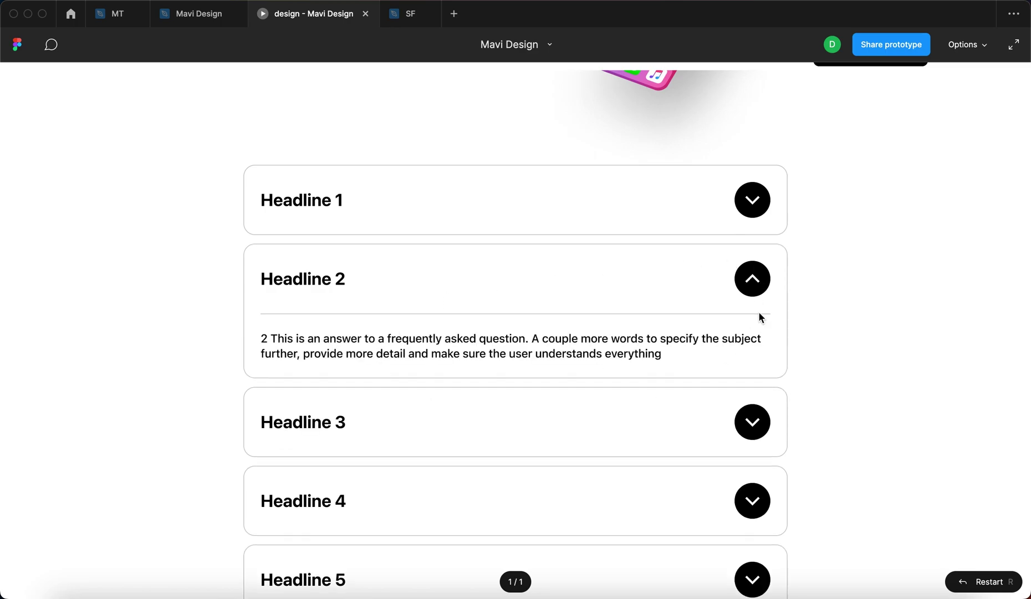
{"action": "left_click", "coordinate": [758, 284]}
{"action": "left_click", "coordinate": [750, 204]}
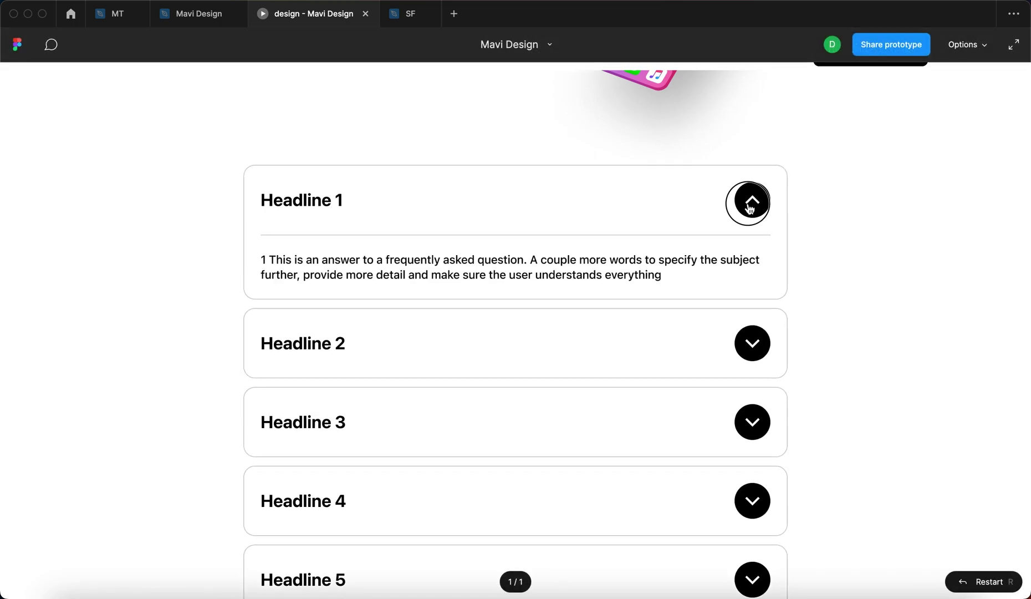
{"action": "left_click", "coordinate": [754, 202]}
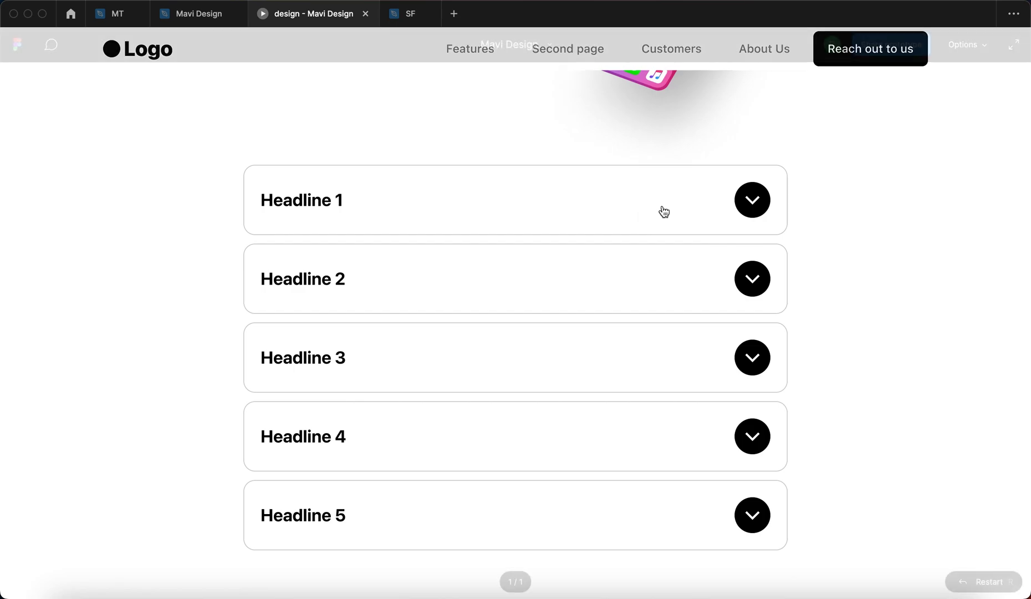
{"action": "left_click", "coordinate": [649, 222]}
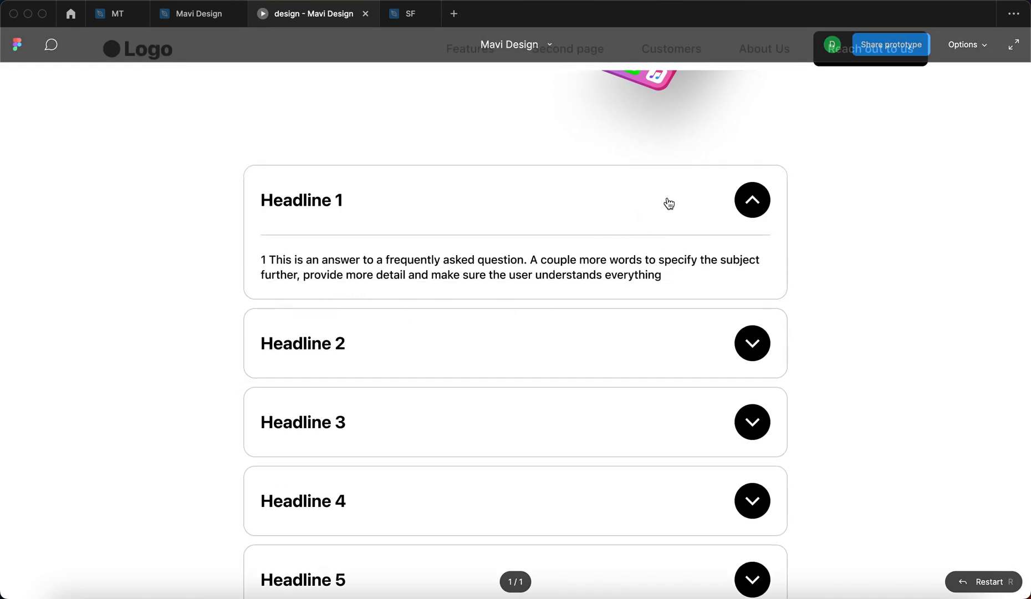
{"action": "left_click", "coordinate": [668, 203]}
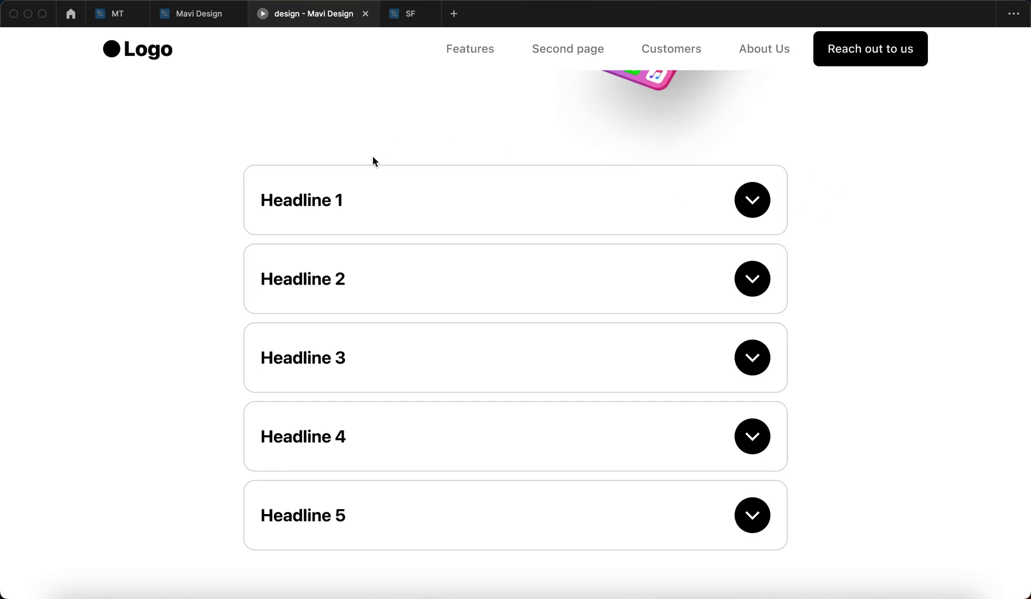
Back in the editor, move the FAQ label up below the accordion component
{"action": "key", "text": "ctrl+shift+Tab"}
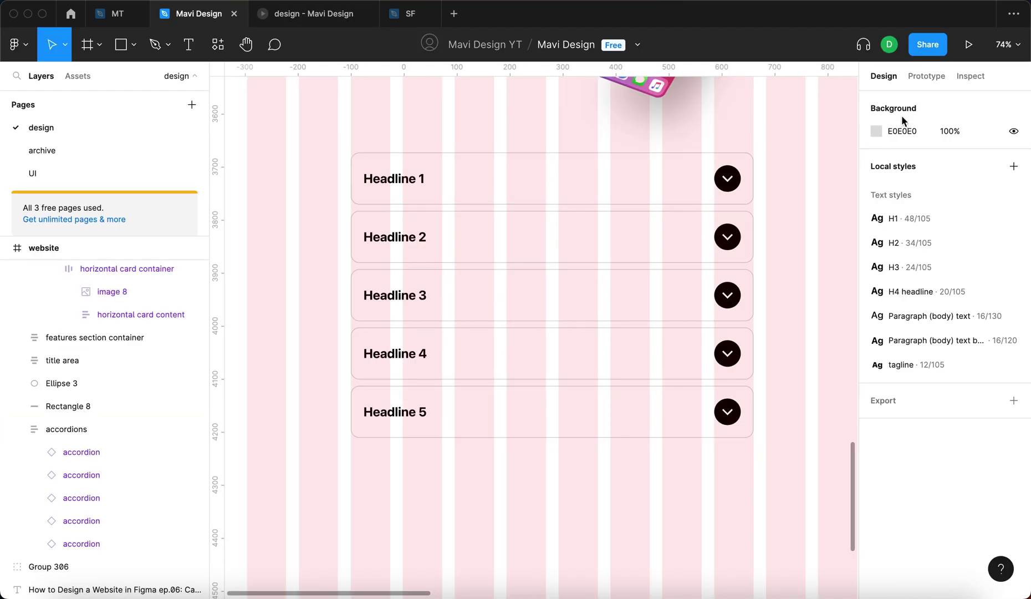
{"action": "left_click", "coordinate": [749, 257]}
{"action": "scroll", "coordinate": [617, 249], "scroll_direction": "right", "scroll_amount": 6}
{"action": "left_click", "coordinate": [776, 410]}
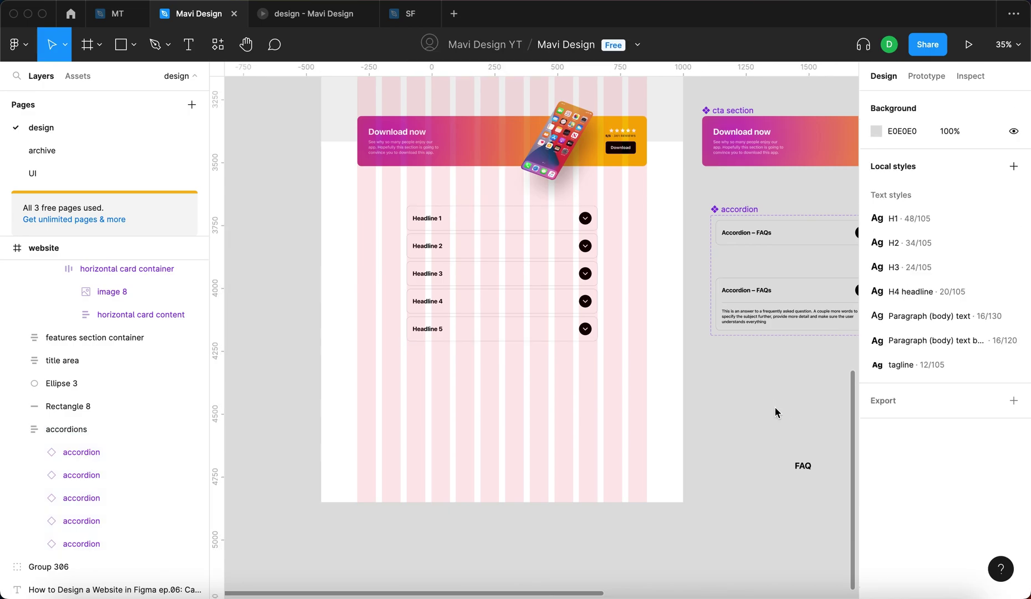
{"action": "scroll", "coordinate": [760, 481], "scroll_direction": "right", "scroll_amount": 2}
{"action": "left_click_drag", "start_coordinate": [755, 466], "coordinate": [735, 390]}
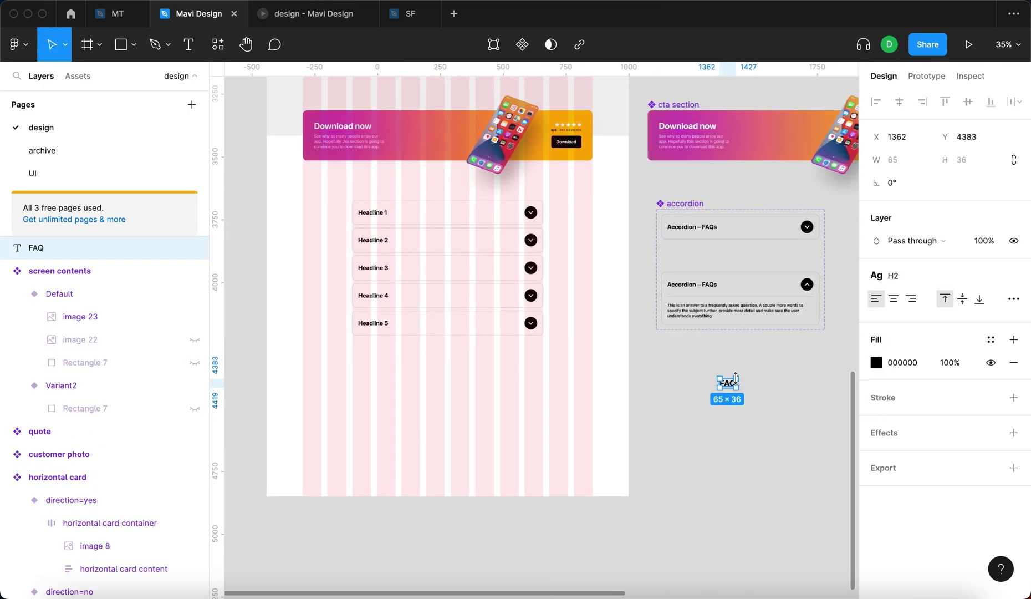
Change the label to 'Frequently Asked Questions (FAQs)' and place it above the first accordion
{"action": "scroll", "coordinate": [727, 388], "scroll_direction": "up", "scroll_amount": 5}
{"action": "double_click", "coordinate": [720, 394]}
{"action": "type", "text": "Fr"}
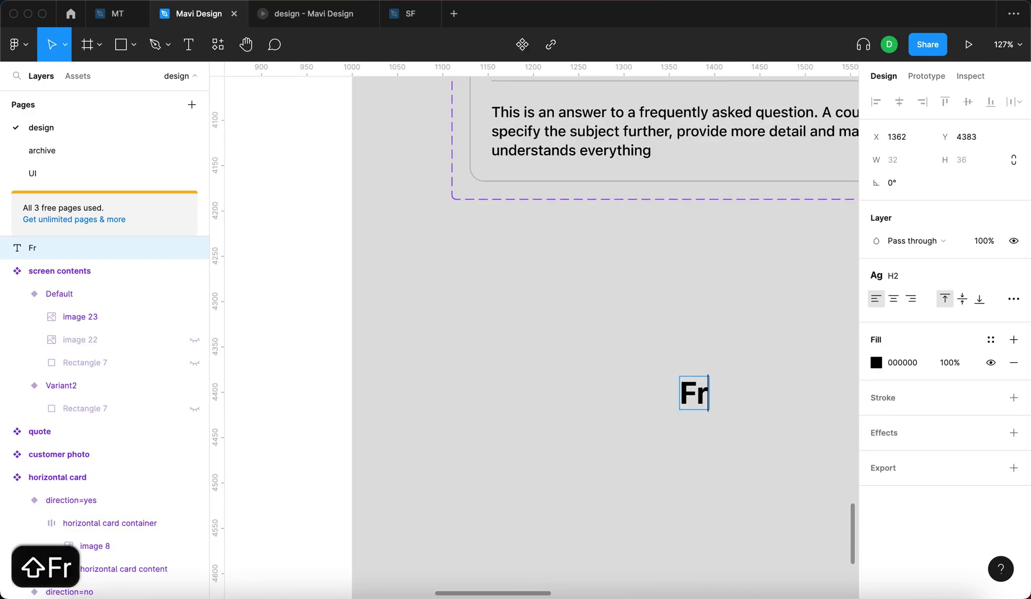
{"action": "type", "text": "equently Ask"}
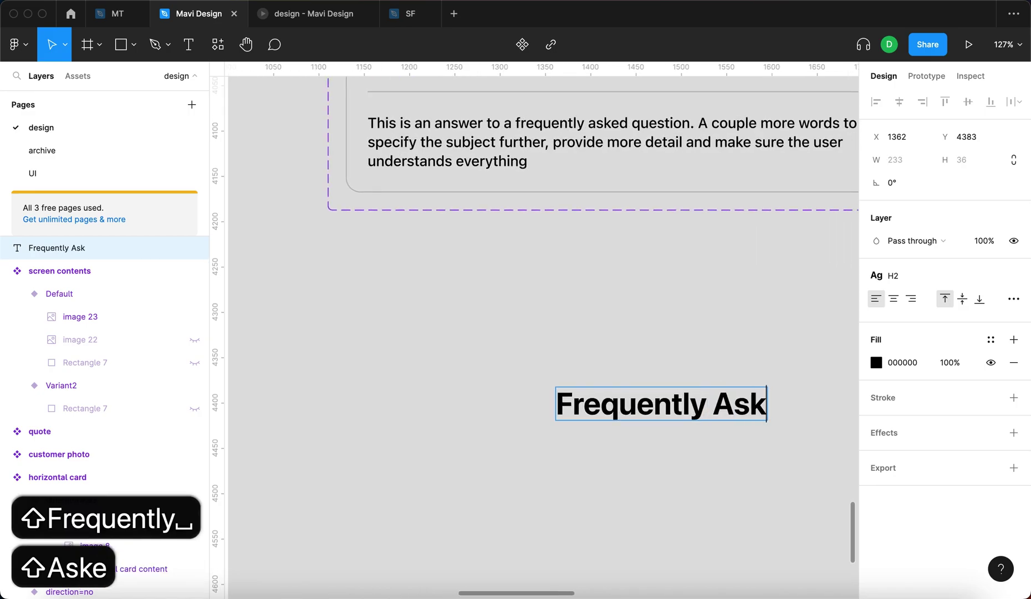
{"action": "type", "text": "ed Questions ("}
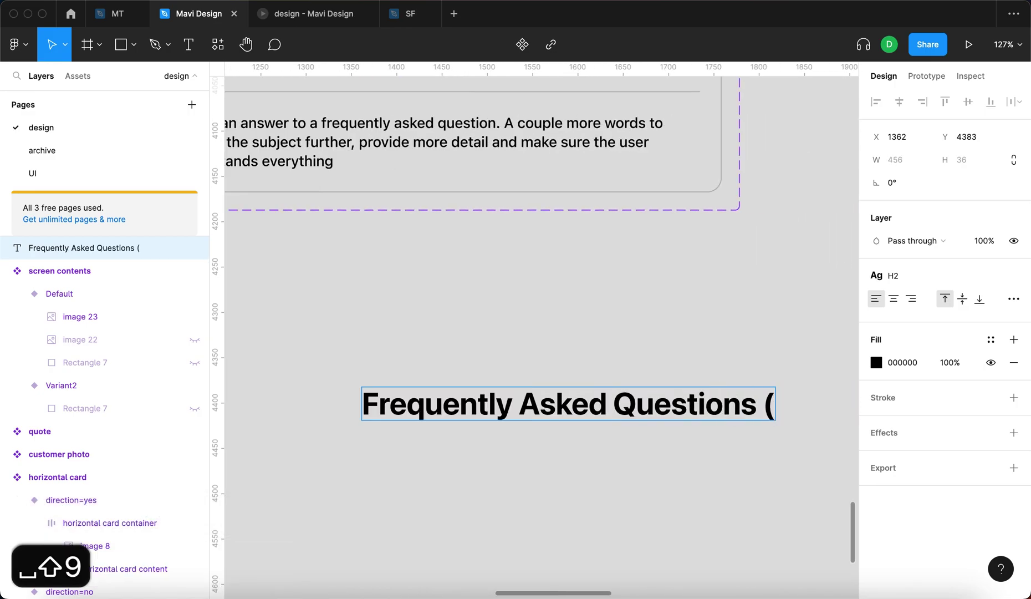
{"action": "type", "text": "FAQs)"}
{"action": "key", "text": "Escape"}
{"action": "scroll", "coordinate": [647, 348], "scroll_direction": "down", "scroll_amount": 10}
{"action": "left_click_drag", "start_coordinate": [652, 363], "coordinate": [461, 157]}
{"action": "scroll", "coordinate": [618, 495], "scroll_direction": "up", "scroll_amount": 5}
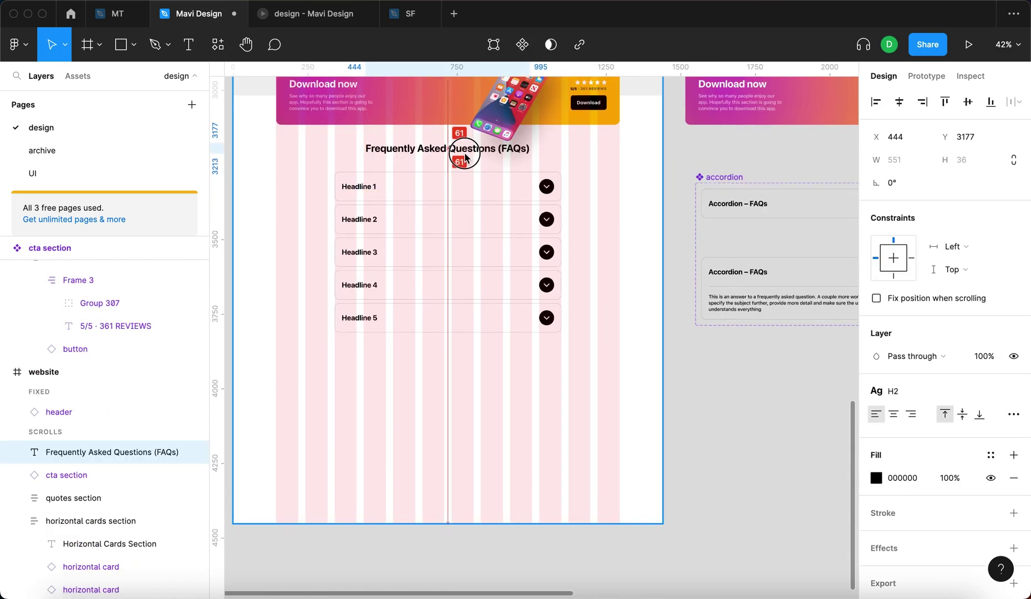
Wrap the heading and accordion list in a vertical auto-layout frame with 48 spacing
{"action": "left_click", "coordinate": [525, 262], "text": "shift"}
{"action": "key", "text": "shift+a"}
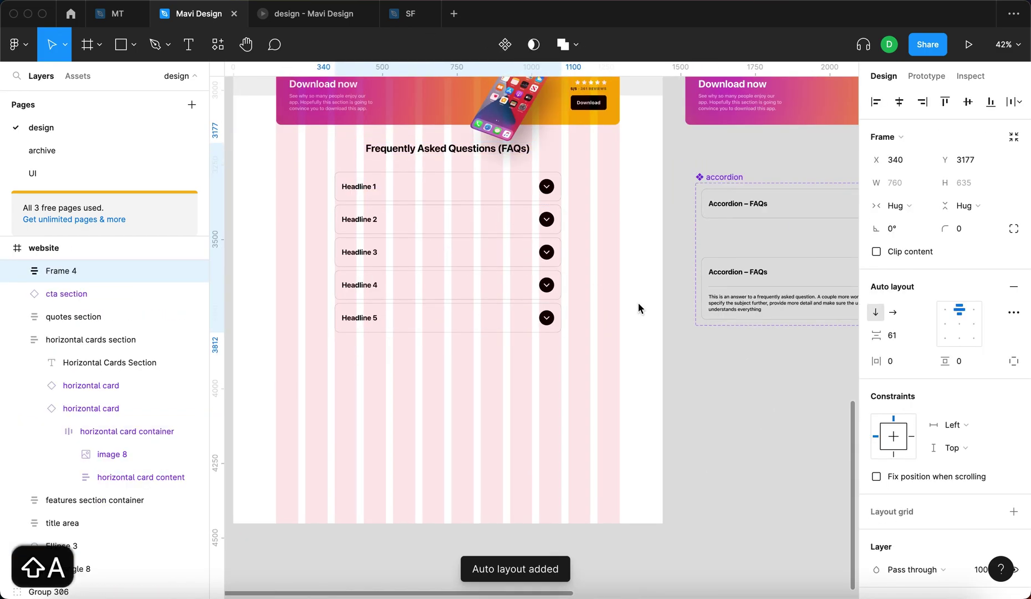
{"action": "left_click", "coordinate": [898, 335]}
{"action": "type", "text": "4"}
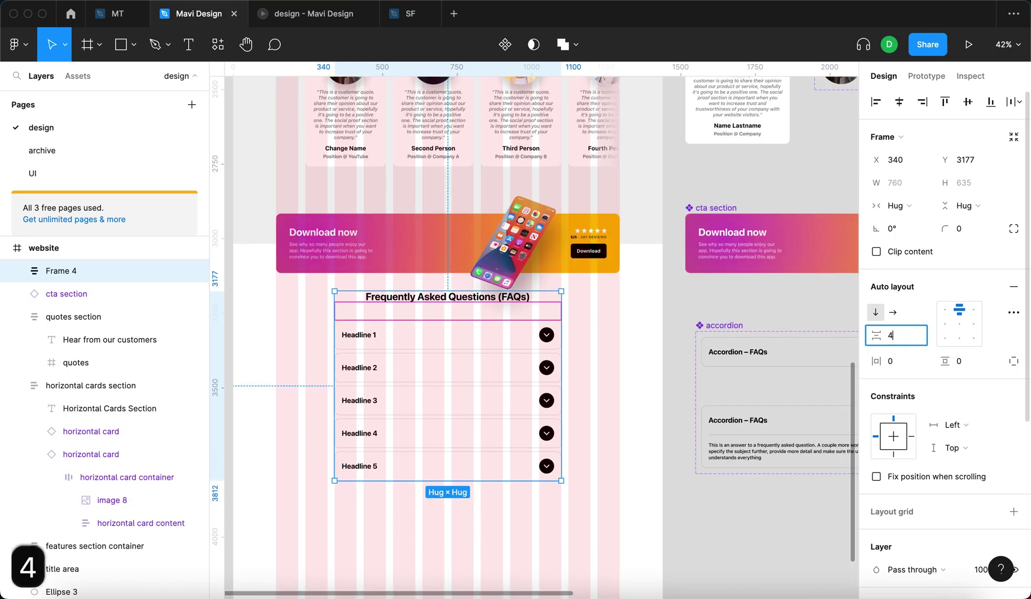
{"action": "type", "text": "8"}
{"action": "key", "text": "Return"}
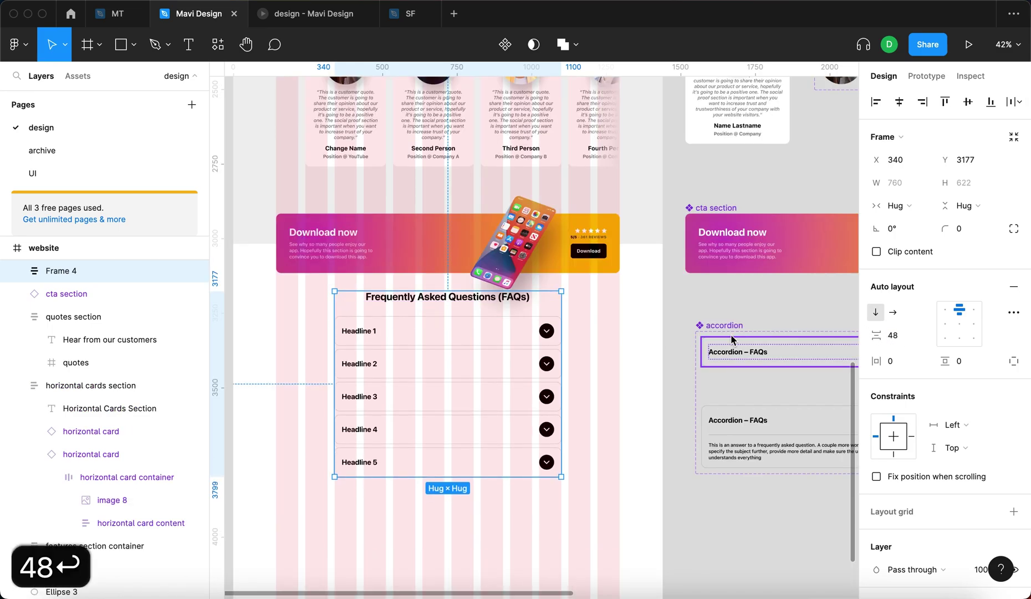
Set the new frame's horizontal constraint to Center
{"action": "left_click", "coordinate": [950, 426]}
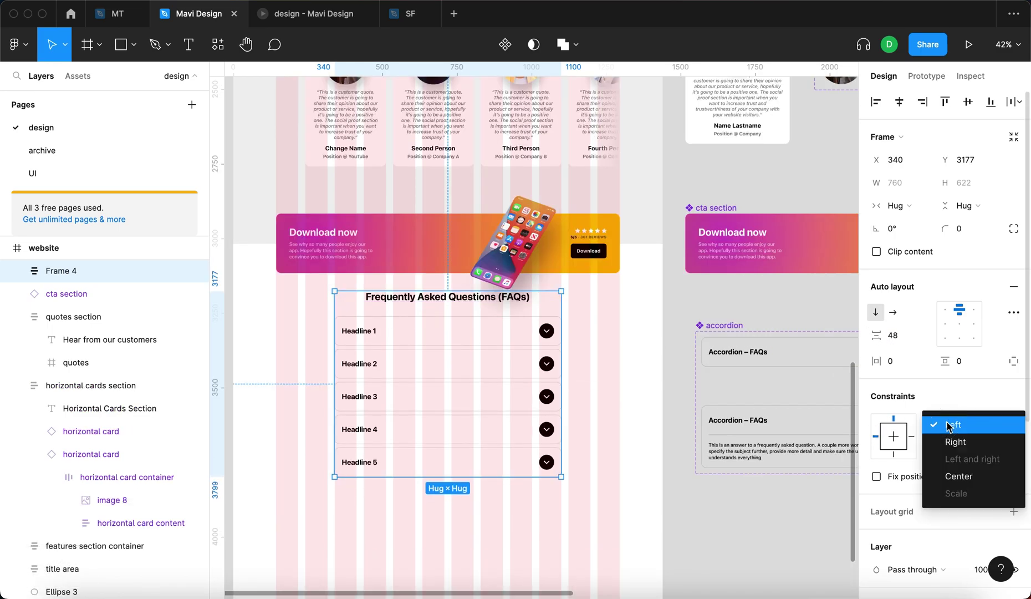
{"action": "left_click", "coordinate": [956, 476]}
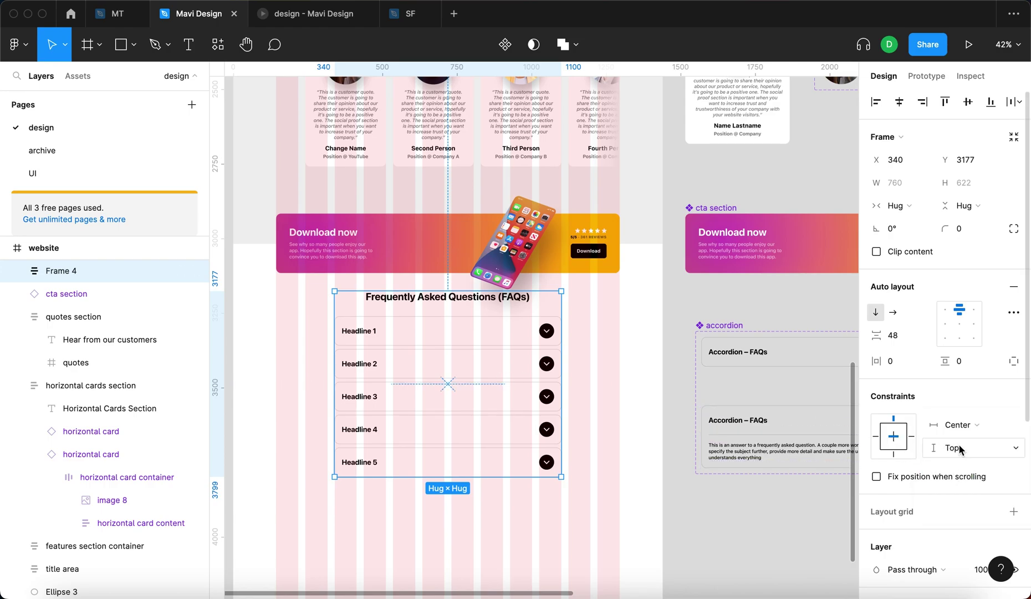
{"action": "left_click", "coordinate": [674, 383]}
{"action": "scroll", "coordinate": [613, 376], "scroll_direction": "down", "scroll_amount": 6}
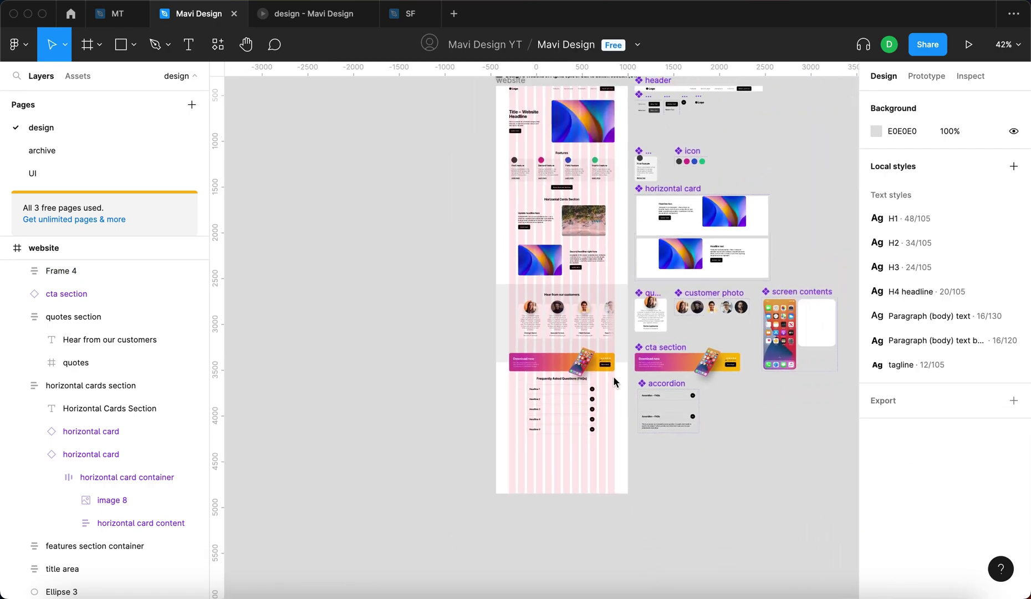
Nudge Frame 4 down to X 344, Y 3232 under the Download now banner, then zoom to it
{"action": "scroll", "coordinate": [613, 377], "scroll_direction": "up", "scroll_amount": 2}
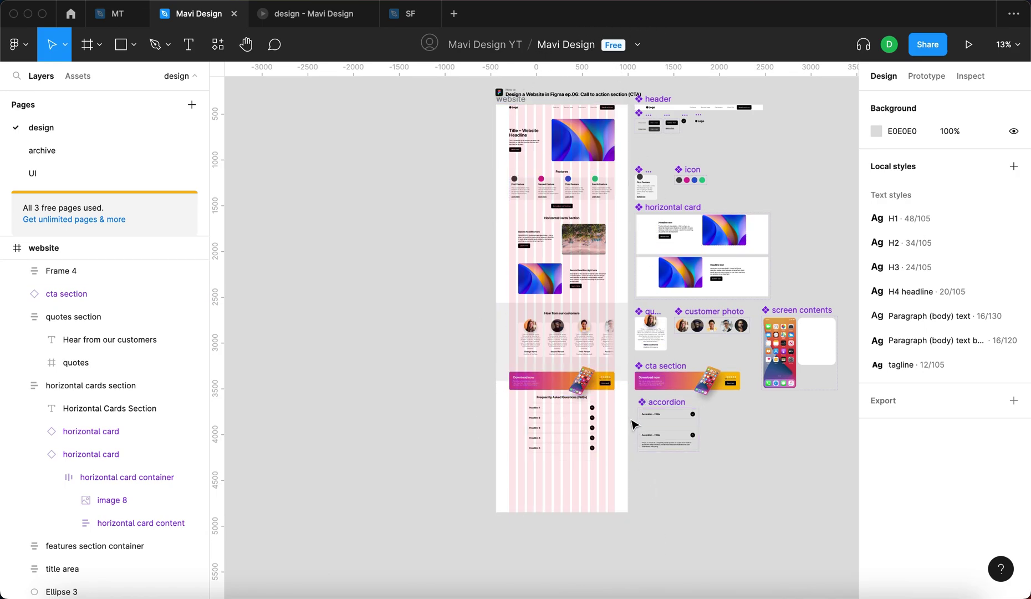
{"action": "scroll", "coordinate": [635, 421], "scroll_direction": "up", "scroll_amount": 1}
{"action": "left_click", "coordinate": [577, 438]}
{"action": "left_click_drag", "start_coordinate": [555, 440], "coordinate": [555, 447]}
{"action": "scroll", "coordinate": [616, 428], "scroll_direction": "up", "scroll_amount": 5}
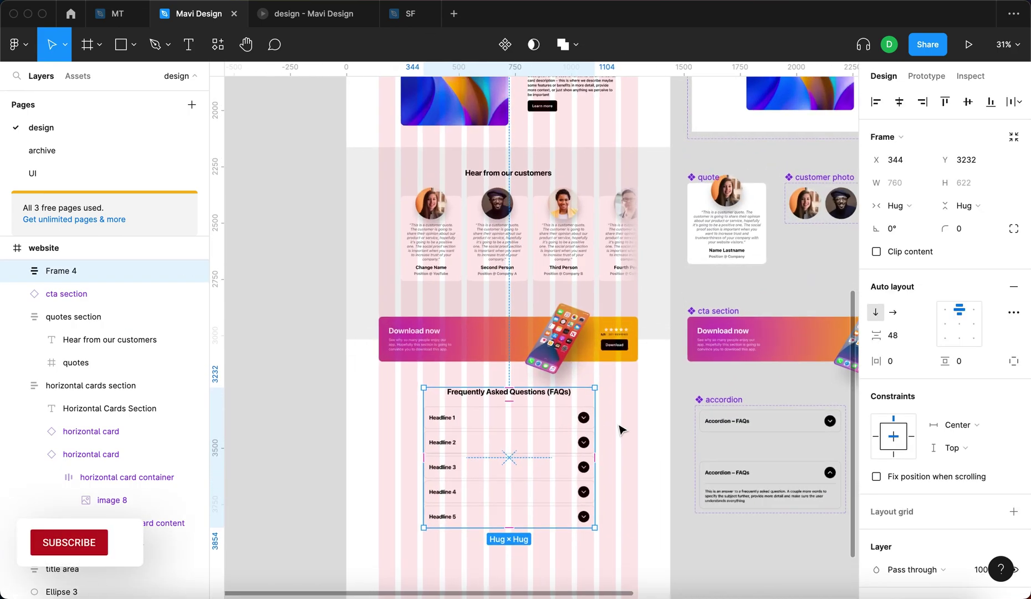
{"action": "scroll", "coordinate": [554, 375], "scroll_direction": "up", "scroll_amount": 2}
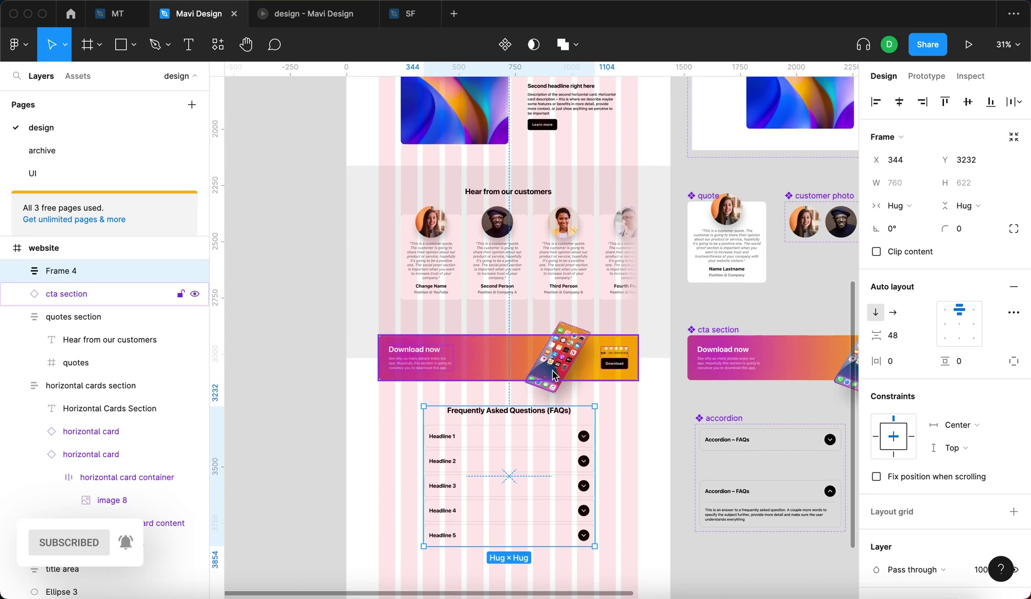
{"action": "scroll", "coordinate": [553, 375], "scroll_direction": "down", "scroll_amount": 10}
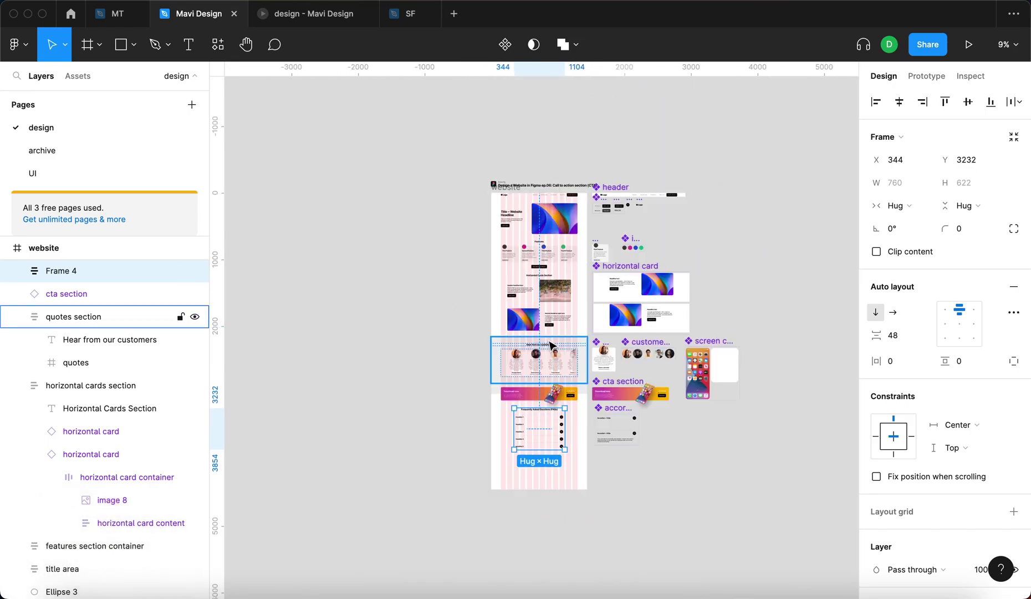
{"action": "key", "text": "shift+2"}
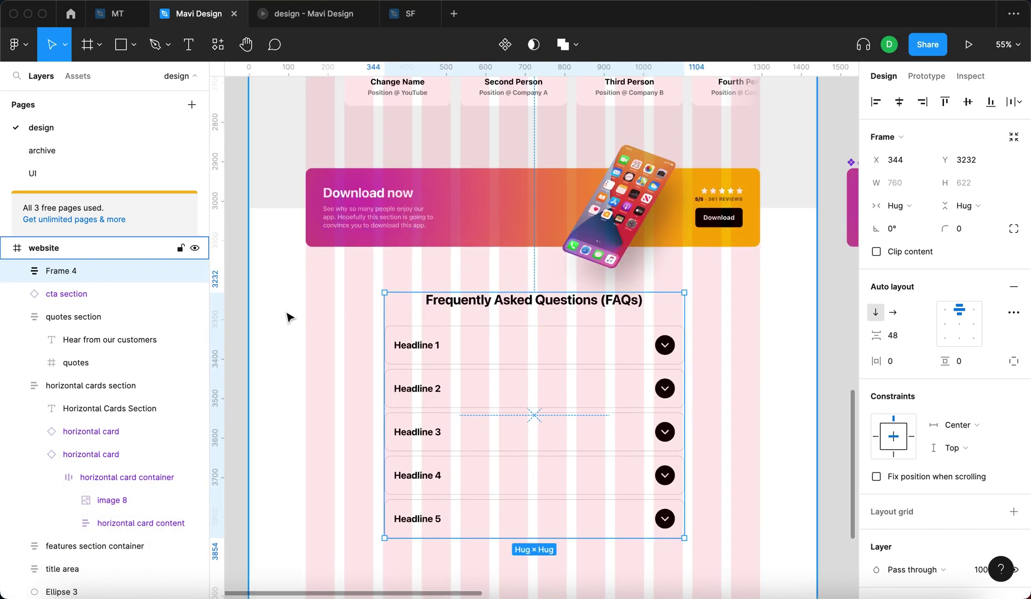
Rename Frame 4 'accordion section contents' and wrap it in an auto-layout frame named 'accordion section'
{"action": "key", "text": "super+r"}
{"action": "type", "text": "accordio"}
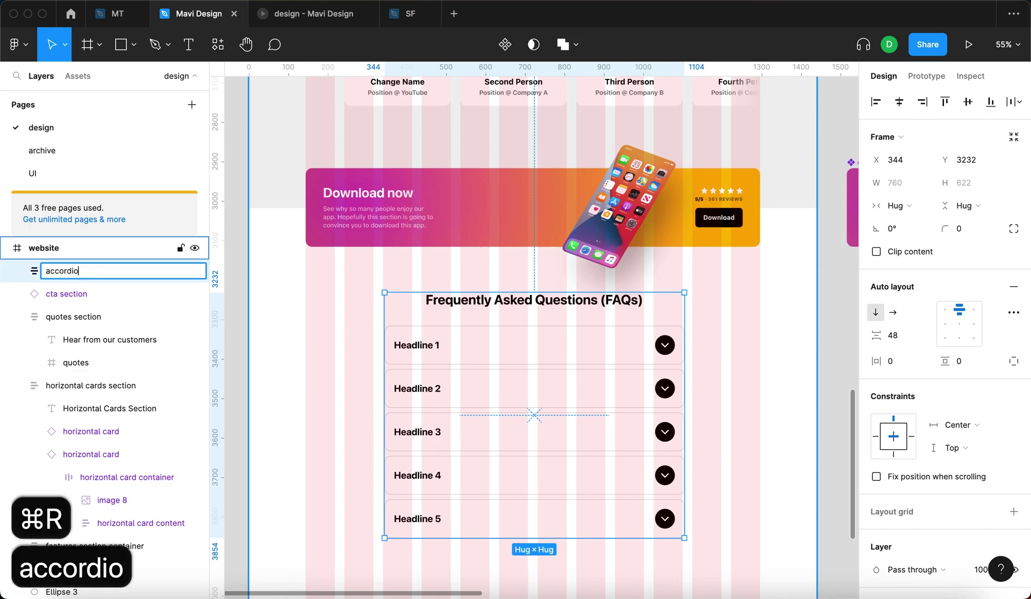
{"action": "type", "text": "n section contents"}
{"action": "key", "text": "Return"}
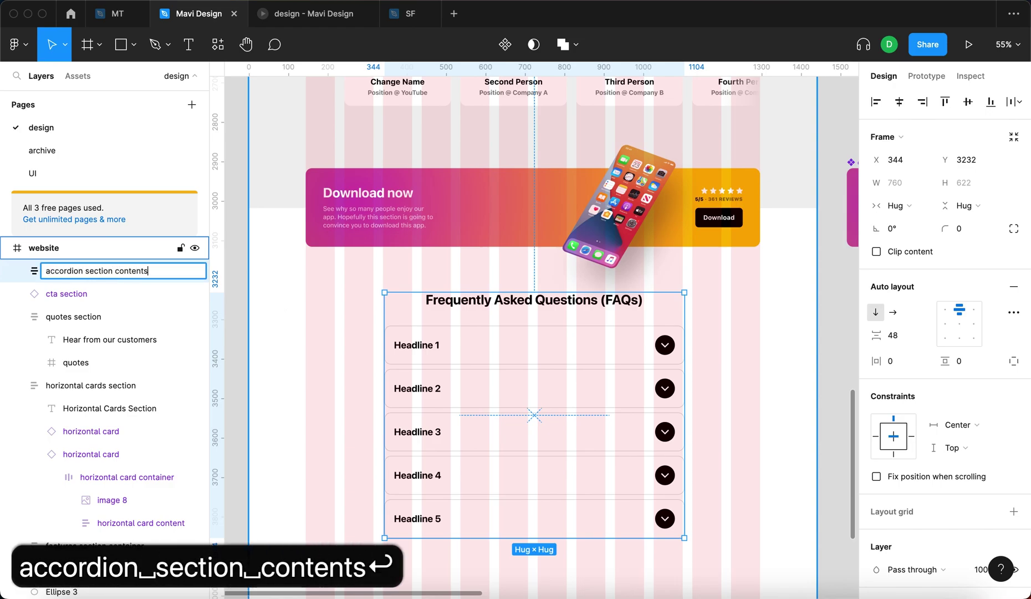
{"action": "key", "text": "shift+a"}
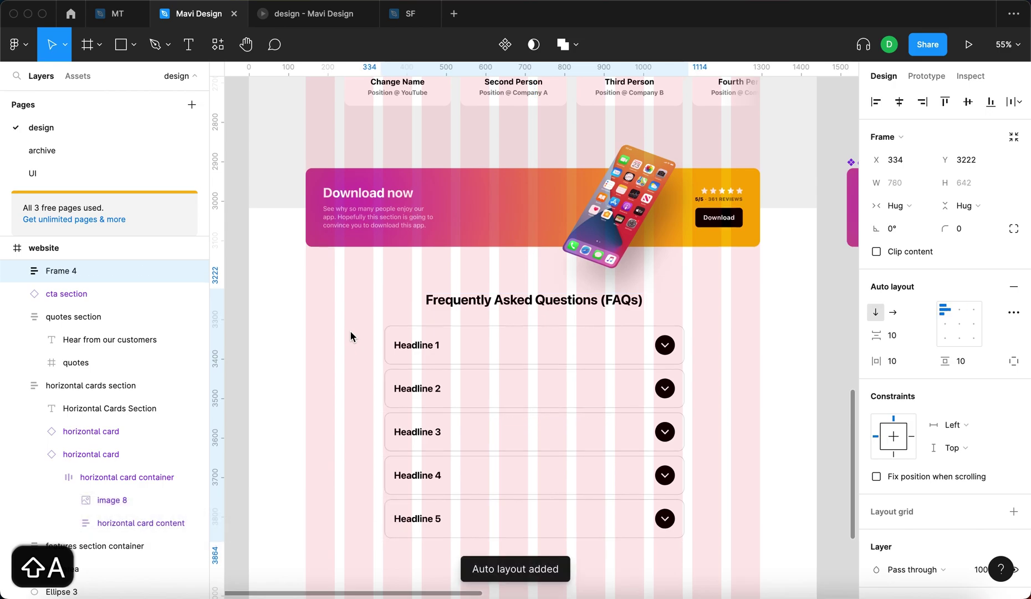
{"action": "key", "text": "super+r"}
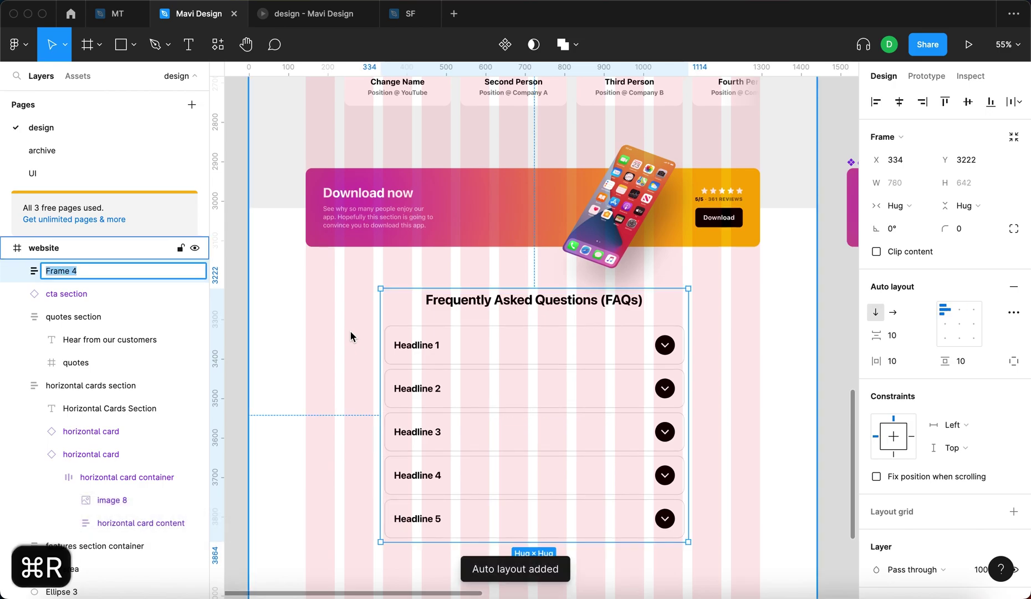
{"action": "type", "text": "accordion section"}
{"action": "key", "text": "Return"}
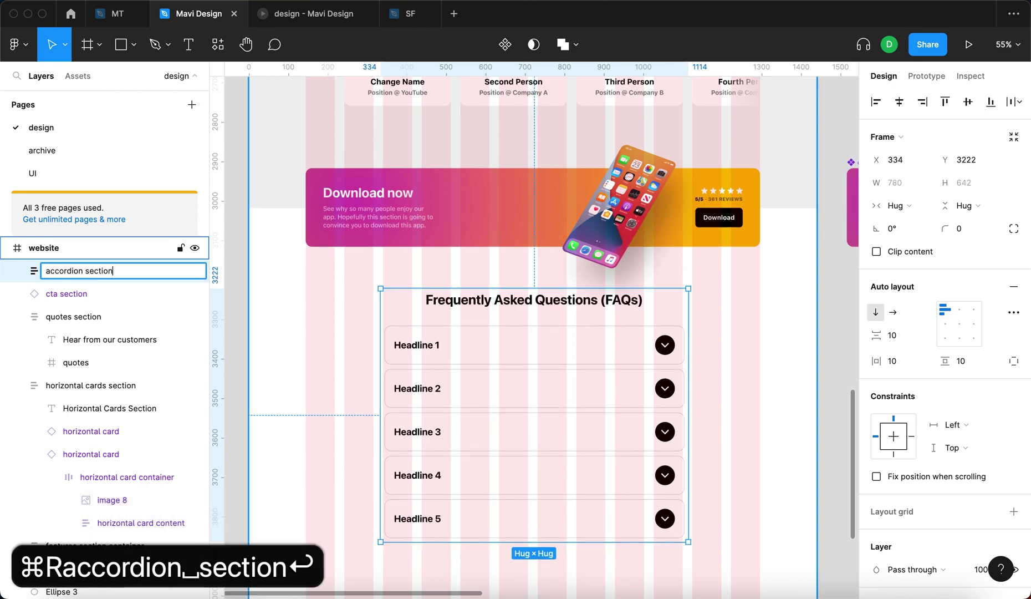
Set the wrapper's horizontal padding, vertical padding and gap all to 0
{"action": "left_click", "coordinate": [896, 361]}
{"action": "type", "text": "0"}
{"action": "key", "text": "Tab"}
{"action": "type", "text": "0"}
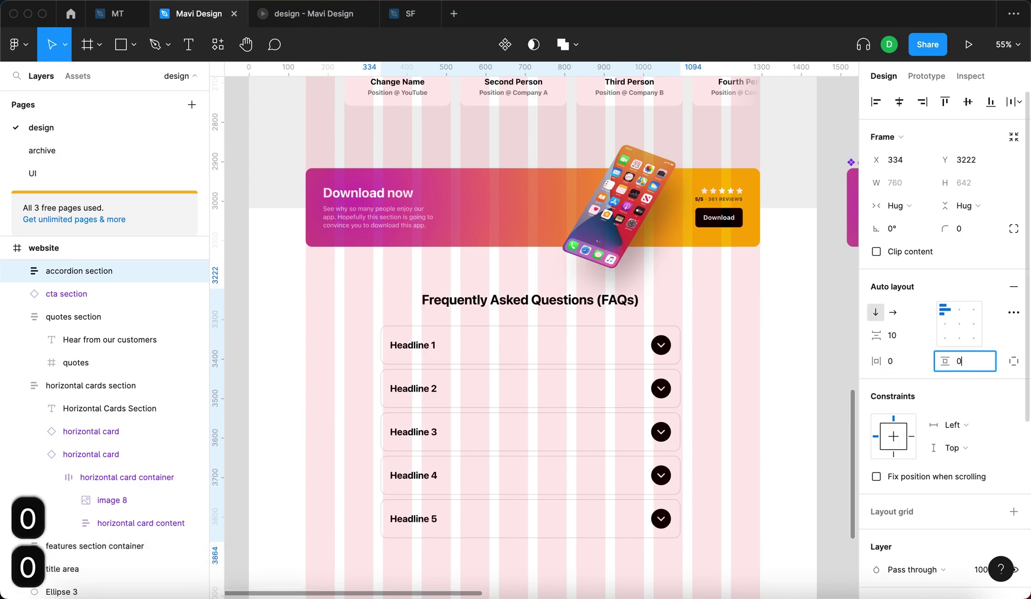
{"action": "key", "text": "Return"}
{"action": "type", "text": "0"}
{"action": "key", "text": "Return"}
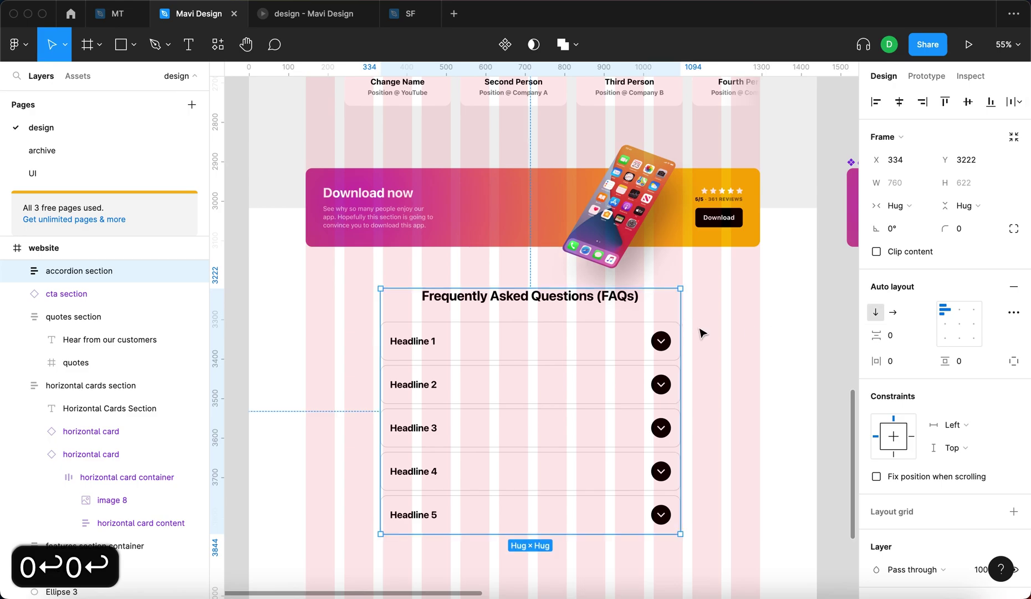
Stretch the wrapper to the full 1440 width at X 0, centre its contents, and move it under the banner
{"action": "left_click_drag", "start_coordinate": [692, 326], "coordinate": [817, 322]}
{"action": "left_click_drag", "start_coordinate": [379, 308], "coordinate": [251, 317]}
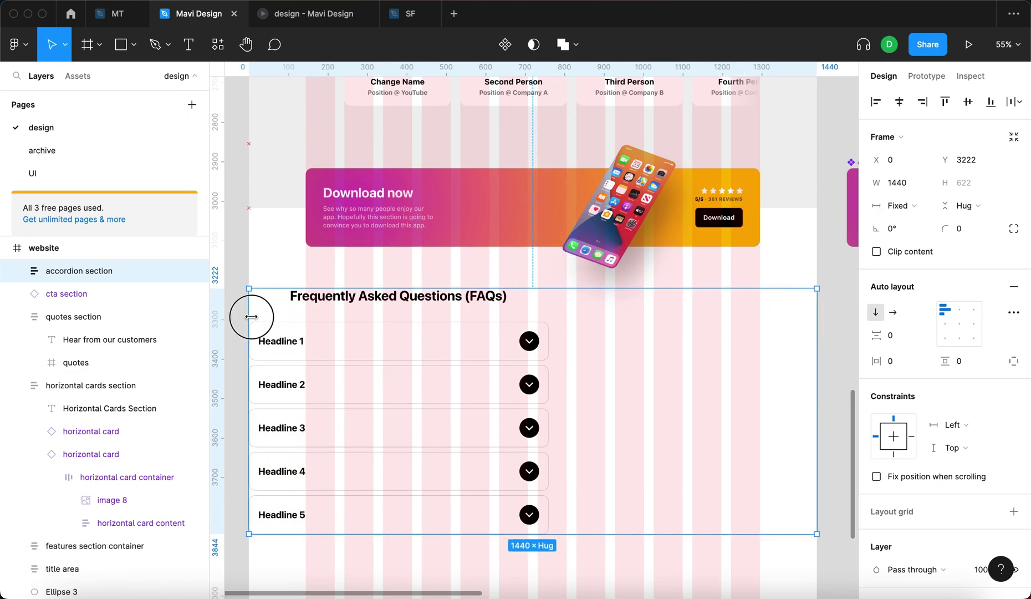
{"action": "left_click", "coordinate": [962, 313]}
{"action": "left_click_drag", "start_coordinate": [650, 447], "coordinate": [653, 410]}
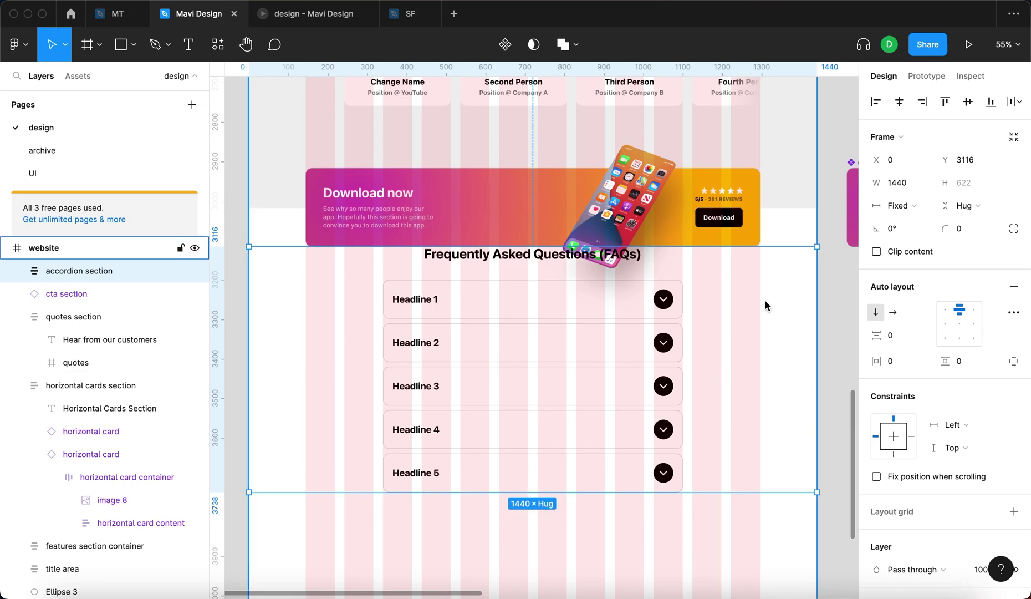
Send the accordion section to the back and give it 96 vertical padding
{"action": "key", "text": "alt+super+bracketleft"}
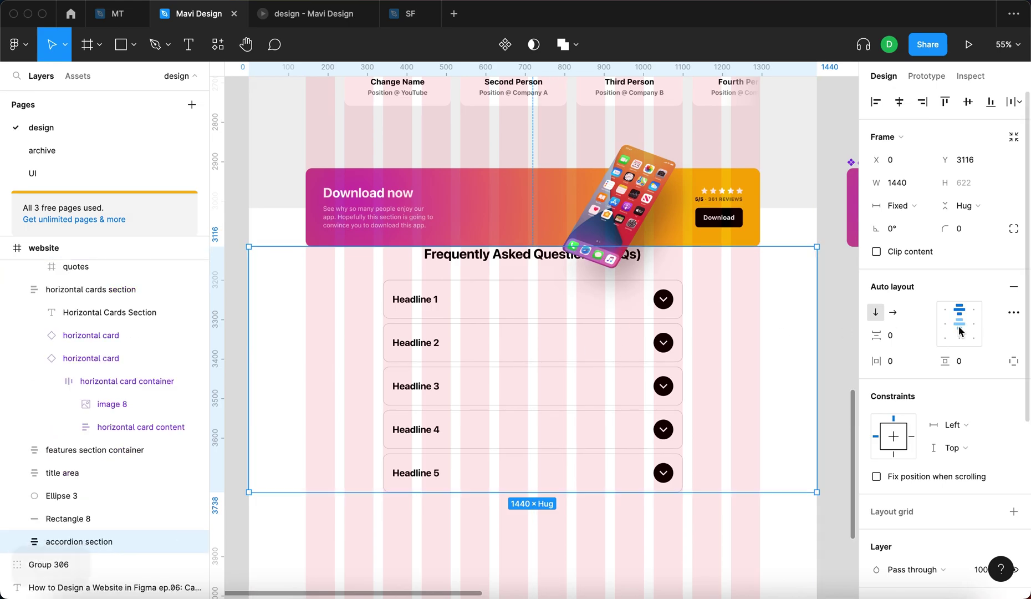
{"action": "left_click", "coordinate": [974, 364]}
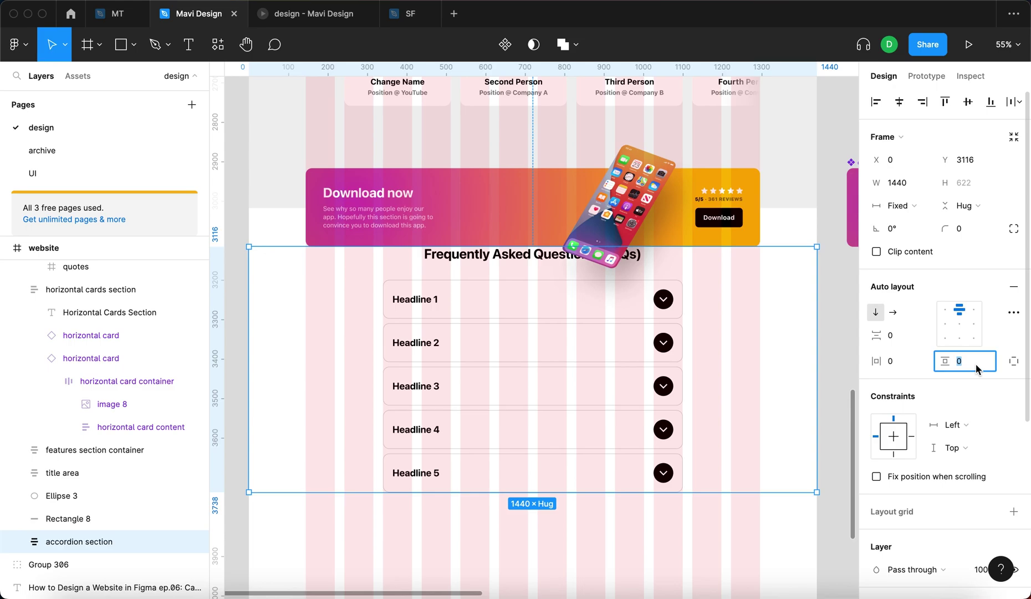
{"action": "type", "text": "96"}
{"action": "key", "text": "Return"}
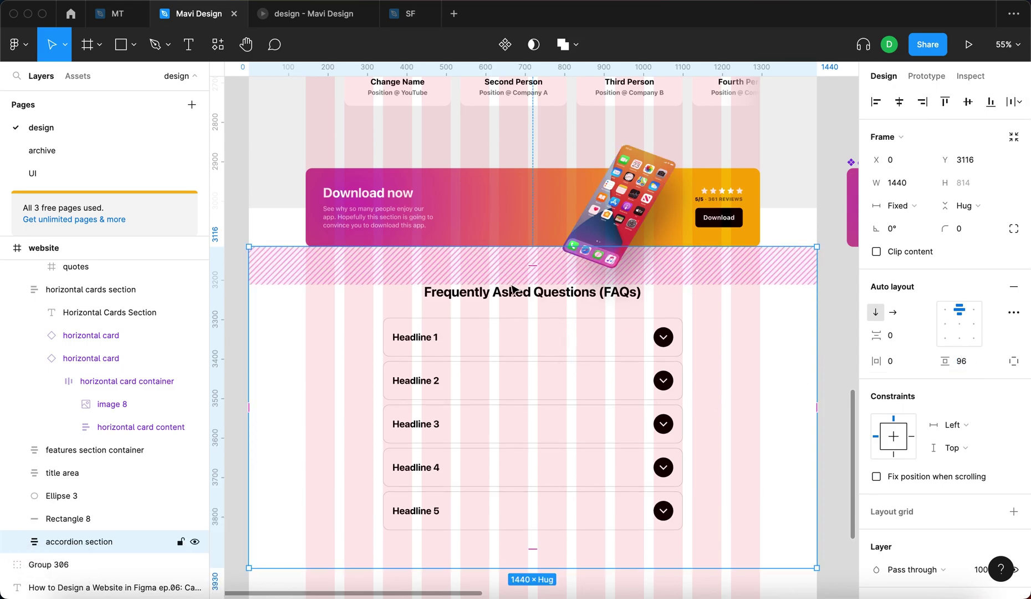
{"action": "scroll", "coordinate": [514, 289], "scroll_direction": "down", "scroll_amount": 3}
{"action": "left_click", "coordinate": [664, 269]}
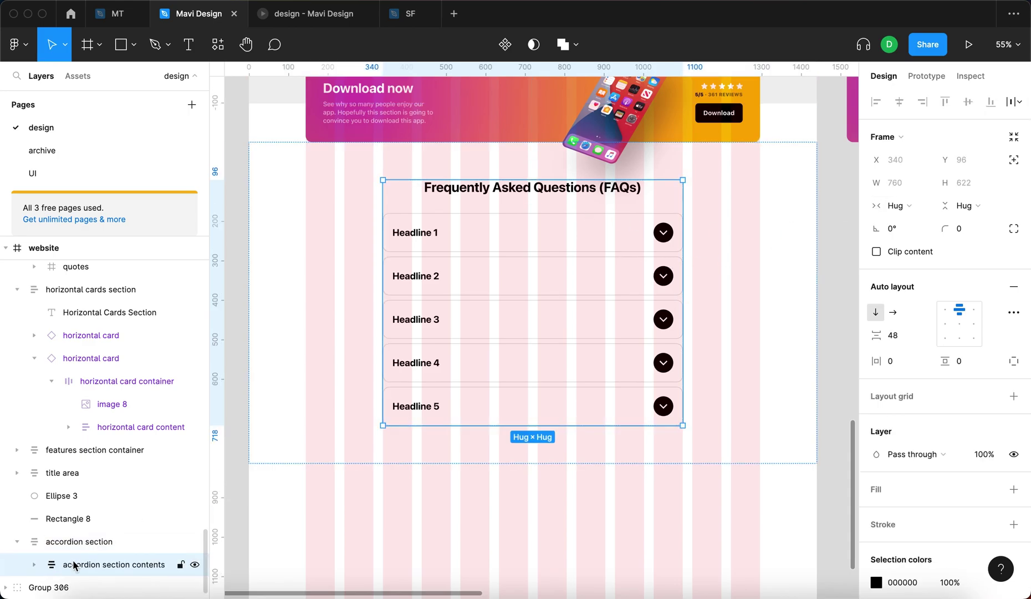
Set the accordions group and FAQ heading to Fill container width and centre-align the heading
{"action": "left_click", "coordinate": [898, 206]}
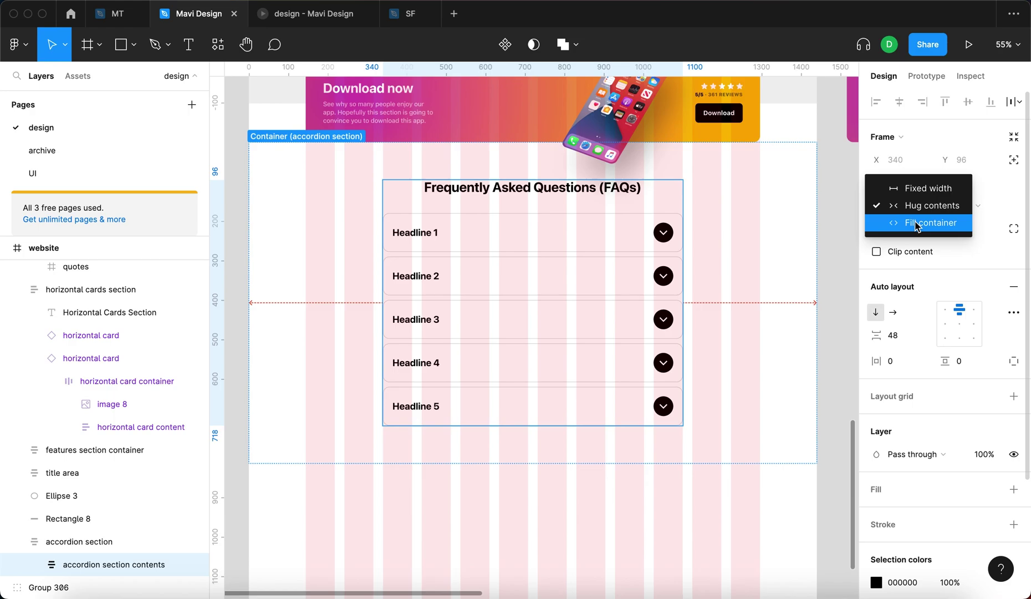
{"action": "left_click", "coordinate": [902, 188]}
{"action": "left_click", "coordinate": [671, 219]}
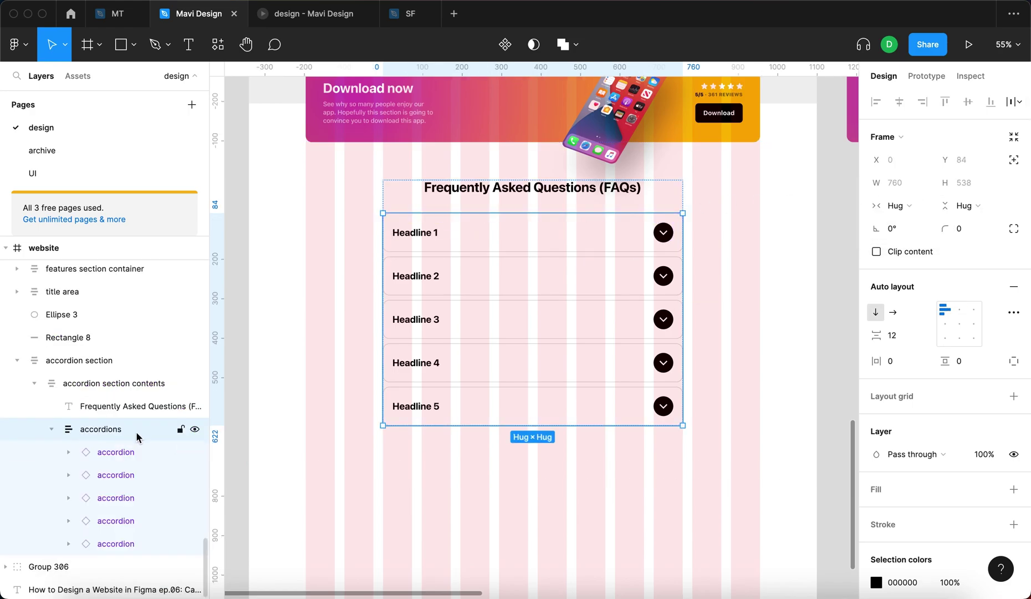
{"action": "left_click", "coordinate": [898, 206]}
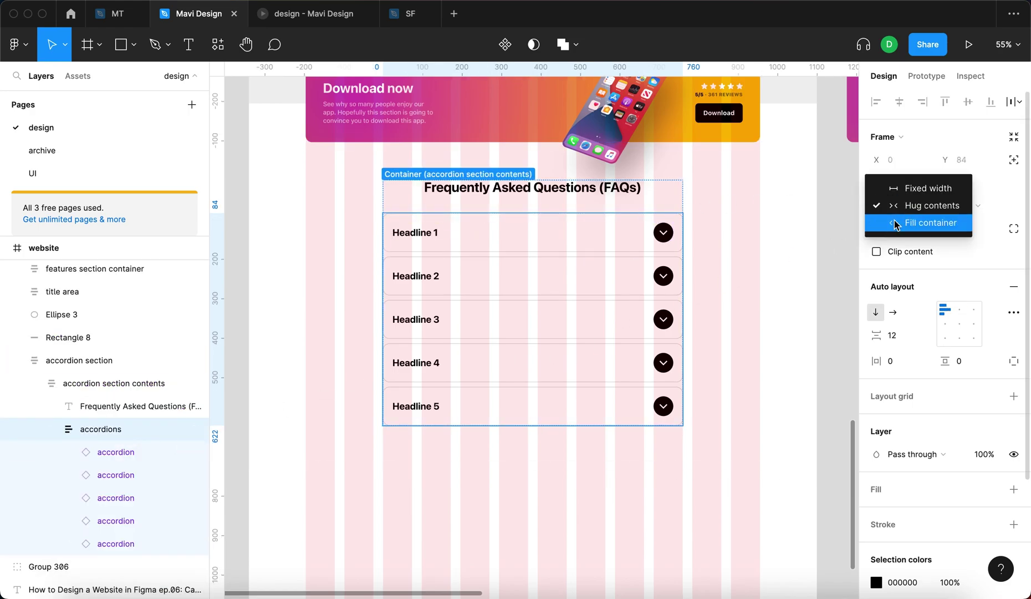
{"action": "left_click", "coordinate": [917, 223]}
{"action": "left_click", "coordinate": [631, 192]}
{"action": "left_click", "coordinate": [895, 183]}
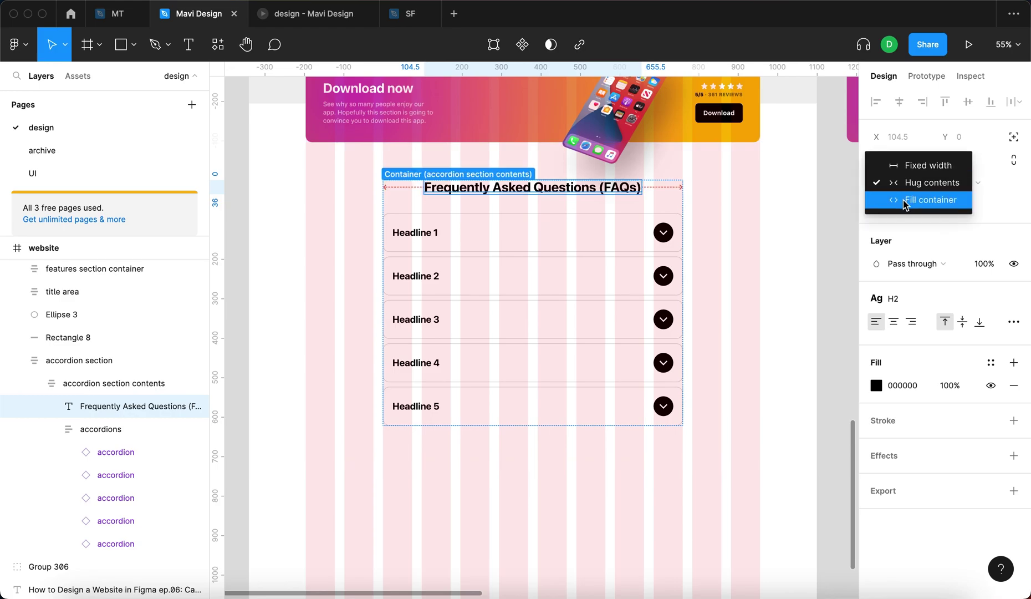
{"action": "left_click", "coordinate": [905, 203]}
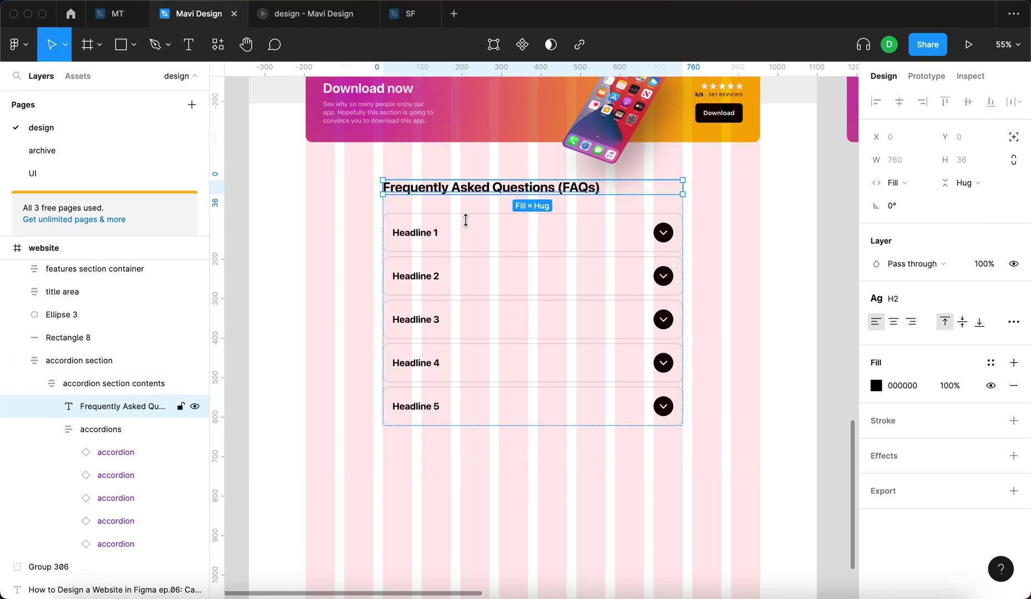
{"action": "left_click", "coordinate": [894, 322]}
{"action": "key", "text": "Escape"}
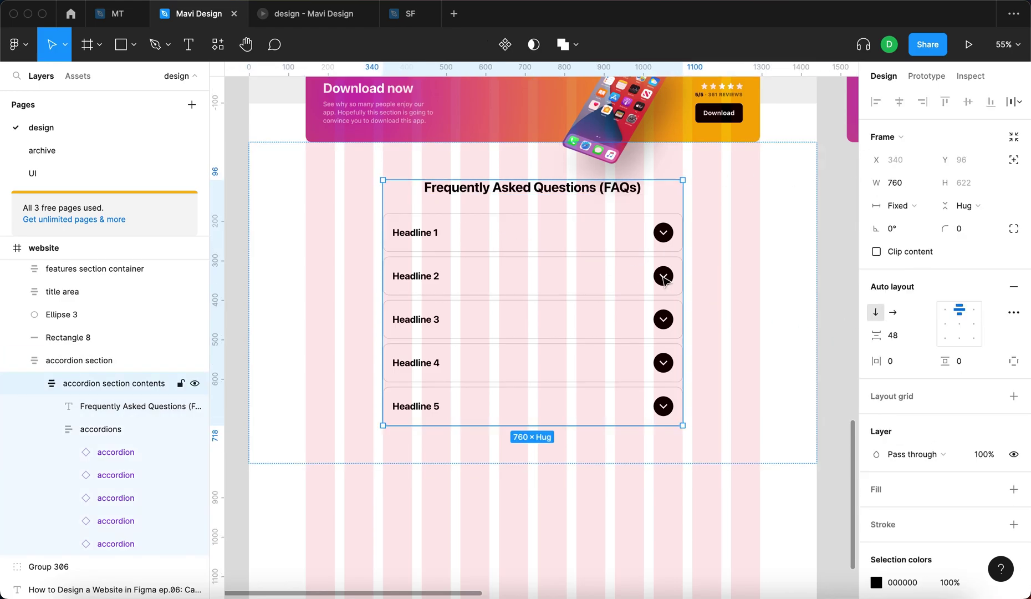
Make all five accordion instances fill the container width and resize the contents frame to 762 wide
{"action": "left_click_drag", "start_coordinate": [693, 249], "coordinate": [659, 272]}
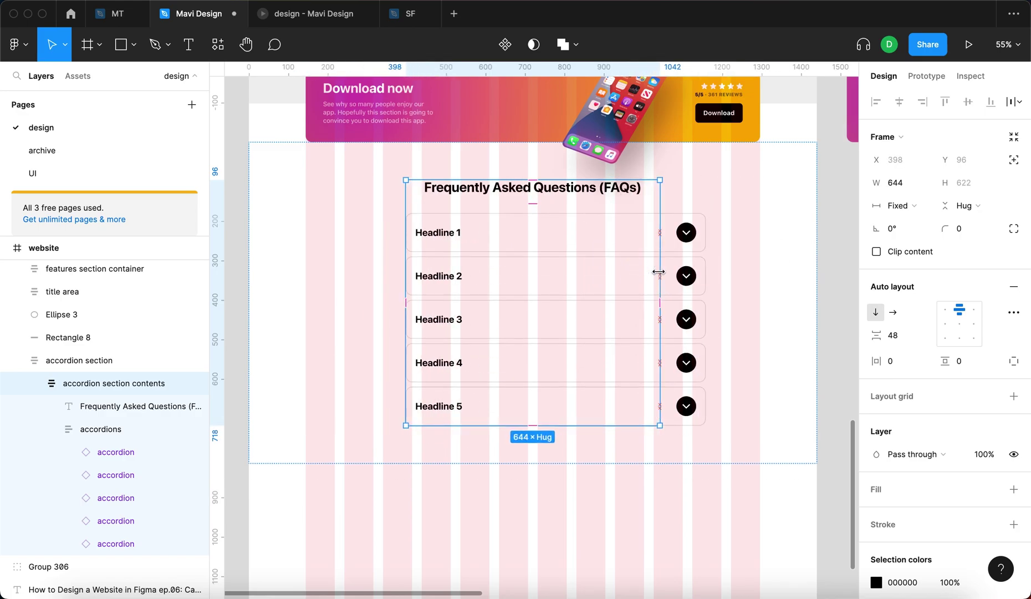
{"action": "left_click", "coordinate": [80, 428]}
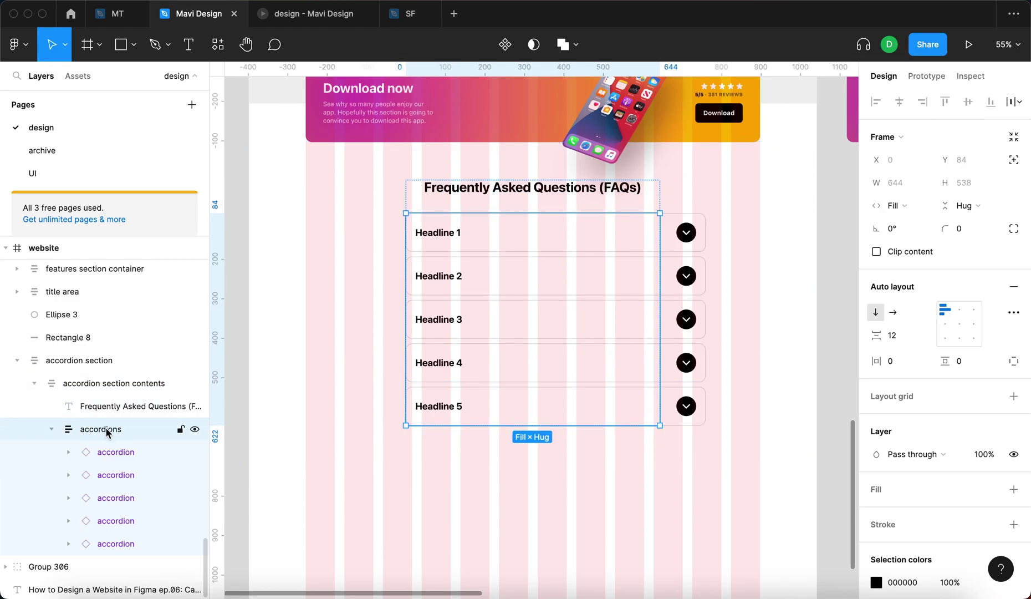
{"action": "key", "text": "Return"}
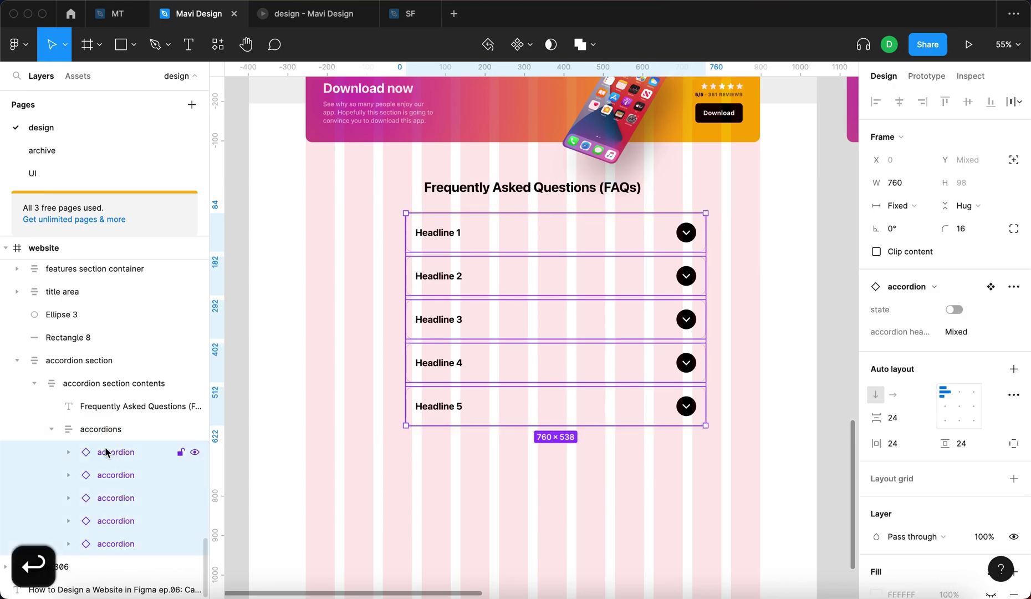
{"action": "left_click", "coordinate": [892, 207]}
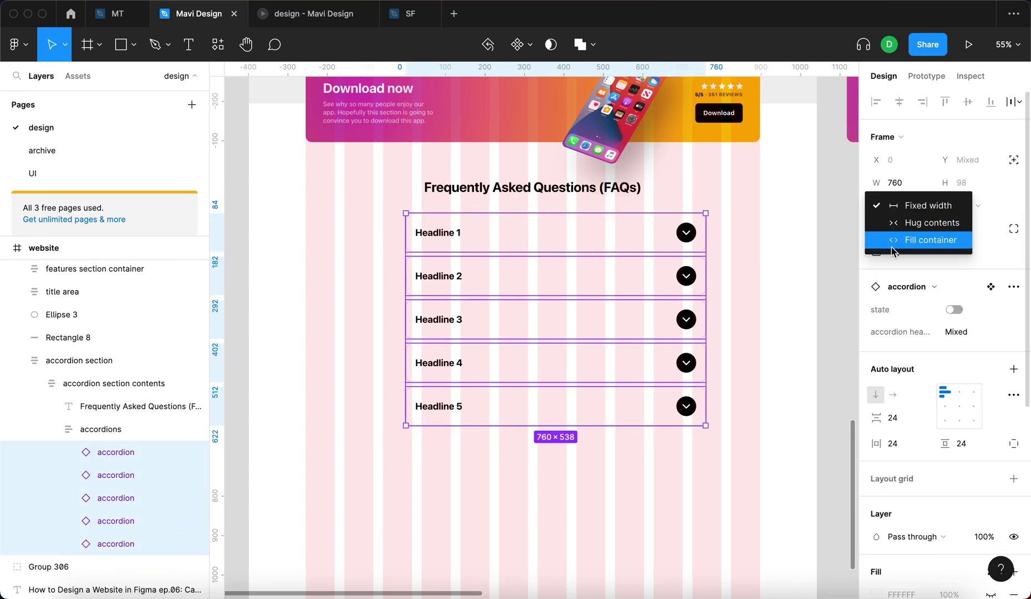
{"action": "left_click", "coordinate": [904, 240]}
{"action": "left_click", "coordinate": [731, 256]}
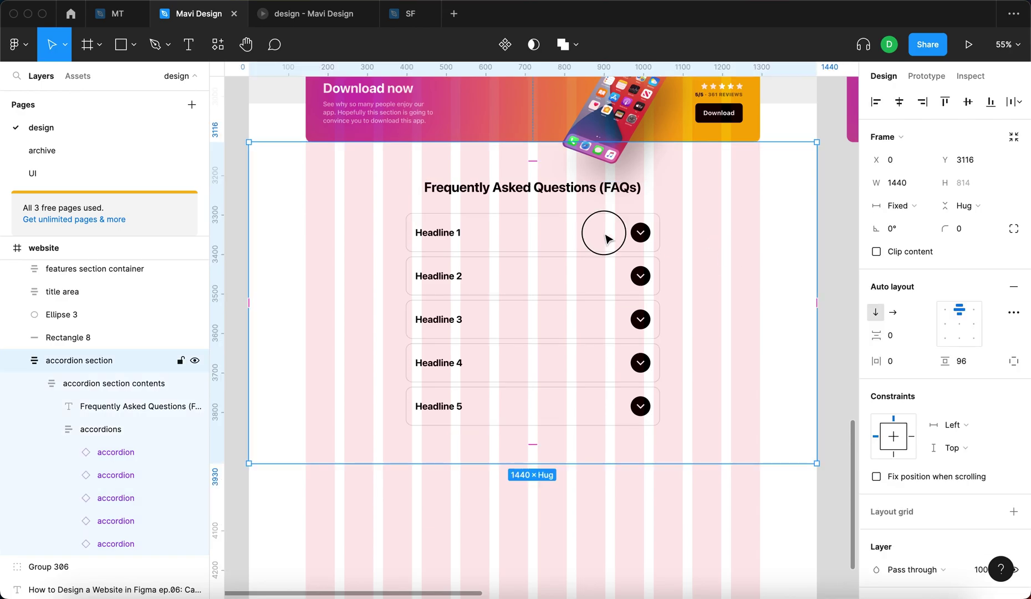
{"action": "left_click", "coordinate": [607, 239]}
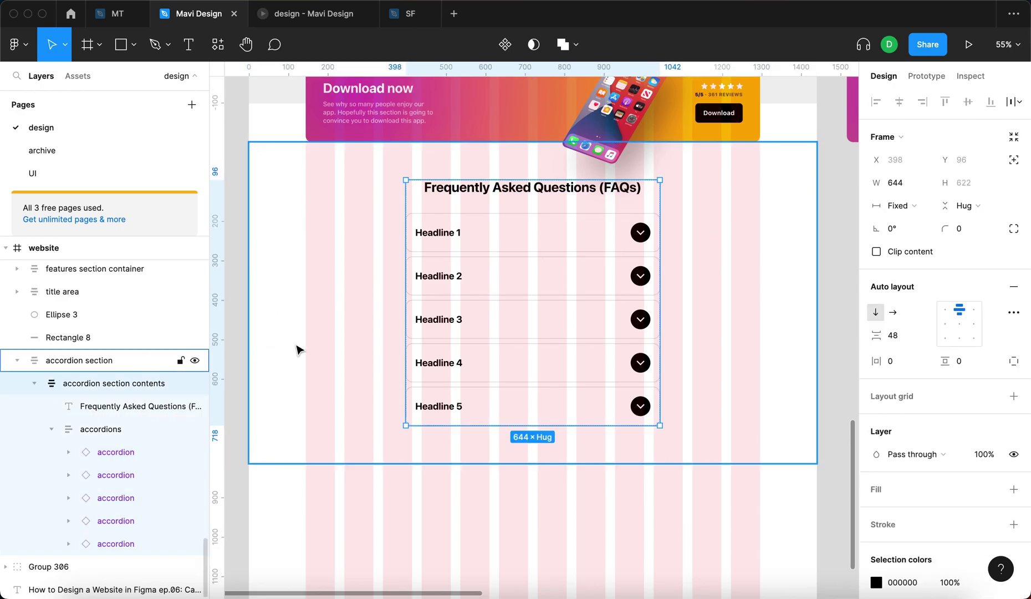
{"action": "left_click_drag", "start_coordinate": [661, 240], "coordinate": [685, 235]}
Fine-tune the FAQ contents frame's right edge and check the accordion section frame
{"action": "scroll", "coordinate": [686, 235], "scroll_direction": "up", "scroll_amount": 10}
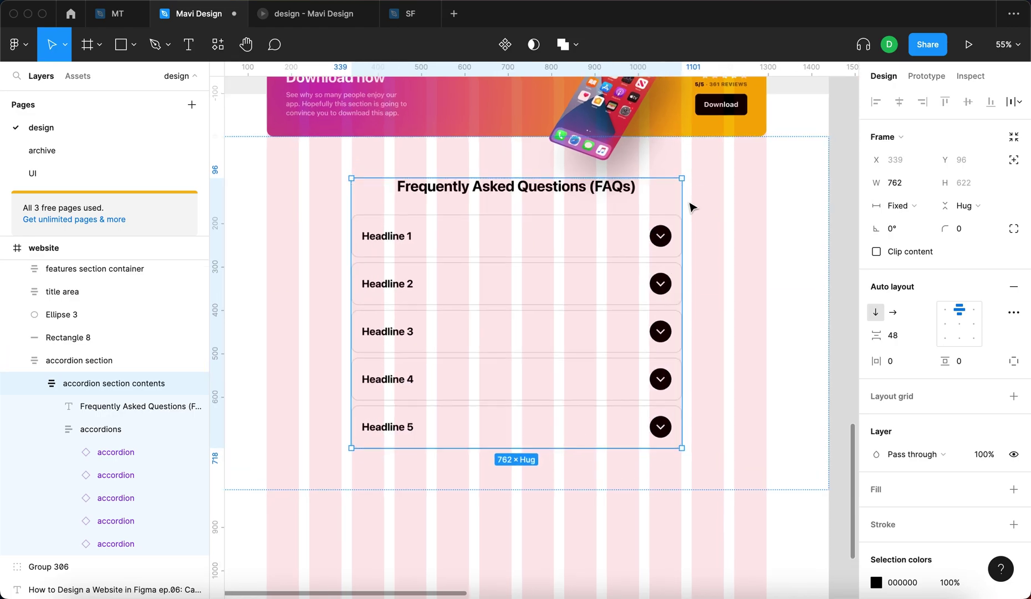
{"action": "left_click_drag", "start_coordinate": [648, 207], "coordinate": [638, 214]}
{"action": "scroll", "coordinate": [660, 348], "scroll_direction": "down", "scroll_amount": 10}
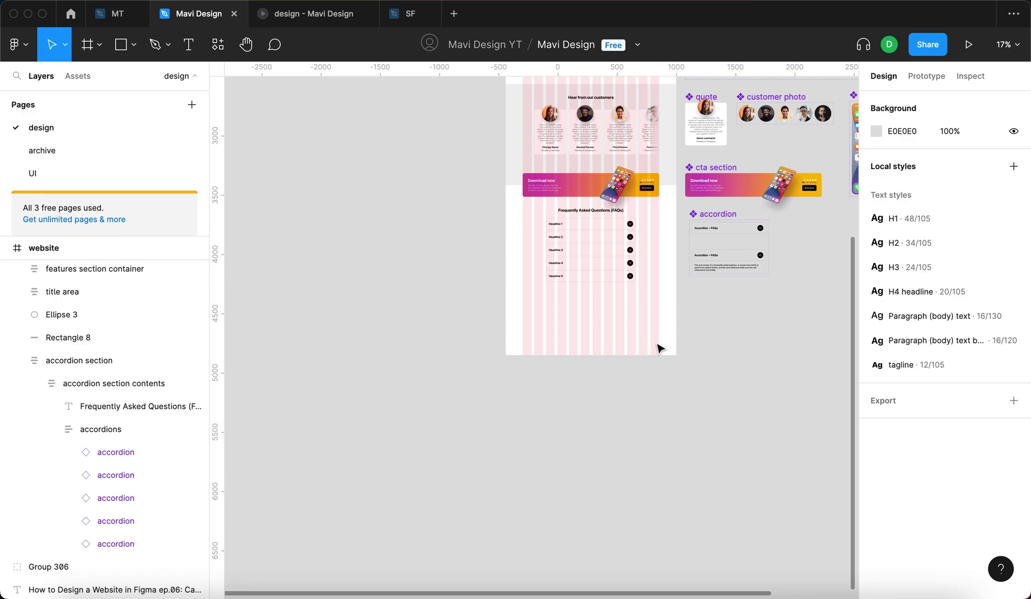
{"action": "left_click", "coordinate": [637, 247]}
{"action": "left_click", "coordinate": [622, 334]}
{"action": "scroll", "coordinate": [619, 333], "scroll_direction": "up", "scroll_amount": 2}
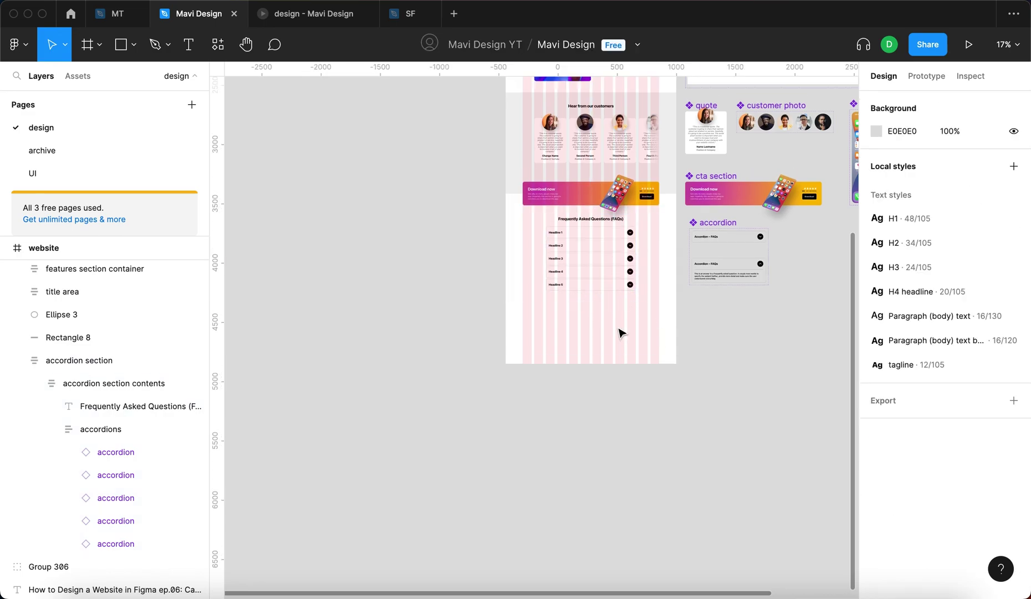
{"action": "left_click", "coordinate": [609, 168]}
{"action": "left_click", "coordinate": [605, 369]}
Move the open accordion variant up toward the closed one and test narrowing it from 629 to 589
{"action": "scroll", "coordinate": [619, 256], "scroll_direction": "up", "scroll_amount": 5}
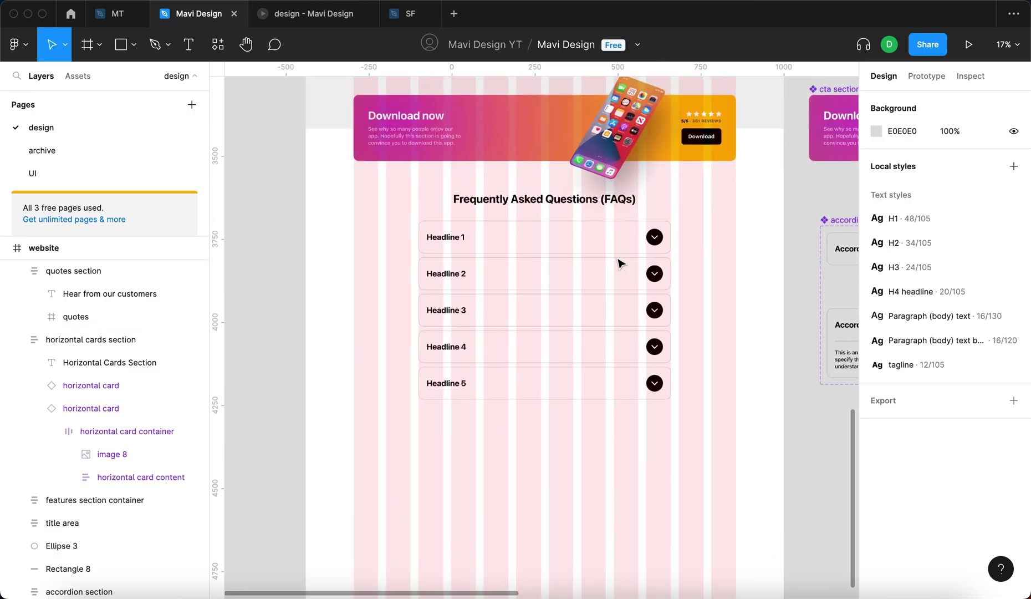
{"action": "scroll", "coordinate": [619, 263], "scroll_direction": "right", "scroll_amount": 5}
{"action": "scroll", "coordinate": [488, 264], "scroll_direction": "down", "scroll_amount": 3}
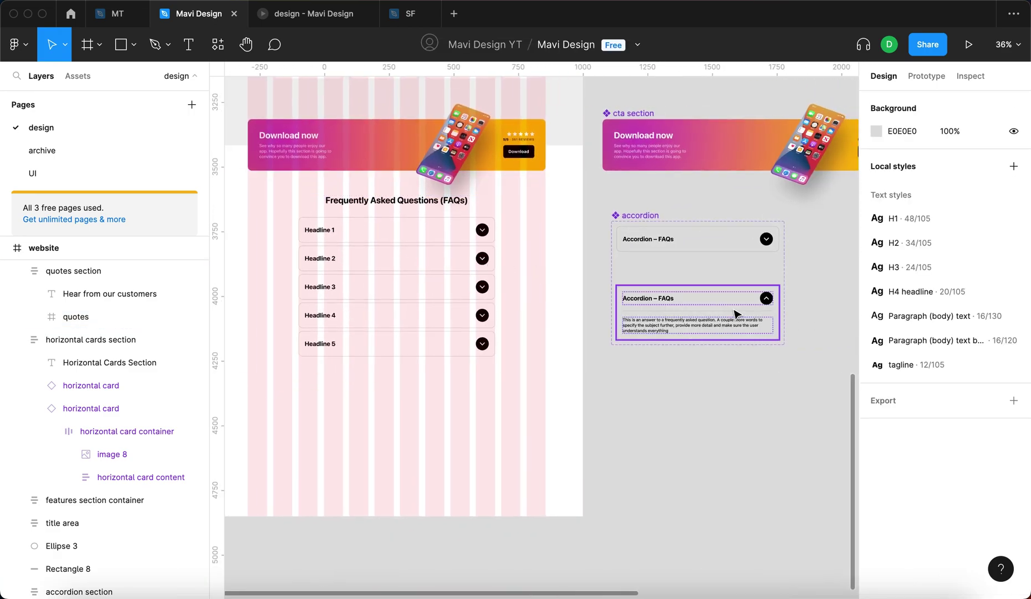
{"action": "left_click", "coordinate": [728, 316]}
{"action": "scroll", "coordinate": [728, 316], "scroll_direction": "up", "scroll_amount": 5}
{"action": "left_click_drag", "start_coordinate": [741, 339], "coordinate": [741, 294]}
{"action": "left_click", "coordinate": [642, 473]}
{"action": "scroll", "coordinate": [597, 460], "scroll_direction": "down", "scroll_amount": 6}
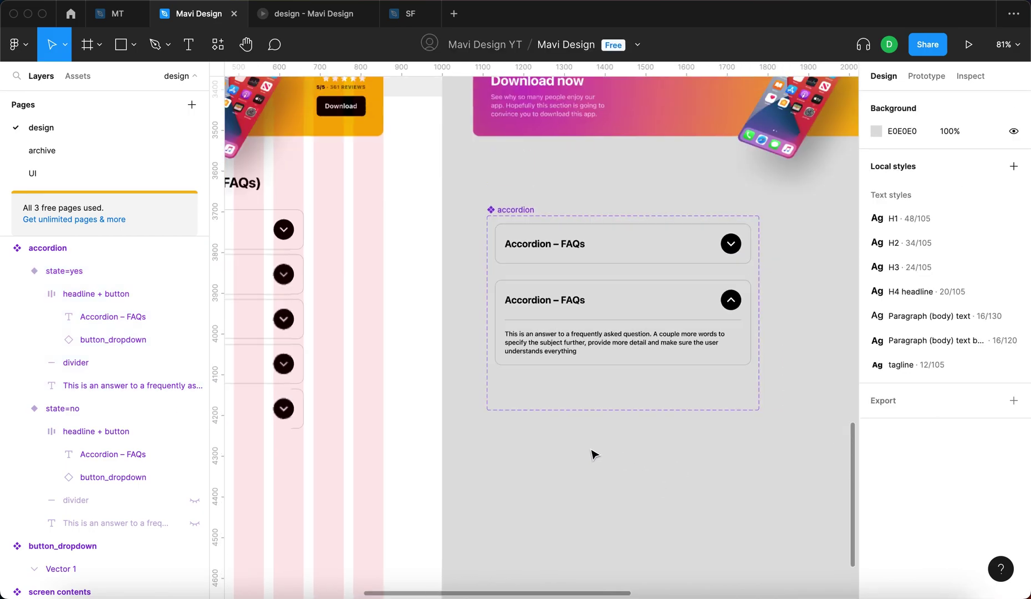
{"action": "left_click", "coordinate": [708, 355]}
{"action": "mouse_move", "coordinate": [740, 344]}
{"action": "left_mouse_down"}
{"action": "mouse_move", "coordinate": [709, 348]}
{"action": "mouse_move", "coordinate": [739, 343]}
{"action": "left_mouse_up"}
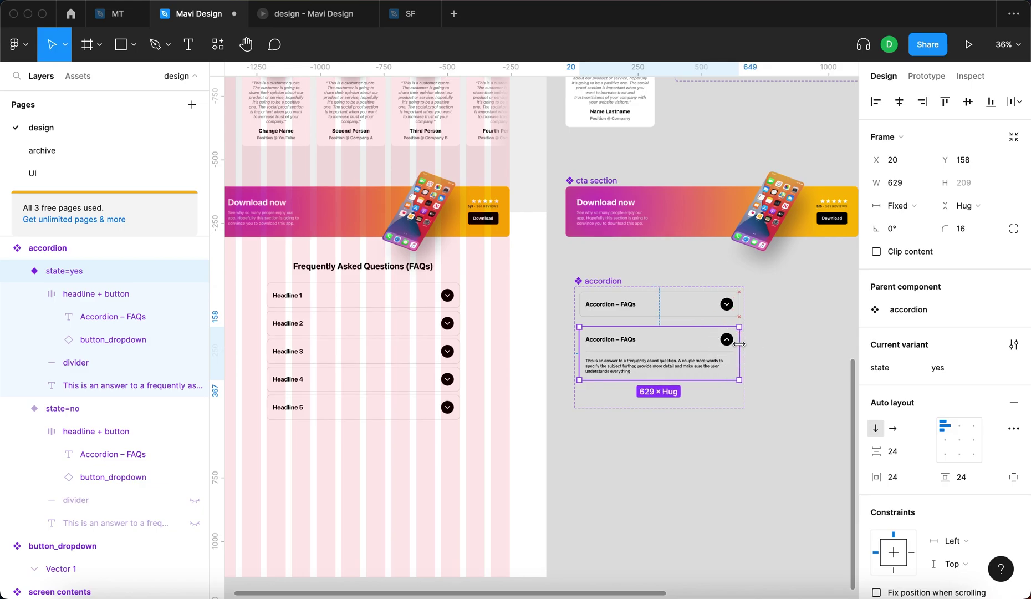
Restore the variant width, review the accordion component set's prototype interactions, and select the accordions group
{"action": "left_click", "coordinate": [583, 281]}
{"action": "left_click", "coordinate": [925, 76]}
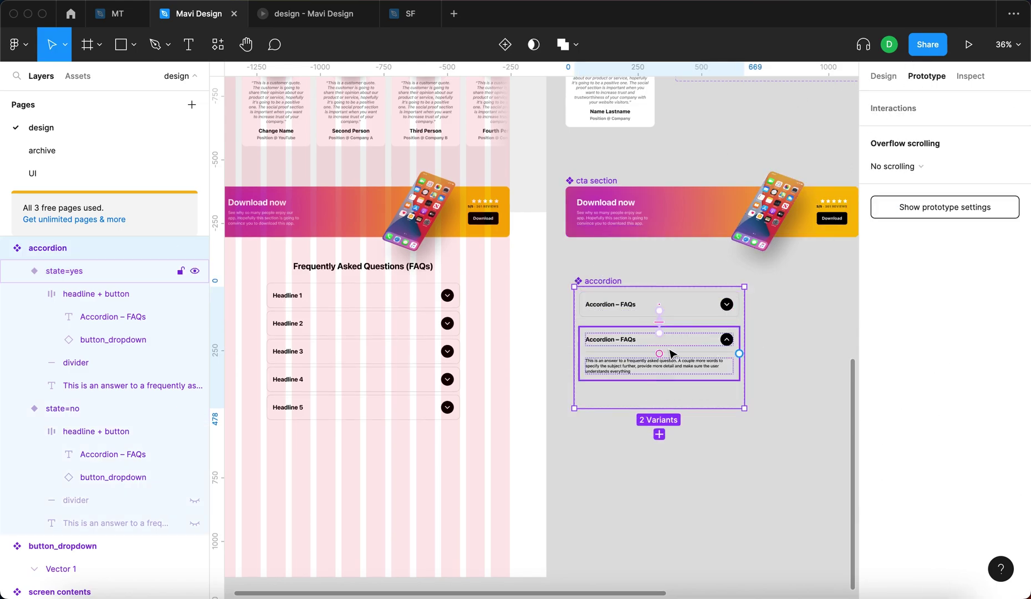
{"action": "scroll", "coordinate": [640, 271], "scroll_direction": "up", "scroll_amount": 5}
{"action": "scroll", "coordinate": [638, 256], "scroll_direction": "down", "scroll_amount": 5}
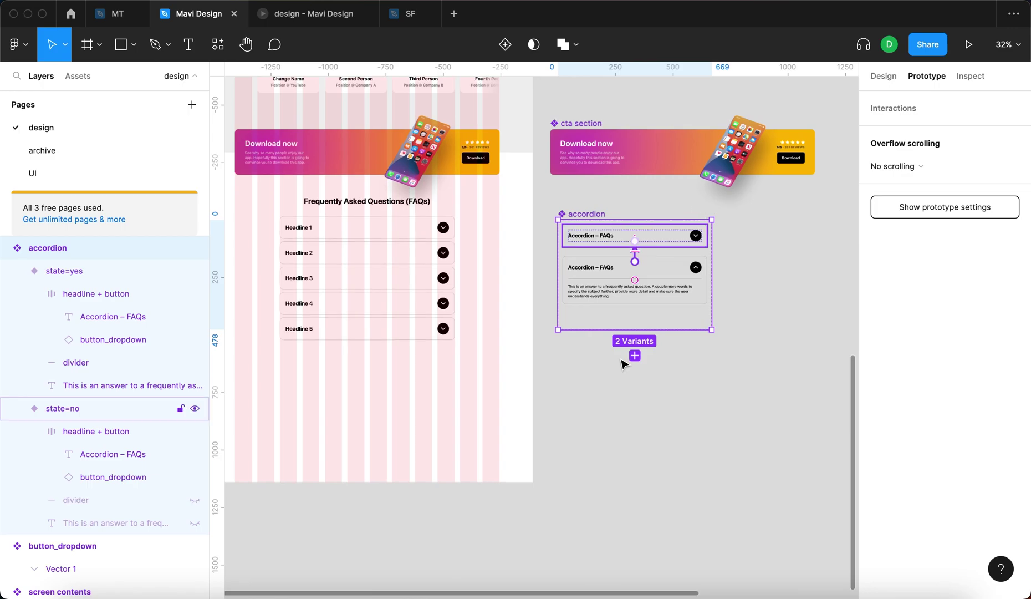
{"action": "left_click", "coordinate": [642, 458]}
{"action": "scroll", "coordinate": [518, 302], "scroll_direction": "left", "scroll_amount": 5}
{"action": "scroll", "coordinate": [518, 302], "scroll_direction": "up", "scroll_amount": 1}
{"action": "double_click", "coordinate": [521, 312]}
{"action": "left_click", "coordinate": [550, 302]}
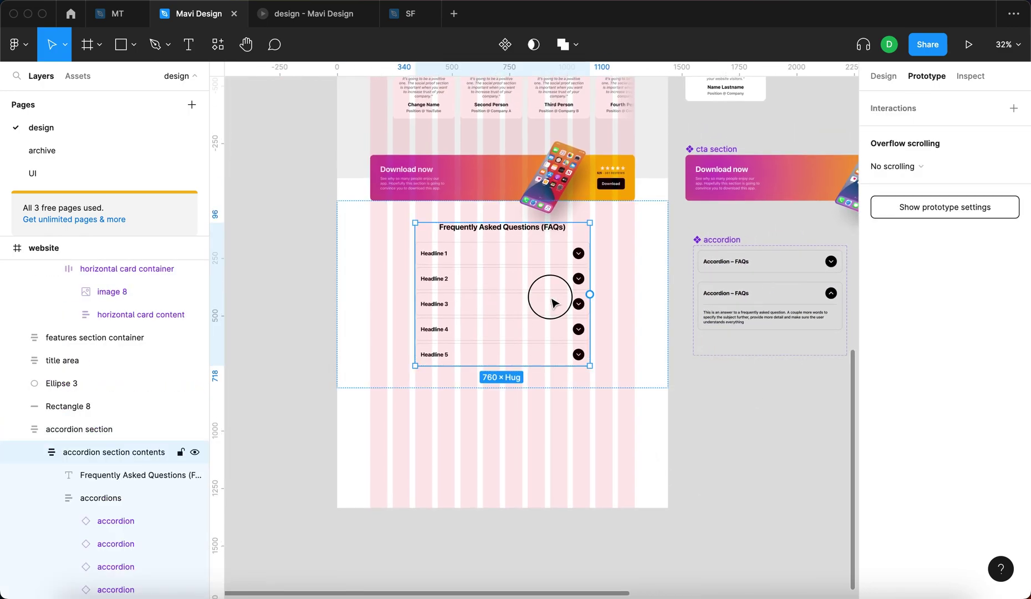
{"action": "left_click", "coordinate": [894, 83]}
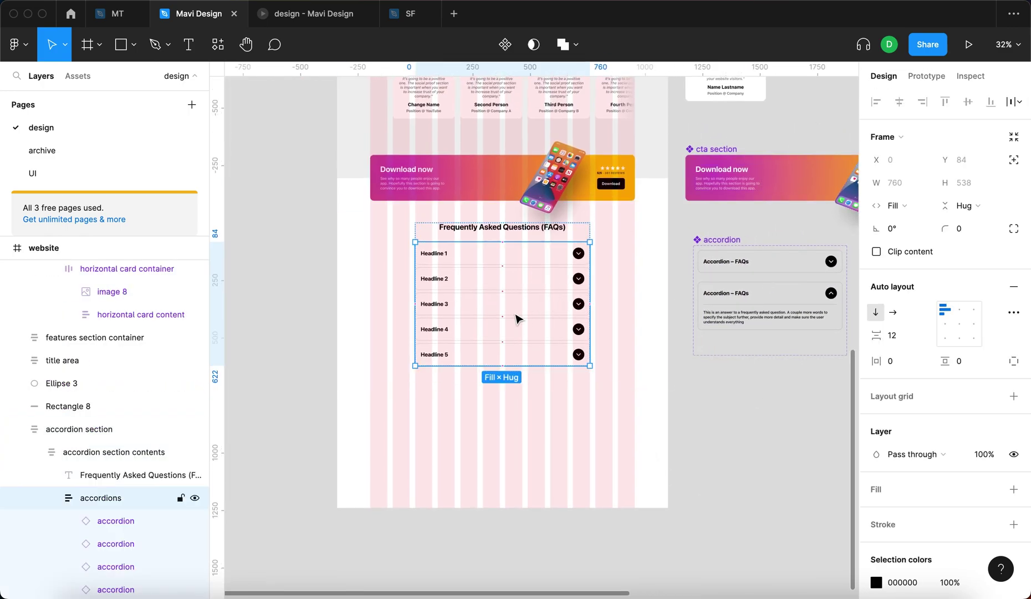
{"action": "scroll", "coordinate": [95, 484], "scroll_direction": "down", "scroll_amount": 2}
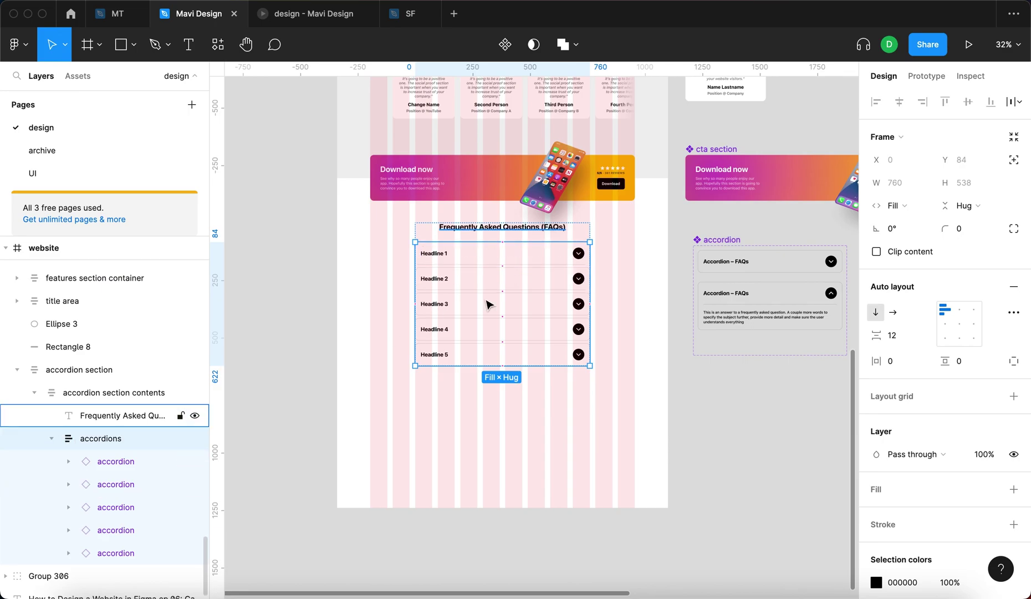
In the running prototype, expand and collapse Headline 3, then return to the editor
{"action": "left_click", "coordinate": [310, 14]}
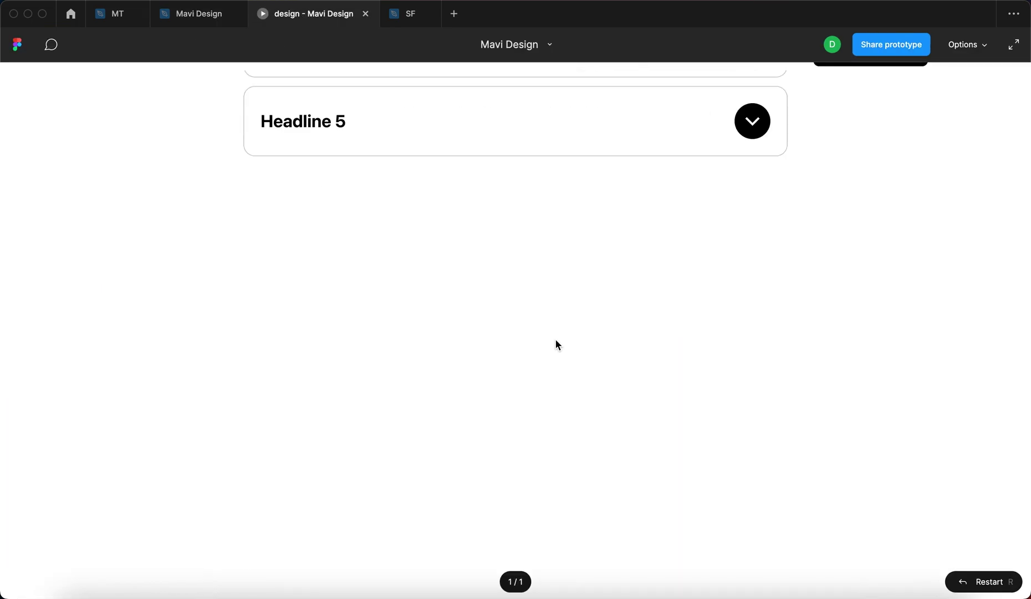
{"action": "left_click", "coordinate": [444, 284]}
{"action": "left_click", "coordinate": [445, 284]}
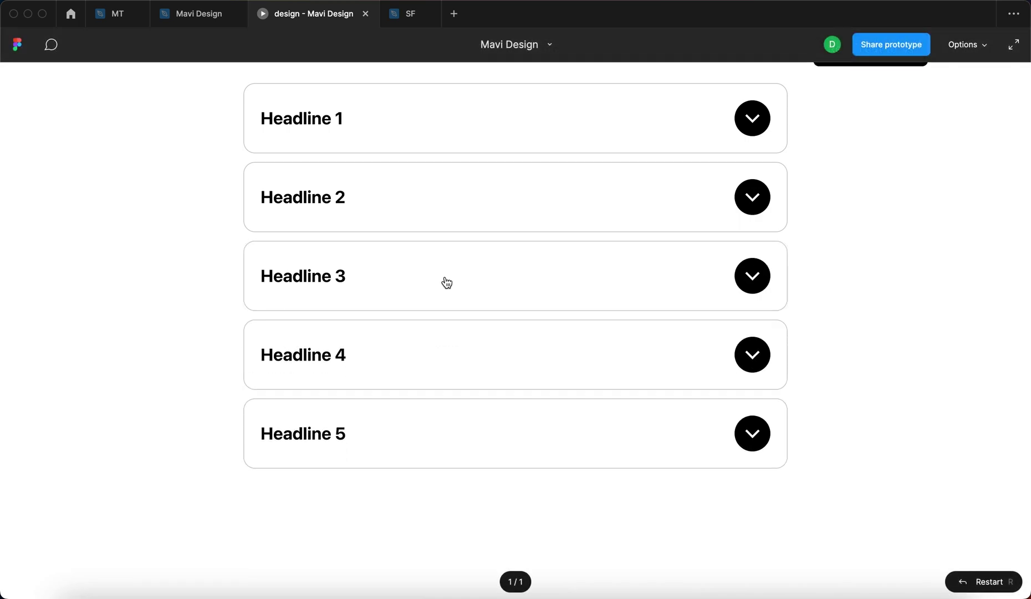
{"action": "key", "text": "ctrl+shift+Tab"}
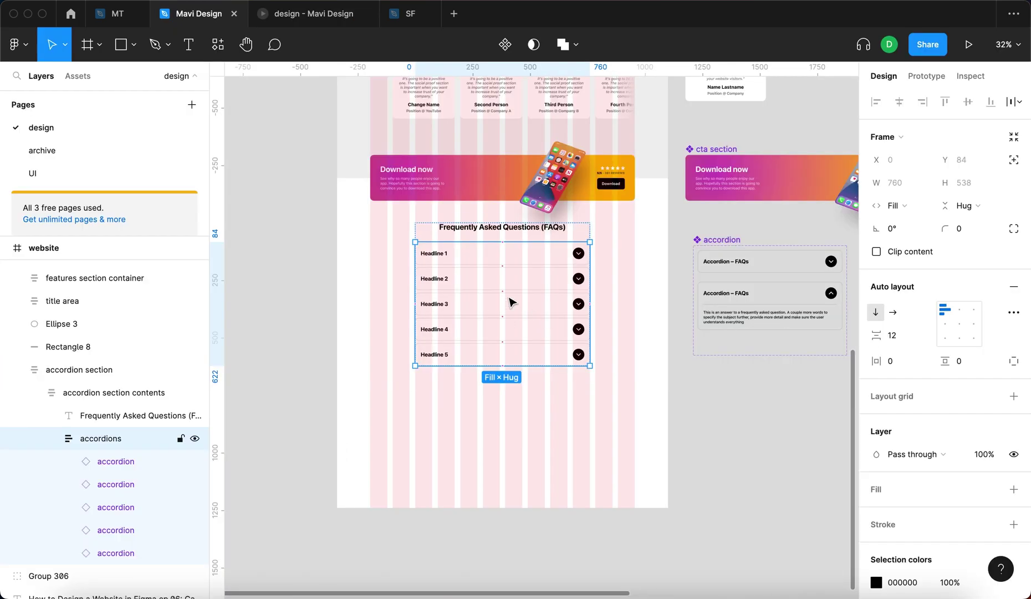
Switch the Headline 3 instance to its open state, inspect its text properties, and collapse it again
{"action": "left_click", "coordinate": [508, 295]}
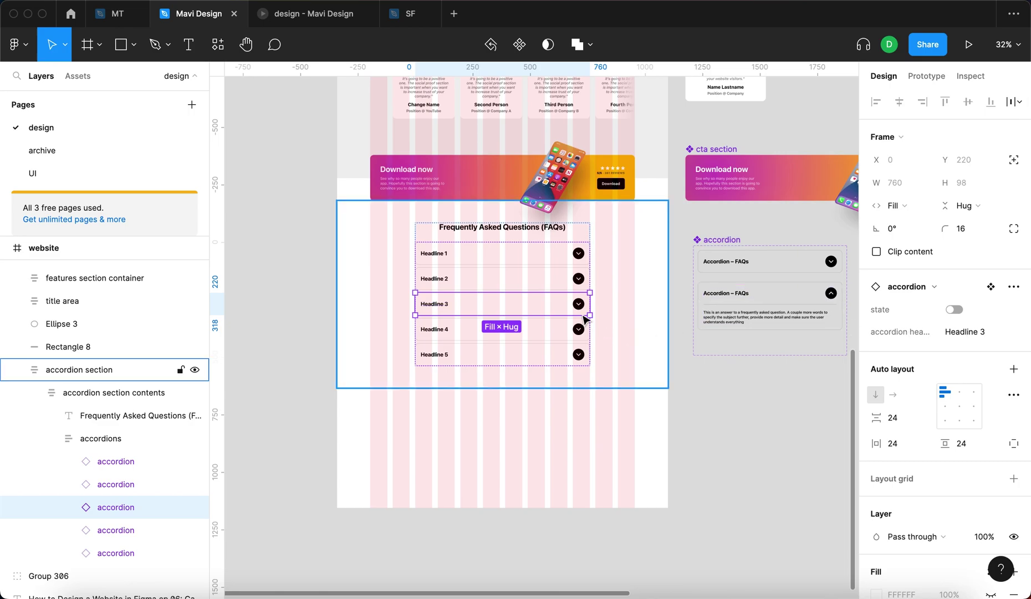
{"action": "left_click", "coordinate": [955, 310]}
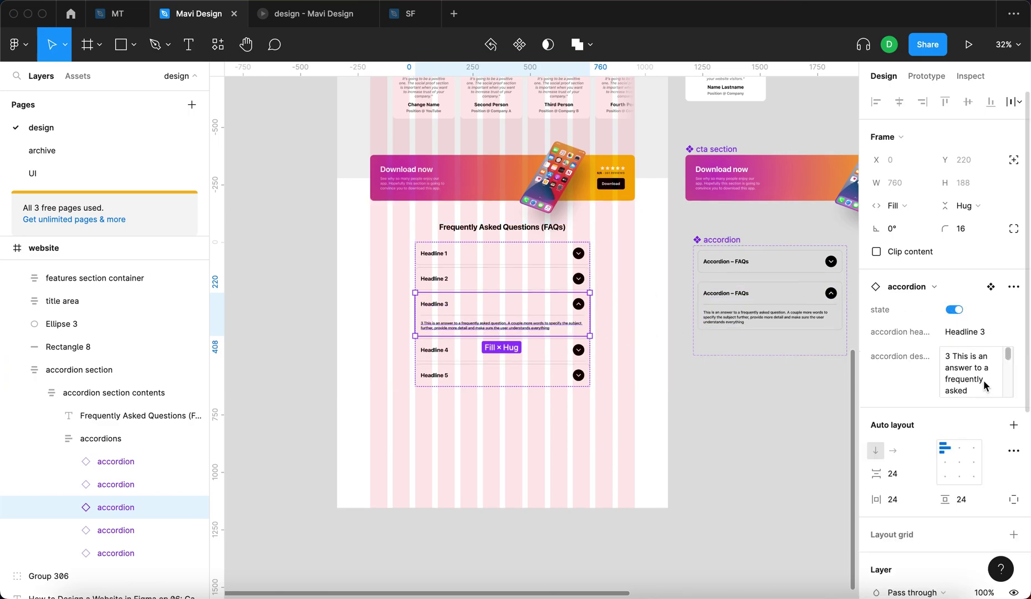
{"action": "left_click", "coordinate": [930, 337]}
{"action": "left_click", "coordinate": [978, 382]}
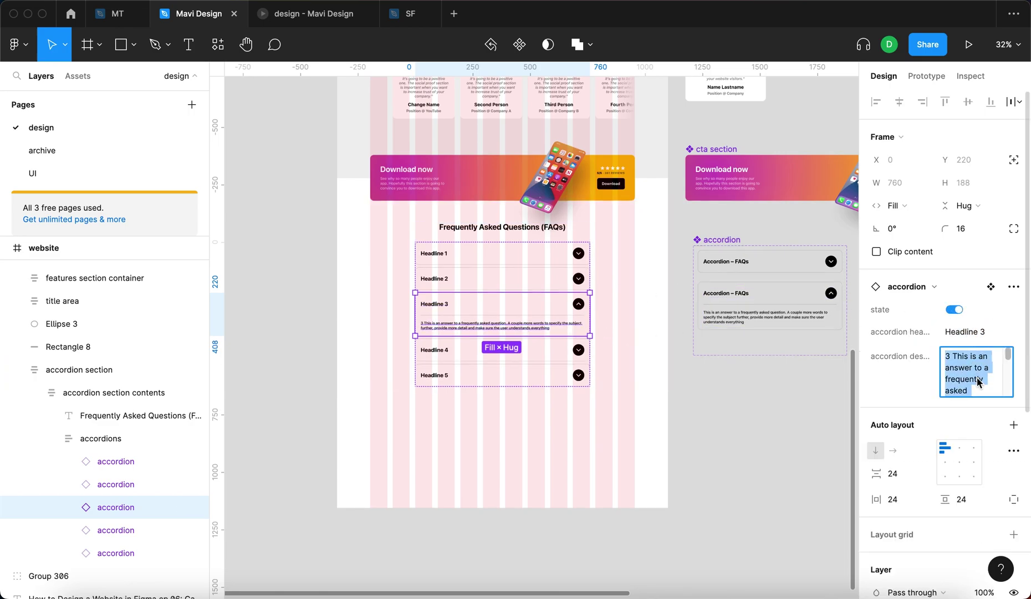
{"action": "left_click", "coordinate": [965, 332]}
{"action": "key", "text": "Escape"}
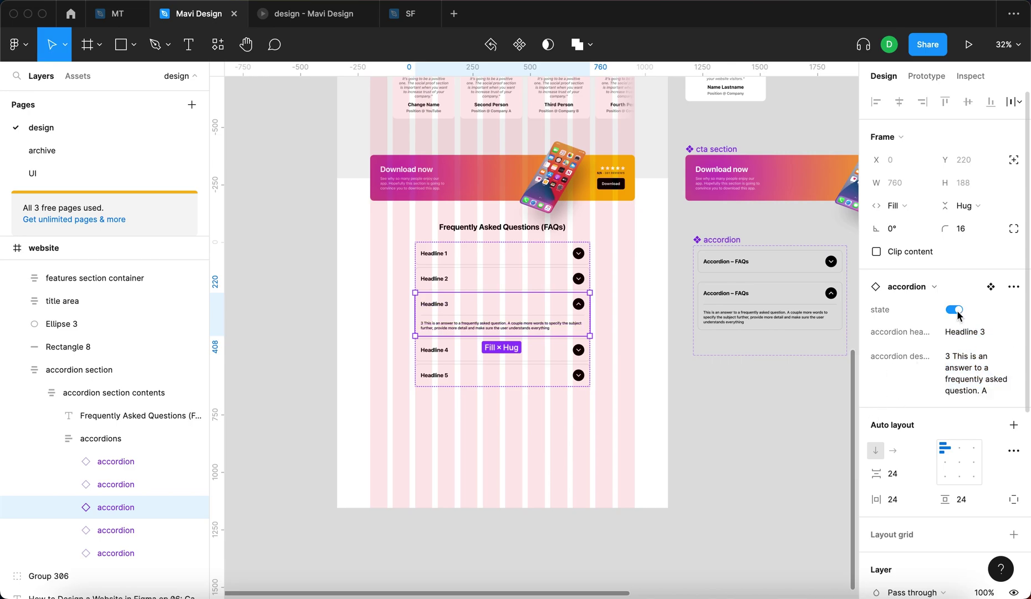
{"action": "left_click", "coordinate": [959, 309]}
{"action": "left_click", "coordinate": [617, 433]}
Test the preview by opening and closing the Headline 3 and Headline 1 answers
{"action": "scroll", "coordinate": [460, 240], "scroll_direction": "up", "scroll_amount": 6}
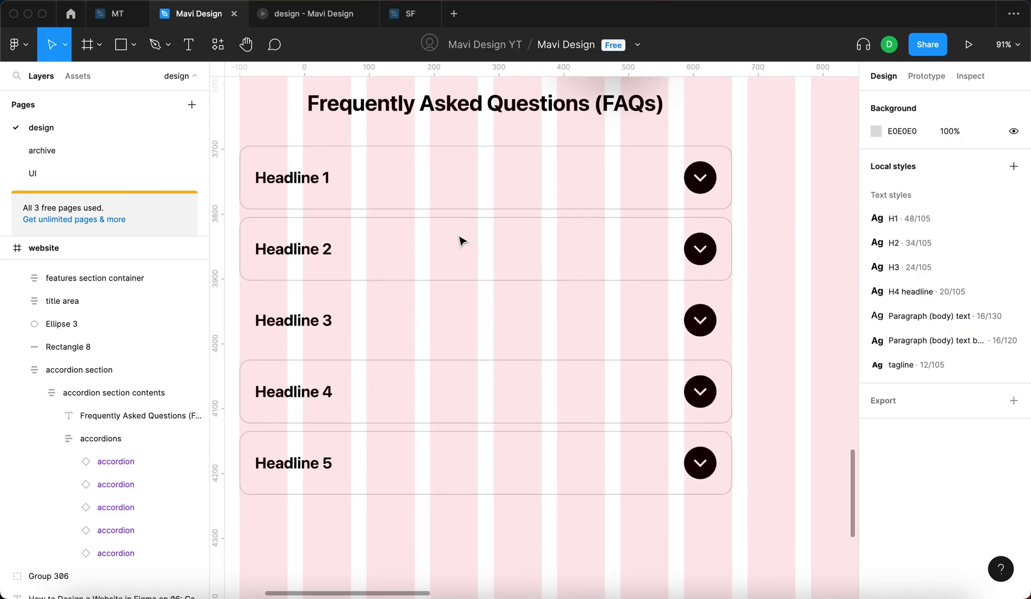
{"action": "scroll", "coordinate": [460, 240], "scroll_direction": "down", "scroll_amount": 3}
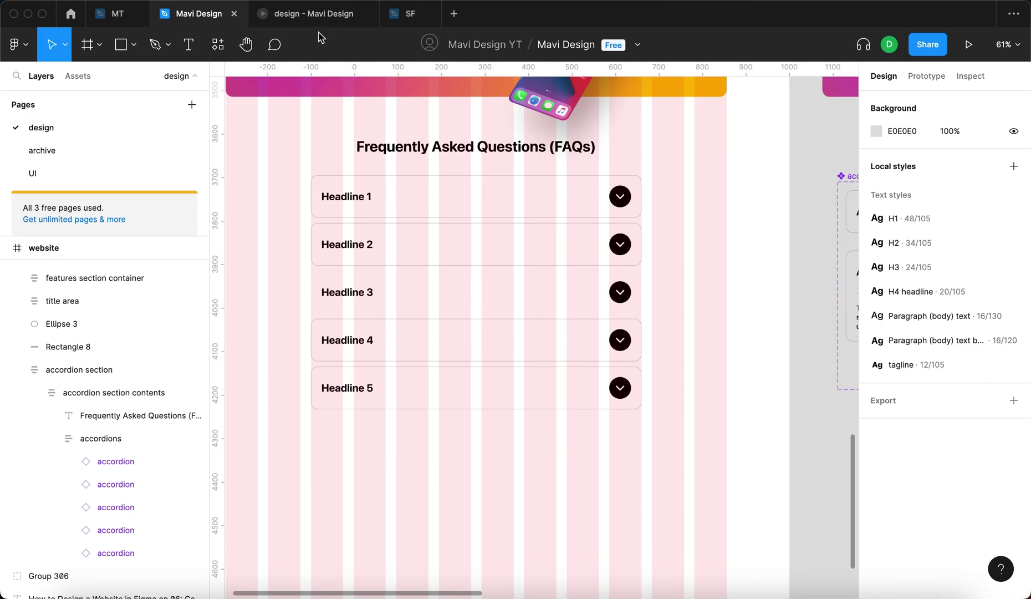
{"action": "left_click", "coordinate": [310, 15]}
{"action": "left_click", "coordinate": [573, 280]}
{"action": "left_click", "coordinate": [570, 281]}
{"action": "scroll", "coordinate": [570, 280], "scroll_direction": "up", "scroll_amount": 3}
{"action": "left_click", "coordinate": [472, 279]}
{"action": "left_click", "coordinate": [505, 339]}
{"action": "scroll", "coordinate": [504, 340], "scroll_direction": "down", "scroll_amount": 3}
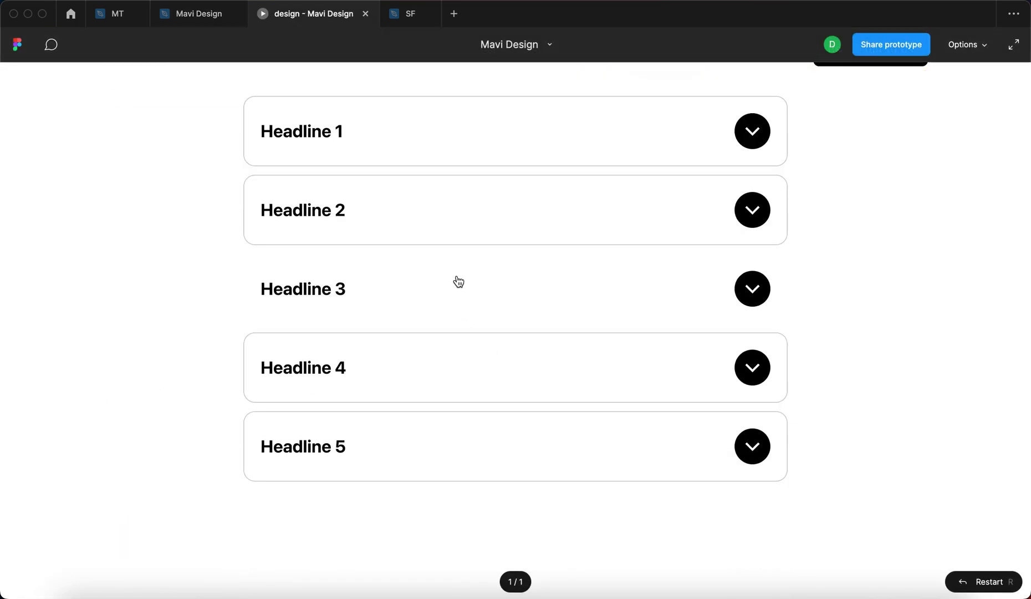
{"action": "left_click", "coordinate": [216, 11]}
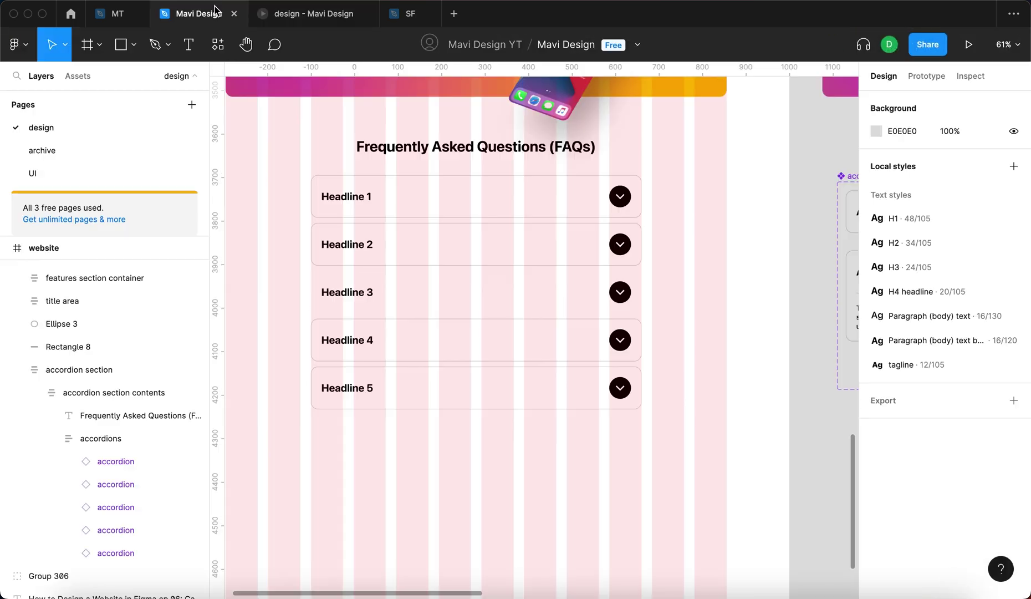
Apply Reset stroke to the third accordion instance and reopen the prototype preview
{"action": "double_click", "coordinate": [434, 294]}
{"action": "double_click", "coordinate": [478, 298]}
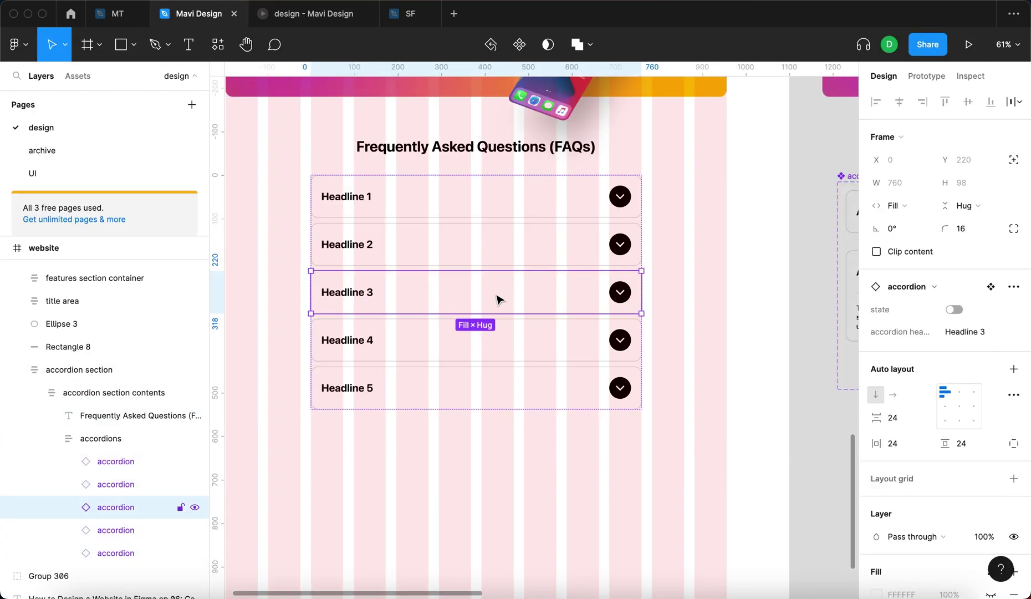
{"action": "double_click", "coordinate": [505, 300]}
{"action": "key", "text": "shift+Return"}
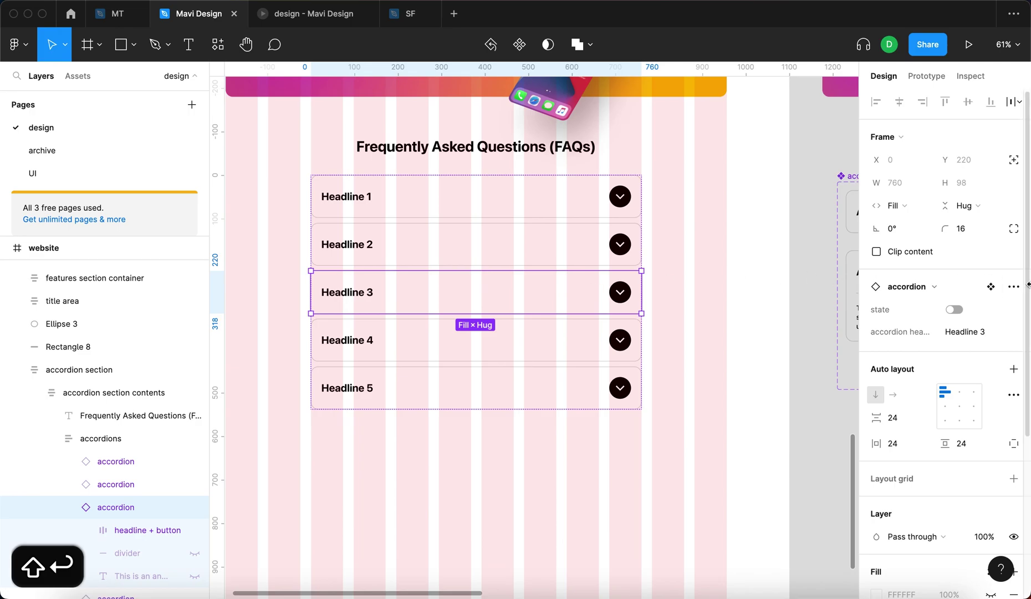
{"action": "left_click", "coordinate": [1014, 286]}
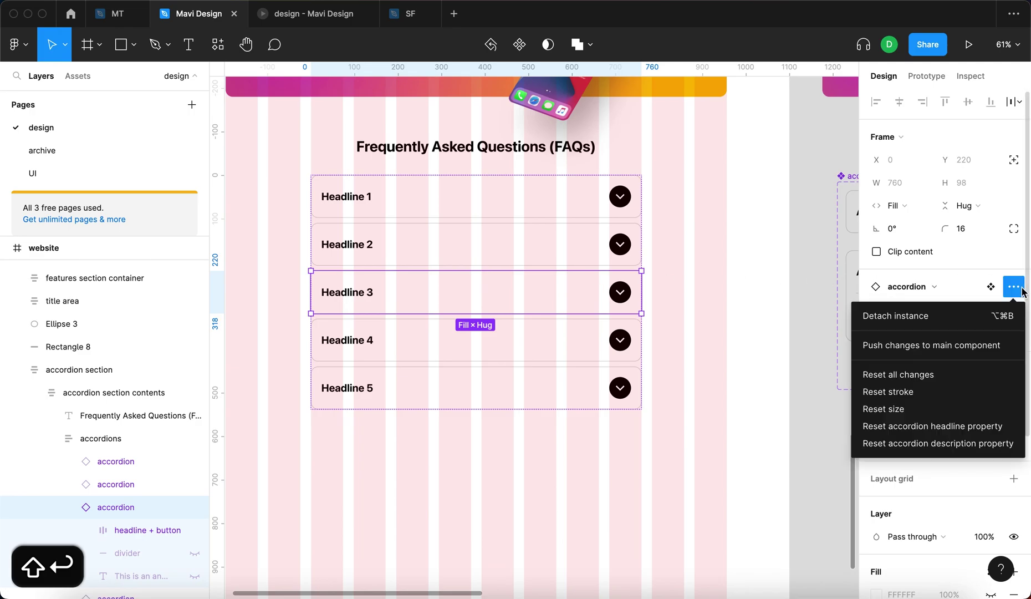
{"action": "left_click", "coordinate": [961, 392]}
{"action": "left_click", "coordinate": [325, 17]}
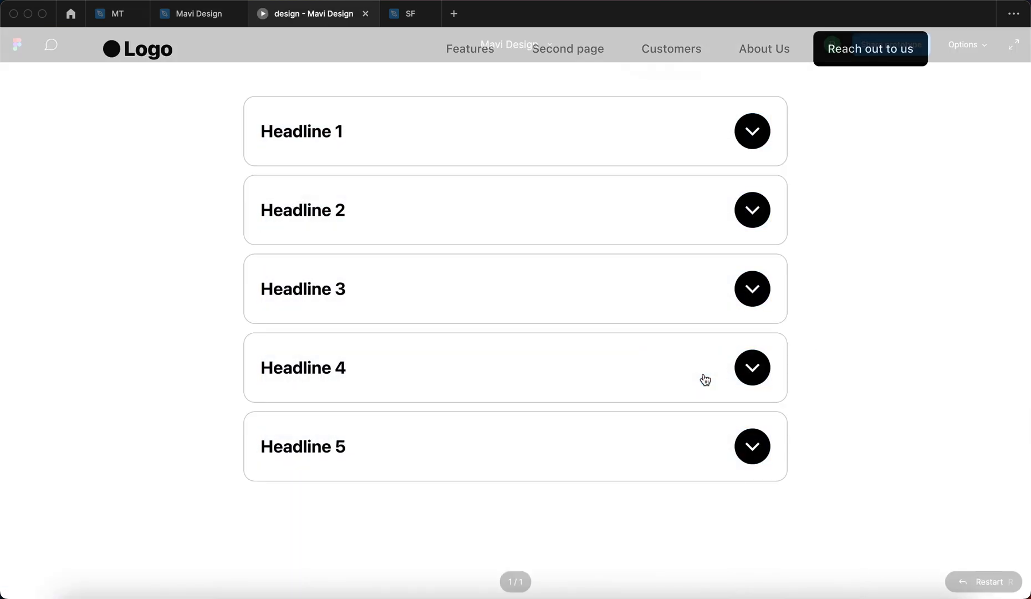
{"action": "left_click", "coordinate": [702, 380]}
{"action": "key", "text": "r"}
{"action": "left_click", "coordinate": [722, 195]}
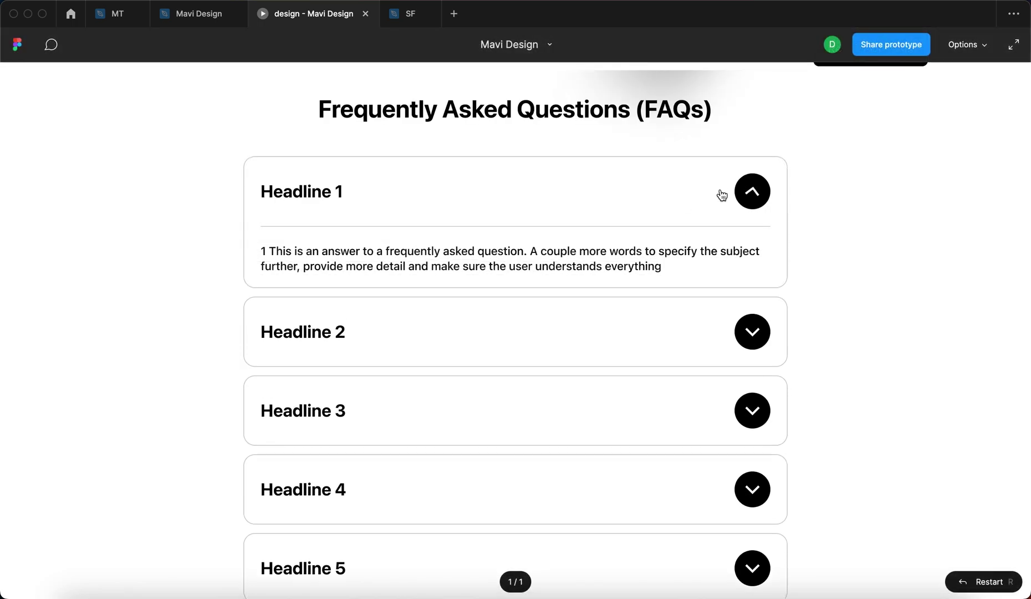
{"action": "left_click", "coordinate": [722, 195]}
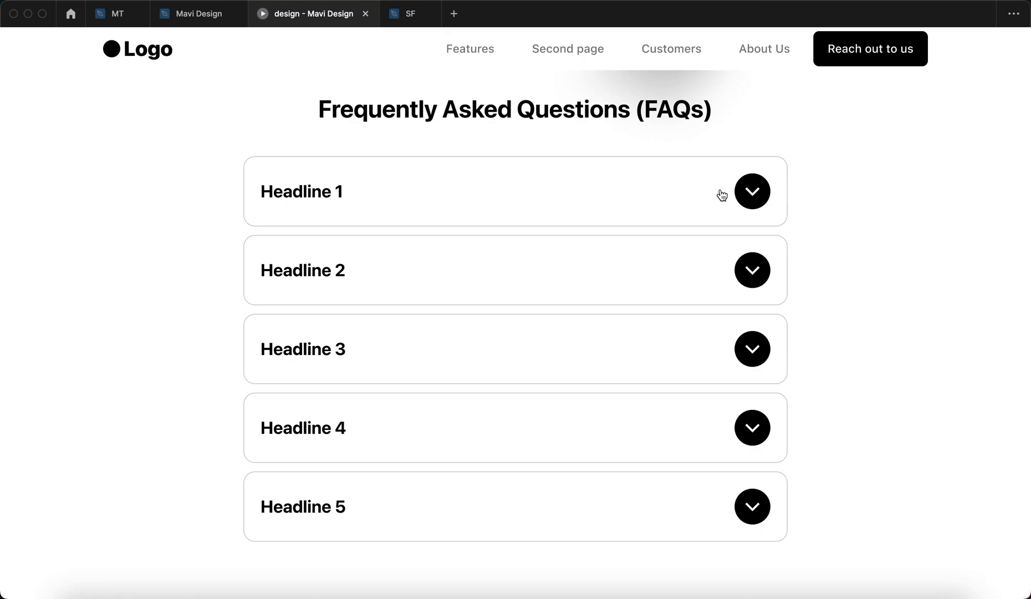
{"action": "scroll", "coordinate": [889, 246], "scroll_direction": "down", "scroll_amount": 2}
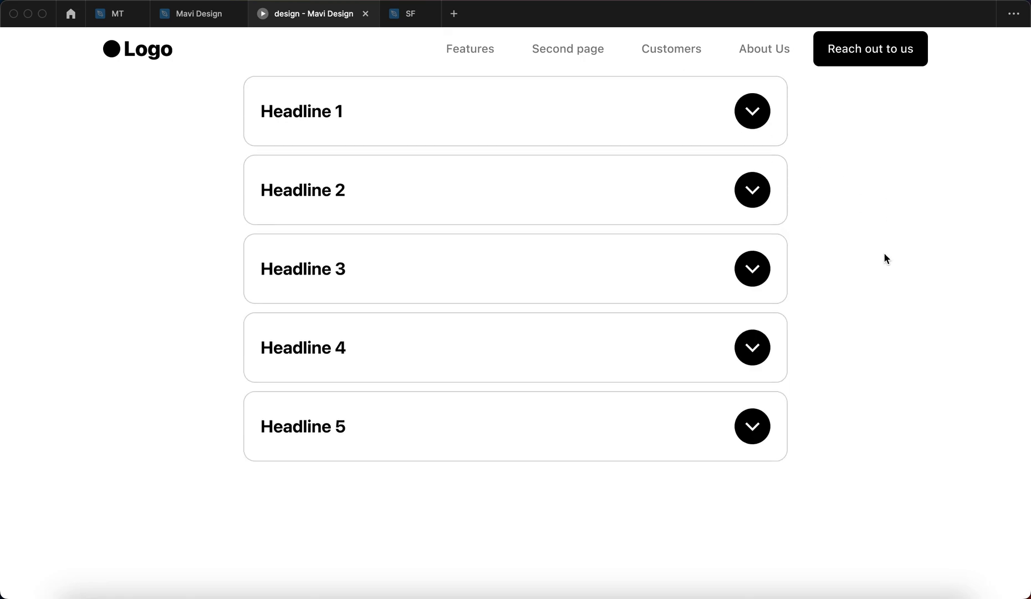
{"action": "scroll", "coordinate": [790, 376], "scroll_direction": "up", "scroll_amount": 15}
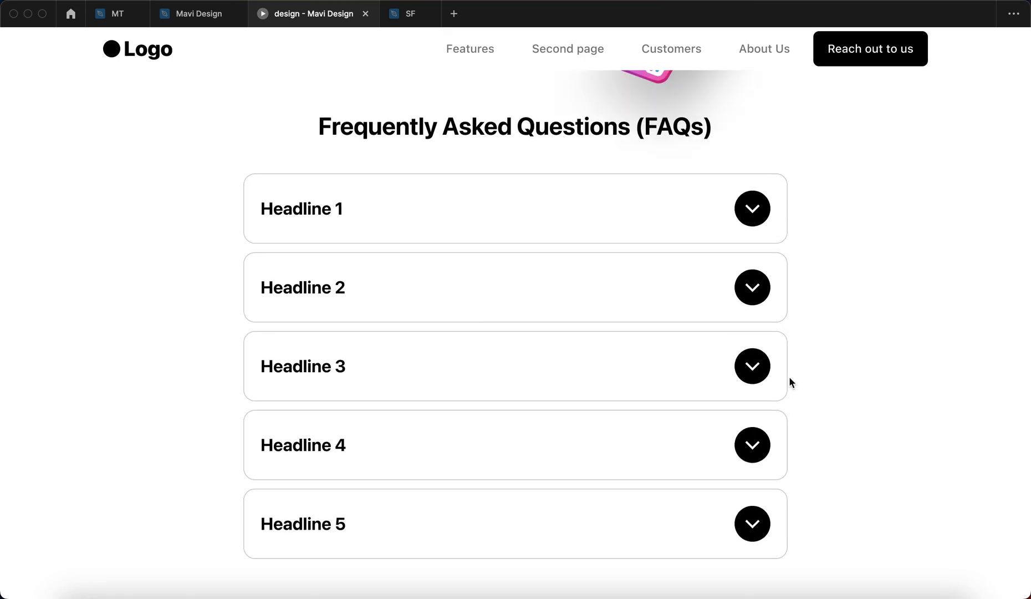
{"action": "scroll", "coordinate": [790, 377], "scroll_direction": "up", "scroll_amount": 10}
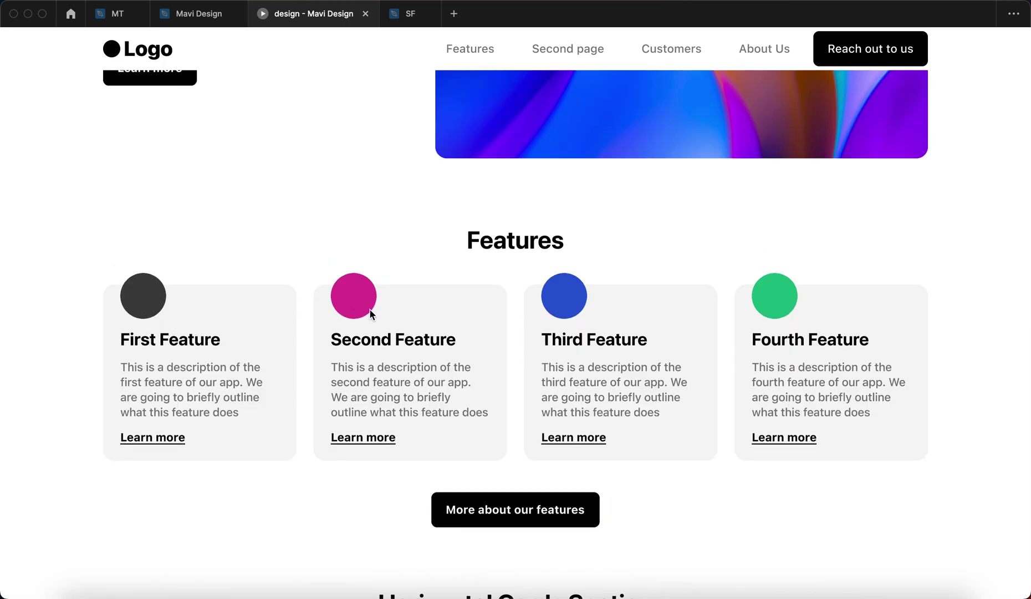
{"action": "scroll", "coordinate": [707, 404], "scroll_direction": "up", "scroll_amount": 5}
{"action": "scroll", "coordinate": [707, 404], "scroll_direction": "down", "scroll_amount": 15}
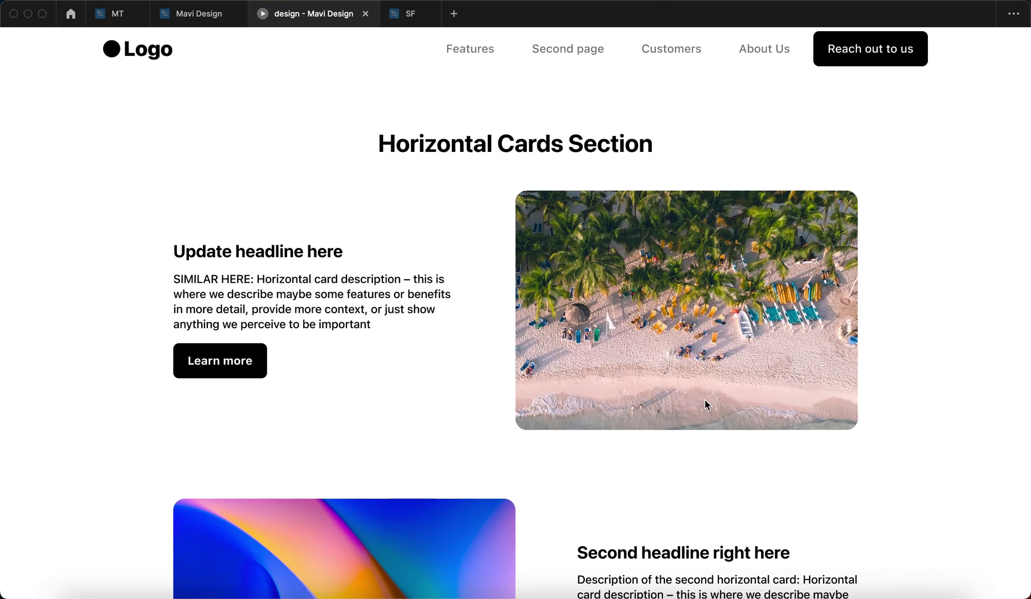
{"action": "scroll", "coordinate": [705, 399], "scroll_direction": "down", "scroll_amount": 13}
{"action": "scroll", "coordinate": [738, 357], "scroll_direction": "up", "scroll_amount": 6}
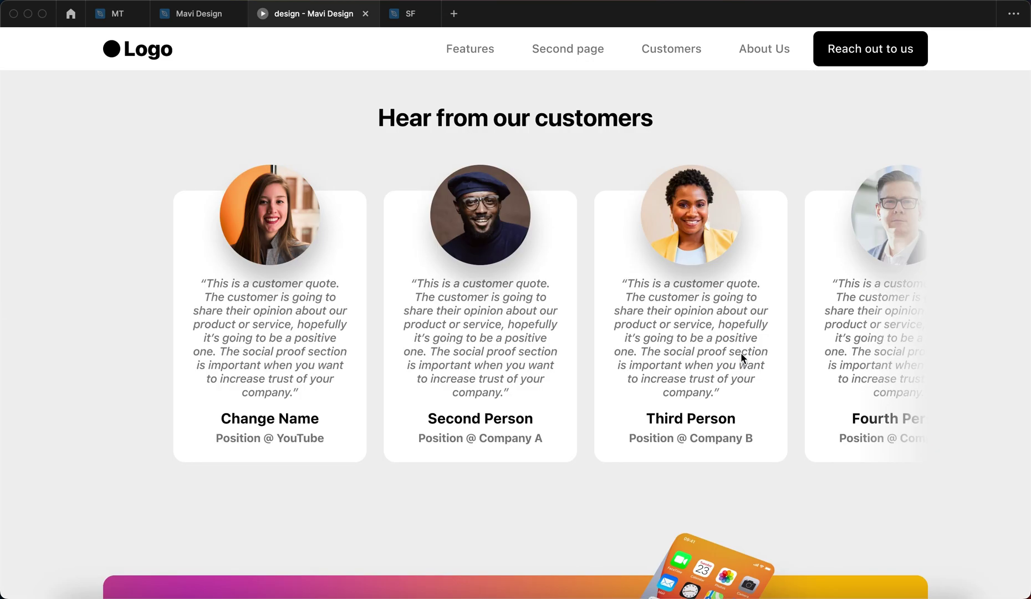
{"action": "scroll", "coordinate": [736, 302], "scroll_direction": "right", "scroll_amount": 5}
{"action": "scroll", "coordinate": [736, 302], "scroll_direction": "down", "scroll_amount": 11}
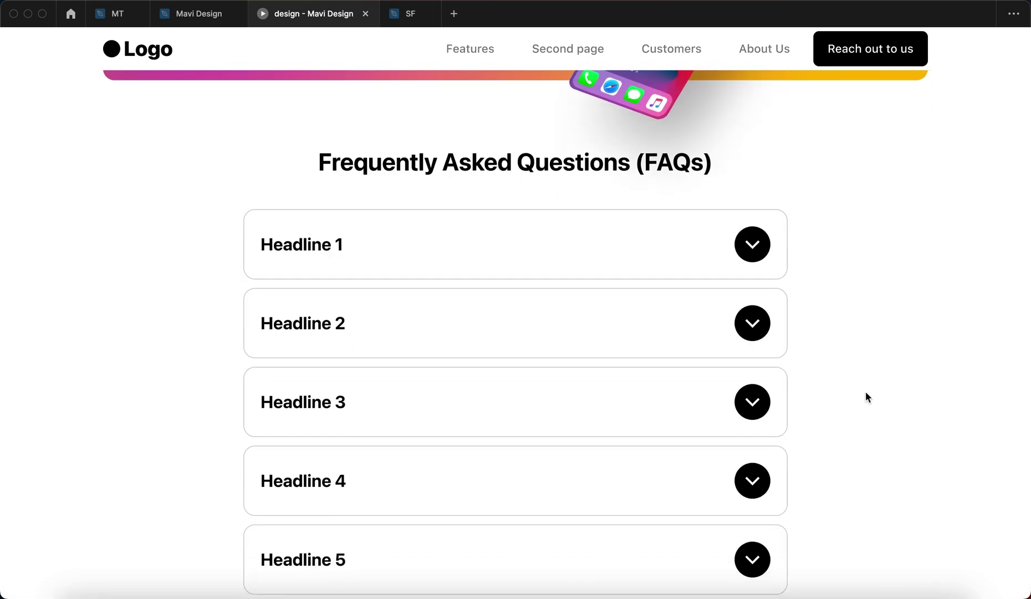
{"action": "left_click", "coordinate": [864, 395]}
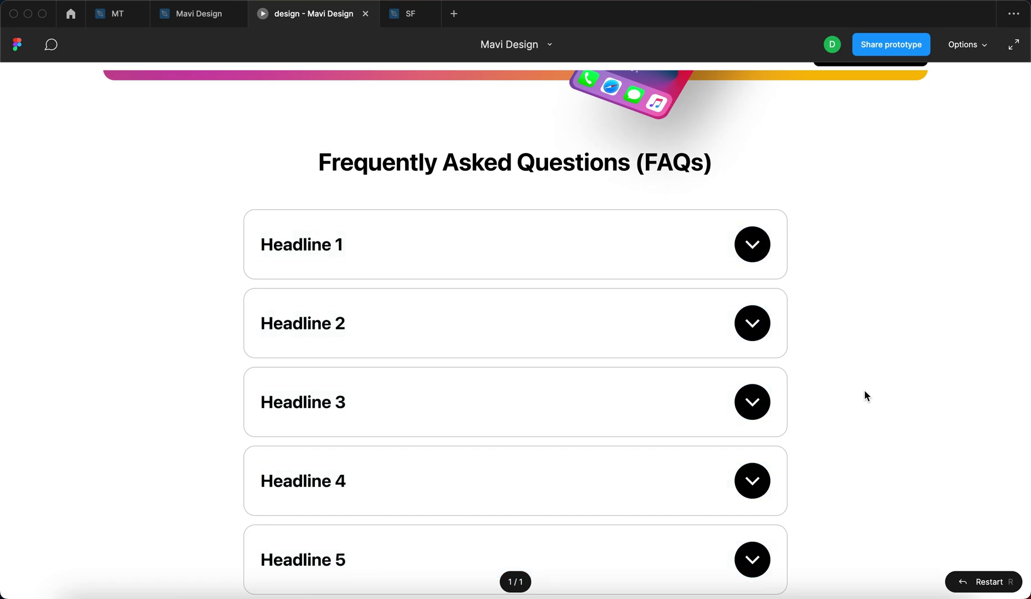
{"action": "scroll", "coordinate": [865, 390], "scroll_direction": "down", "scroll_amount": 2}
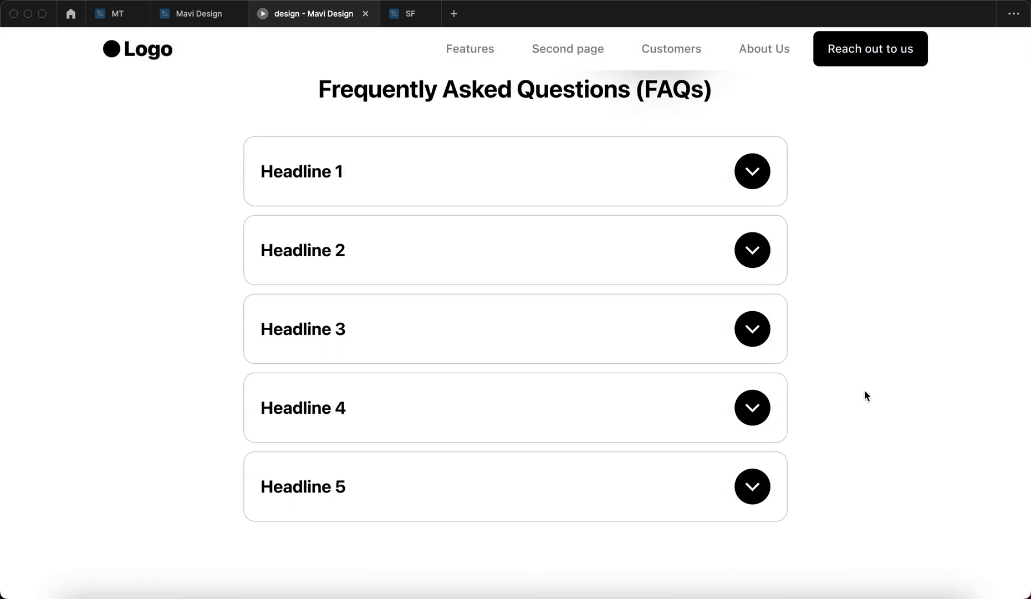
{"action": "scroll", "coordinate": [865, 396], "scroll_direction": "down", "scroll_amount": 2}
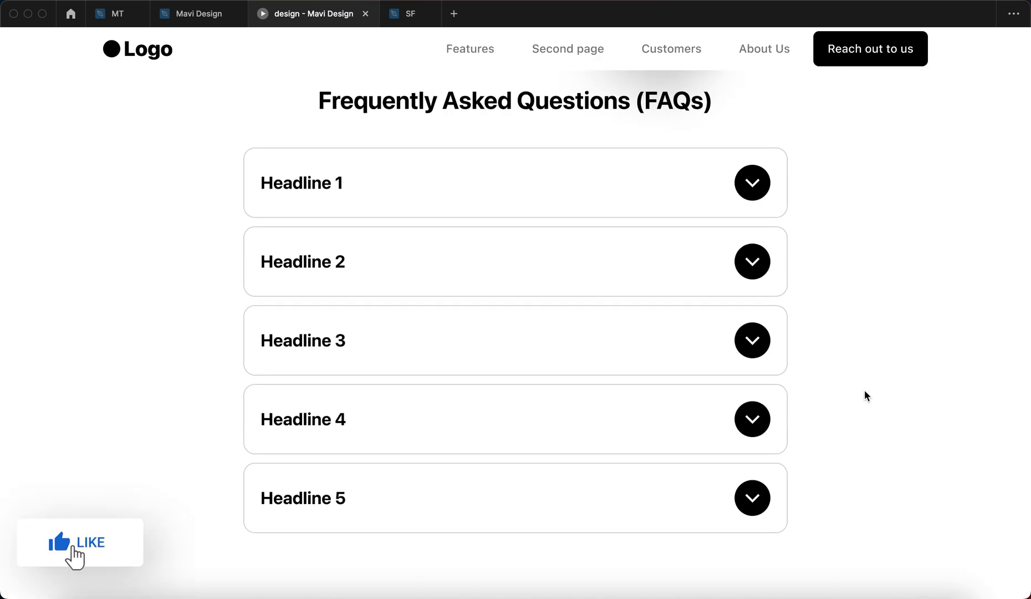
{"action": "scroll", "coordinate": [865, 391], "scroll_direction": "up", "scroll_amount": 4}
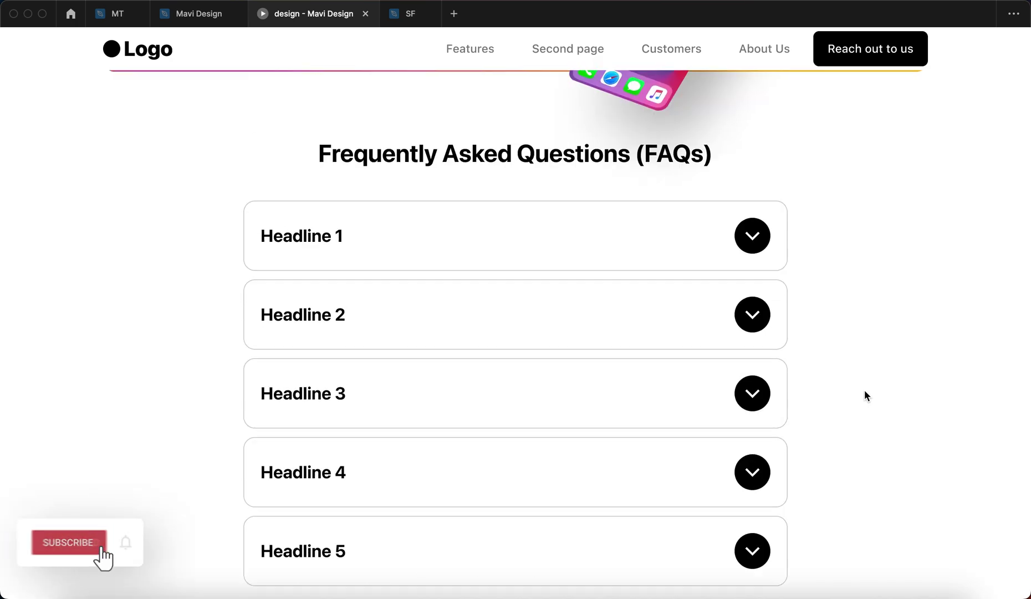
{"action": "scroll", "coordinate": [865, 393], "scroll_direction": "up", "scroll_amount": 2}
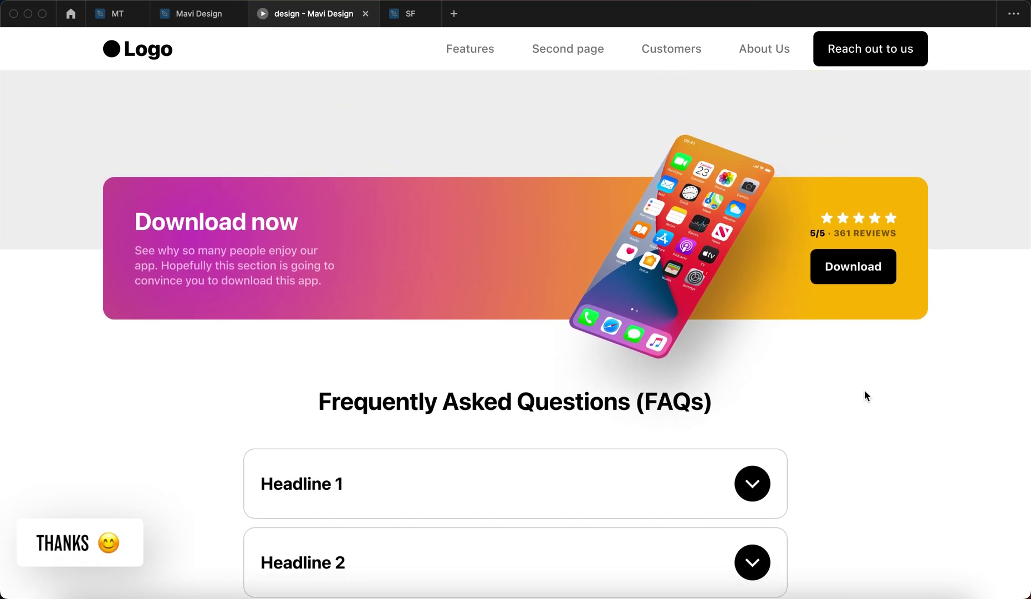